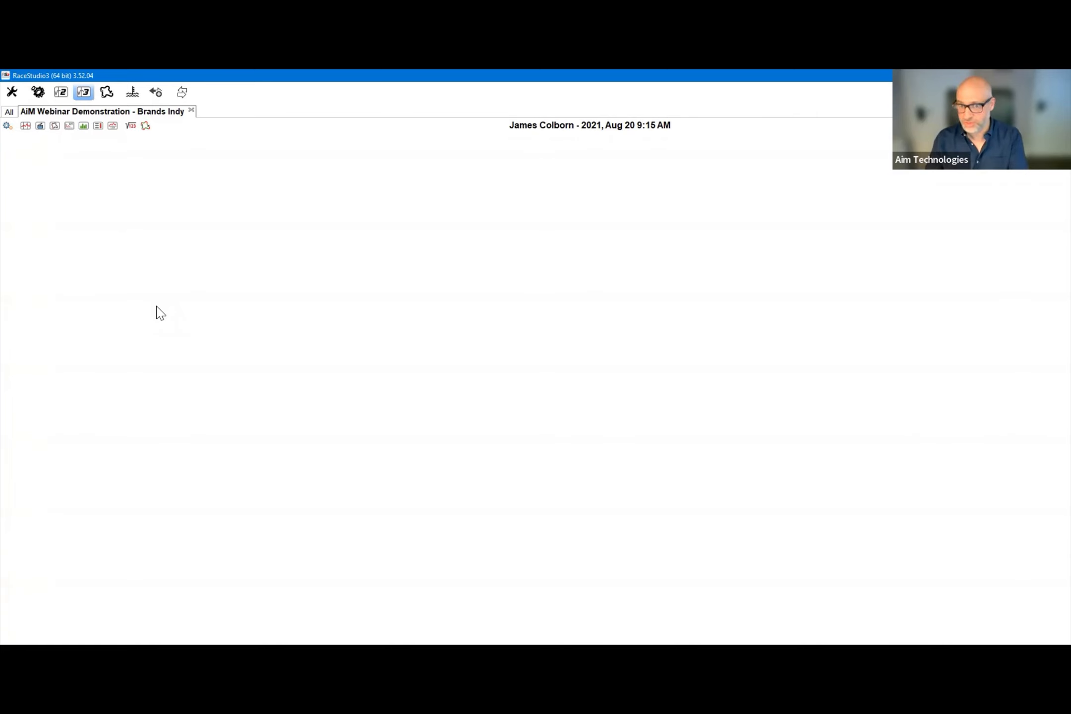
- Open a Time-Distance view and remove GPS Speed, GPS LonAcc, GPS LatAcc and RPM from the plotted channels
{"action": "left_click", "coordinate": [24, 127]}
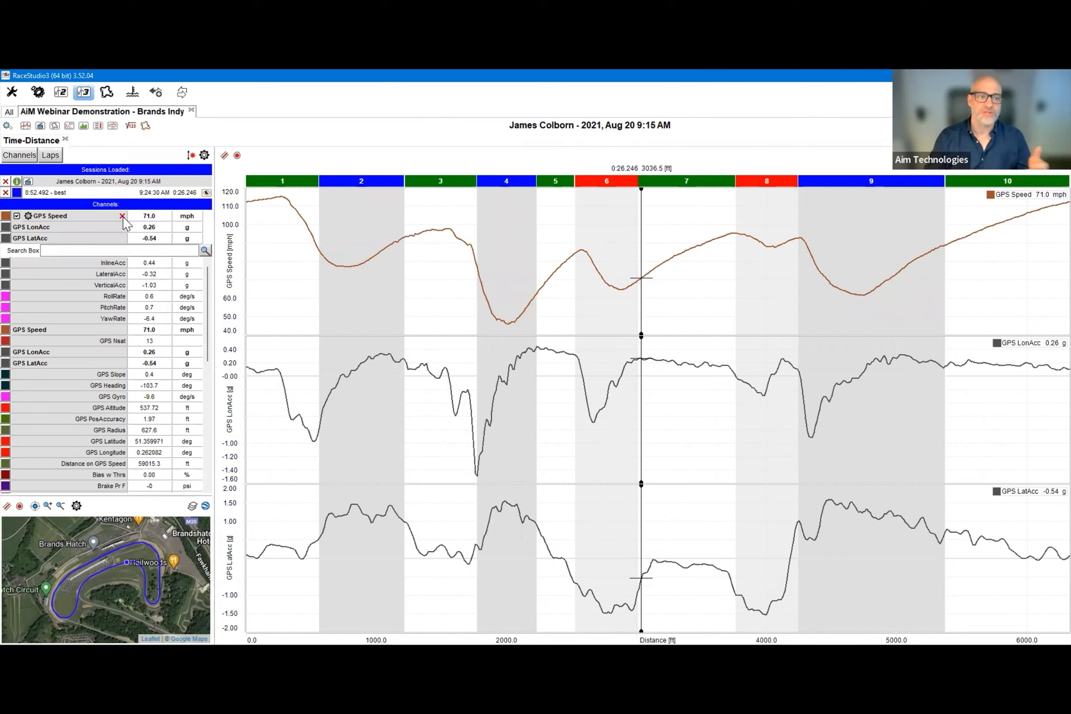
{"action": "left_click", "coordinate": [122, 216]}
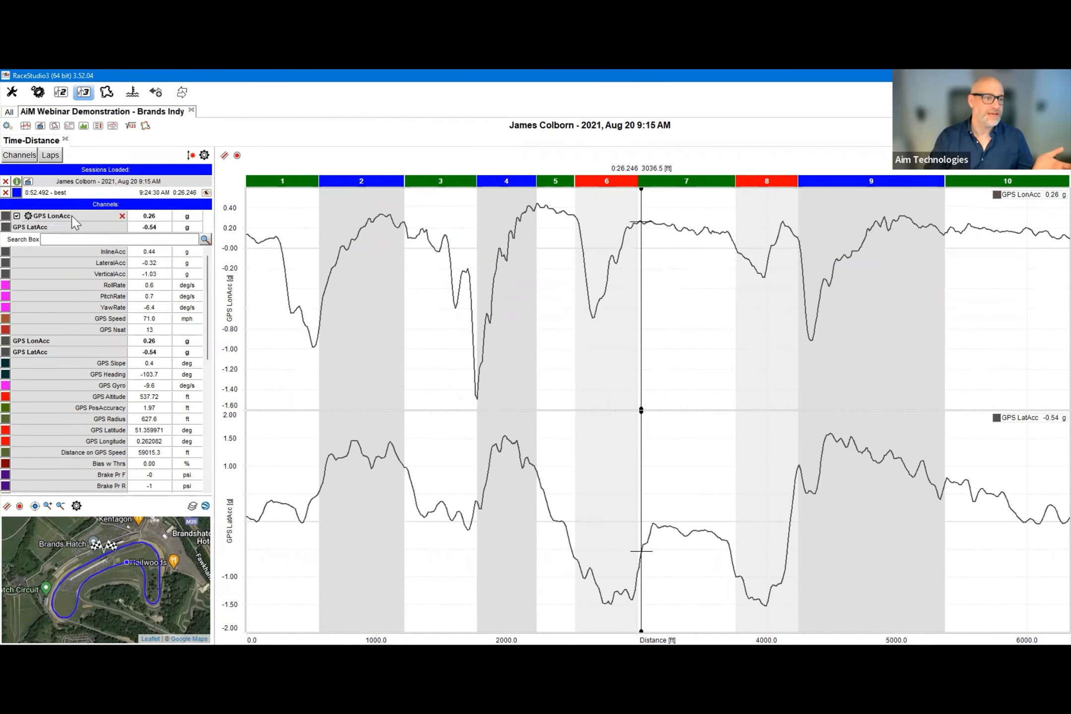
{"action": "left_click", "coordinate": [122, 216]}
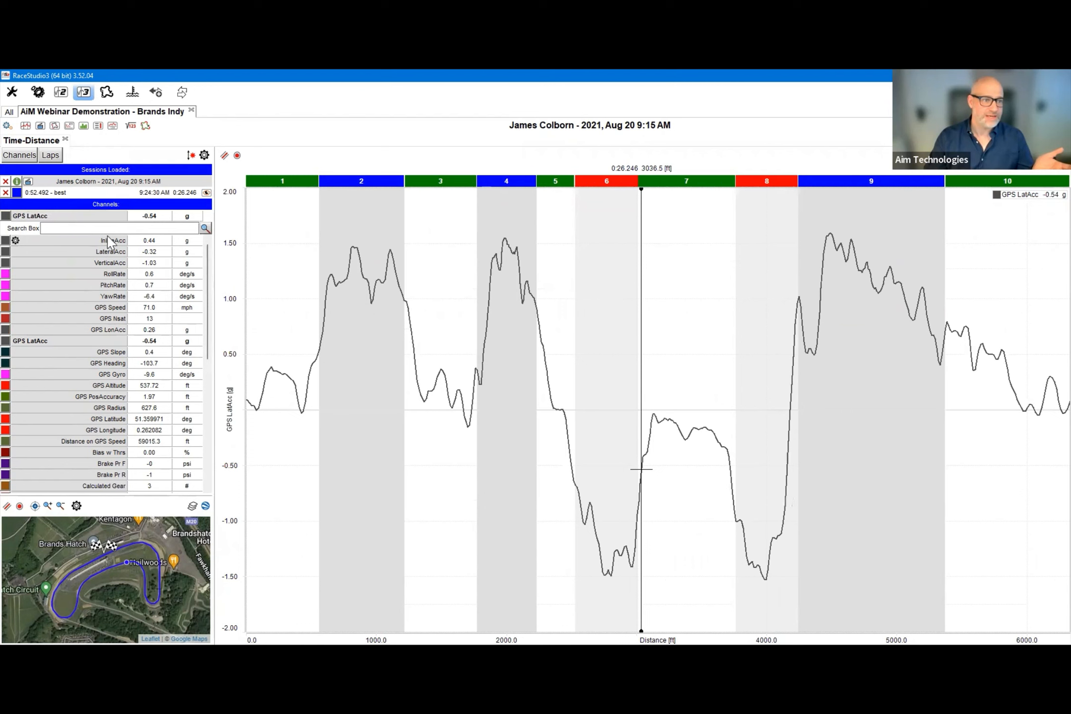
{"action": "left_click", "coordinate": [122, 216]}
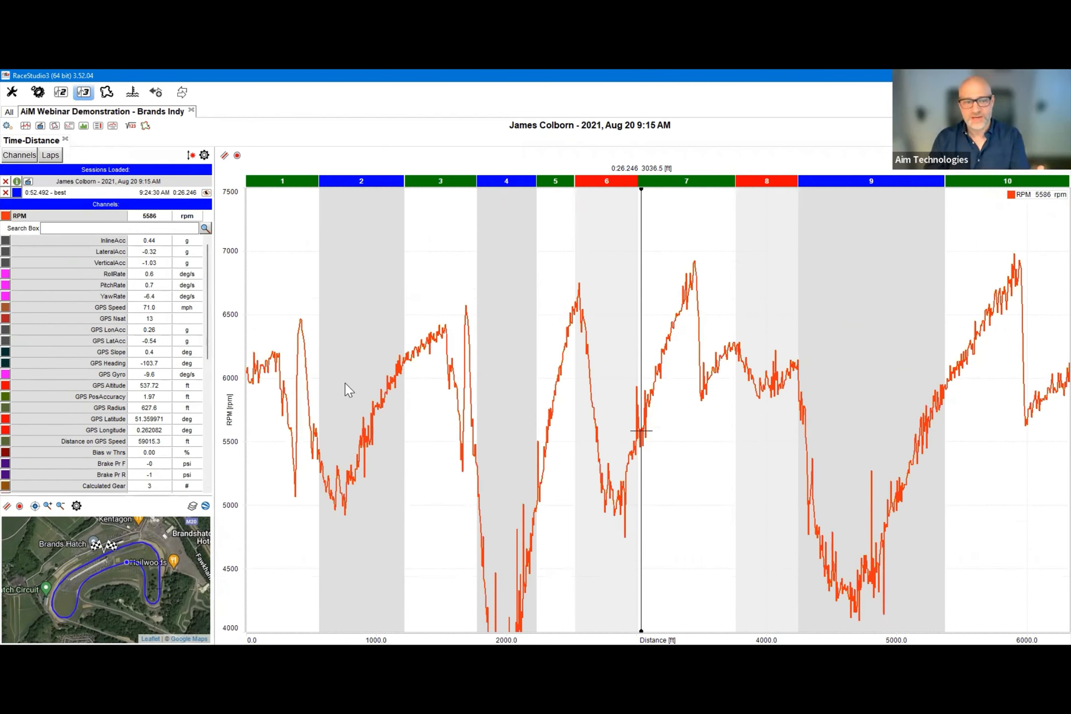
{"action": "mouse_move", "coordinate": [124, 223]}
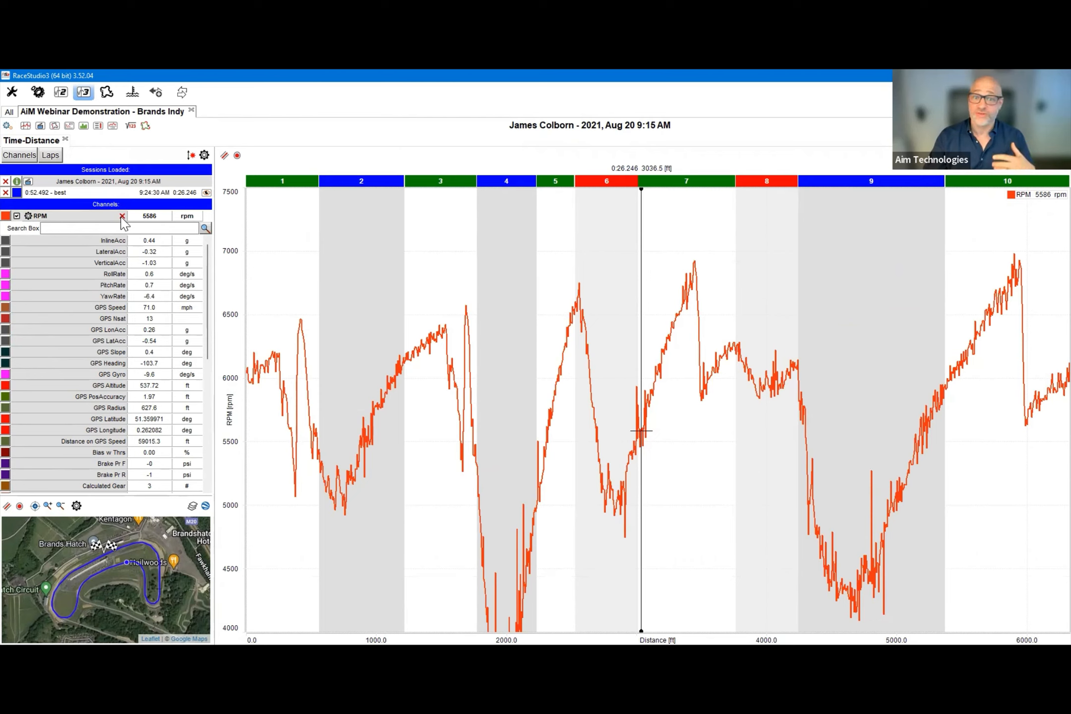
{"action": "left_click", "coordinate": [122, 216]}
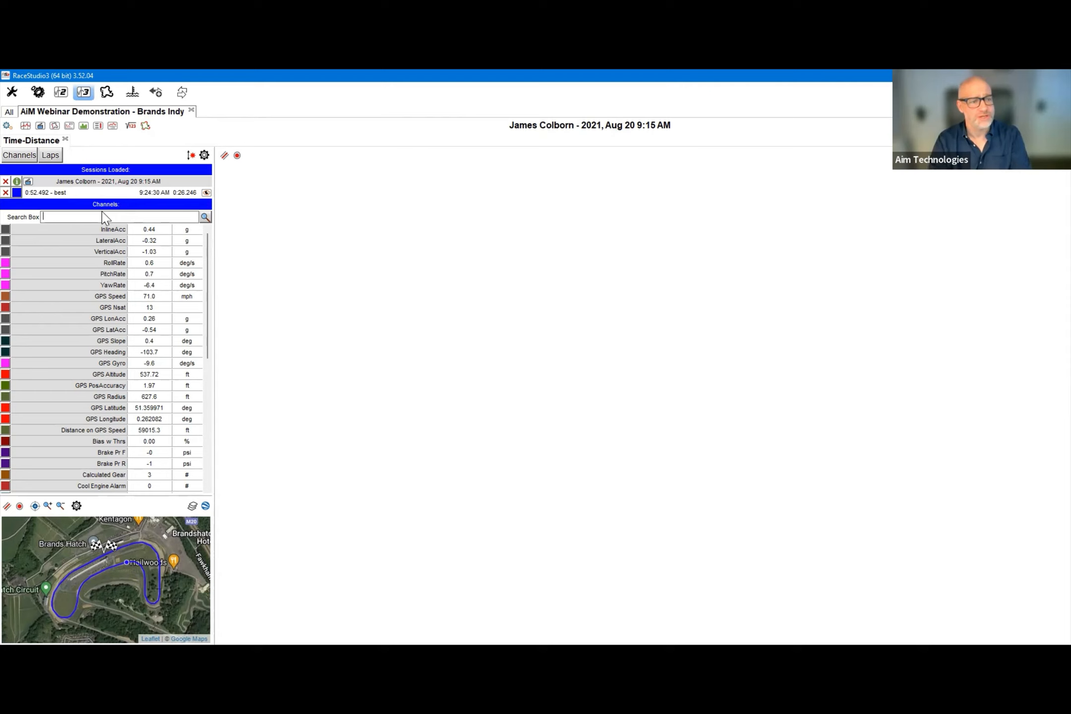
- Filter the channel list by "gps" and add the GPS Speed channel to the plot
{"action": "scroll", "coordinate": [119, 372], "scroll_direction": "down", "scroll_amount": 3}
{"action": "scroll", "coordinate": [119, 372], "scroll_direction": "down", "scroll_amount": 3}
{"action": "scroll", "coordinate": [119, 372], "scroll_direction": "up", "scroll_amount": 6}
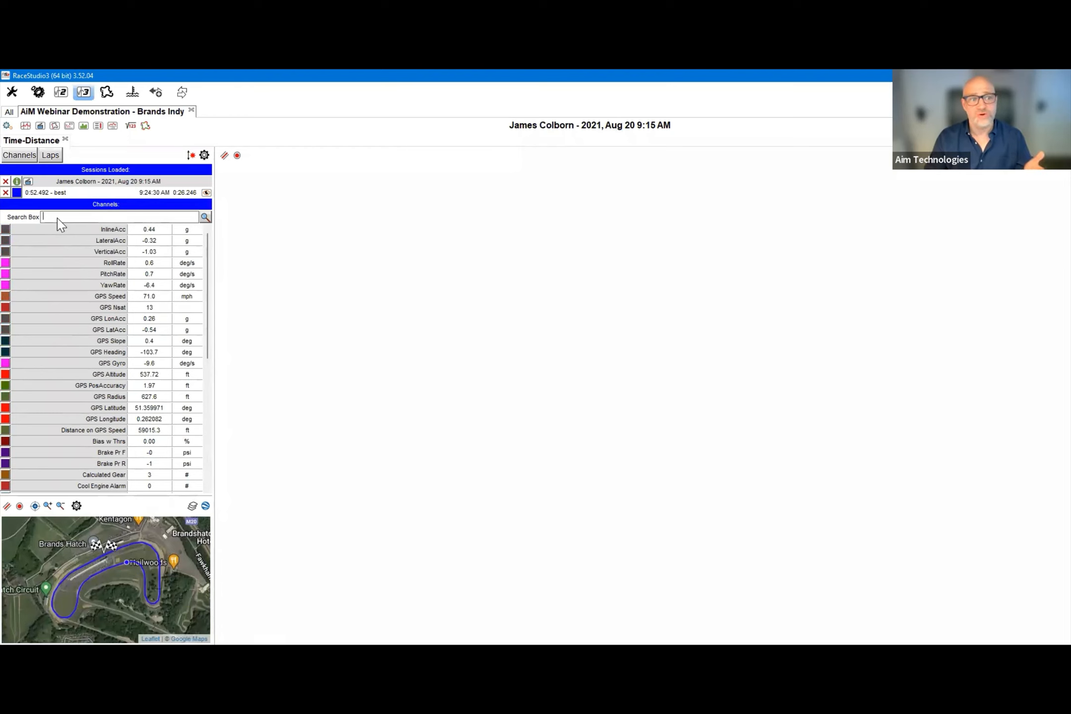
{"action": "type", "text": "gps"}
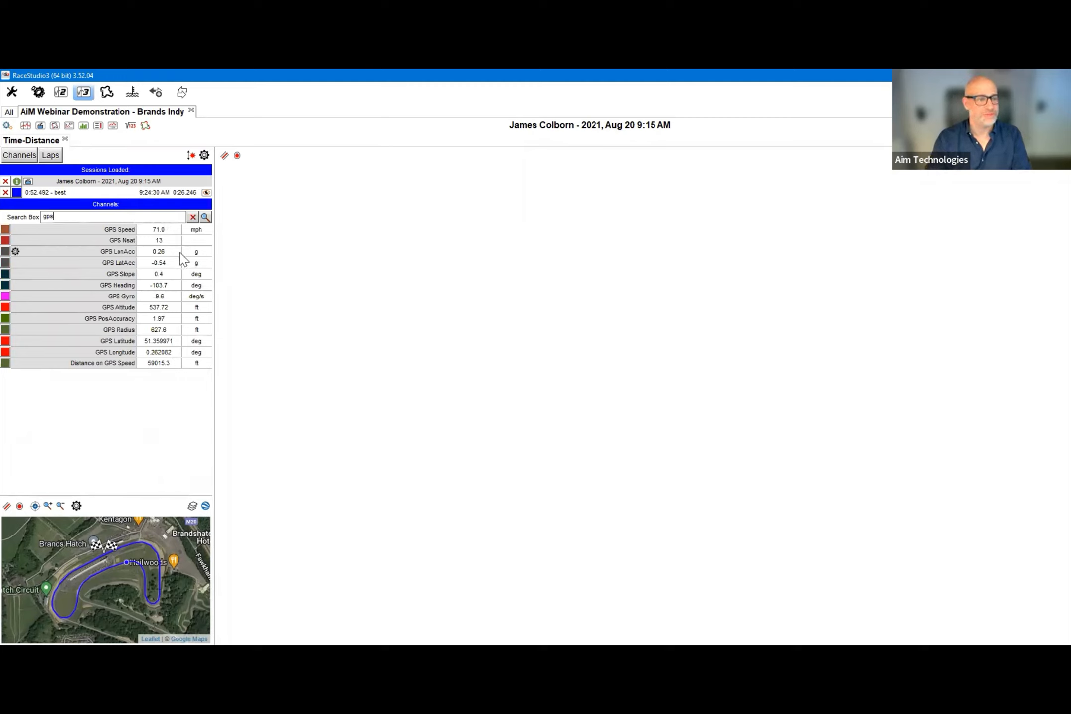
{"action": "left_click", "coordinate": [123, 230]}
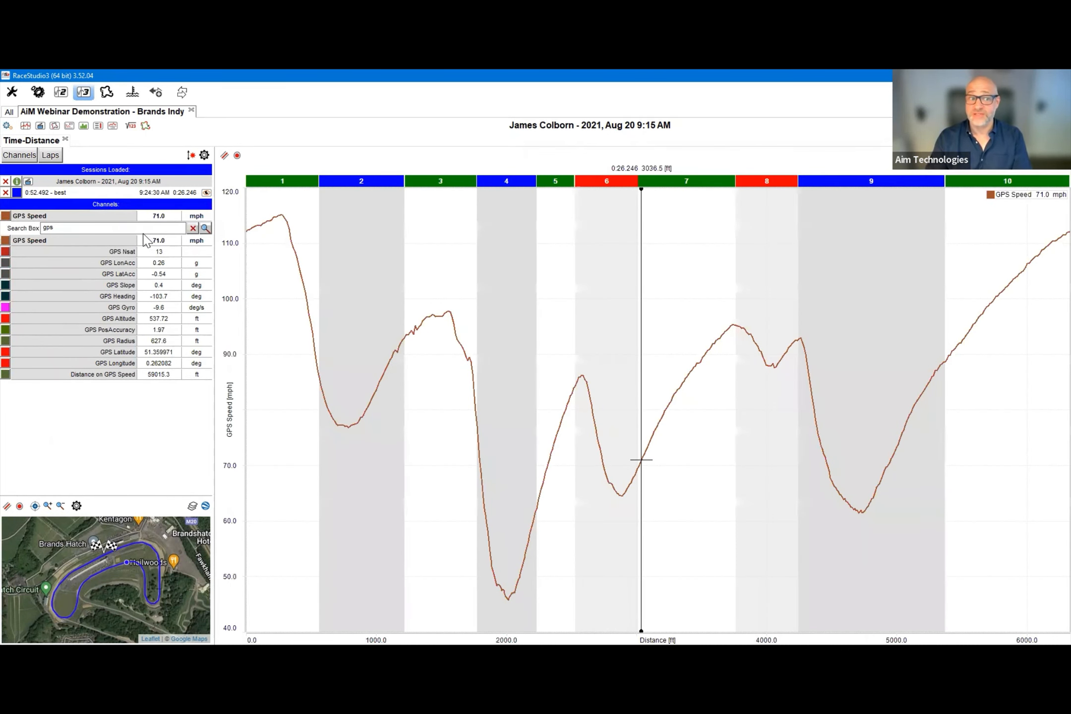
- Replace the channel filter with "thro", add ThrottlePos to the plot and clear the filter
{"action": "left_click", "coordinate": [161, 228]}
{"action": "key", "text": "BackSpace"}
{"action": "key", "text": "BackSpace"}
{"action": "key", "text": "BackSpace"}
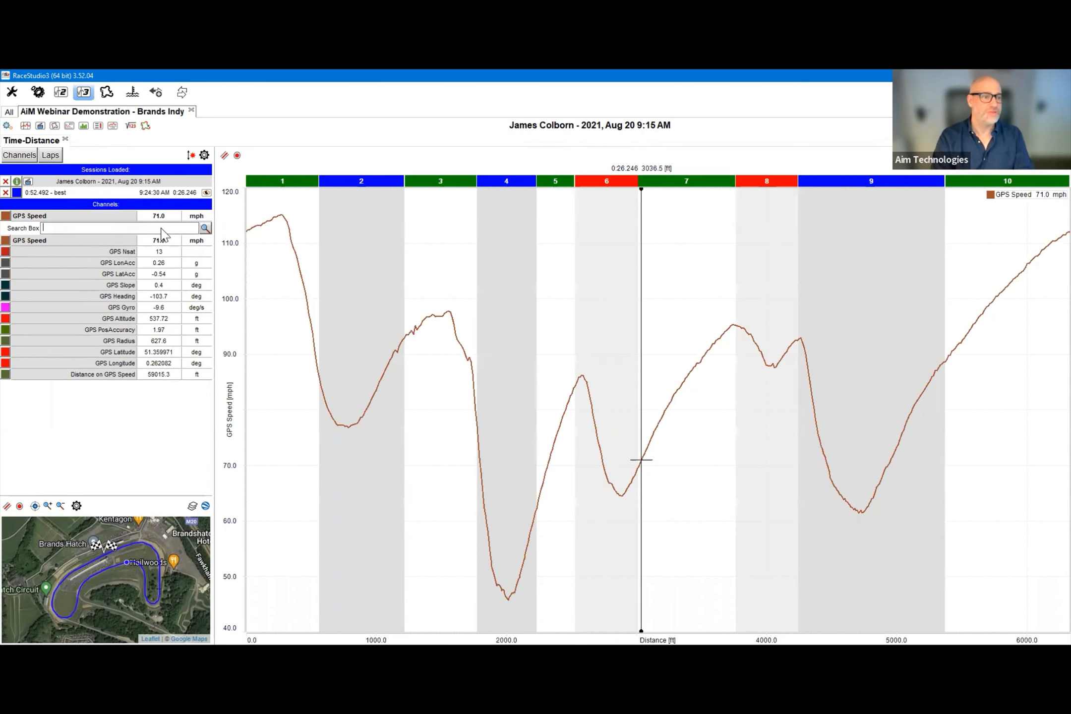
{"action": "type", "text": "thro"}
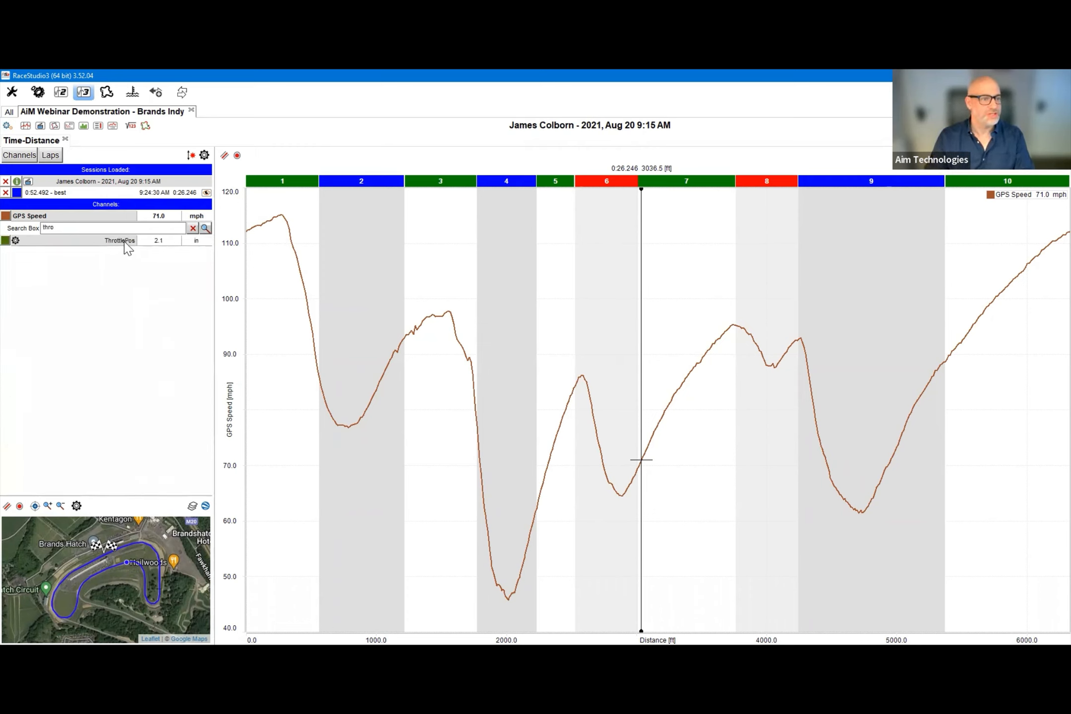
{"action": "double_click", "coordinate": [124, 241]}
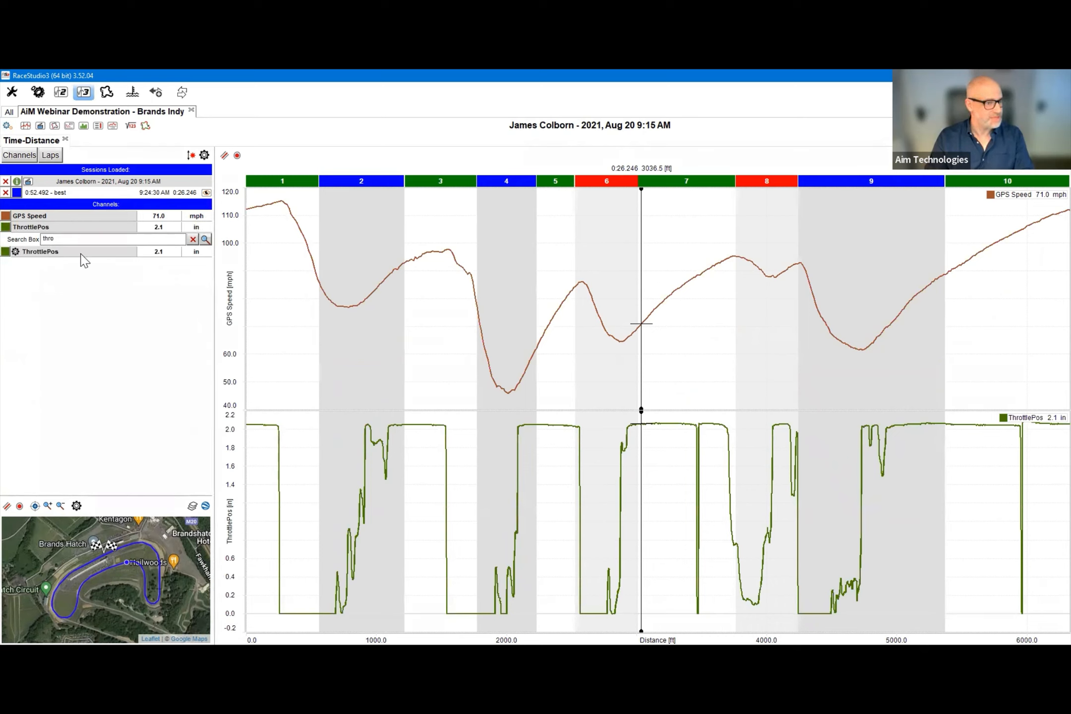
{"action": "left_click", "coordinate": [192, 240]}
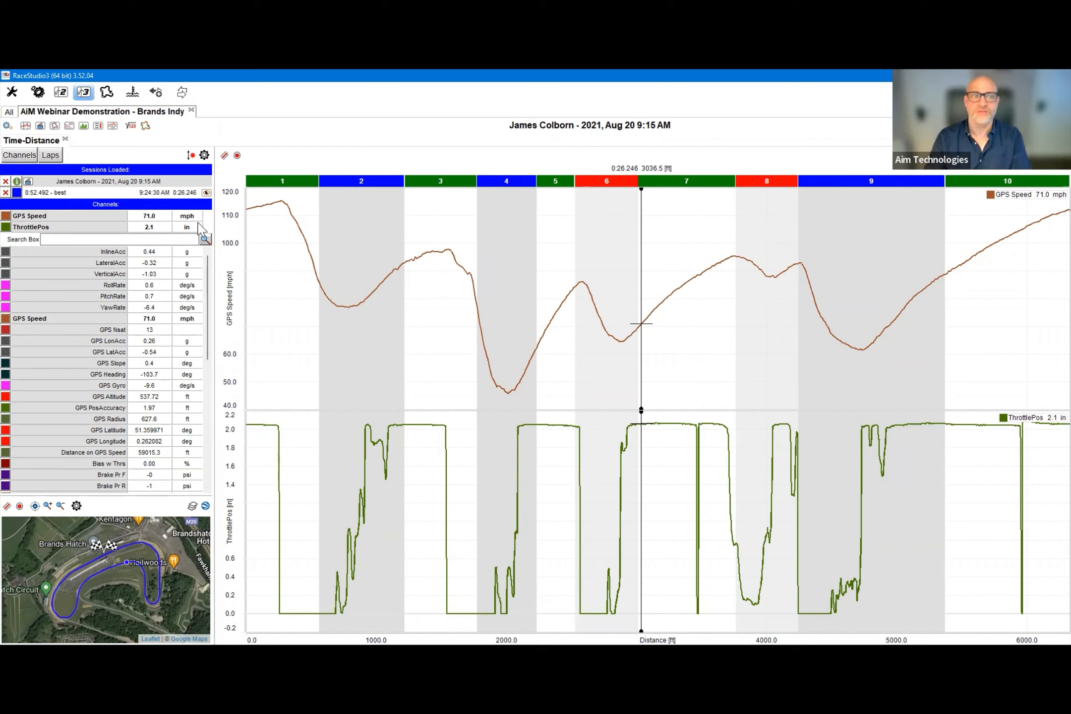
- Filter the channels by "brake", add Brake Pr F to the plot and clear the filter
{"action": "left_click", "coordinate": [120, 239]}
{"action": "type", "text": "br"}
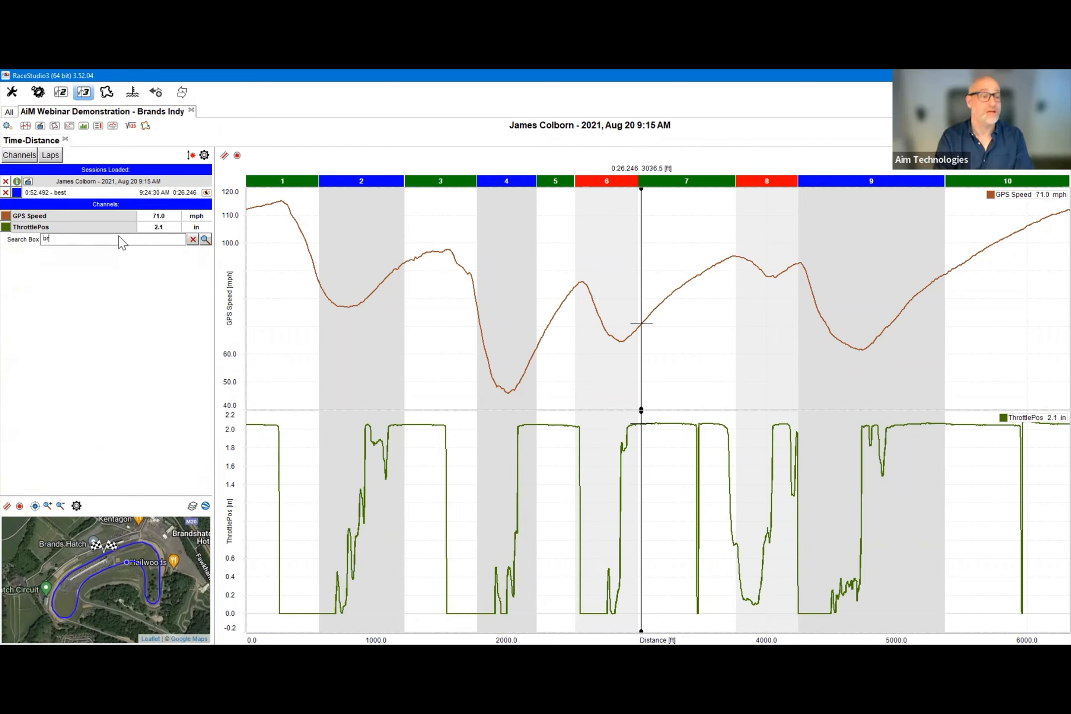
{"action": "type", "text": "ake"}
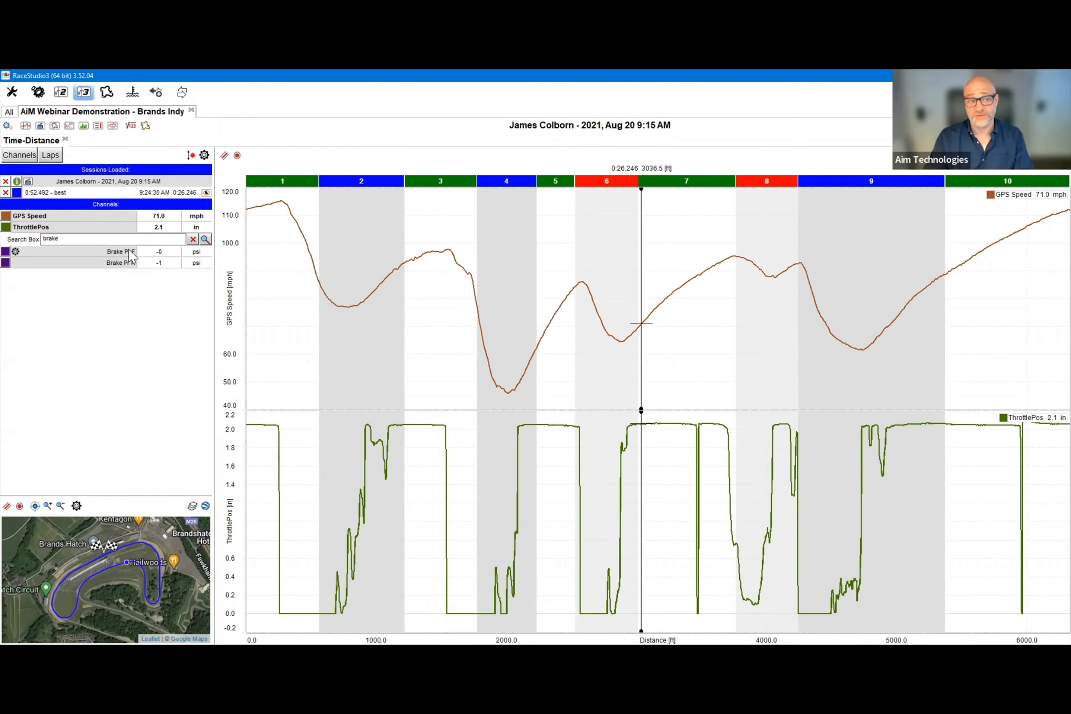
{"action": "left_click", "coordinate": [124, 251]}
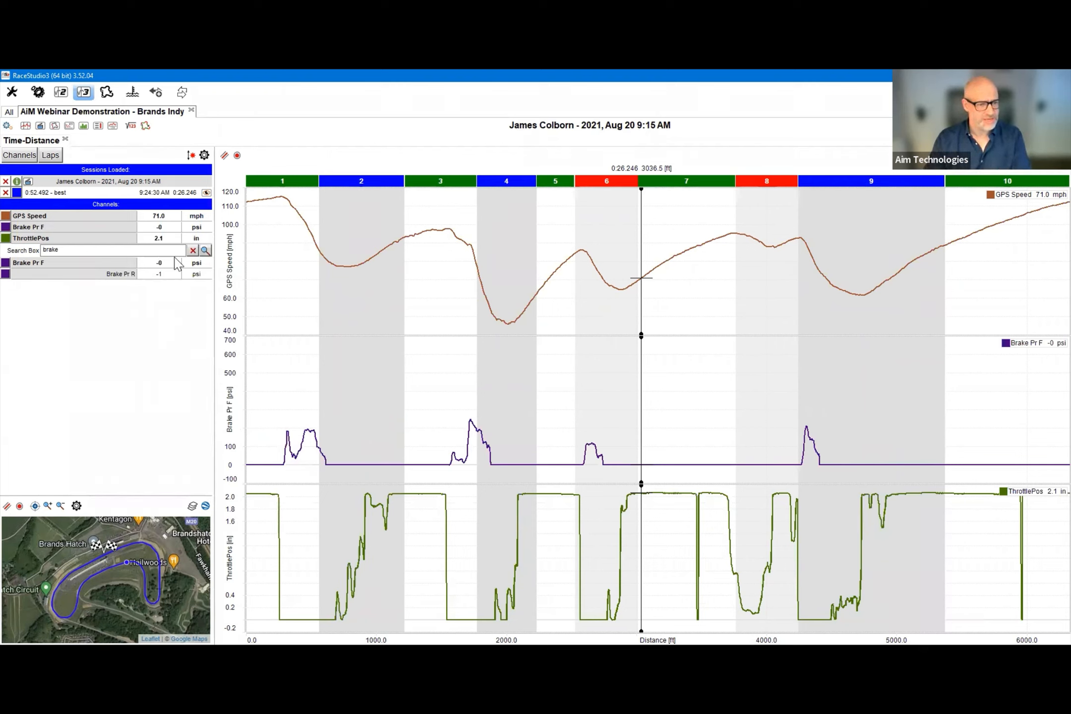
{"action": "left_click", "coordinate": [192, 251]}
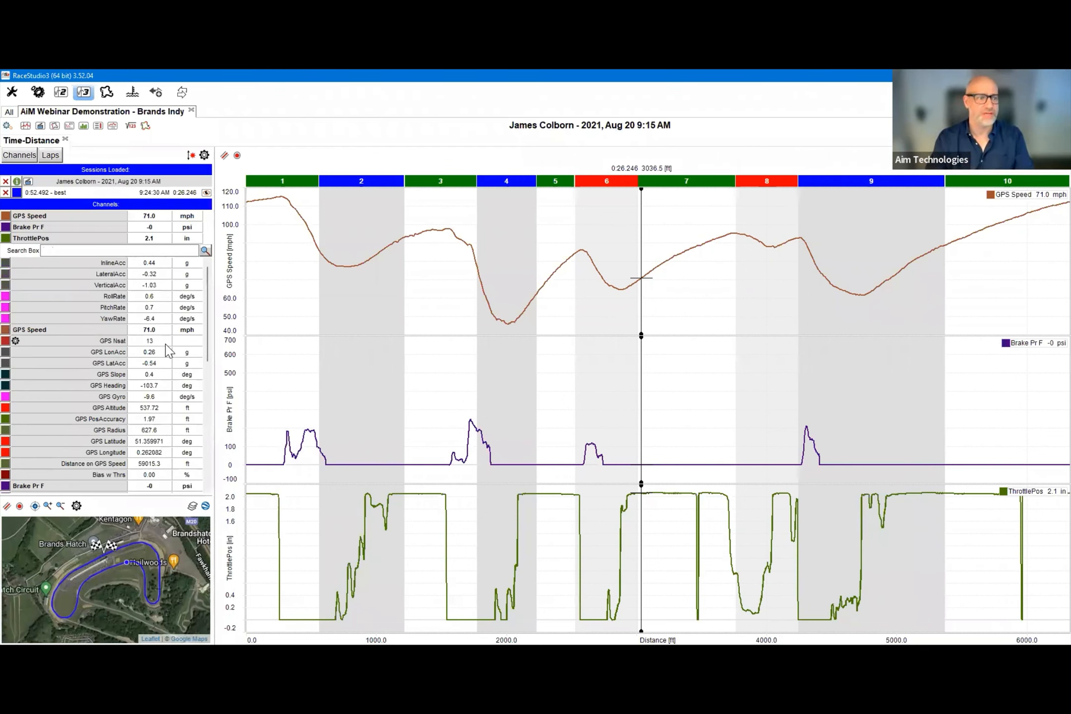
- Filter the channels by "rpm", add RPM to the plot and clear the filter
{"action": "left_click", "coordinate": [74, 251]}
{"action": "type", "text": "rpm"}
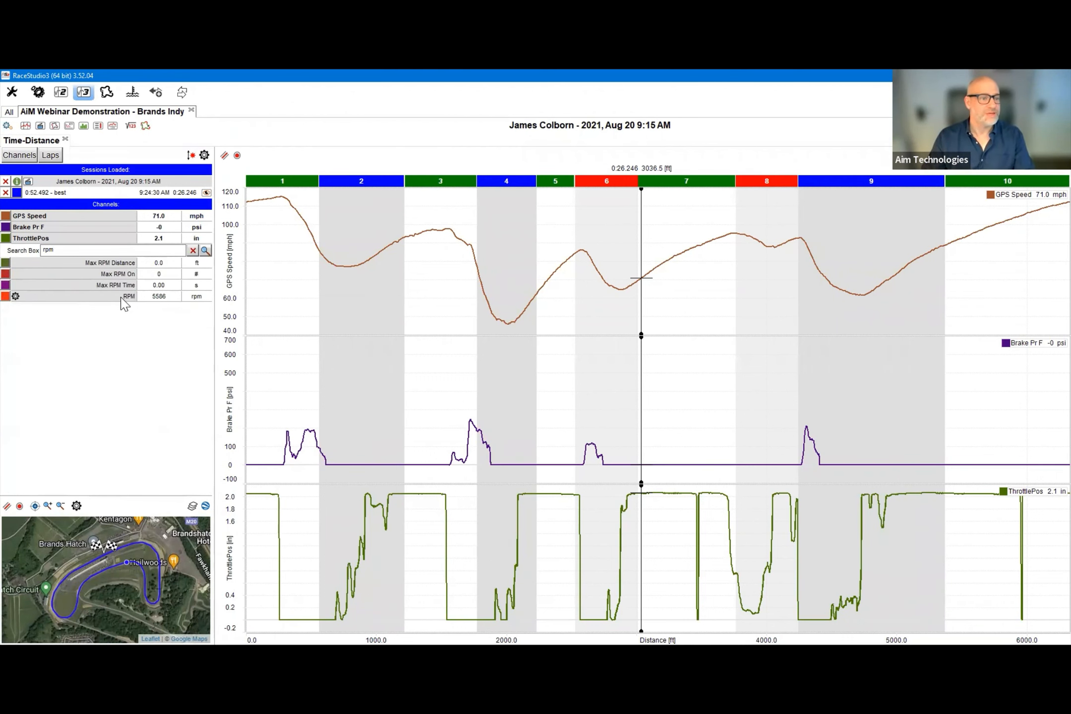
{"action": "double_click", "coordinate": [123, 296]}
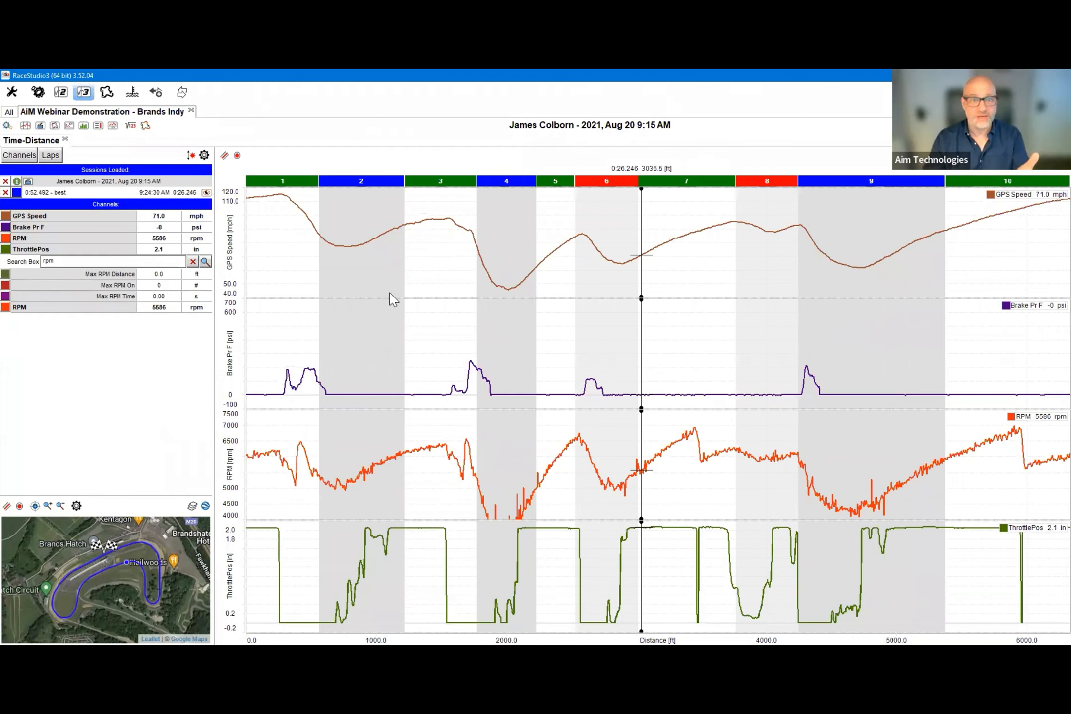
{"action": "left_click", "coordinate": [8, 125]}
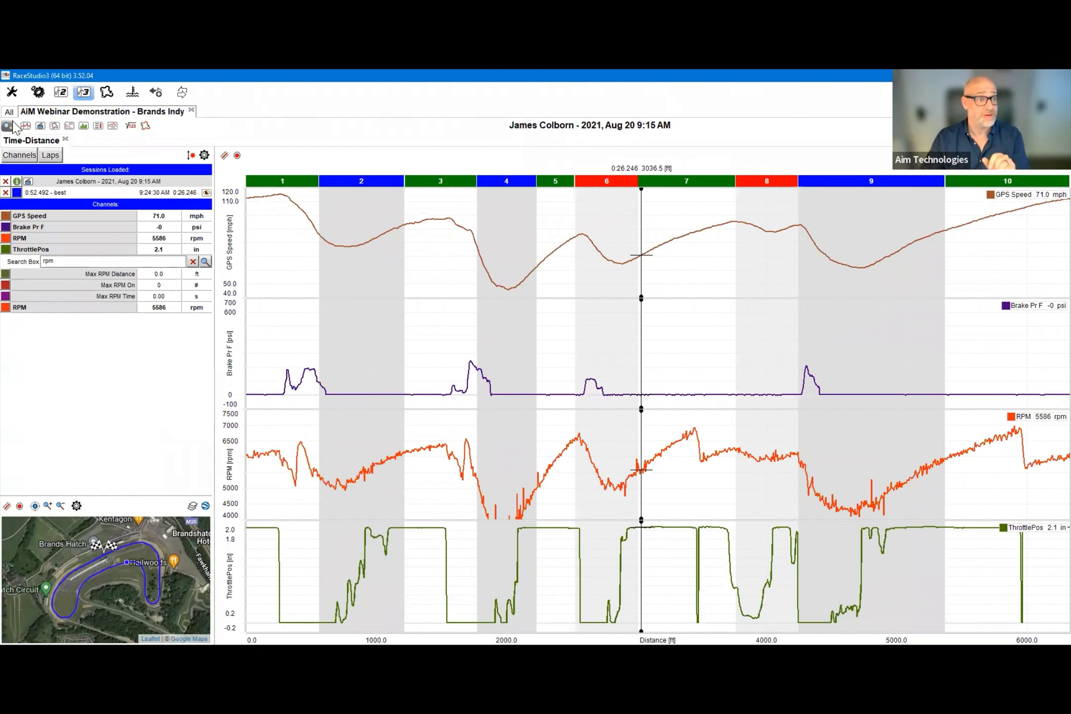
{"action": "left_click", "coordinate": [41, 168]}
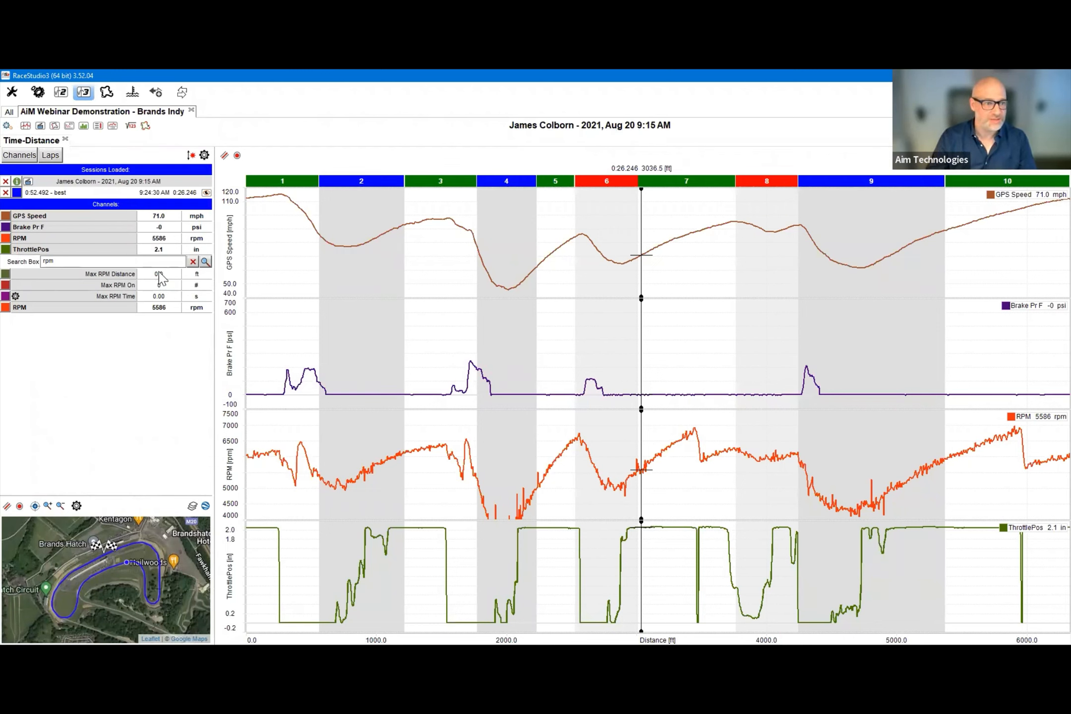
{"action": "left_click", "coordinate": [193, 261]}
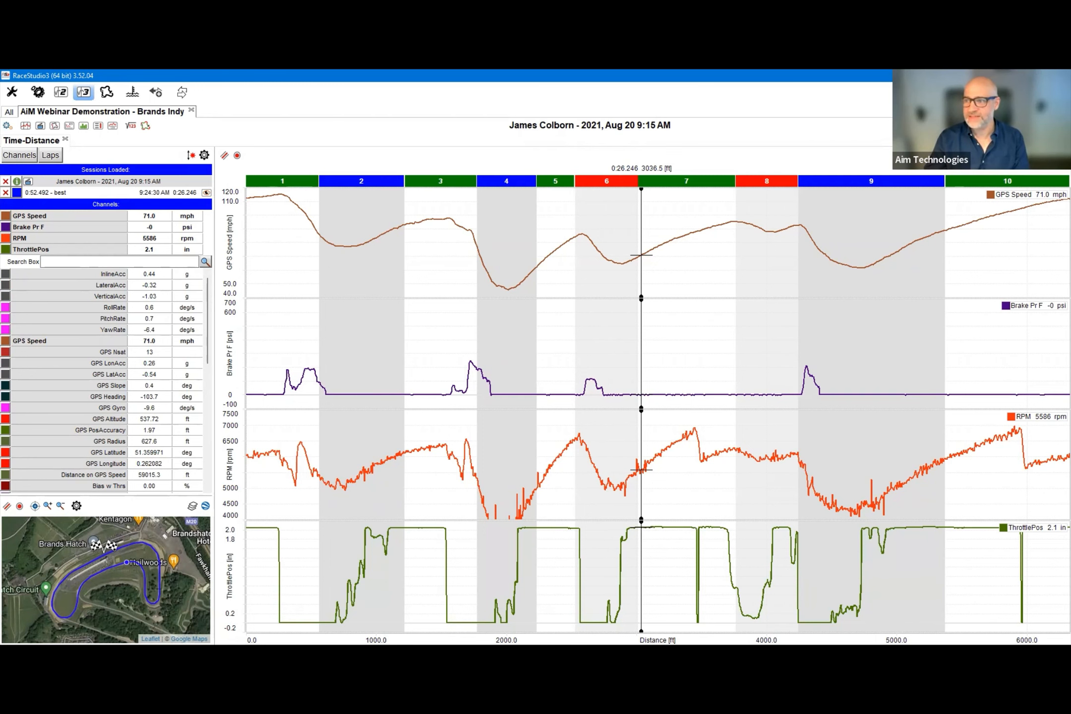
- Switch the plot to numbered graph groups and assign RPM to group 2, ThrottlePos to 3 and Brake Pr F to 4
{"action": "left_click", "coordinate": [1029, 155]}
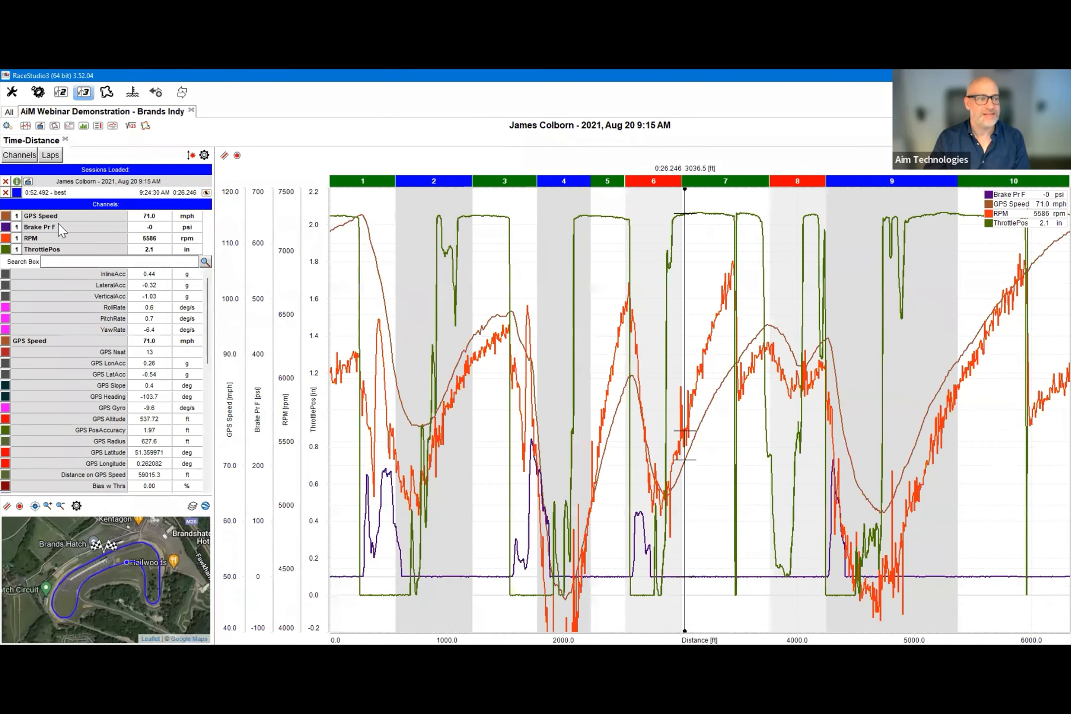
{"action": "left_click", "coordinate": [17, 239]}
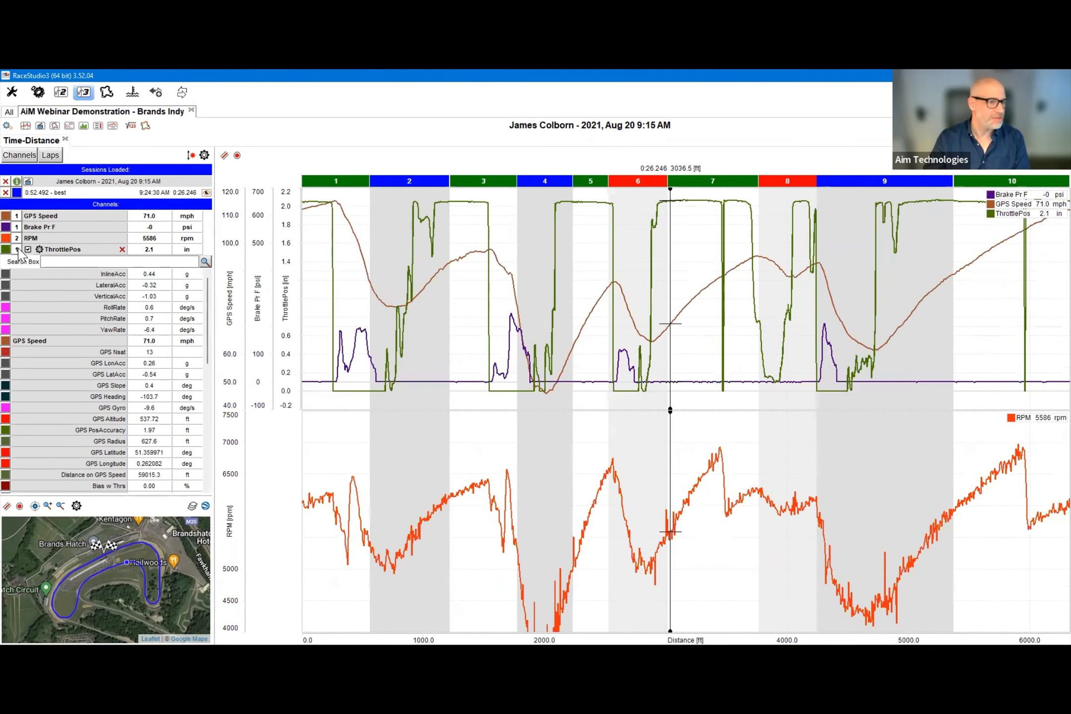
{"action": "left_click", "coordinate": [17, 249]}
{"action": "left_click", "coordinate": [17, 227]}
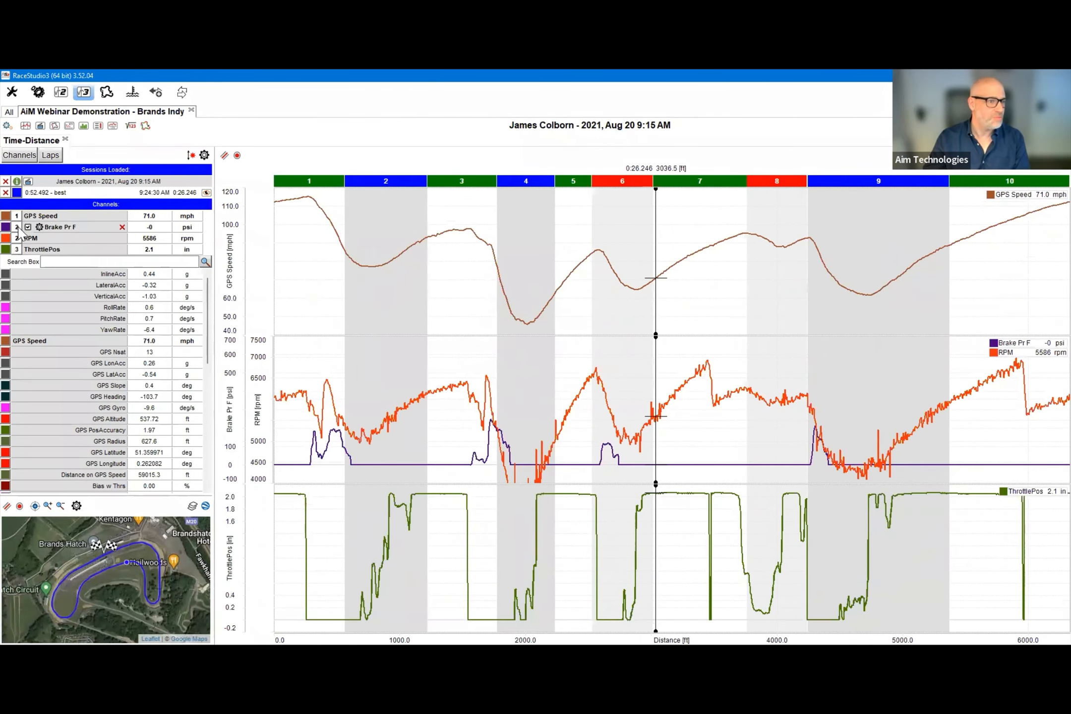
{"action": "left_click", "coordinate": [17, 227]}
{"action": "left_click", "coordinate": [17, 227]}
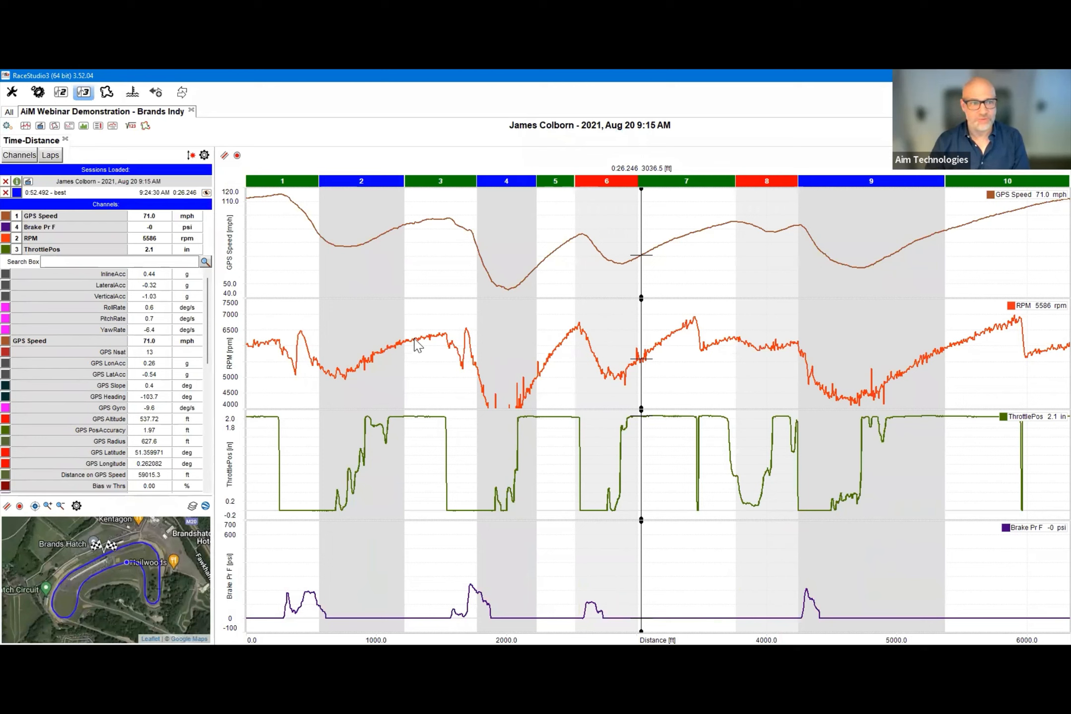
- Set the channels to Custom Sort and move GPS Speed to the first row of the channel order
{"action": "mouse_move", "coordinate": [40, 237]}
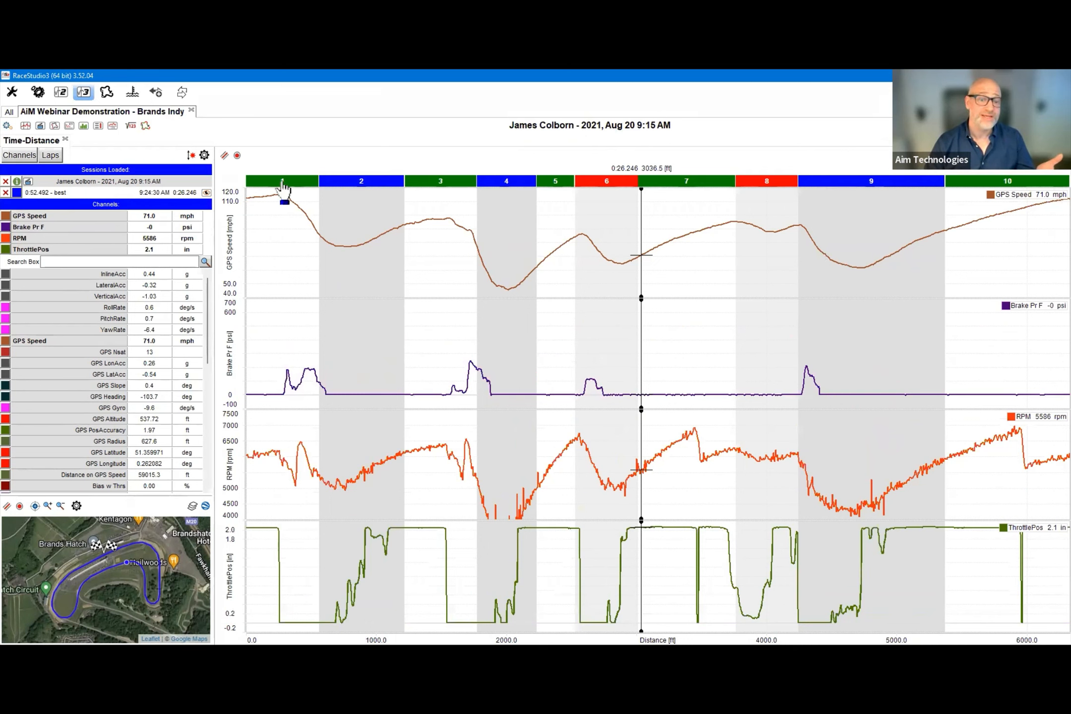
{"action": "left_click", "coordinate": [192, 156]}
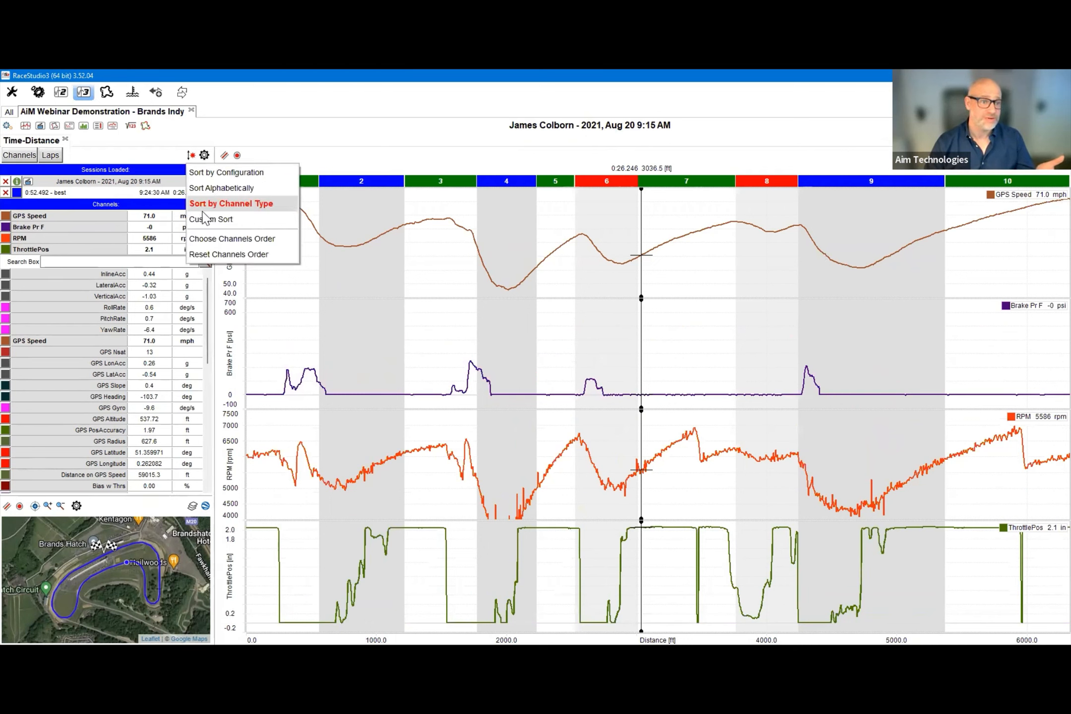
{"action": "left_click", "coordinate": [212, 221]}
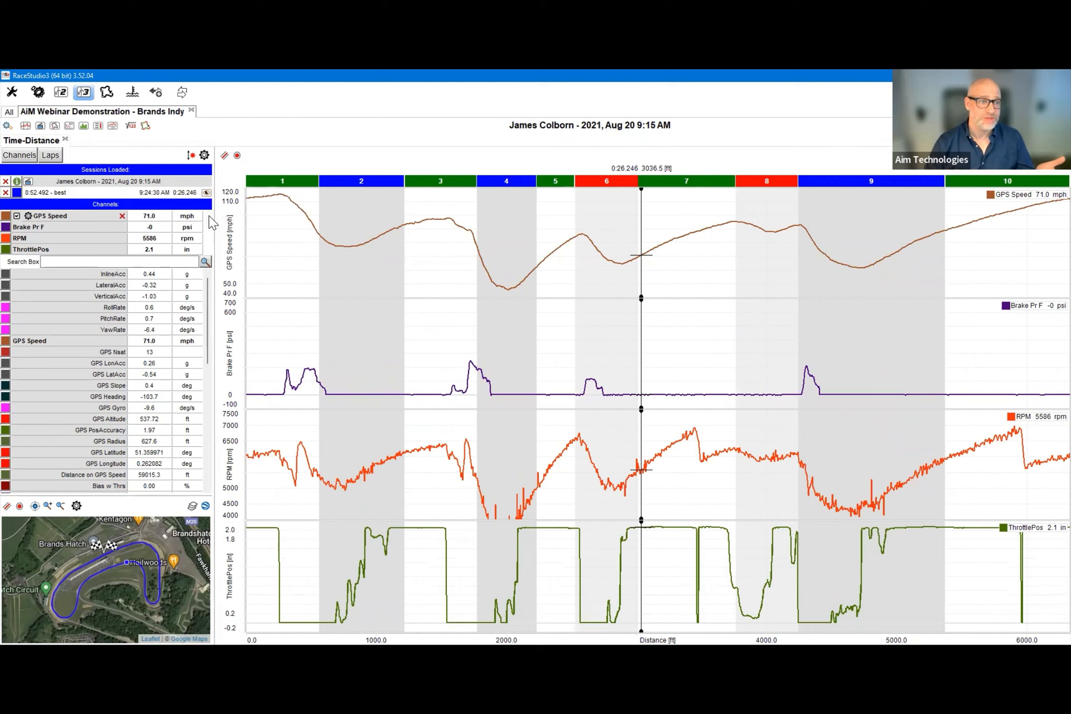
{"action": "left_click", "coordinate": [192, 156]}
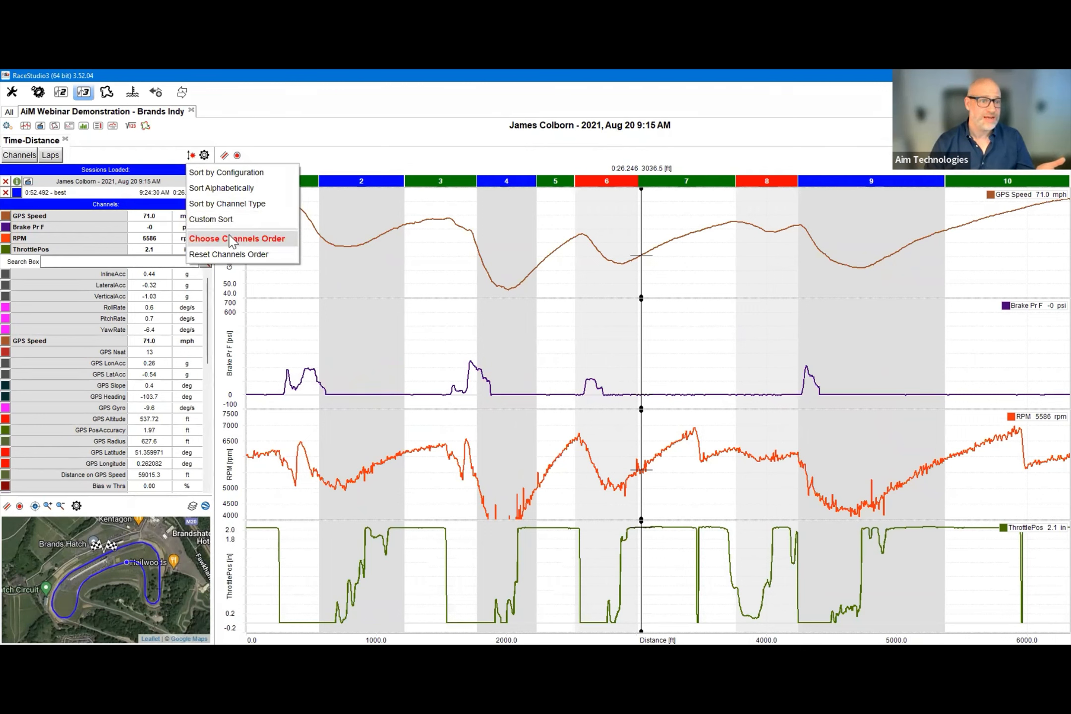
{"action": "left_click", "coordinate": [276, 239]}
{"action": "scroll", "coordinate": [509, 373], "scroll_direction": "down", "scroll_amount": 1}
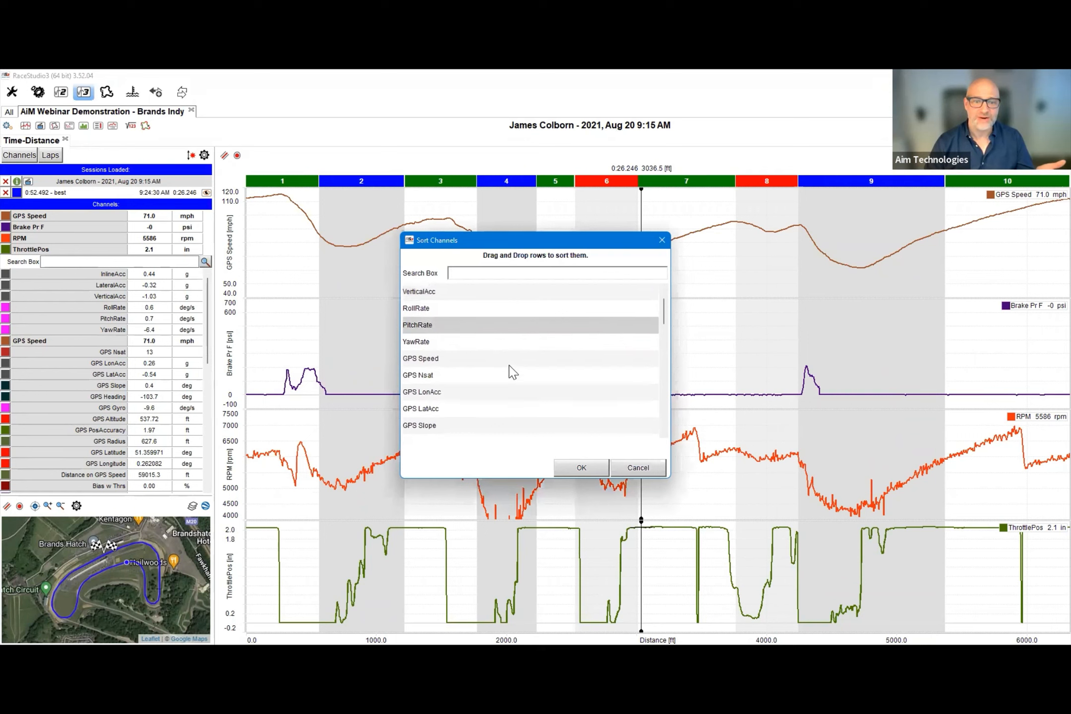
{"action": "left_click_drag", "start_coordinate": [502, 367], "coordinate": [449, 291]}
{"action": "scroll", "coordinate": [458, 353], "scroll_direction": "up", "scroll_amount": 1}
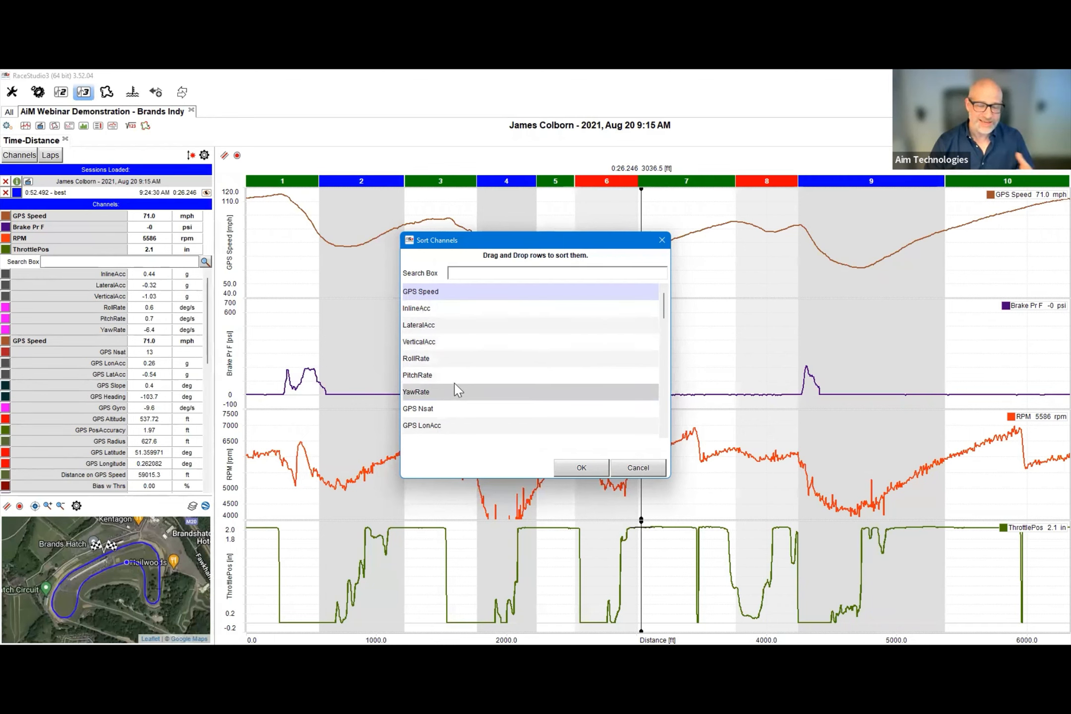
- Look through the channel list in the custom sort order and discard the reordering
{"action": "scroll", "coordinate": [461, 389], "scroll_direction": "down", "scroll_amount": 2}
{"action": "scroll", "coordinate": [459, 384], "scroll_direction": "down", "scroll_amount": 3}
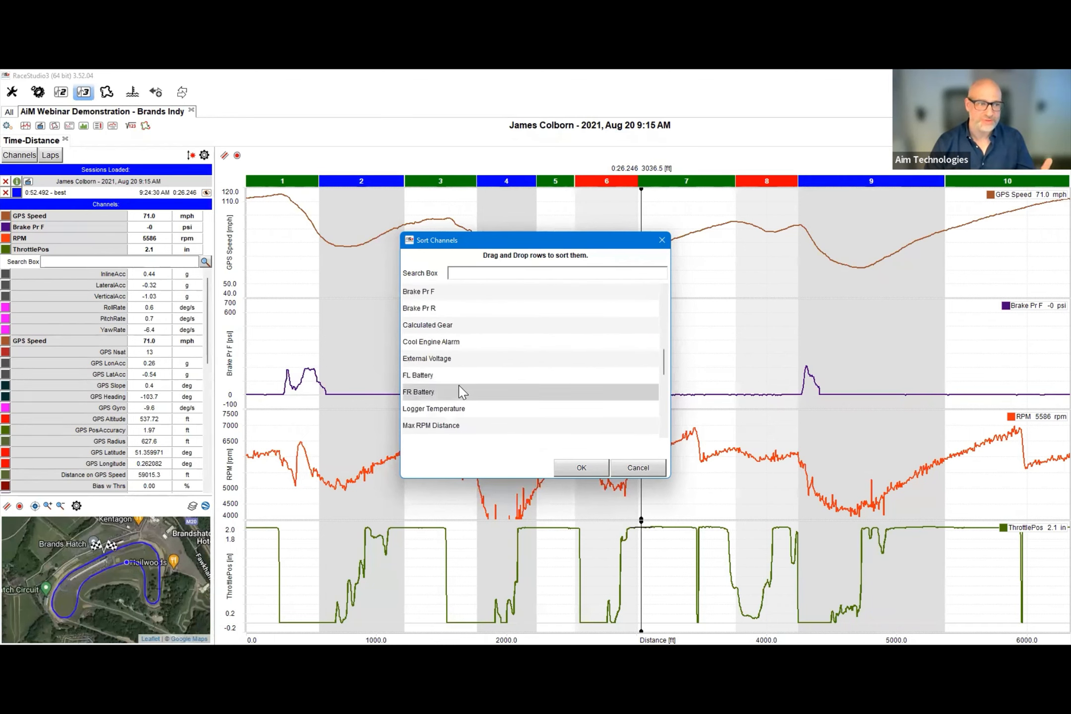
{"action": "scroll", "coordinate": [461, 392], "scroll_direction": "up", "scroll_amount": 3}
{"action": "scroll", "coordinate": [462, 395], "scroll_direction": "down", "scroll_amount": 1}
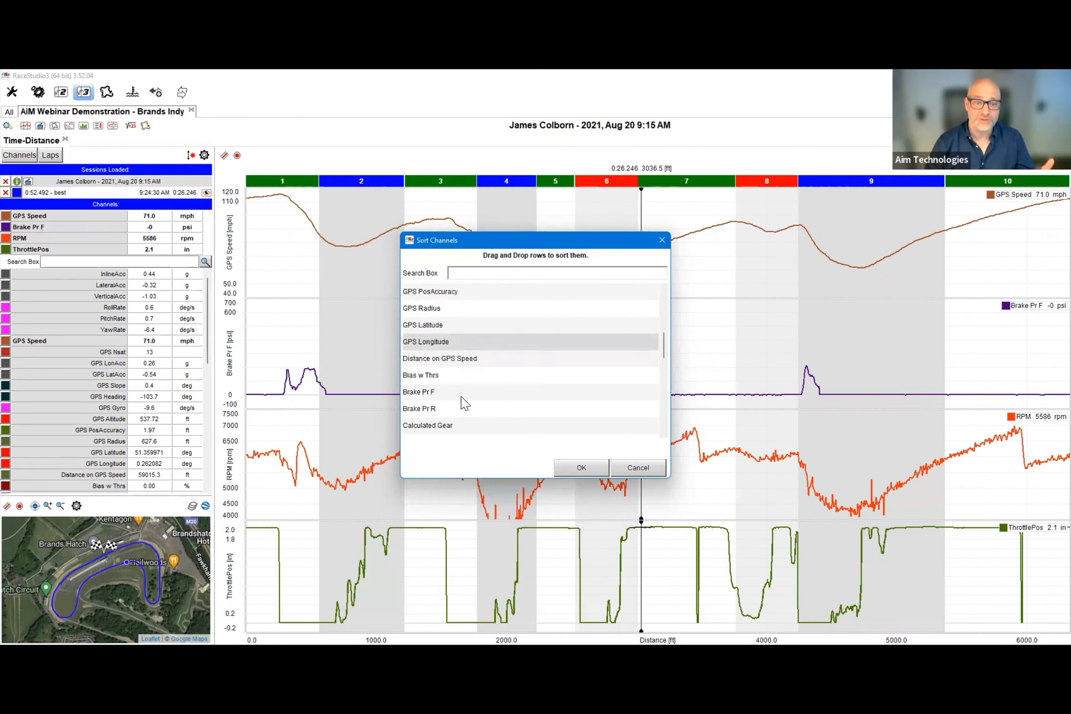
{"action": "scroll", "coordinate": [463, 399], "scroll_direction": "down", "scroll_amount": 1}
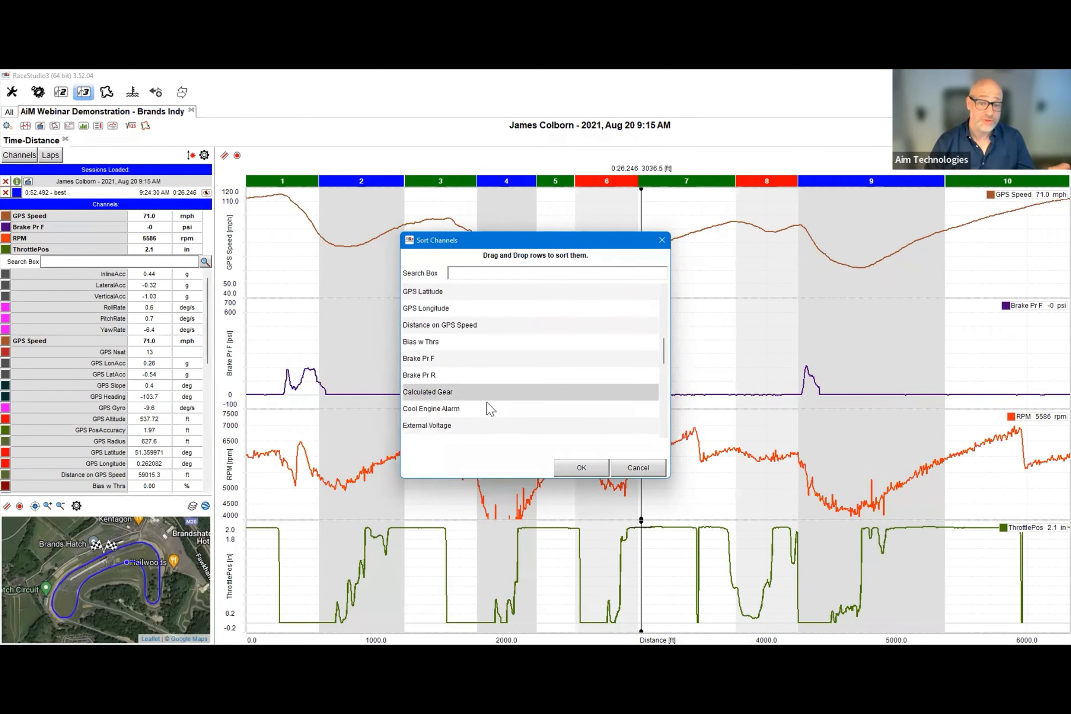
{"action": "left_click", "coordinate": [648, 467]}
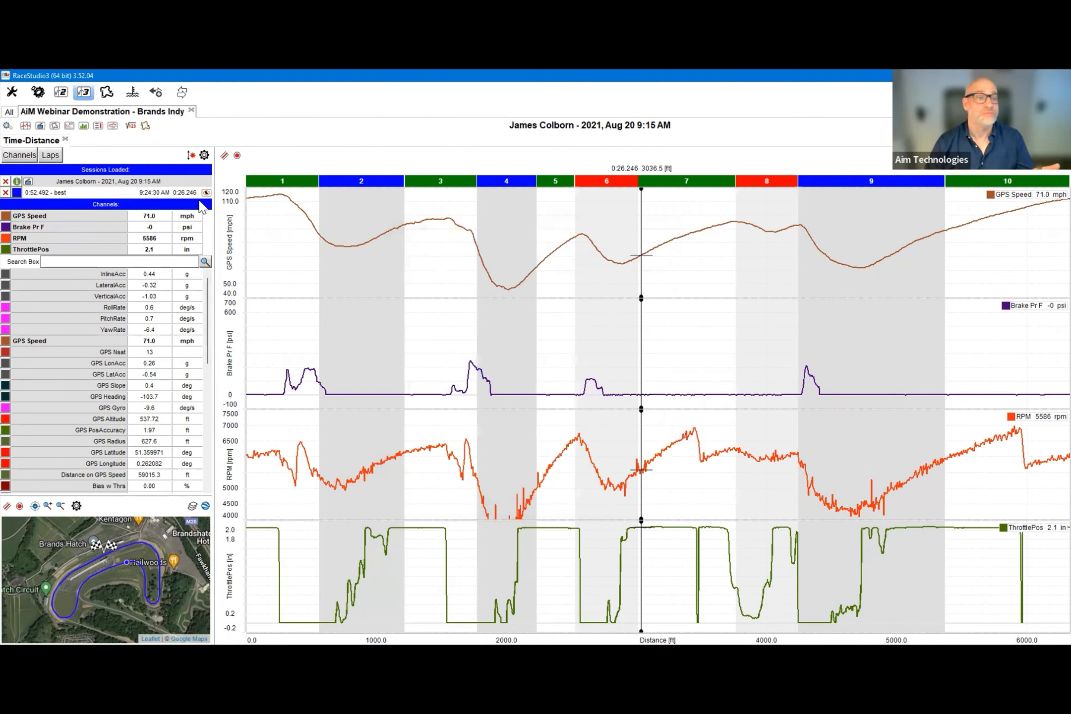
- Save the profile and switch the plot back to the numbered graph groups
{"action": "left_click", "coordinate": [6, 125]}
{"action": "left_click", "coordinate": [146, 167]}
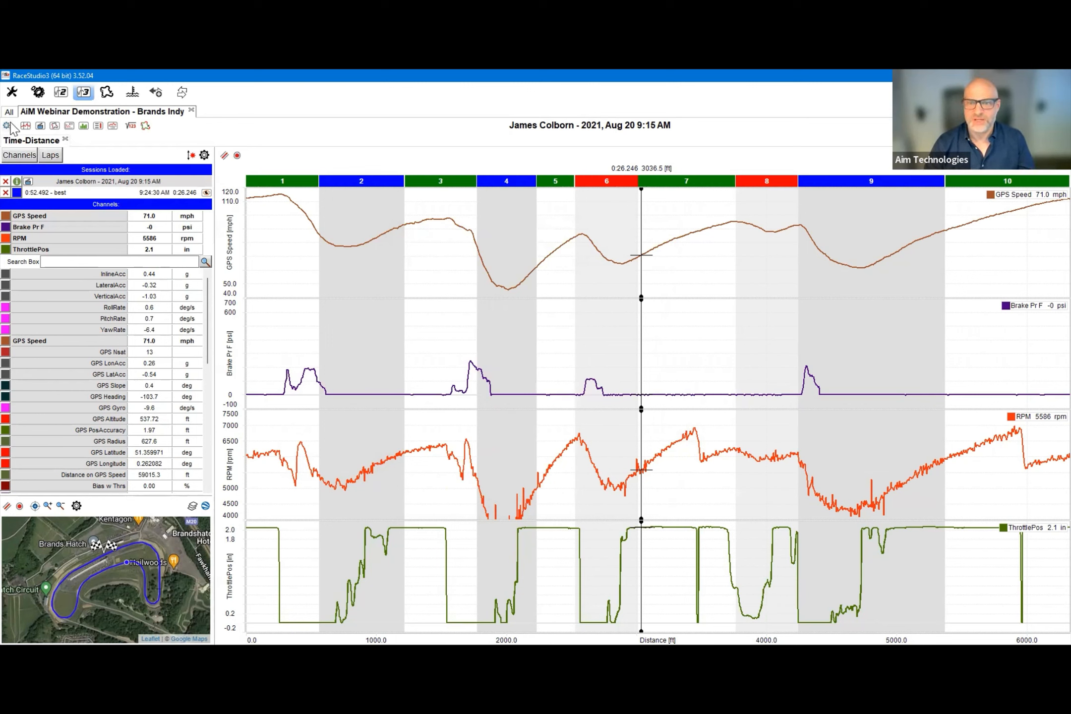
{"action": "left_click", "coordinate": [7, 125]}
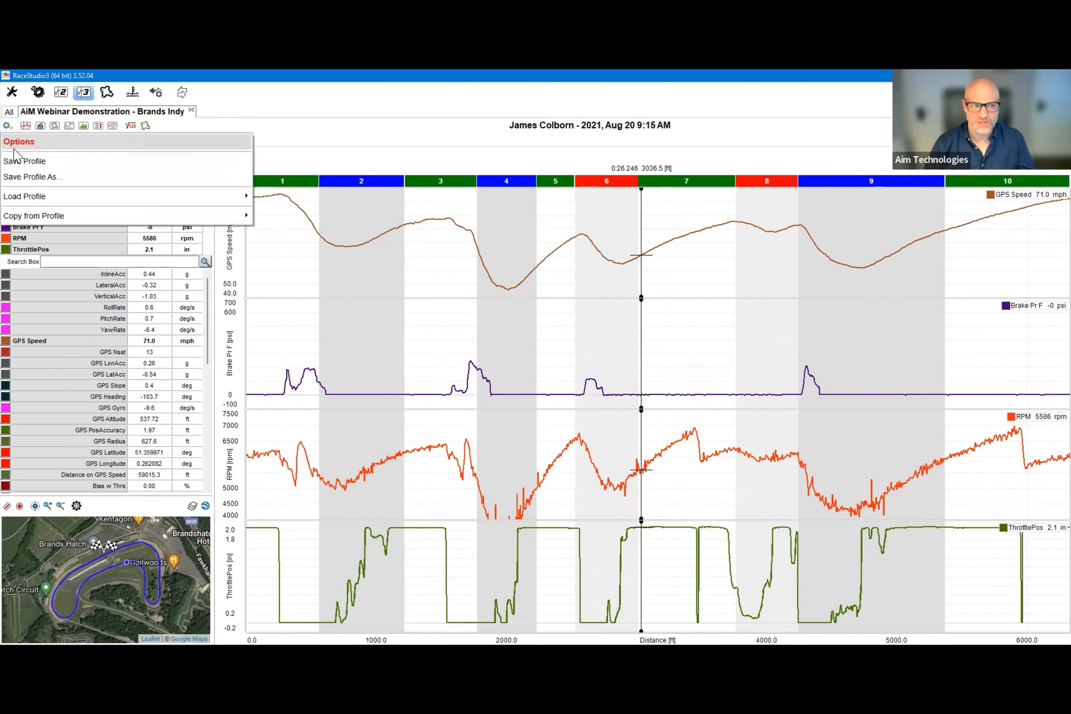
{"action": "left_click", "coordinate": [27, 161]}
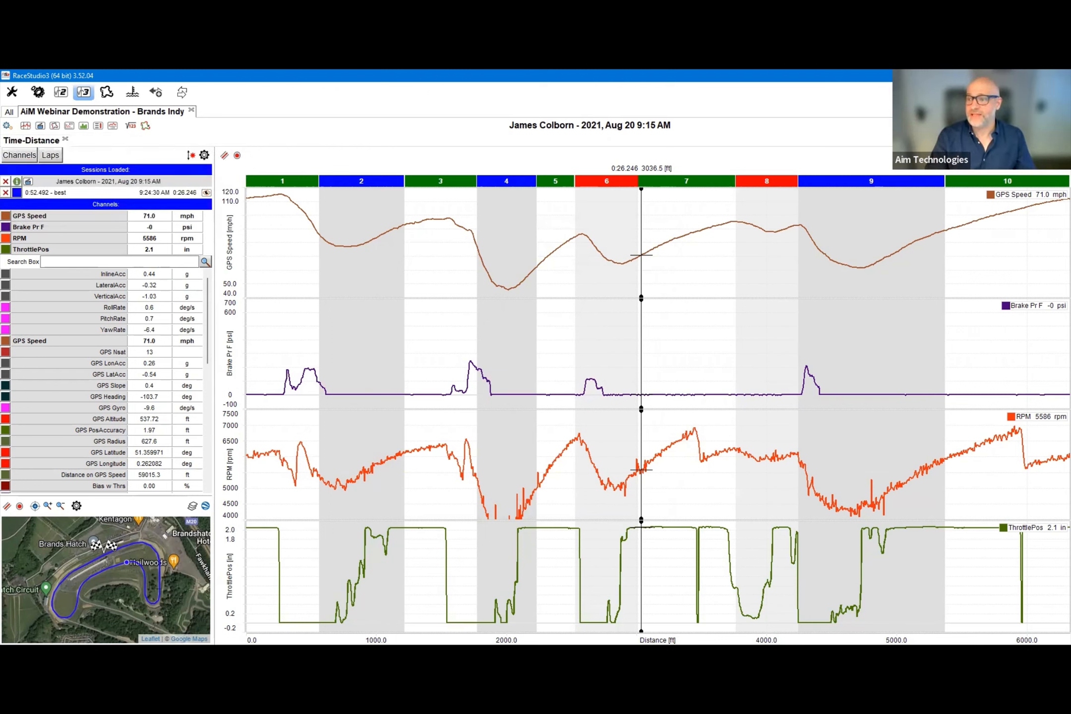
{"action": "key", "text": "space"}
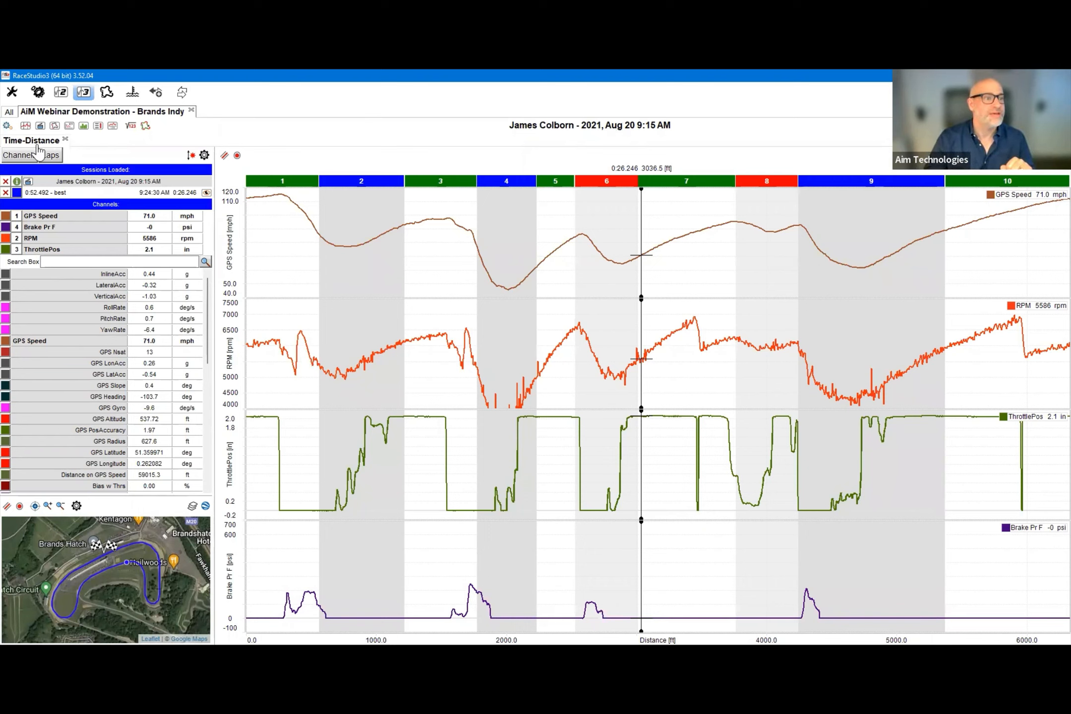
- Overlay lap 6 in red on the best lap and make the best lap the time-compare reference
{"action": "left_click", "coordinate": [54, 155]}
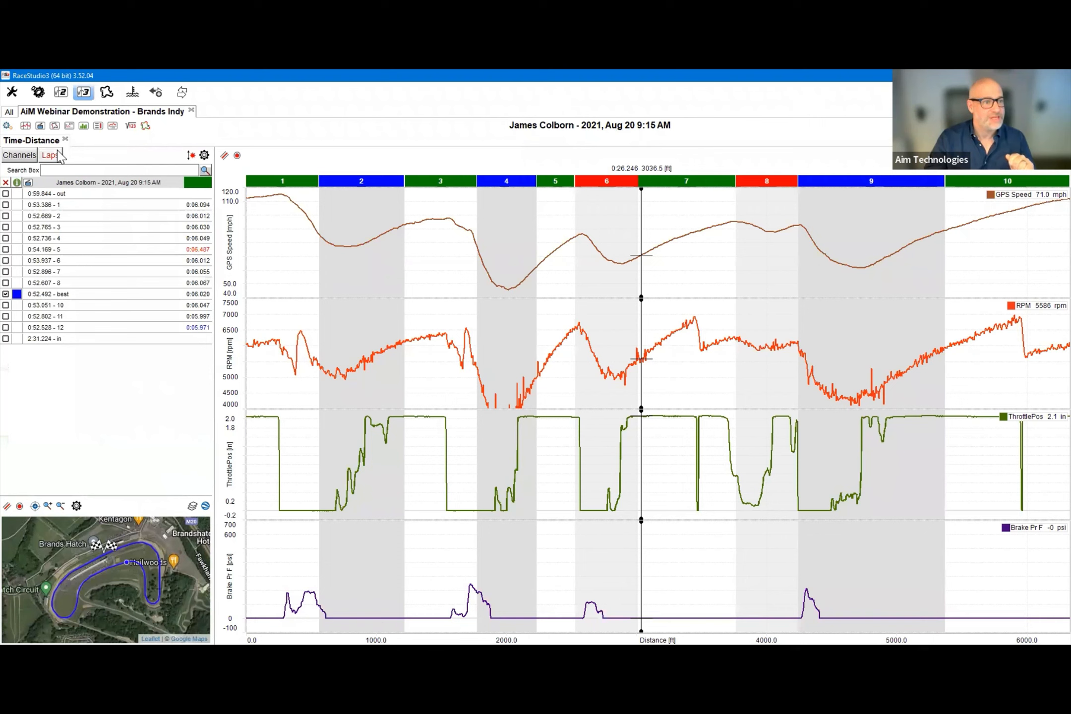
{"action": "left_click", "coordinate": [6, 260]}
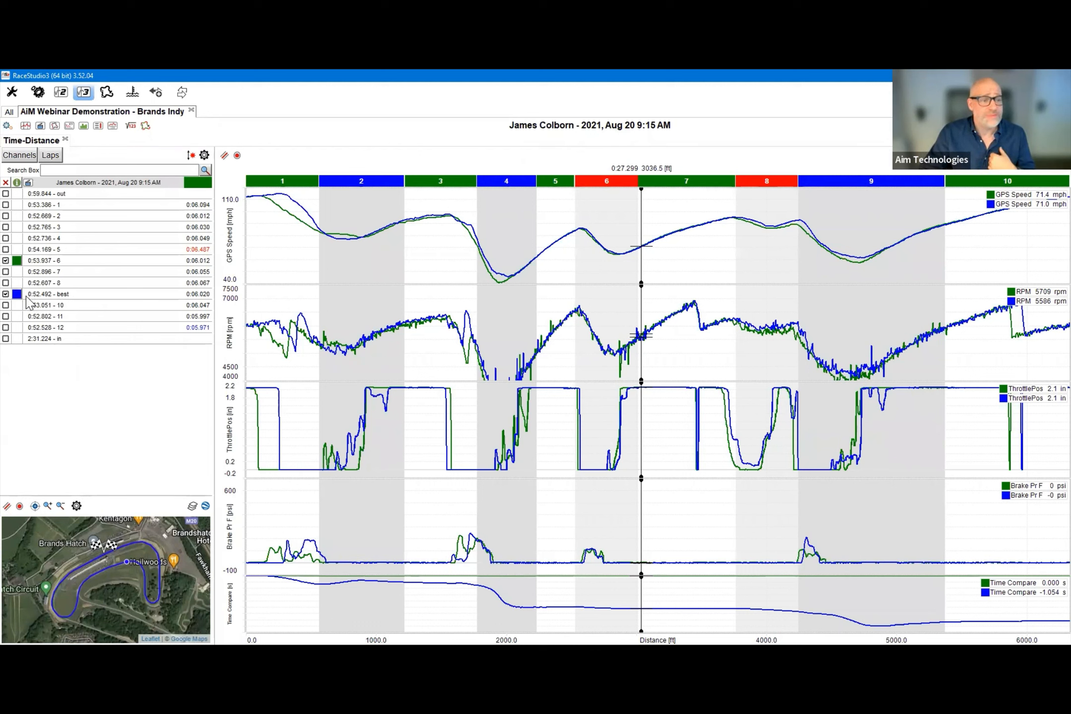
{"action": "left_click", "coordinate": [17, 261]}
{"action": "left_click", "coordinate": [422, 310]}
{"action": "left_click", "coordinate": [431, 436]}
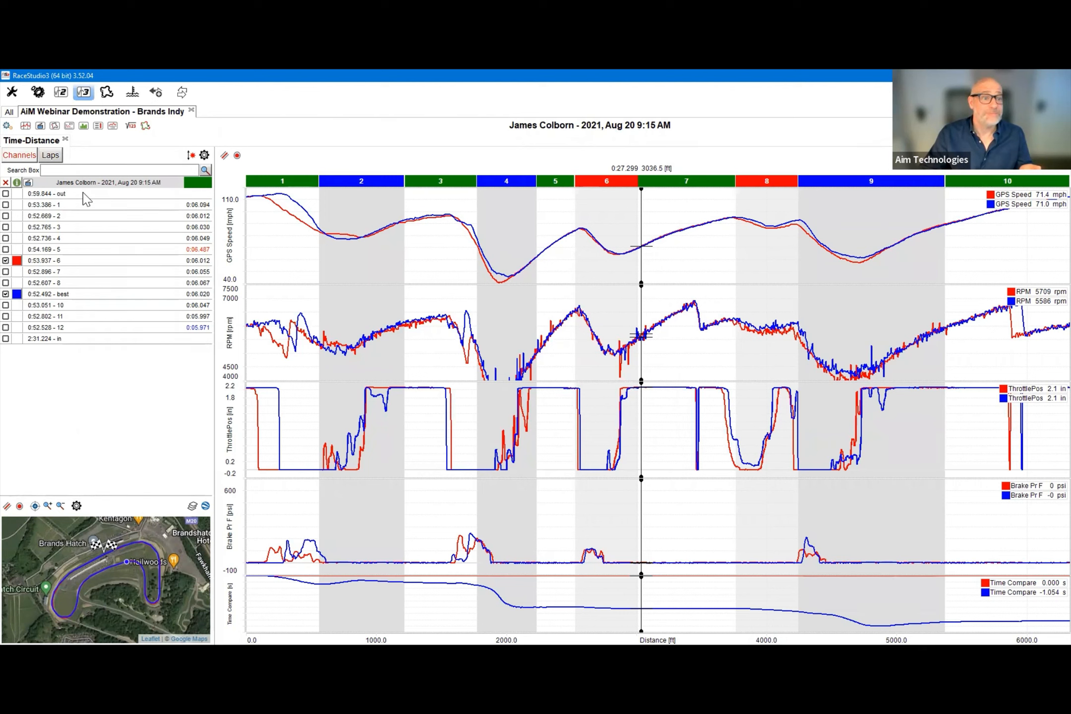
{"action": "left_click", "coordinate": [27, 158]}
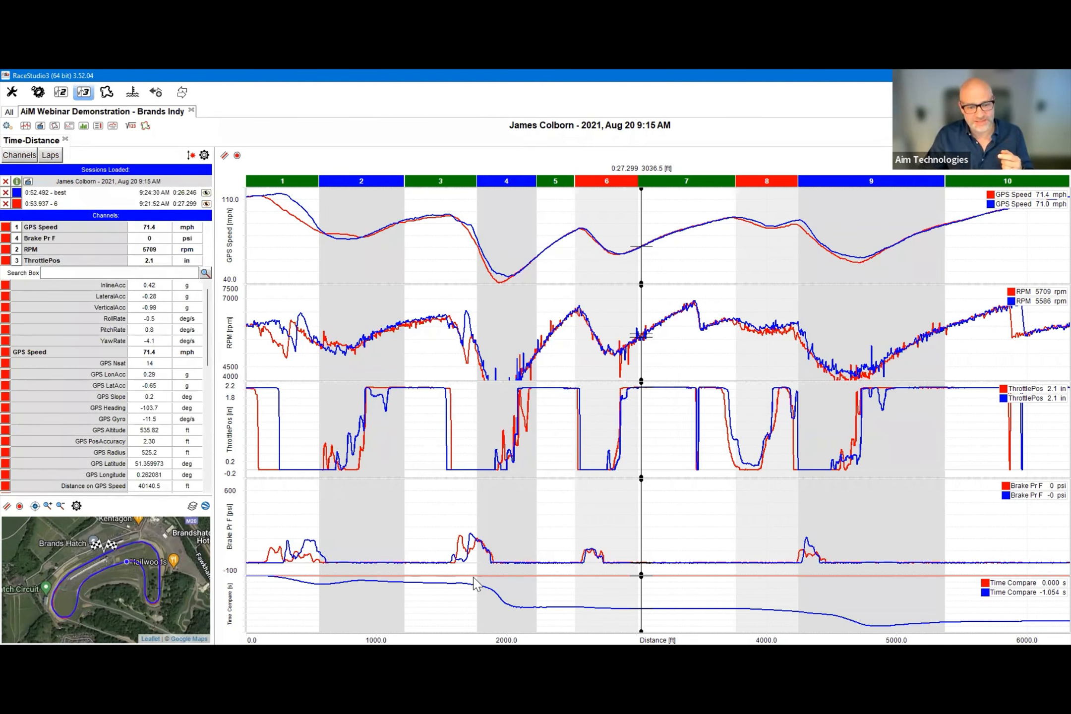
{"action": "left_click", "coordinate": [206, 193]}
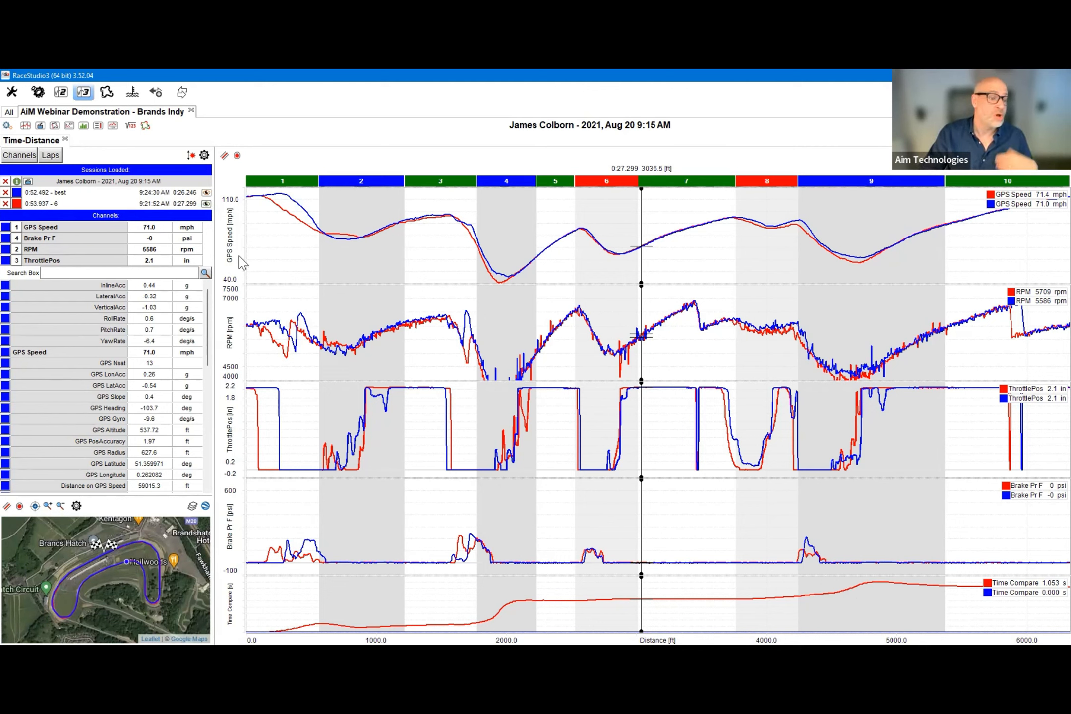
- Examine where the two laps differ through splits 1 and 2 on the traces and the track map around Paddock Hill Bend
{"action": "left_click", "coordinate": [358, 250]}
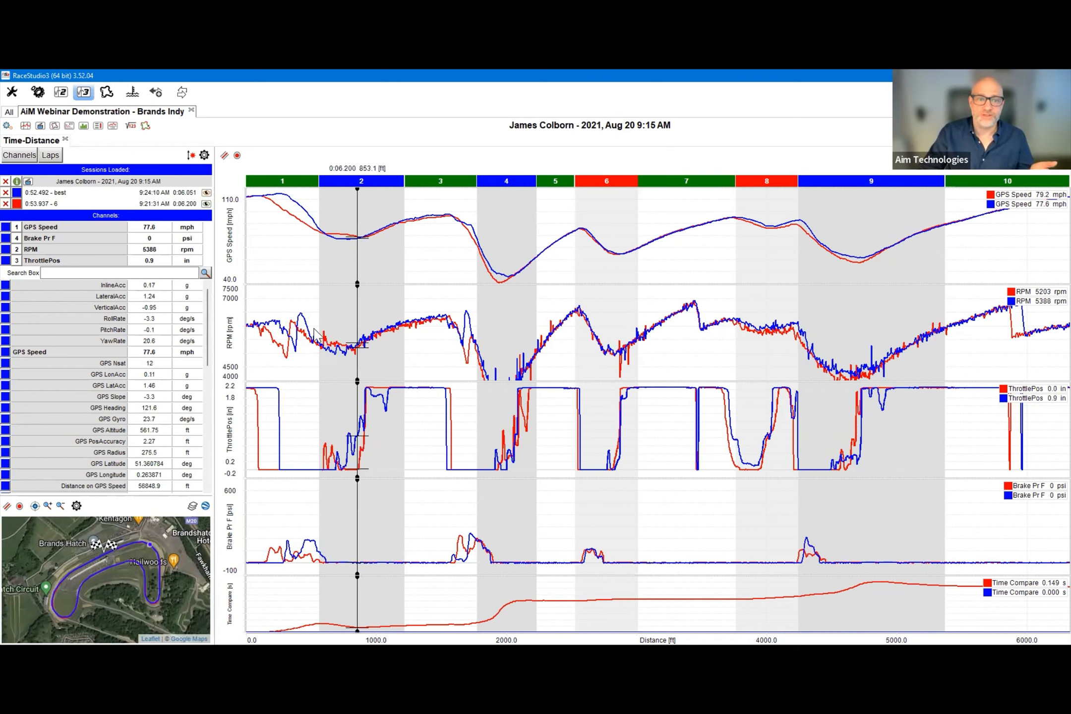
{"action": "left_click", "coordinate": [290, 250]}
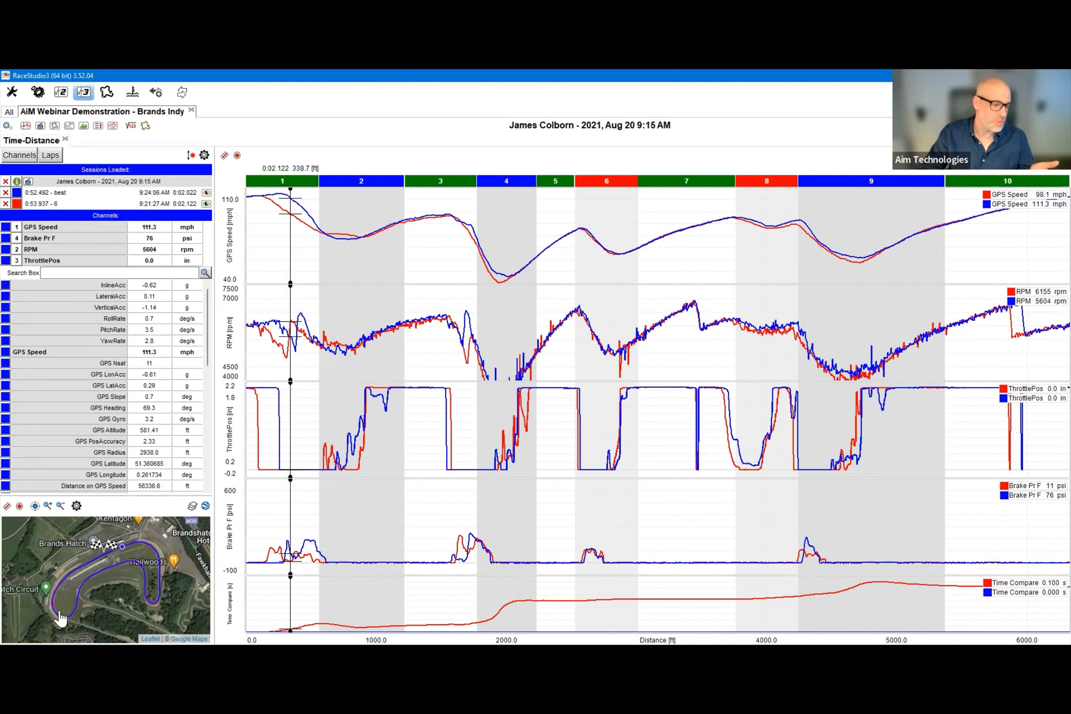
{"action": "scroll", "coordinate": [127, 572], "scroll_direction": "up", "scroll_amount": 3}
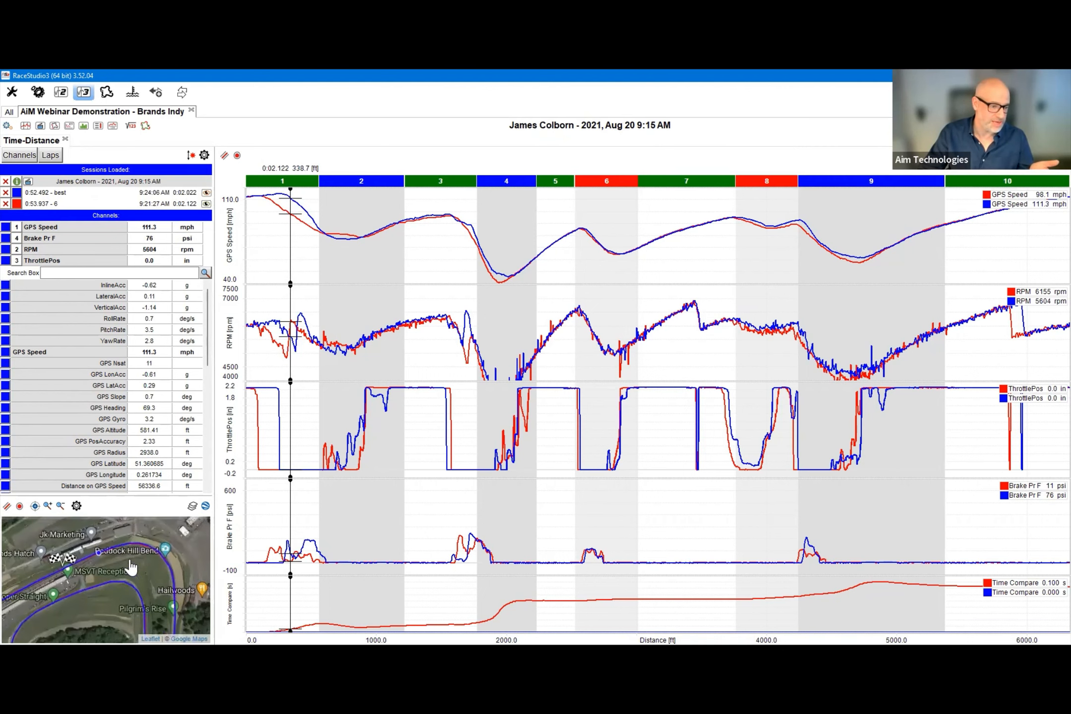
{"action": "scroll", "coordinate": [128, 575], "scroll_direction": "up", "scroll_amount": 2}
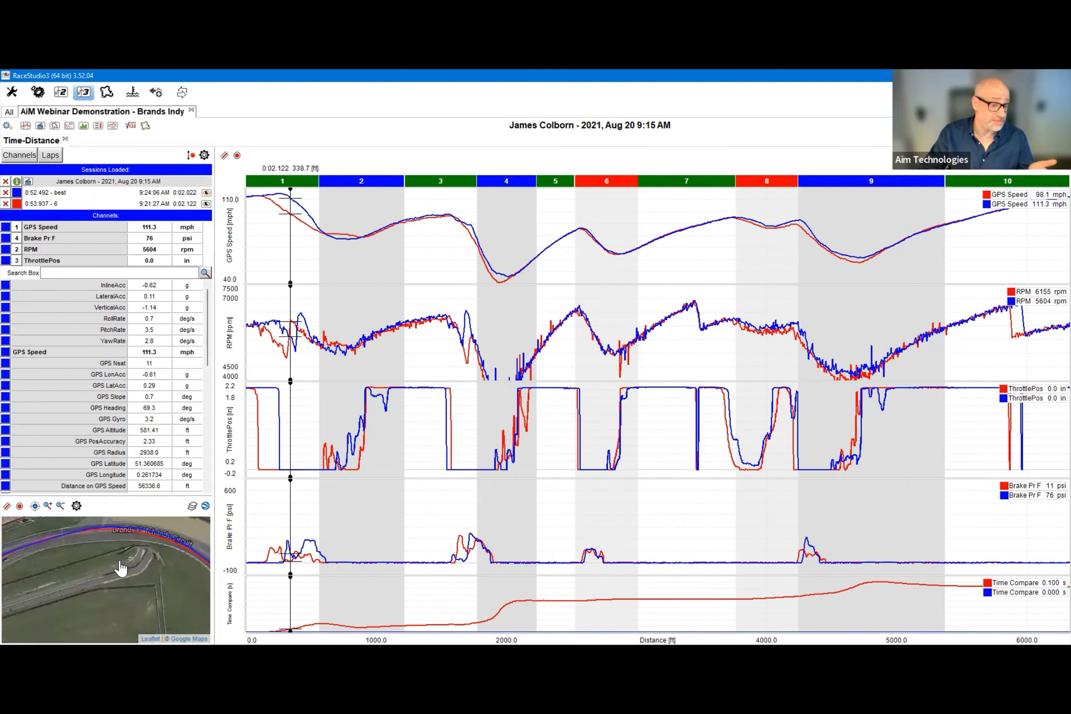
{"action": "scroll", "coordinate": [121, 569], "scroll_direction": "down", "scroll_amount": 2}
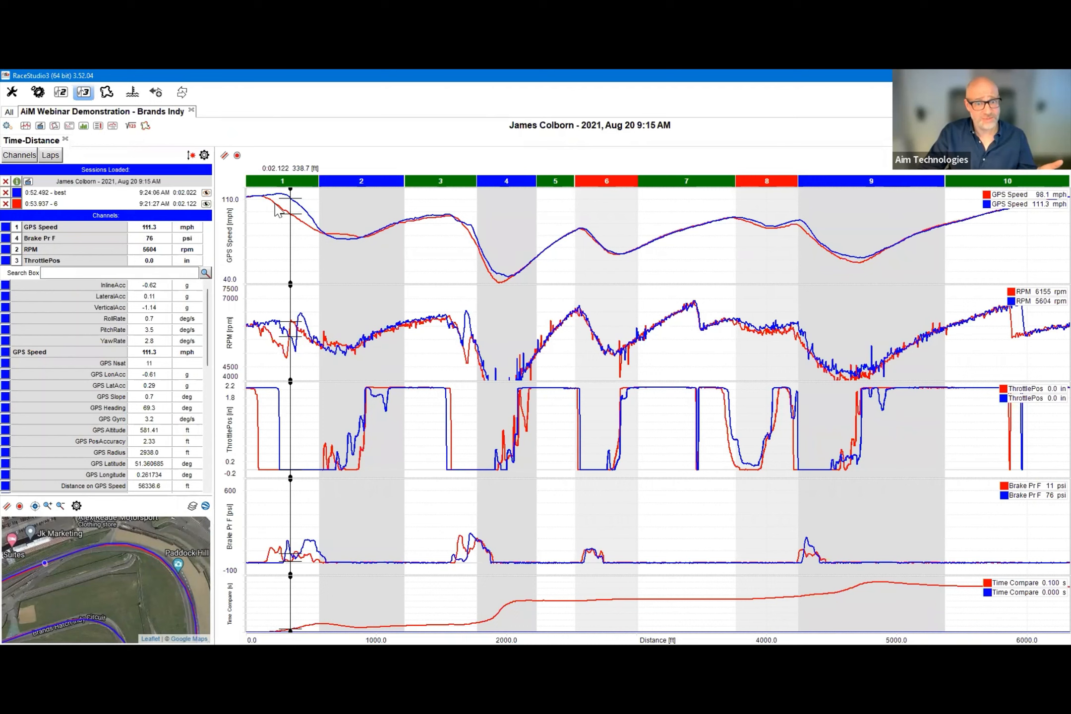
- Clone the Brands Indy - RS3 Splits division as "Brands Indy AiM Webinar" and apply it to all sessions run on the same day
{"action": "left_click", "coordinate": [8, 127]}
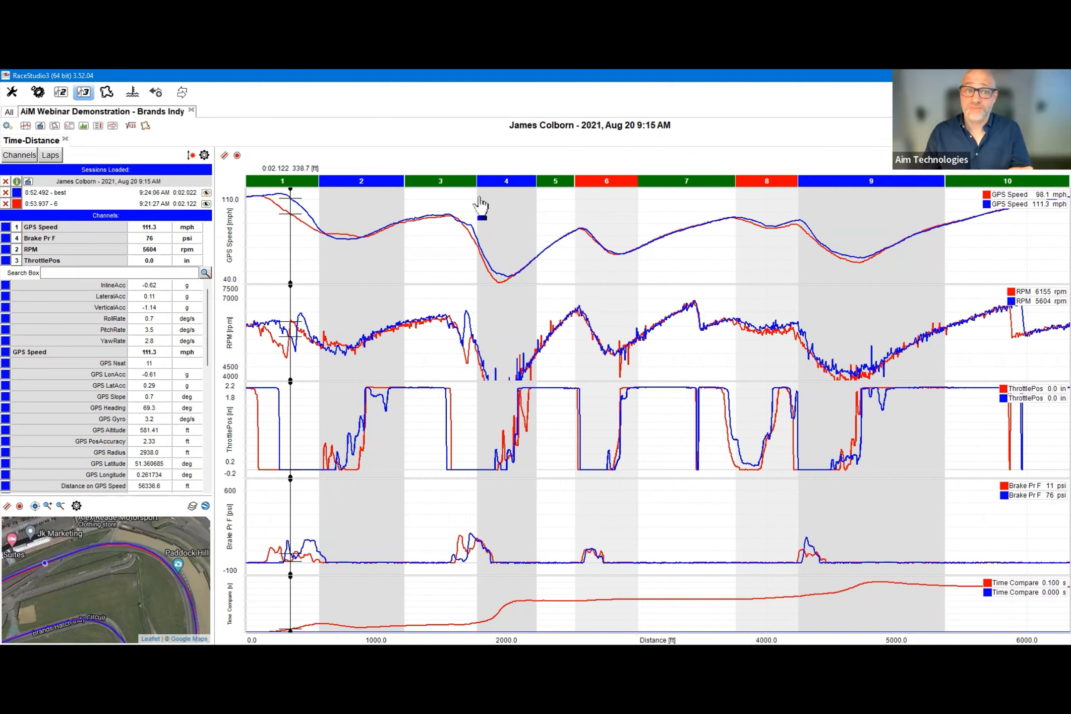
{"action": "left_click", "coordinate": [146, 126]}
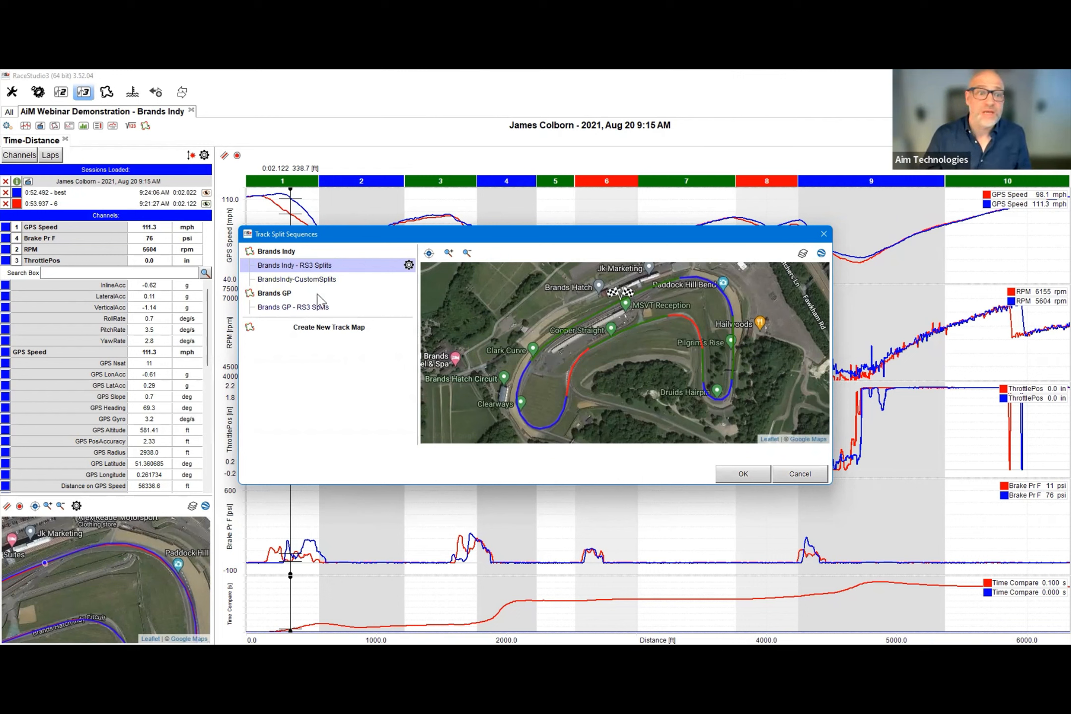
{"action": "left_click", "coordinate": [408, 266]}
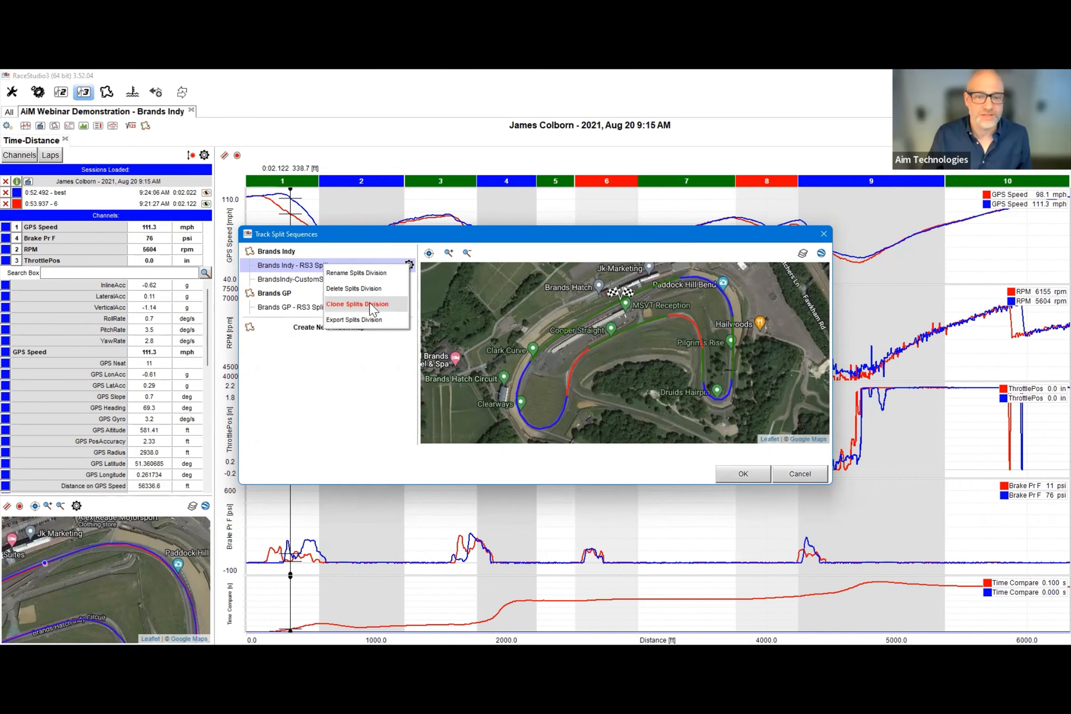
{"action": "left_click", "coordinate": [371, 305]}
{"action": "type", "text": "Brand"}
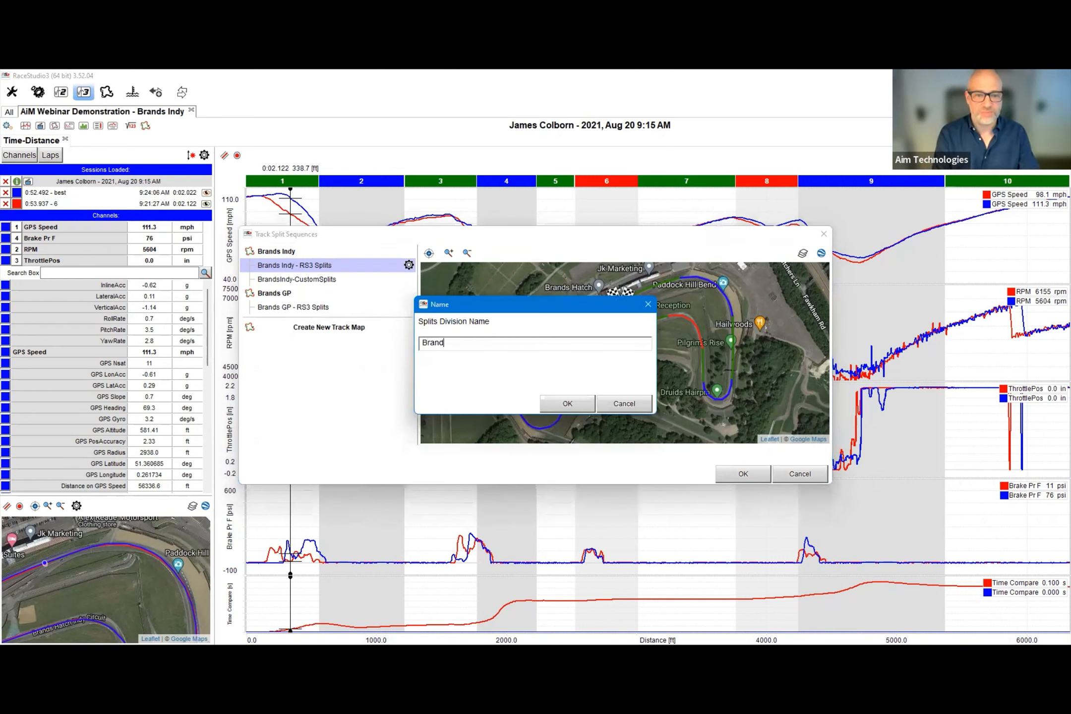
{"action": "type", "text": "s Indy AiM Webinar"}
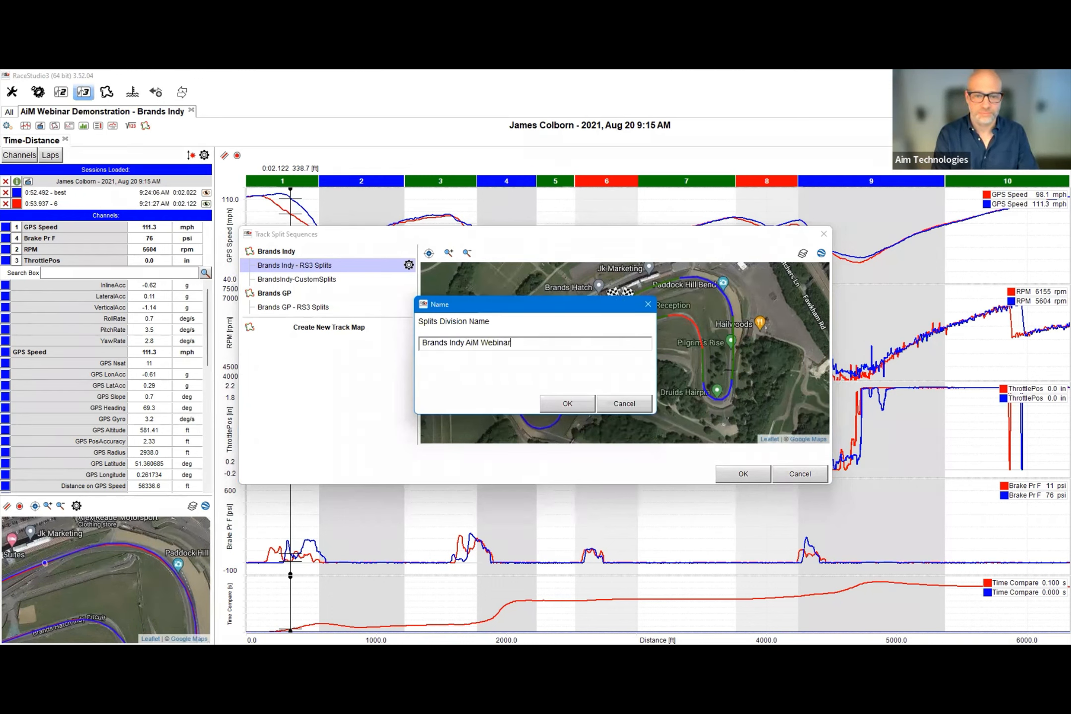
{"action": "left_click", "coordinate": [574, 406]}
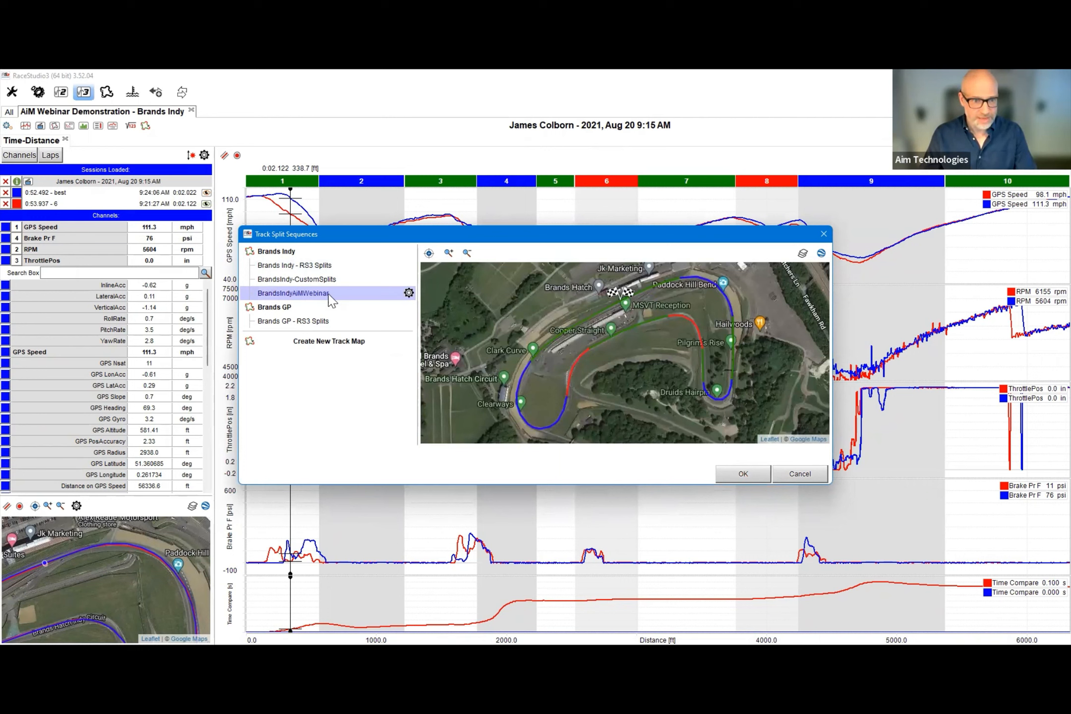
{"action": "left_click", "coordinate": [754, 477]}
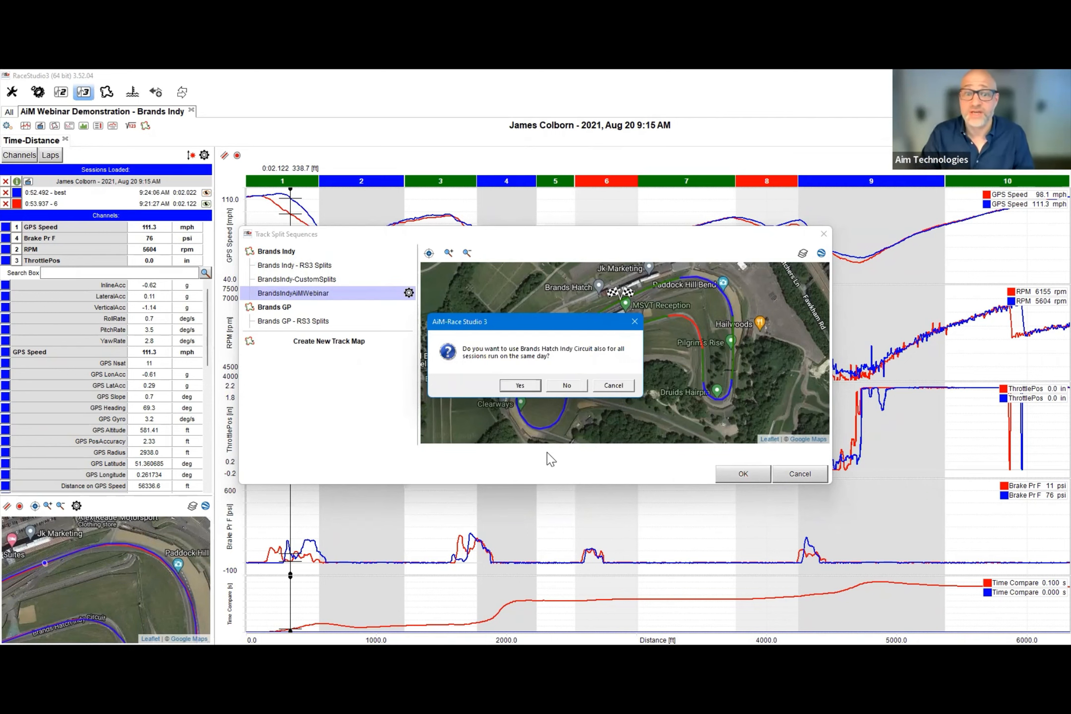
{"action": "left_click", "coordinate": [520, 387]}
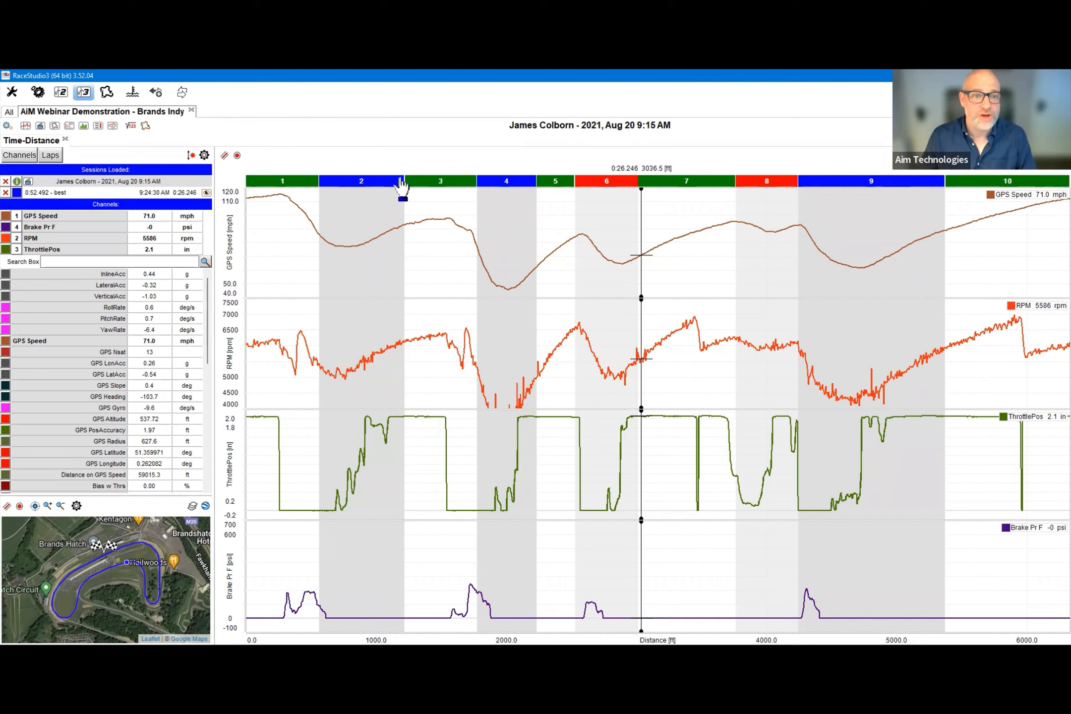
- Review the editing options available for split 1 and check the braking area of that split on the traces
{"action": "right_click", "coordinate": [300, 185]}
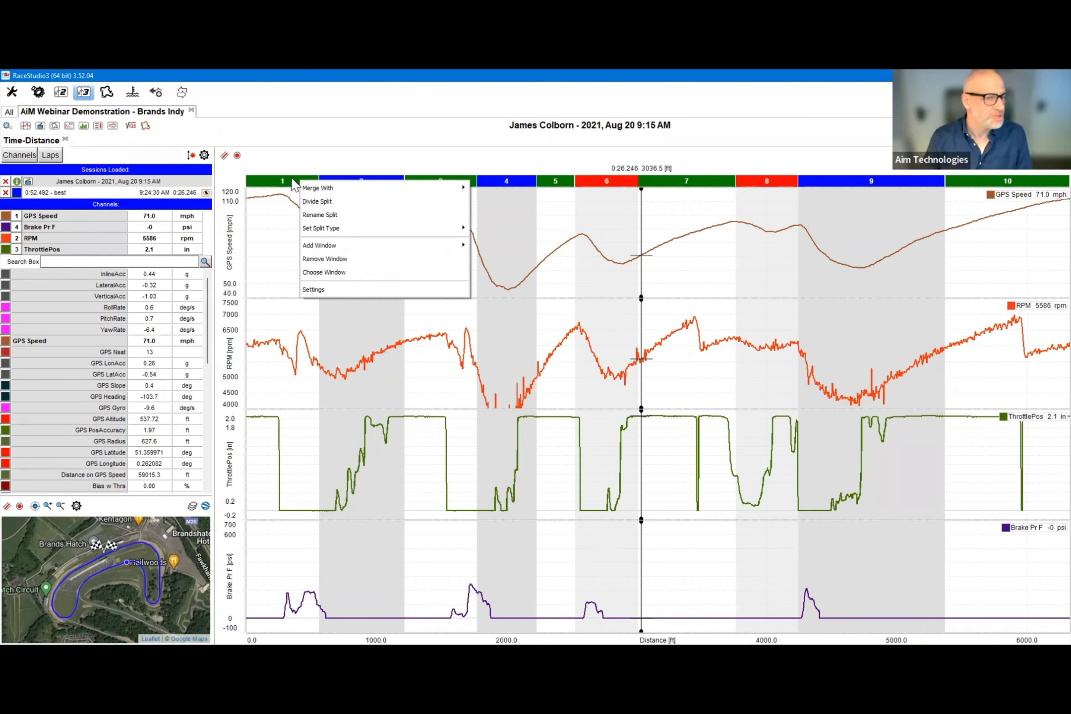
{"action": "left_click", "coordinate": [277, 218]}
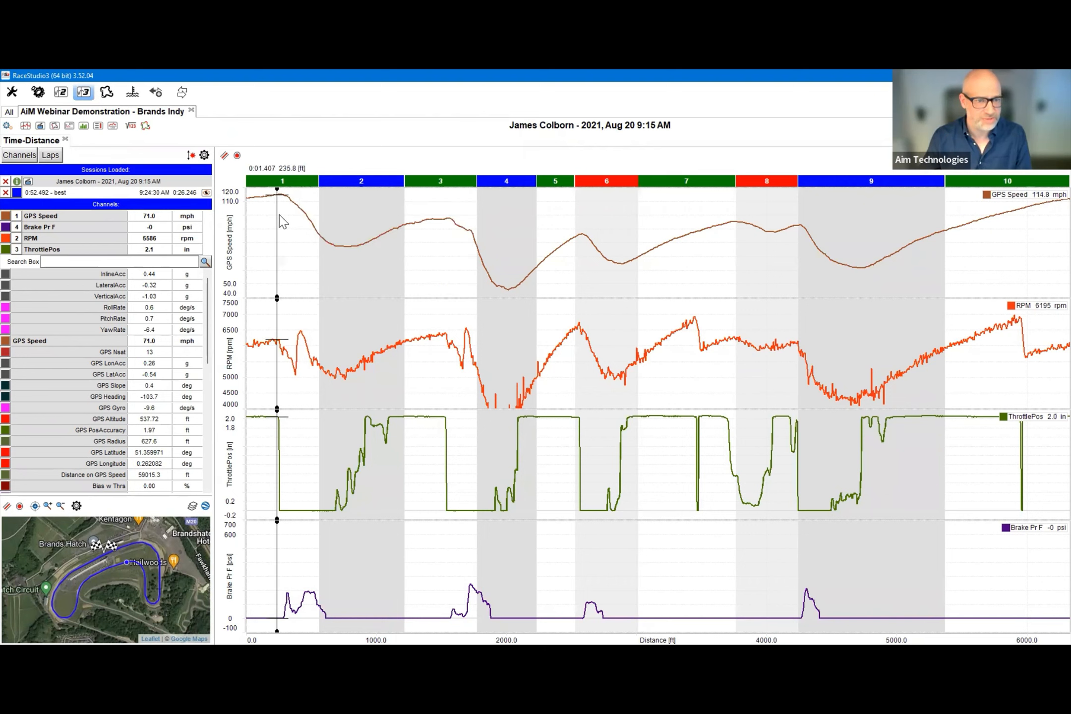
{"action": "right_click", "coordinate": [296, 183]}
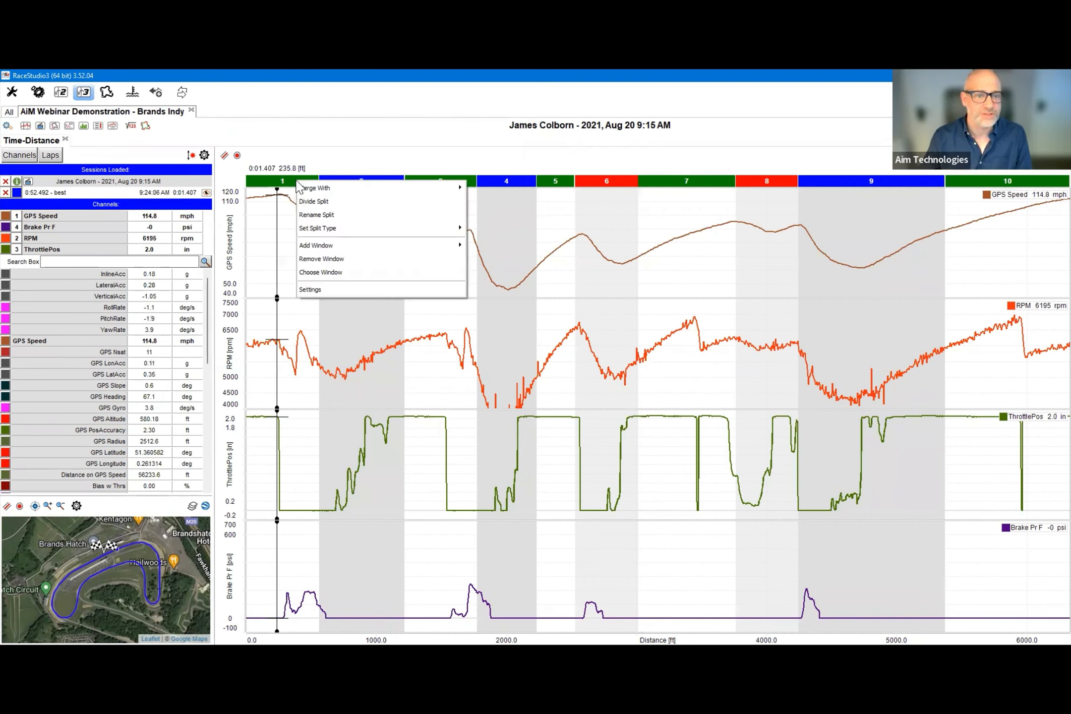
{"action": "left_click", "coordinate": [287, 222]}
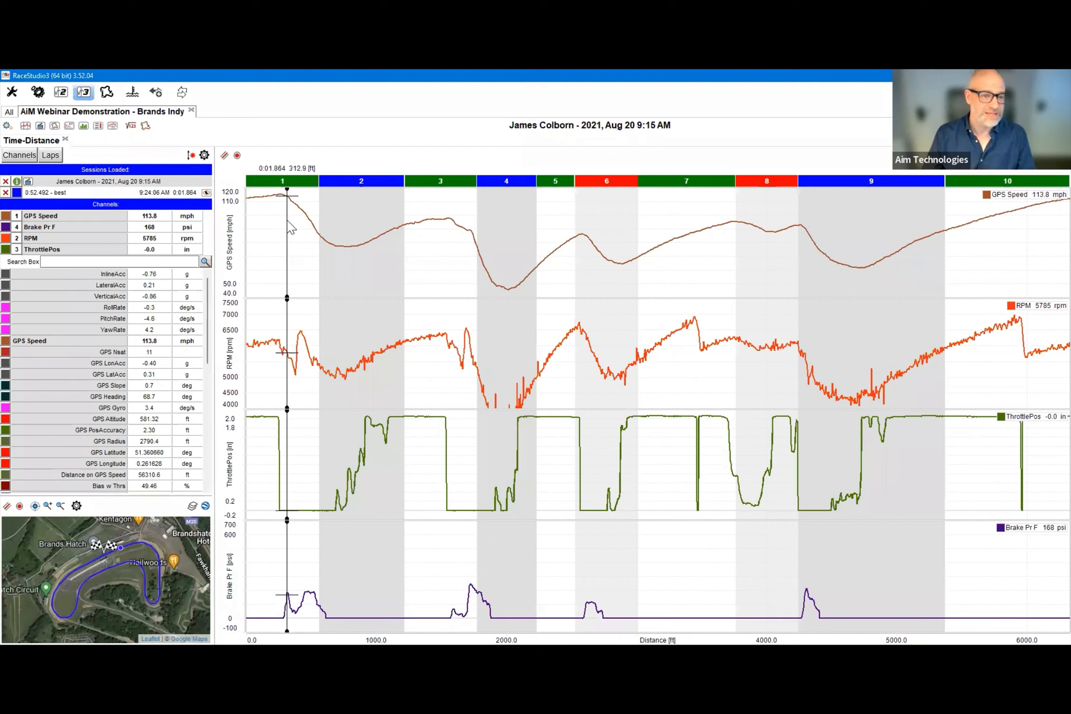
- Examine the best lap's traces and matching track-map positions from the start line through Paddock Hill Bend
{"action": "left_click", "coordinate": [273, 201]}
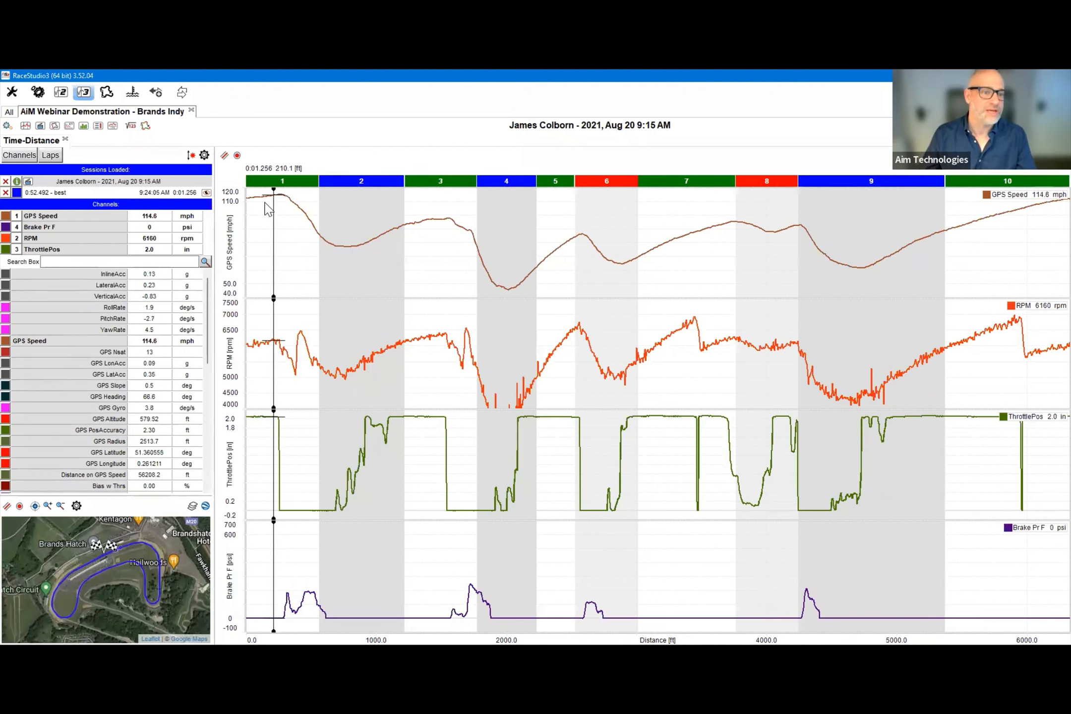
{"action": "left_click", "coordinate": [280, 210]}
{"action": "scroll", "coordinate": [119, 568], "scroll_direction": "up", "scroll_amount": 1}
{"action": "left_click_drag", "start_coordinate": [140, 562], "coordinate": [115, 567]}
{"action": "scroll", "coordinate": [109, 564], "scroll_direction": "up", "scroll_amount": 1}
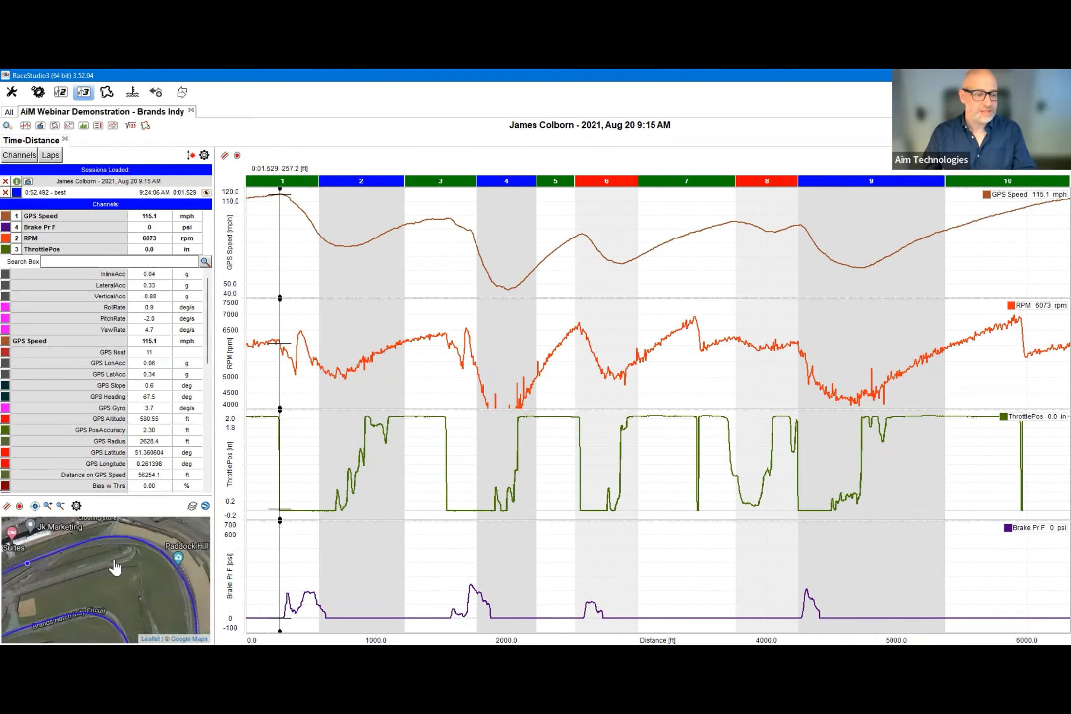
{"action": "left_click", "coordinate": [270, 233]}
{"action": "left_click_drag", "start_coordinate": [307, 230], "coordinate": [333, 238]}
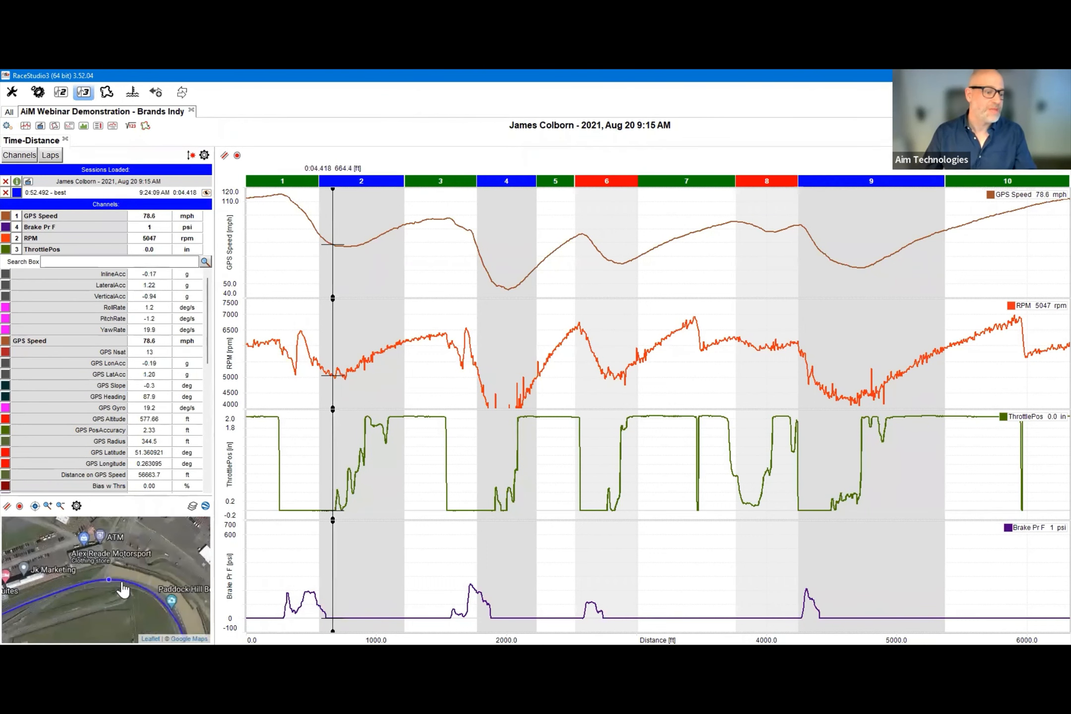
{"action": "left_click_drag", "start_coordinate": [121, 584], "coordinate": [95, 554]}
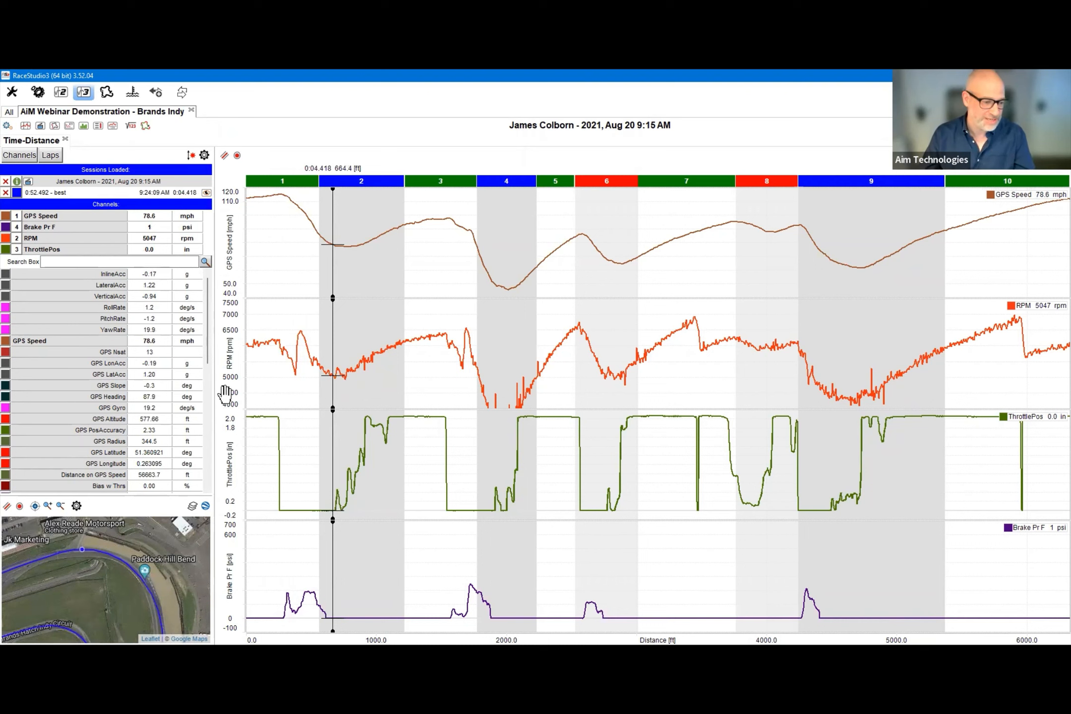
{"action": "left_click", "coordinate": [259, 244]}
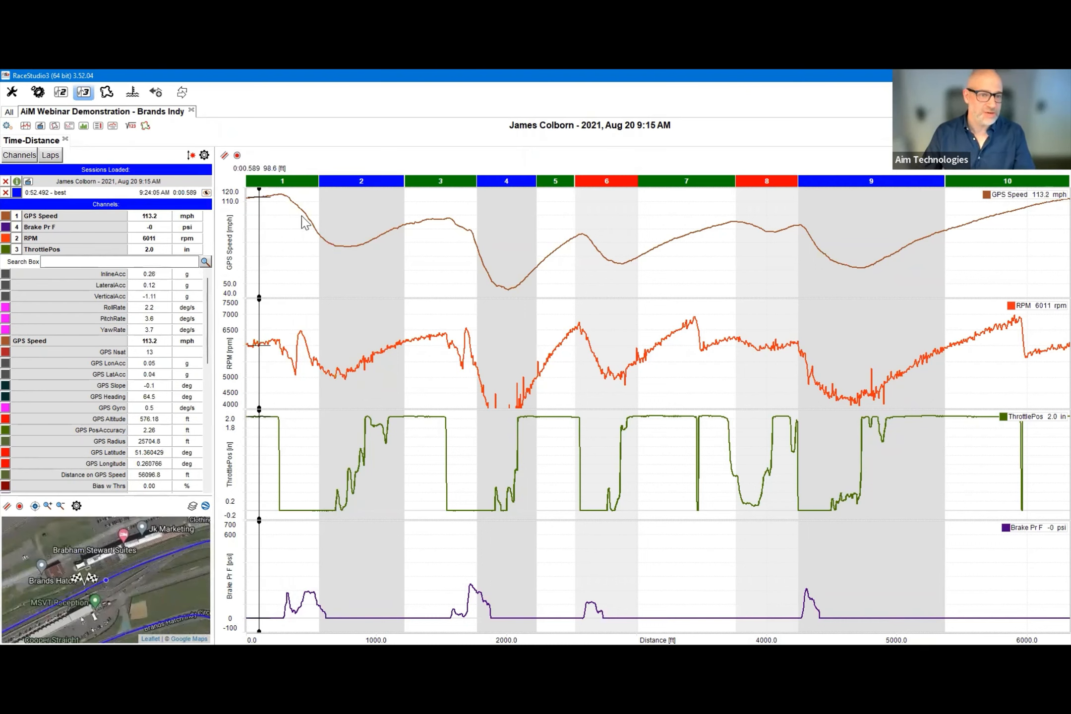
- Merge split 1 with split 2 and move the merged split's end back to about 1,120 ft, past the throttle dip
{"action": "left_click_drag", "start_coordinate": [285, 209], "coordinate": [375, 245]}
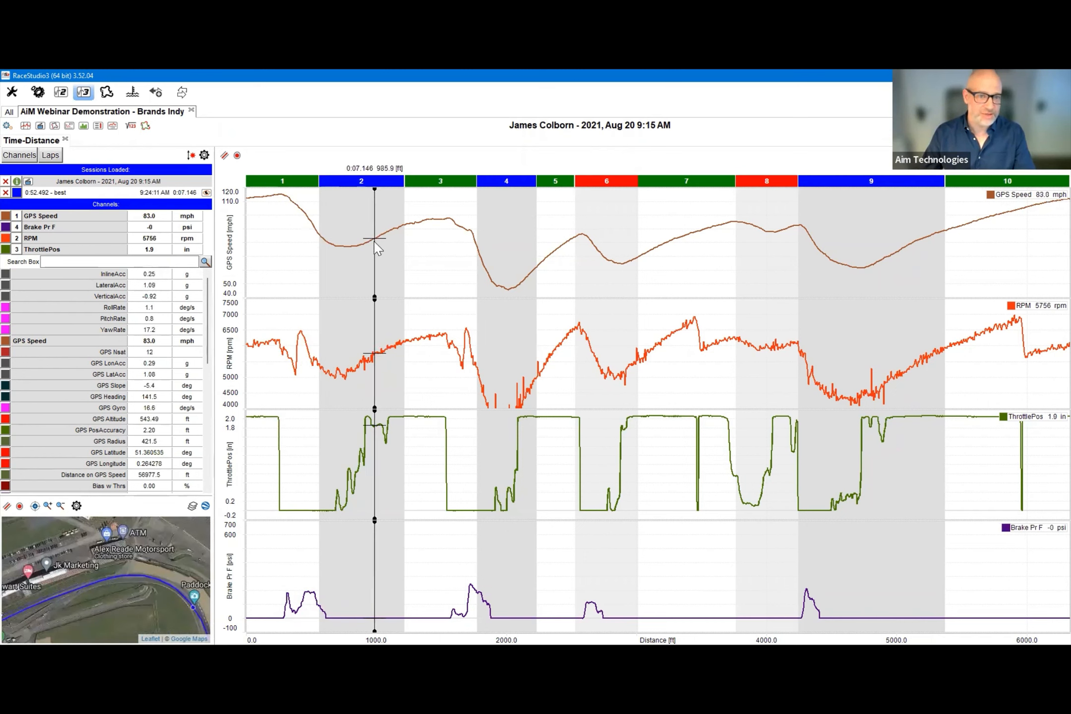
{"action": "right_click", "coordinate": [308, 183]}
{"action": "mouse_move", "coordinate": [315, 189]}
{"action": "left_click", "coordinate": [490, 189]}
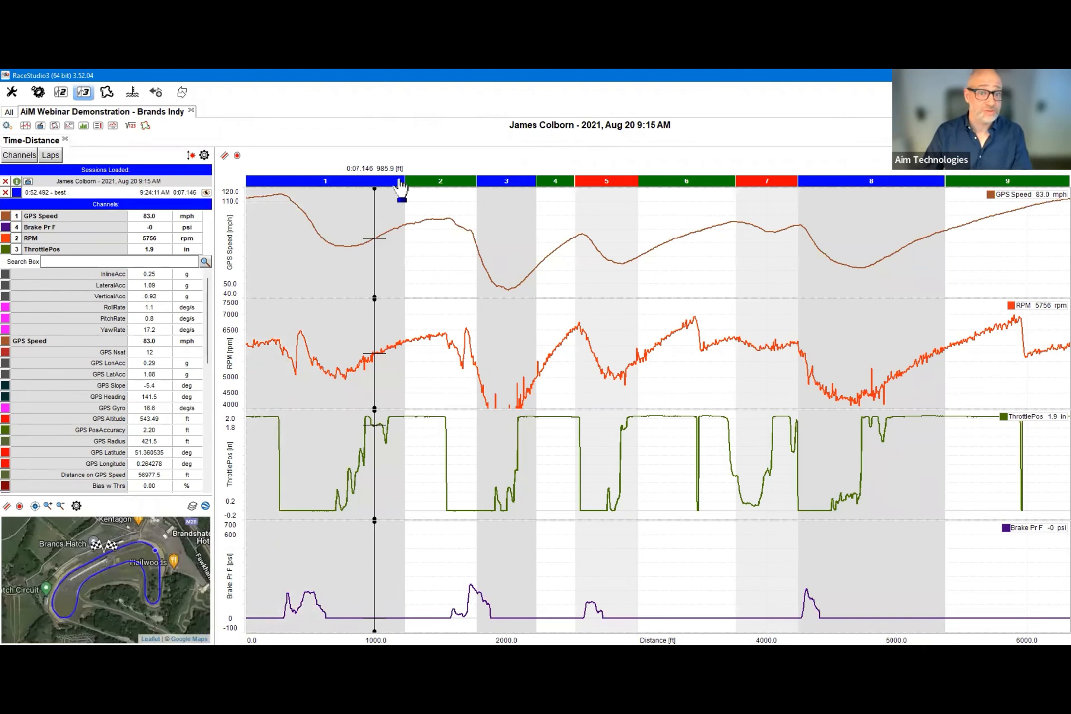
{"action": "mouse_move", "coordinate": [402, 180]}
{"action": "left_mouse_down"}
{"action": "mouse_move", "coordinate": [360, 187]}
{"action": "mouse_move", "coordinate": [394, 189]}
{"action": "left_mouse_up"}
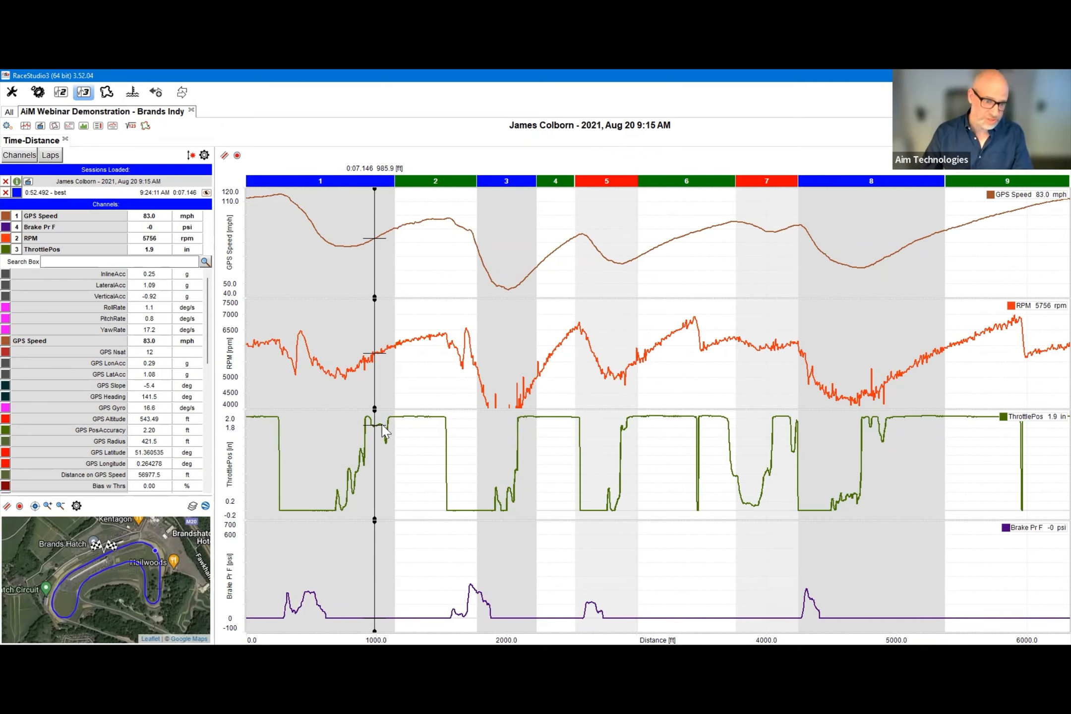
{"action": "mouse_move", "coordinate": [394, 188]}
{"action": "left_mouse_down"}
{"action": "mouse_move", "coordinate": [378, 188]}
{"action": "mouse_move", "coordinate": [392, 186]}
{"action": "left_mouse_up"}
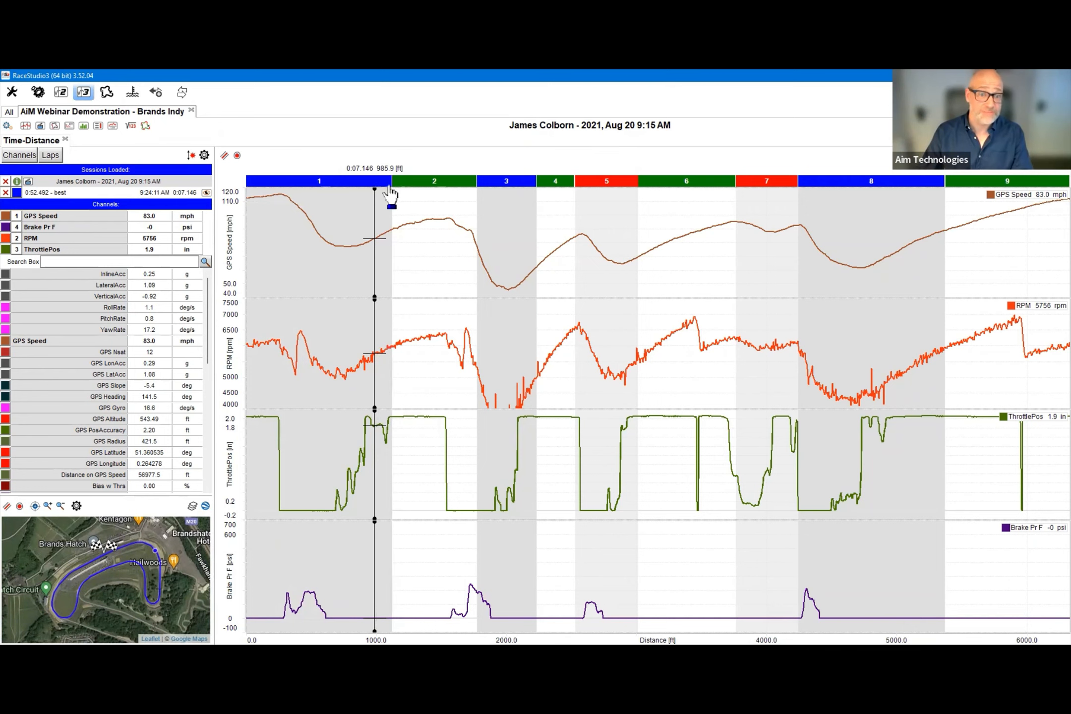
- Try the Corner 1 type on the merged first split and set it back to Corner 2
{"action": "right_click", "coordinate": [325, 183]}
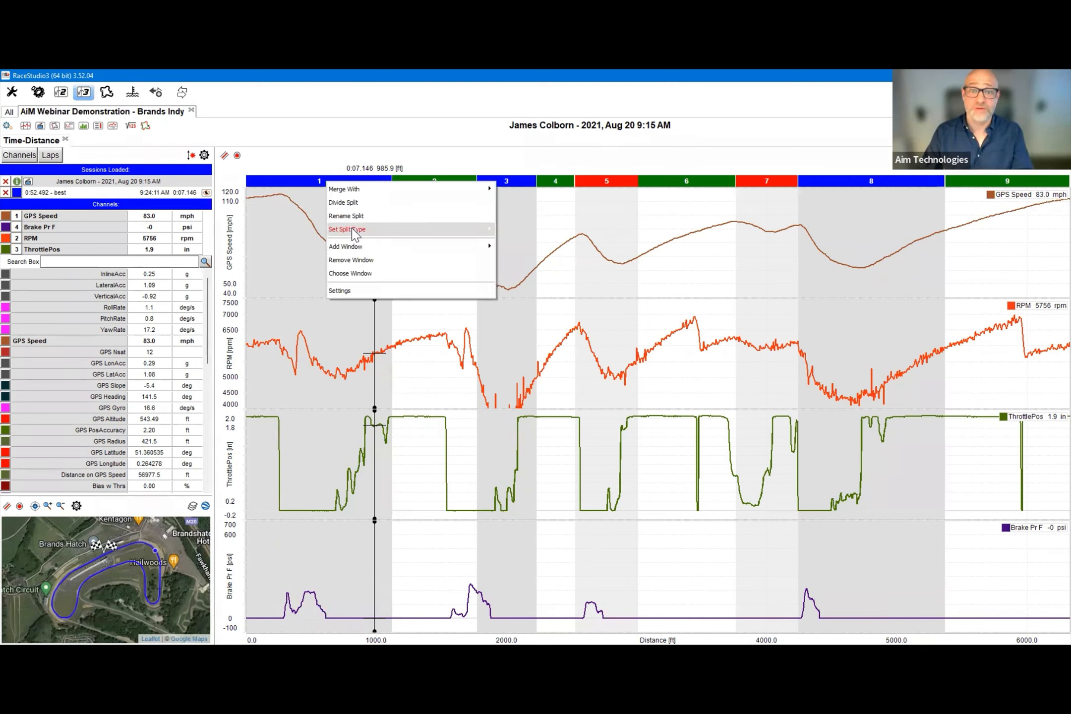
{"action": "mouse_move", "coordinate": [353, 231]}
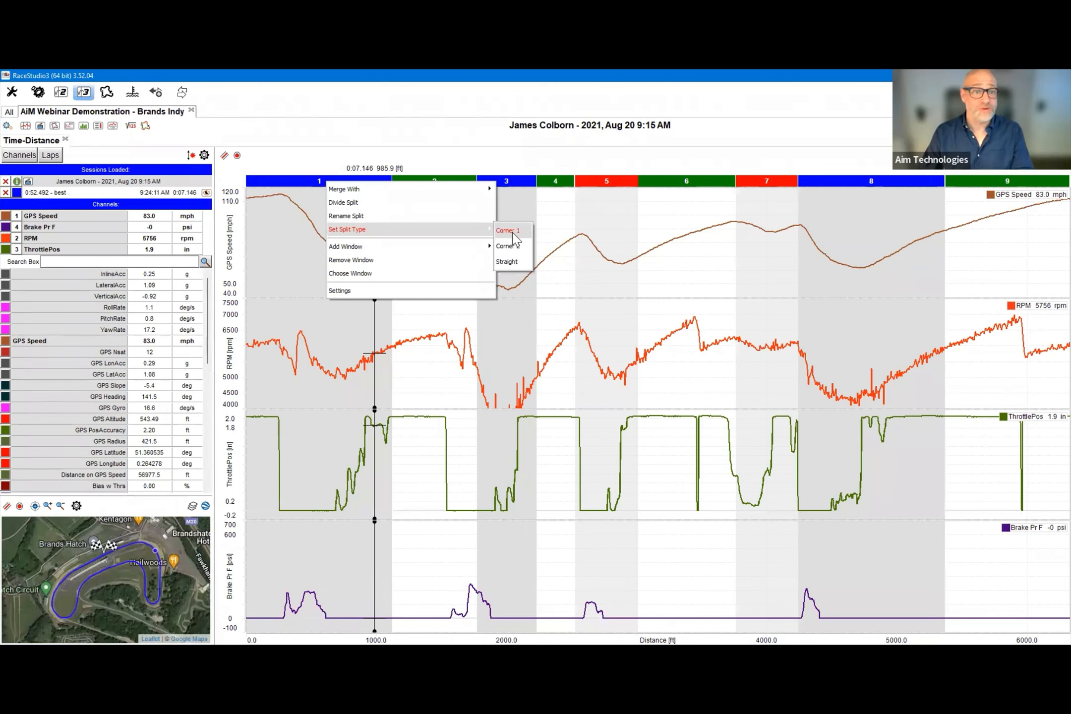
{"action": "left_click", "coordinate": [513, 231]}
{"action": "right_click", "coordinate": [343, 187]}
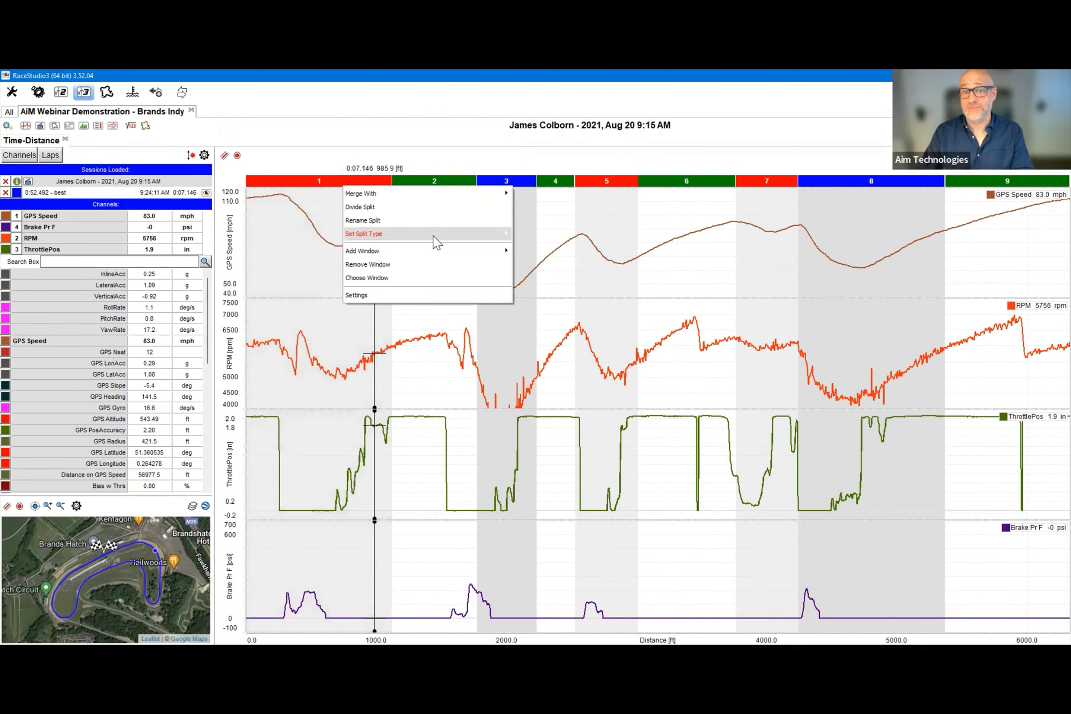
{"action": "mouse_move", "coordinate": [433, 236]}
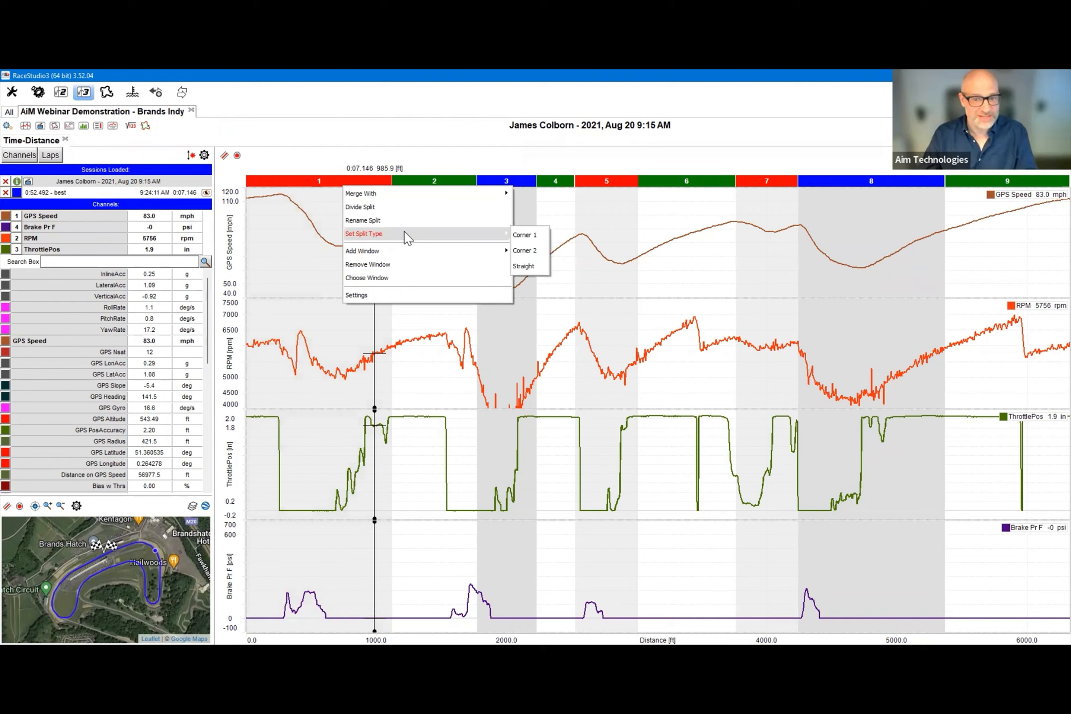
{"action": "left_click", "coordinate": [524, 250]}
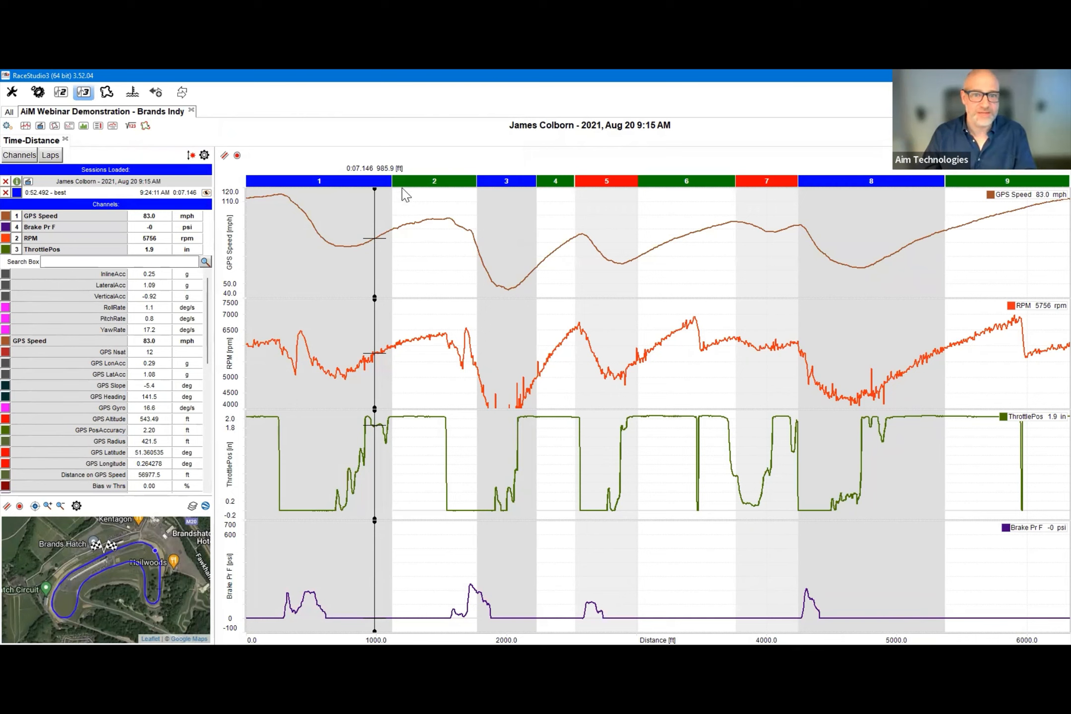
- Rename the merged first split as PADDOCK HILL BEND
{"action": "right_click", "coordinate": [331, 182]}
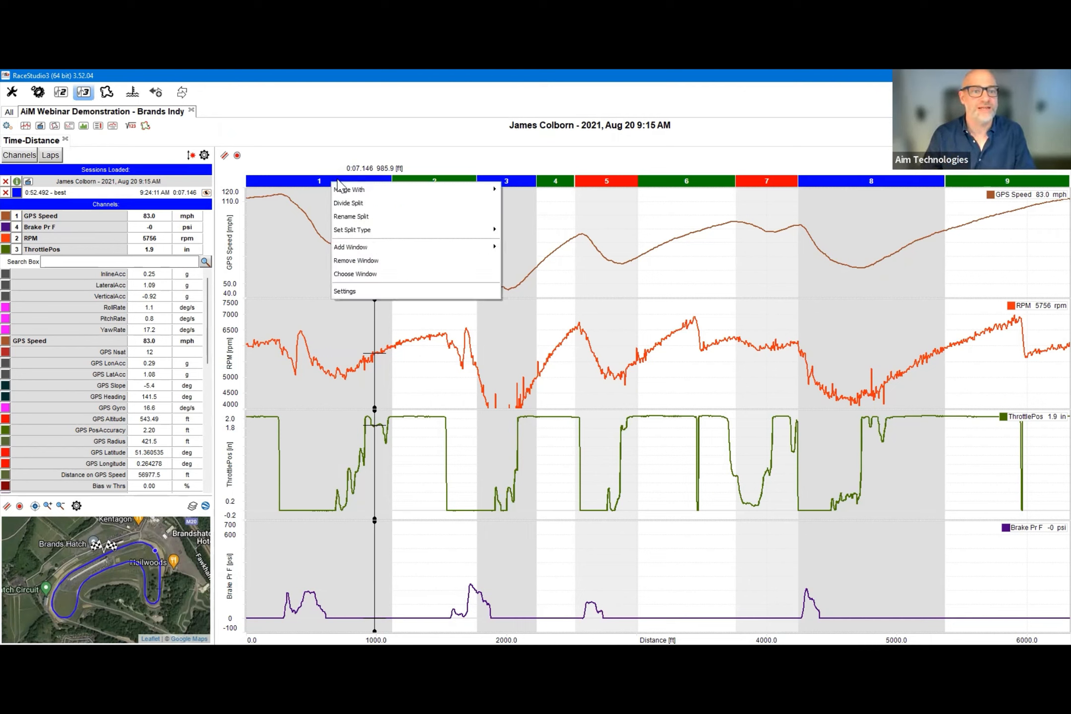
{"action": "left_click", "coordinate": [381, 216]}
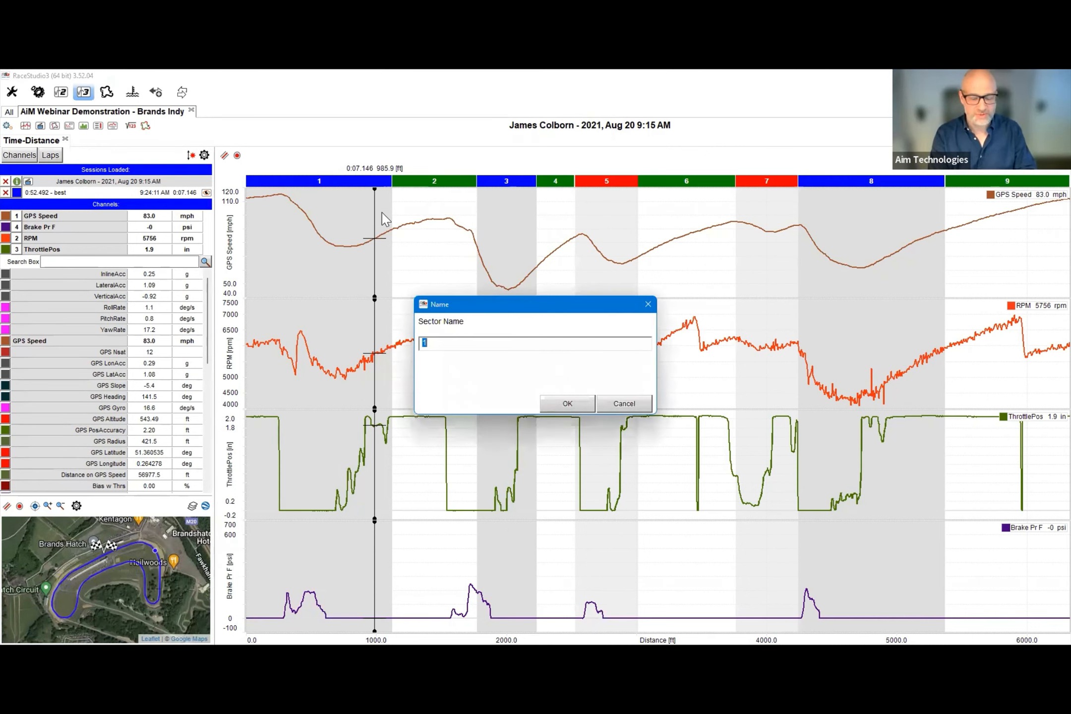
{"action": "type", "text": "PADDOCK"}
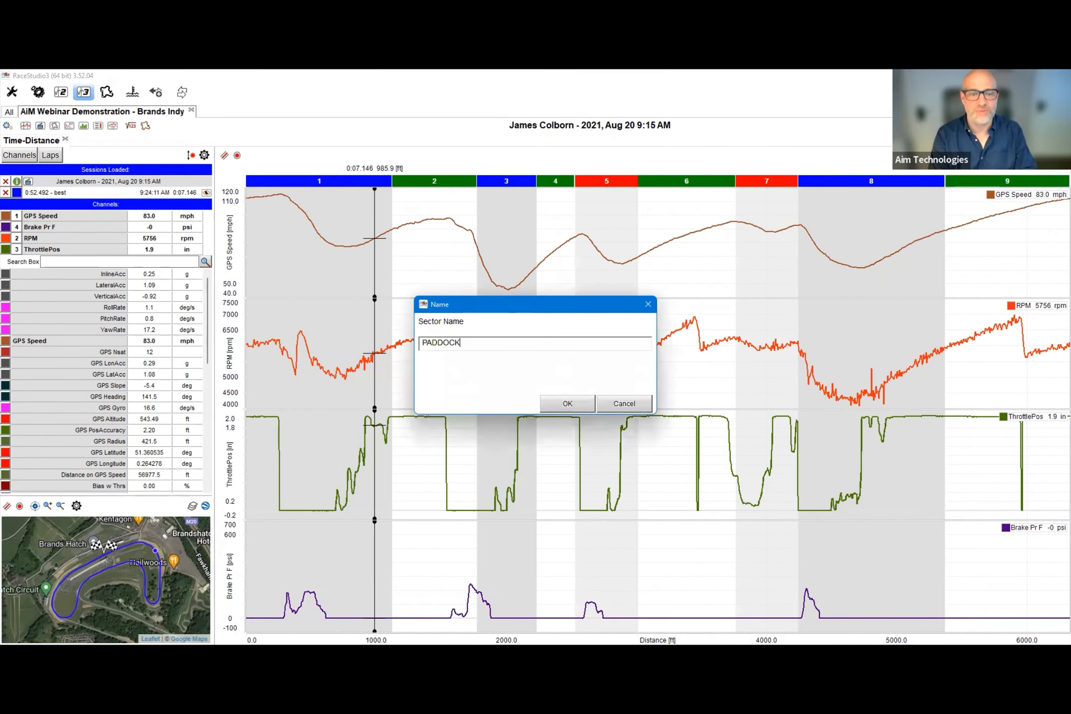
{"action": "type", "text": " HILL BEND"}
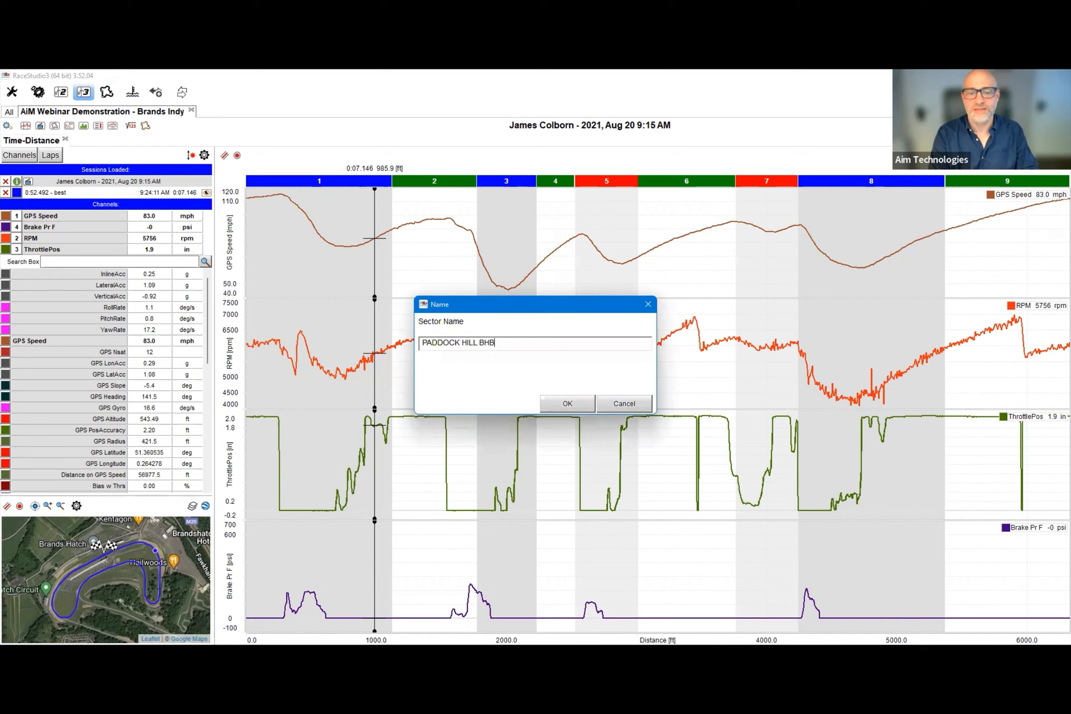
{"action": "left_click", "coordinate": [568, 403]}
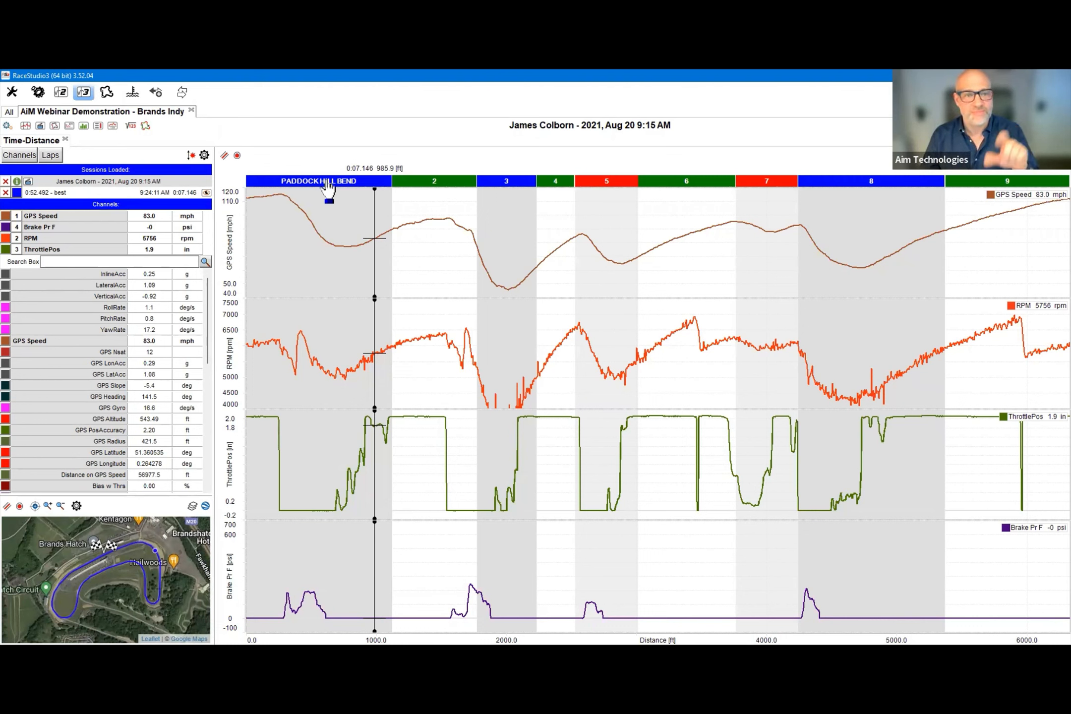
- Shorten the first split's name to PADDOCK
{"action": "right_click", "coordinate": [327, 185]}
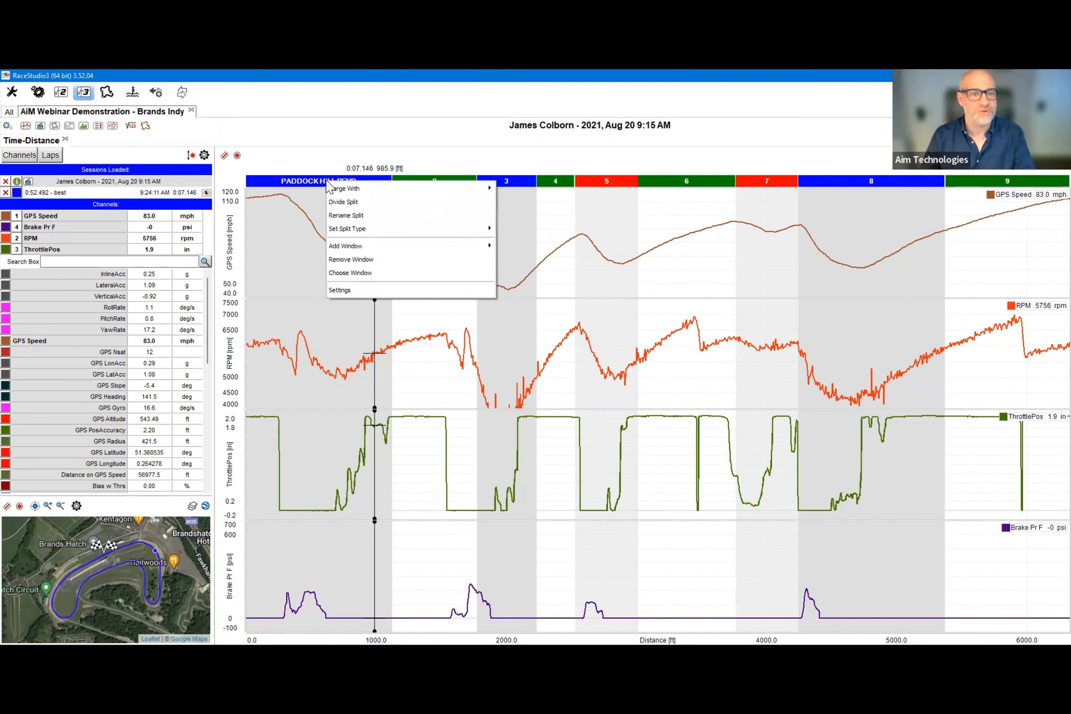
{"action": "left_click", "coordinate": [360, 217]}
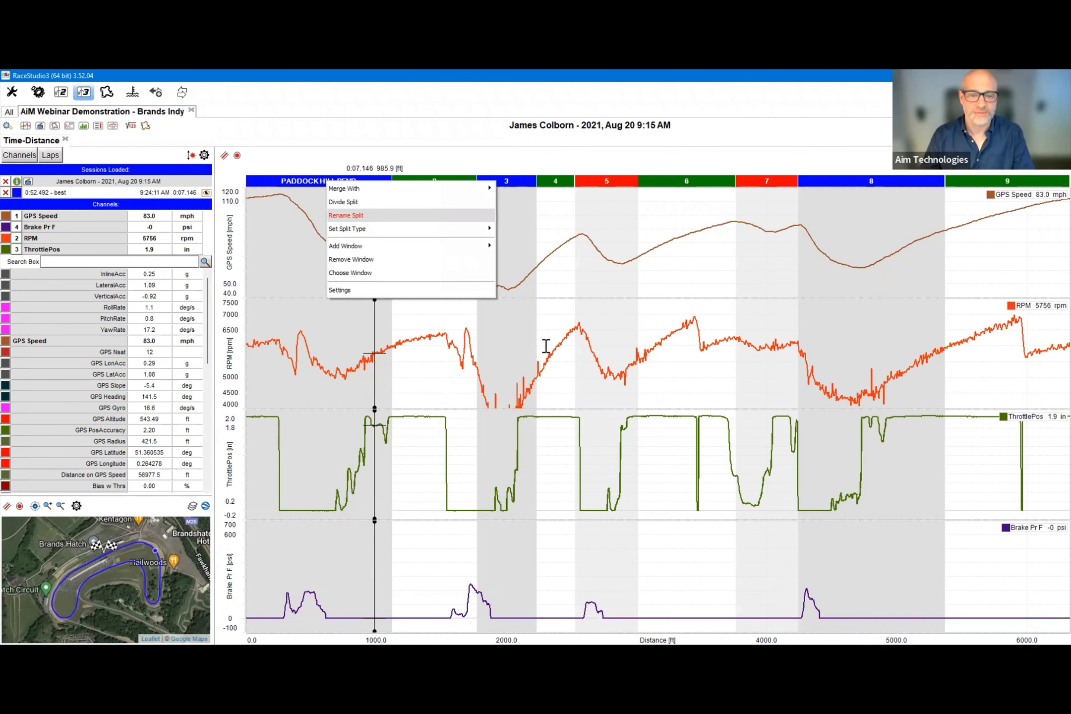
{"action": "key", "text": "BackSpace"}
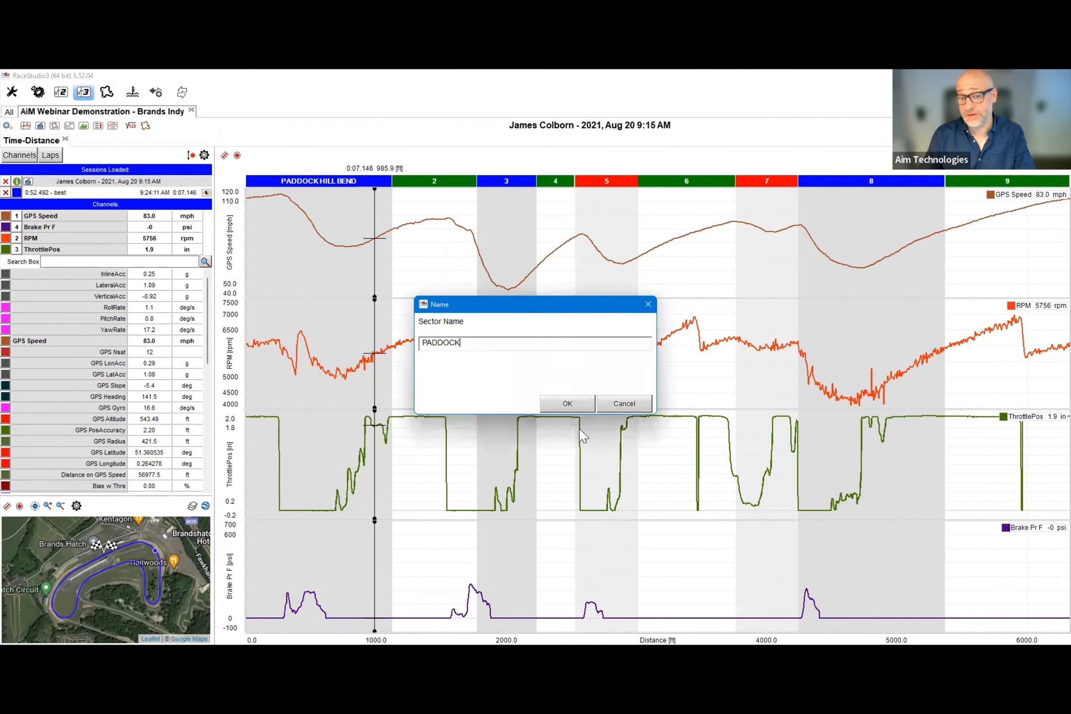
{"action": "left_click", "coordinate": [572, 402]}
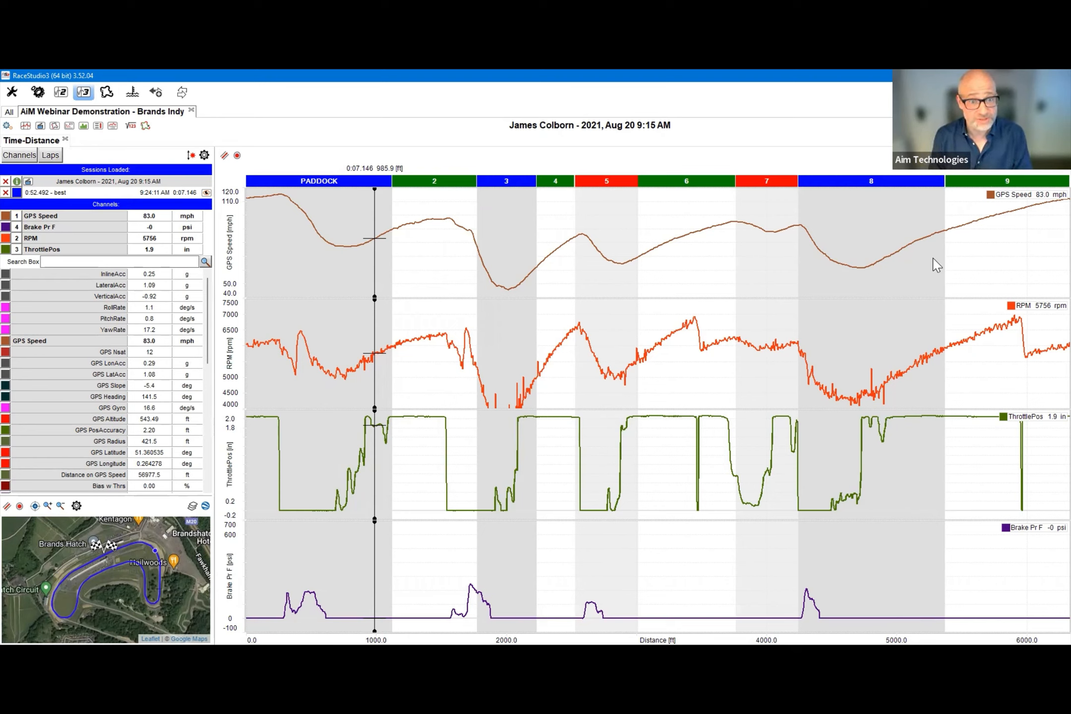
- Switch the track division to BrandsIndy-CustomSplits and apply it to all sessions run on the same day
{"action": "left_click", "coordinate": [146, 126]}
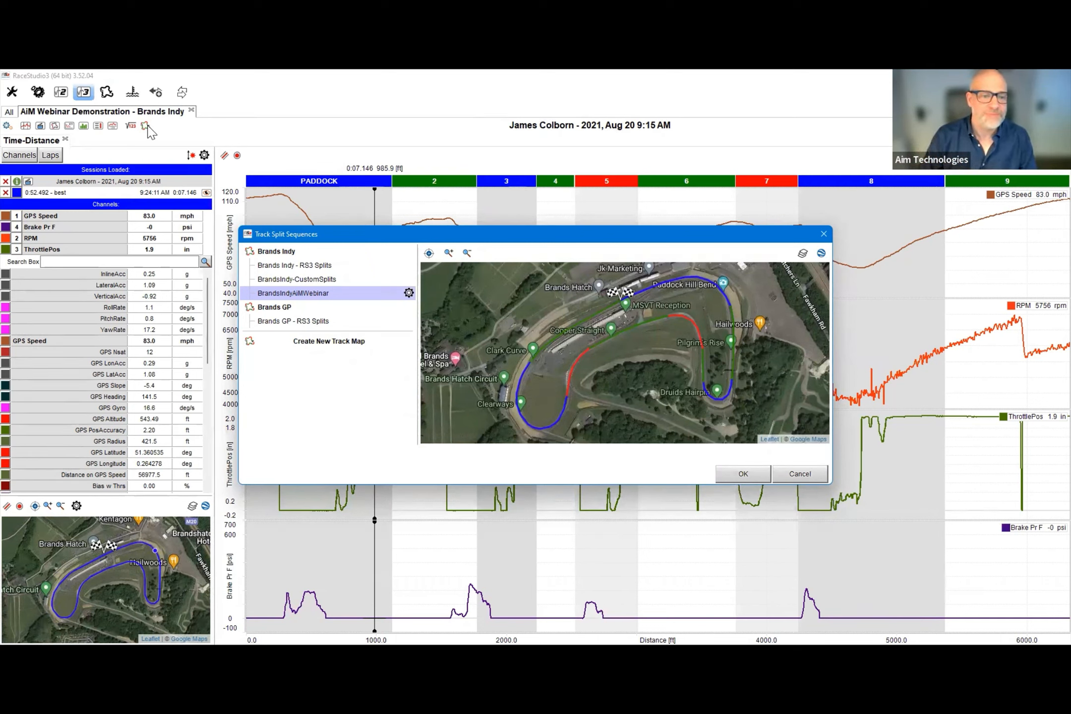
{"action": "left_click", "coordinate": [315, 281]}
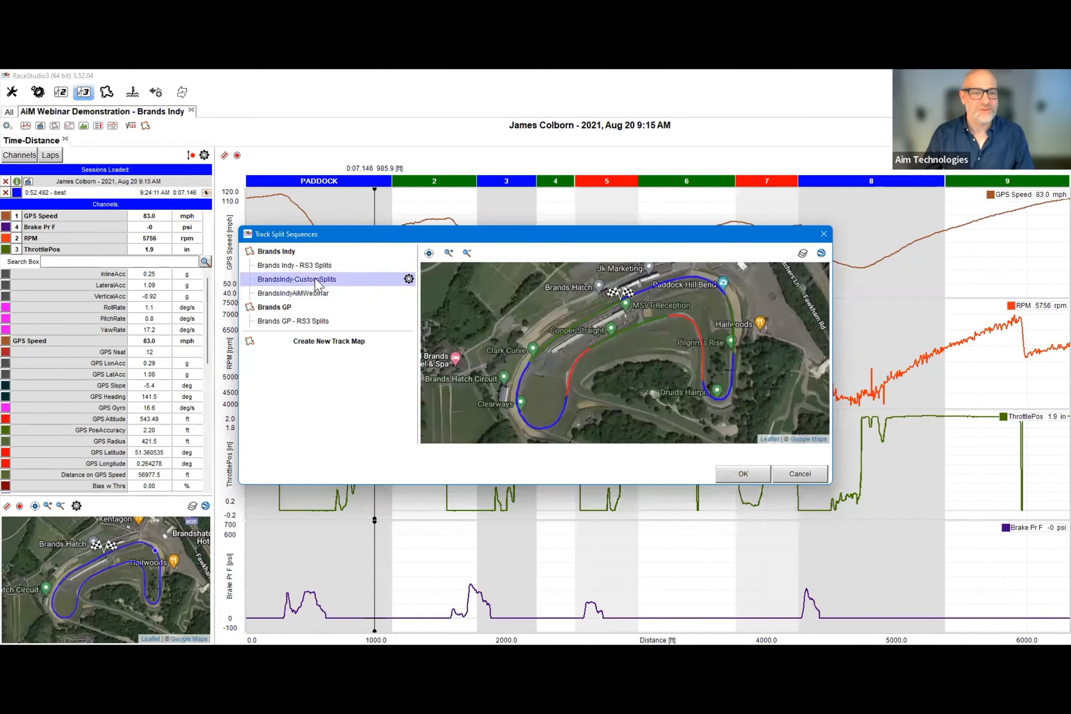
{"action": "left_click", "coordinate": [742, 473]}
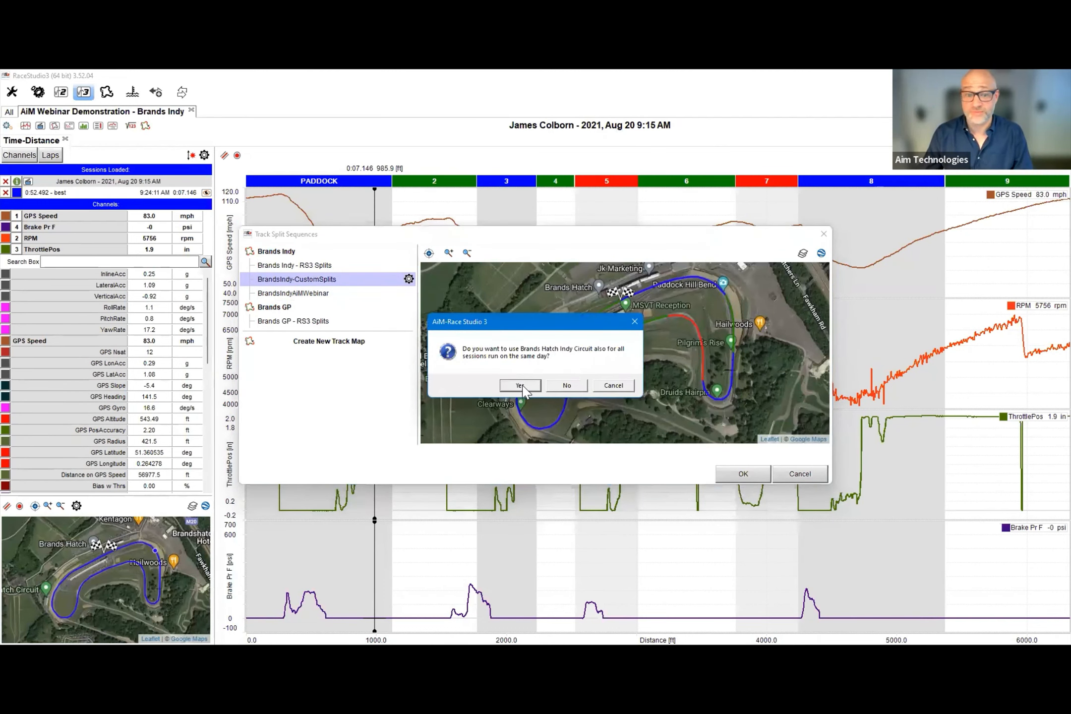
{"action": "left_click", "coordinate": [520, 386]}
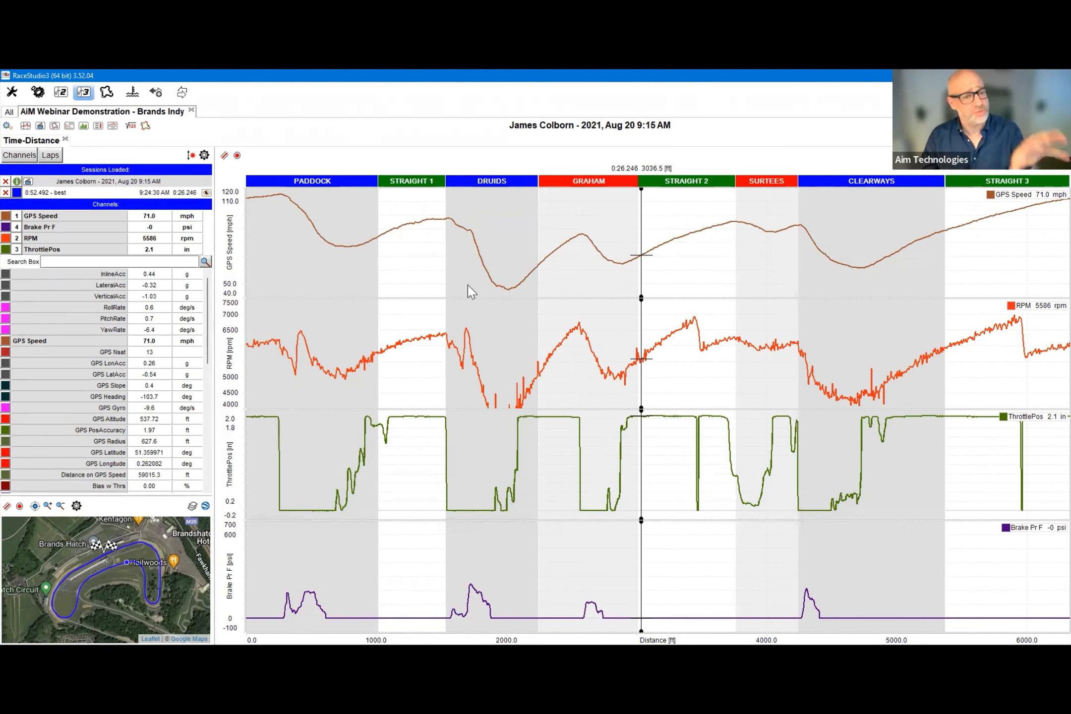
{"action": "left_click", "coordinate": [7, 126]}
{"action": "left_click", "coordinate": [331, 359]}
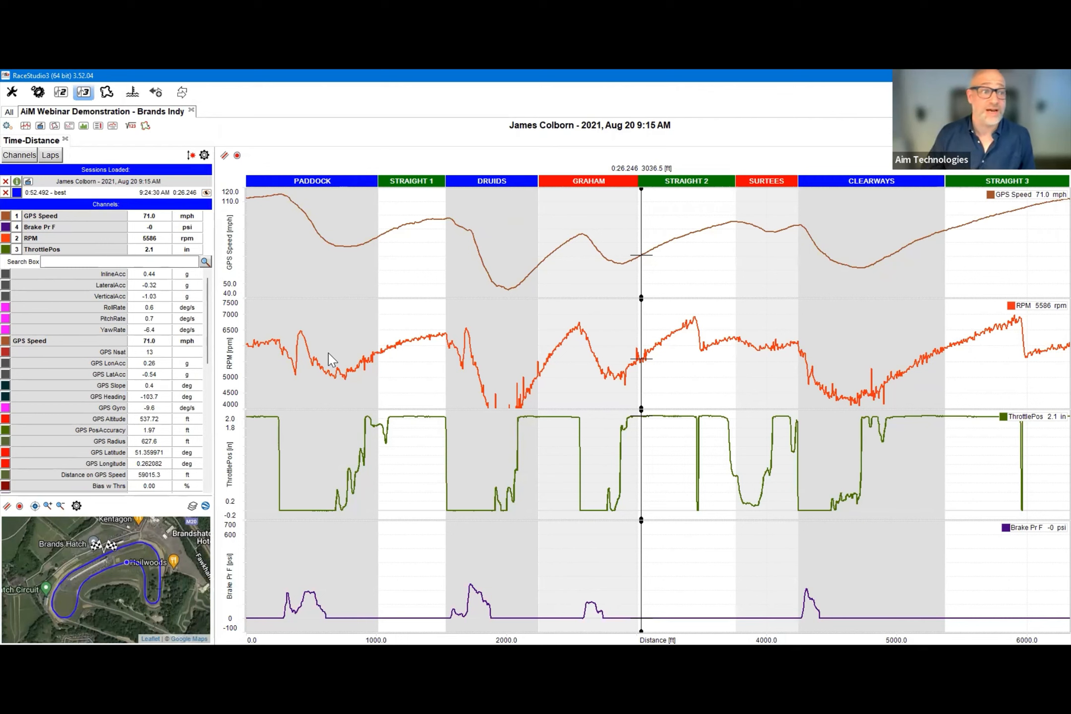
- Overlay lap 6 on the best lap and compare both through the SURTEES split, including throttle and Time Compare
{"action": "left_click", "coordinate": [50, 156]}
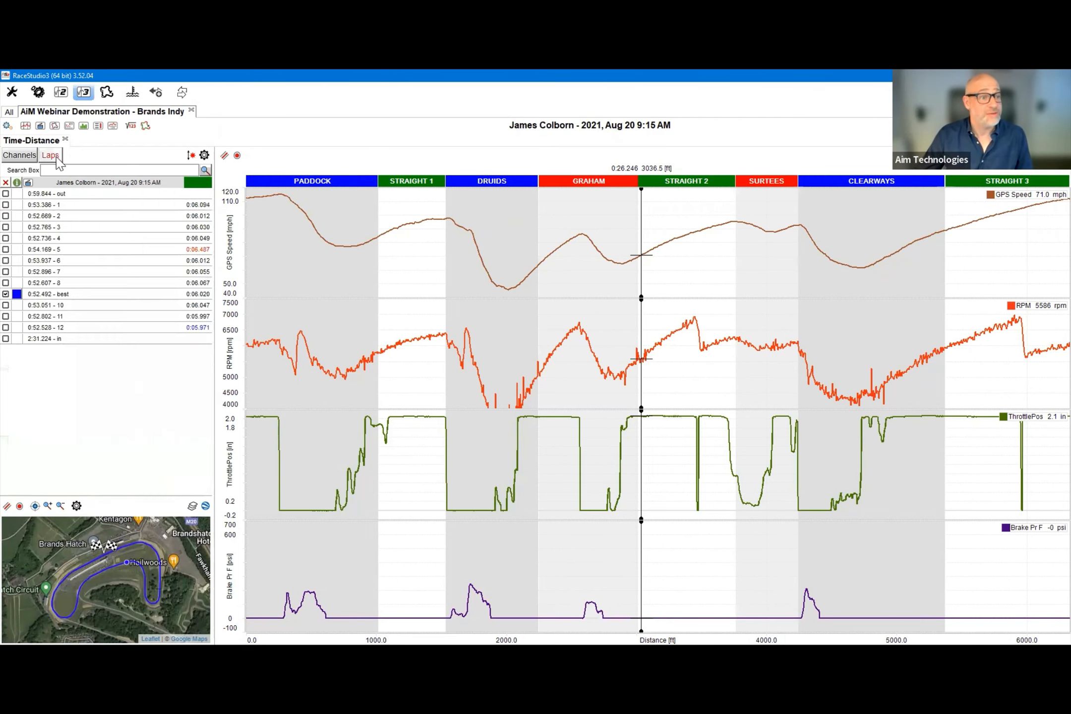
{"action": "left_click", "coordinate": [6, 261]}
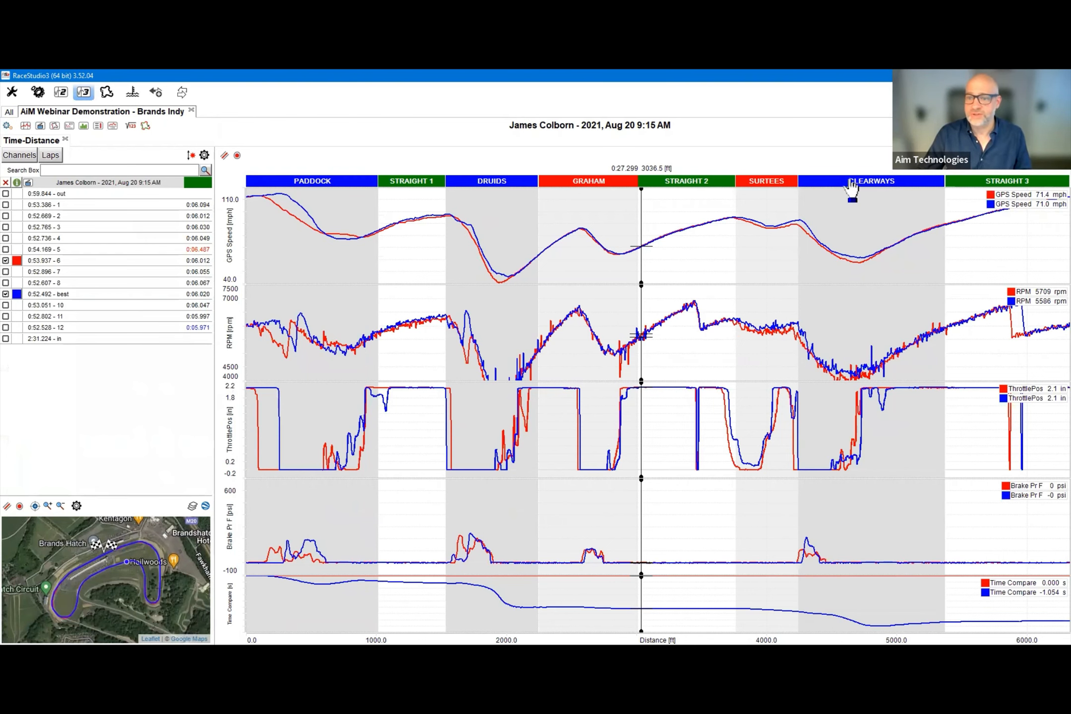
{"action": "left_click", "coordinate": [762, 184]}
{"action": "left_click_drag", "start_coordinate": [523, 587], "coordinate": [1044, 590]}
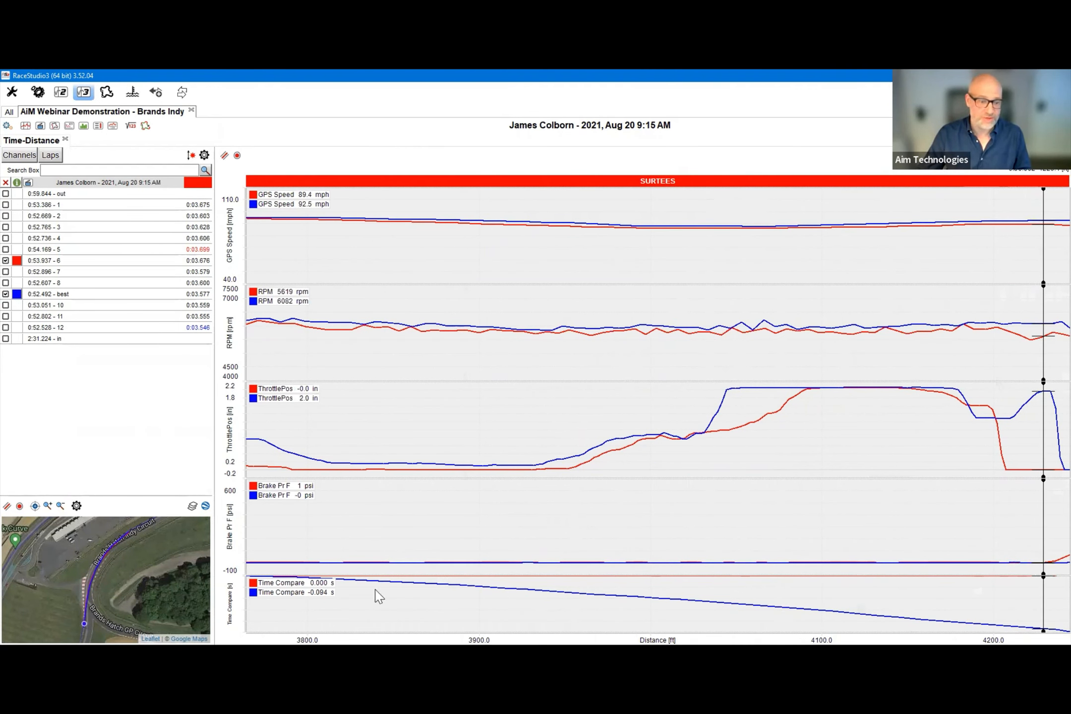
{"action": "mouse_move", "coordinate": [532, 264]}
{"action": "left_mouse_down"}
{"action": "mouse_move", "coordinate": [579, 440]}
{"action": "mouse_move", "coordinate": [709, 444]}
{"action": "left_mouse_up"}
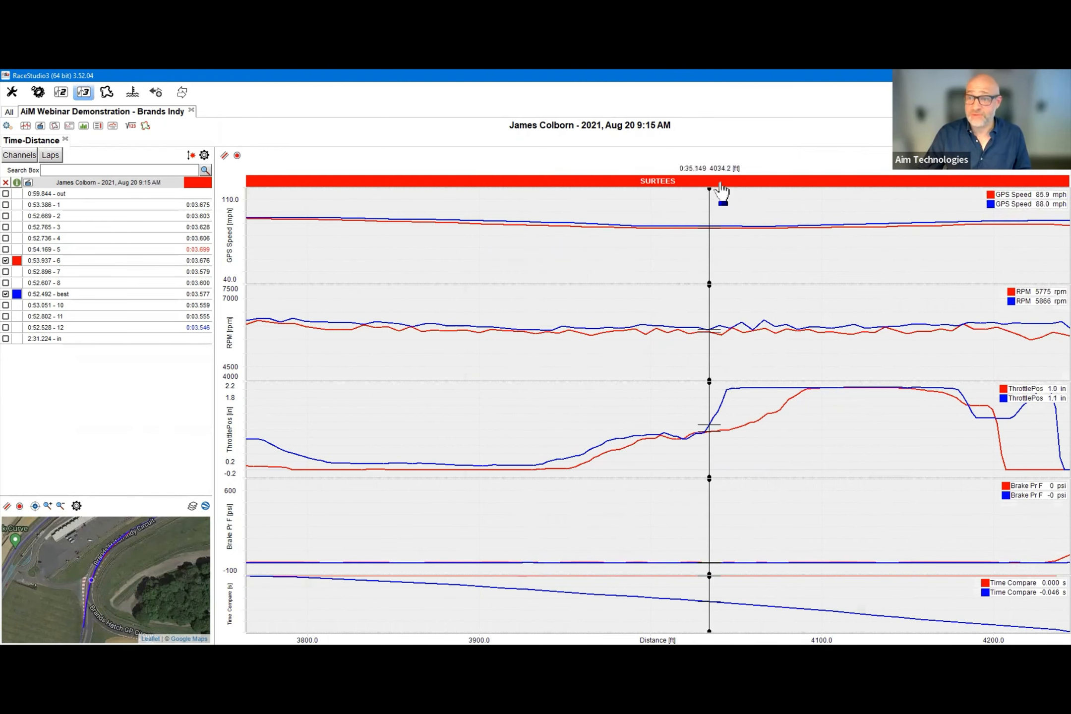
{"action": "double_click", "coordinate": [728, 253]}
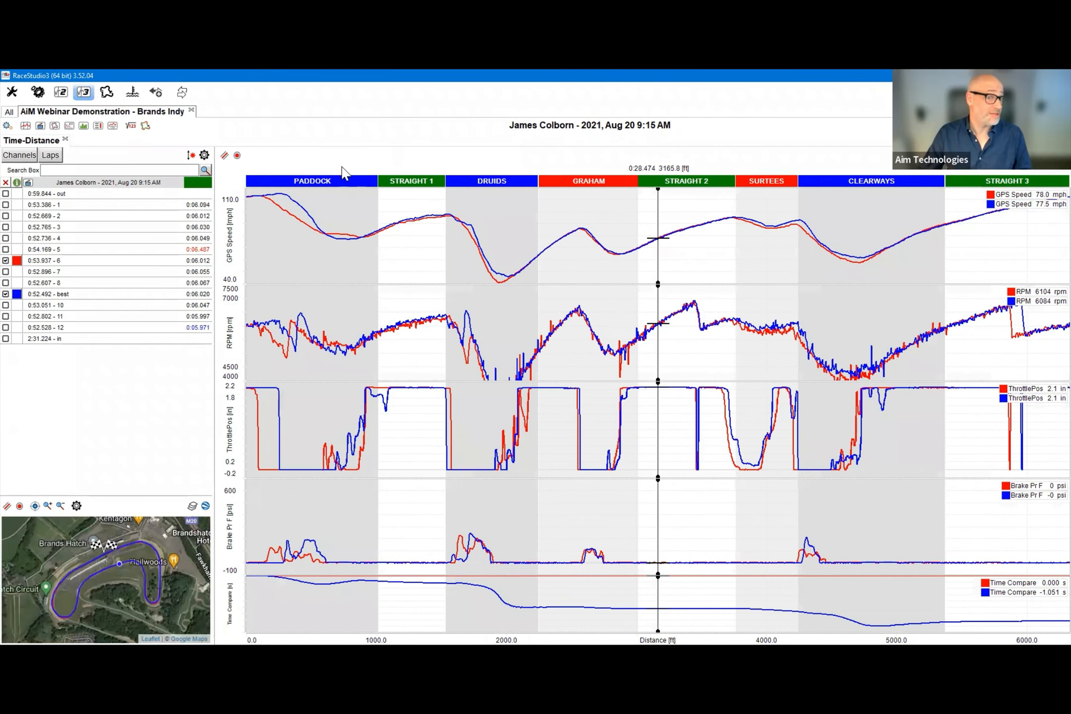
- Compare the two laps through the PADDOCK split, checking the lift-off point and Time Compare, and return to the full lap
{"action": "left_click", "coordinate": [339, 184]}
{"action": "left_click", "coordinate": [512, 550]}
{"action": "left_click_drag", "start_coordinate": [555, 595], "coordinate": [868, 602]}
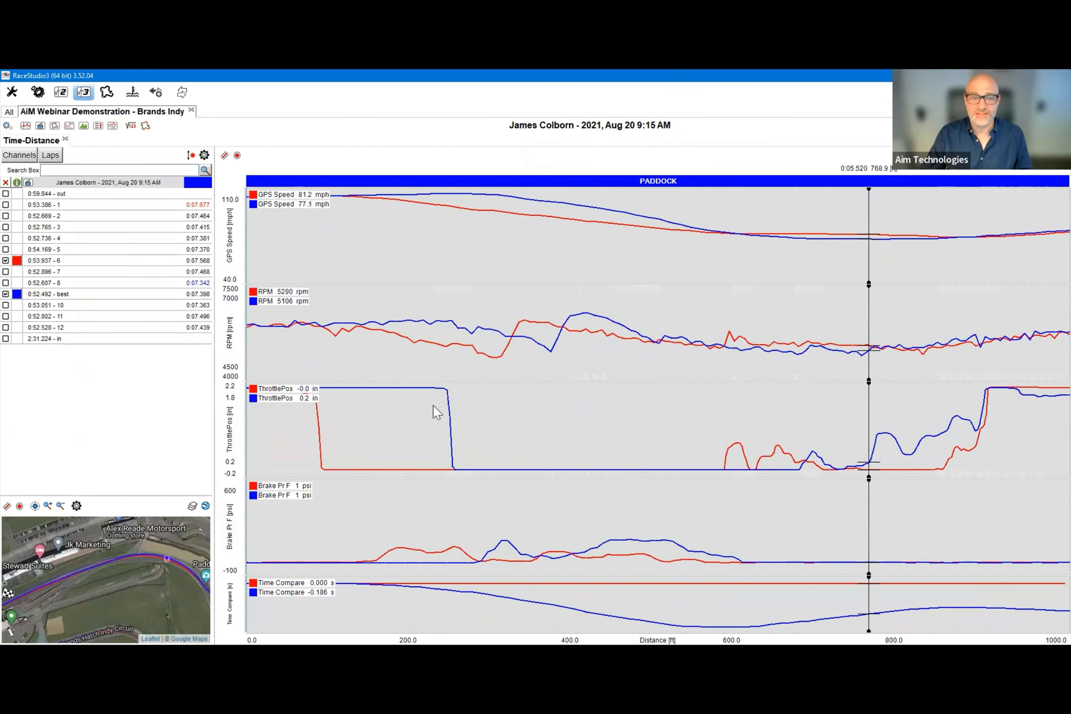
{"action": "left_click_drag", "start_coordinate": [313, 419], "coordinate": [380, 431]}
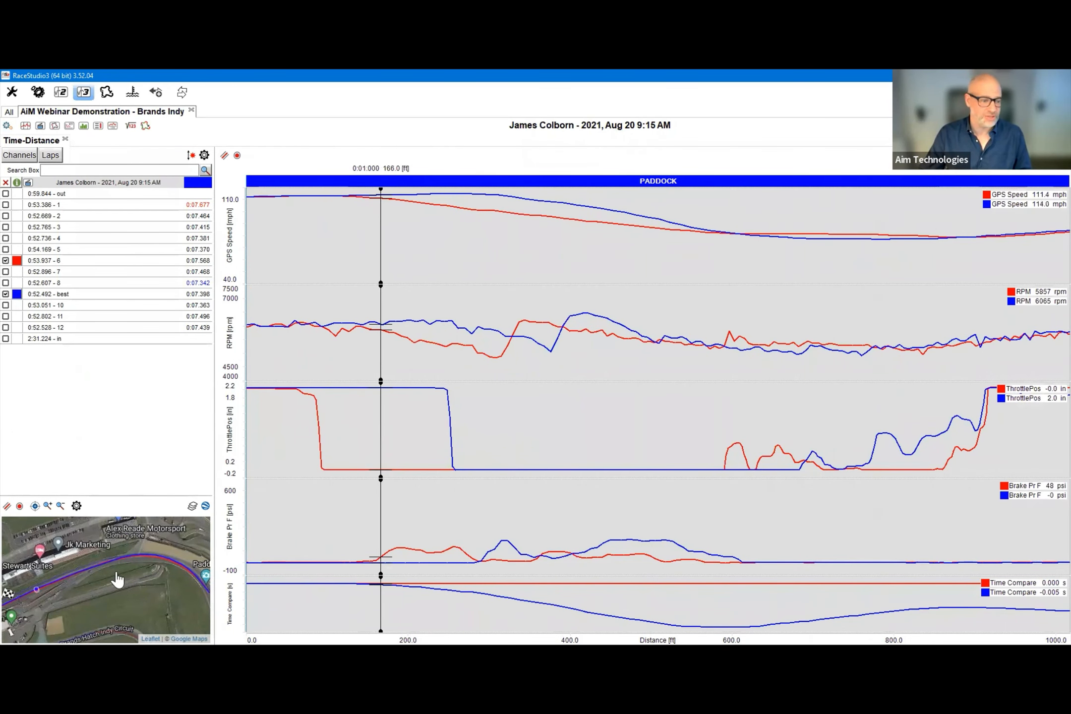
{"action": "left_click", "coordinate": [597, 189]}
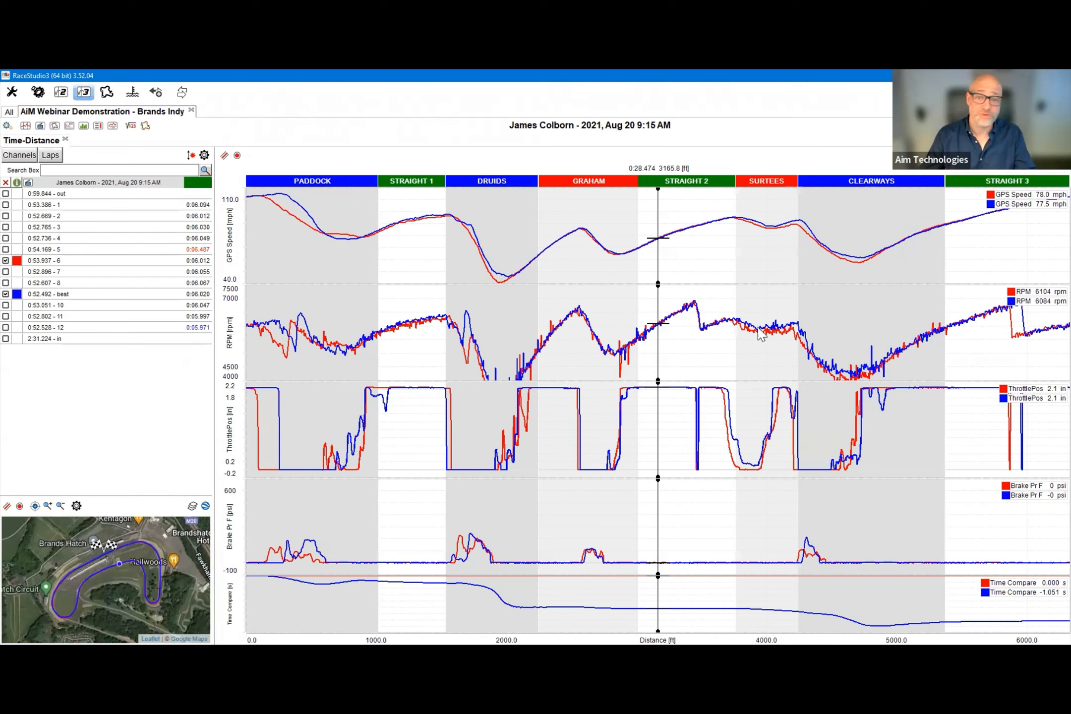
- Rescale the RPM and Brake Pr F graphs so their full traces fit
{"action": "scroll", "coordinate": [230, 336], "scroll_direction": "down", "scroll_amount": 1}
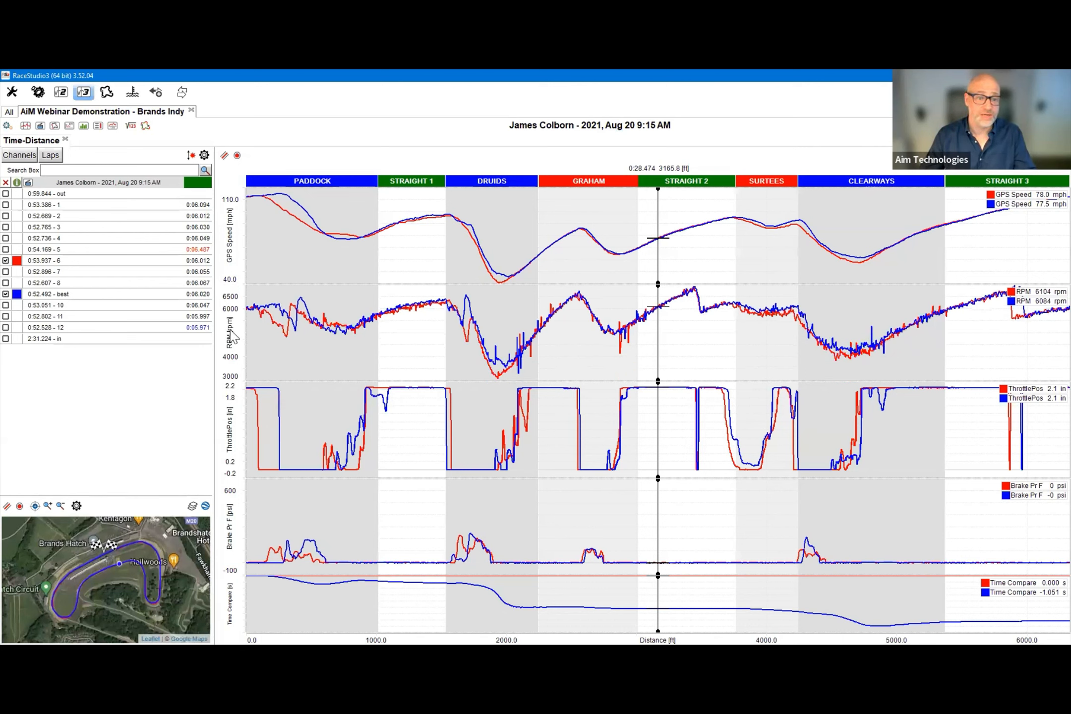
{"action": "double_click", "coordinate": [234, 524]}
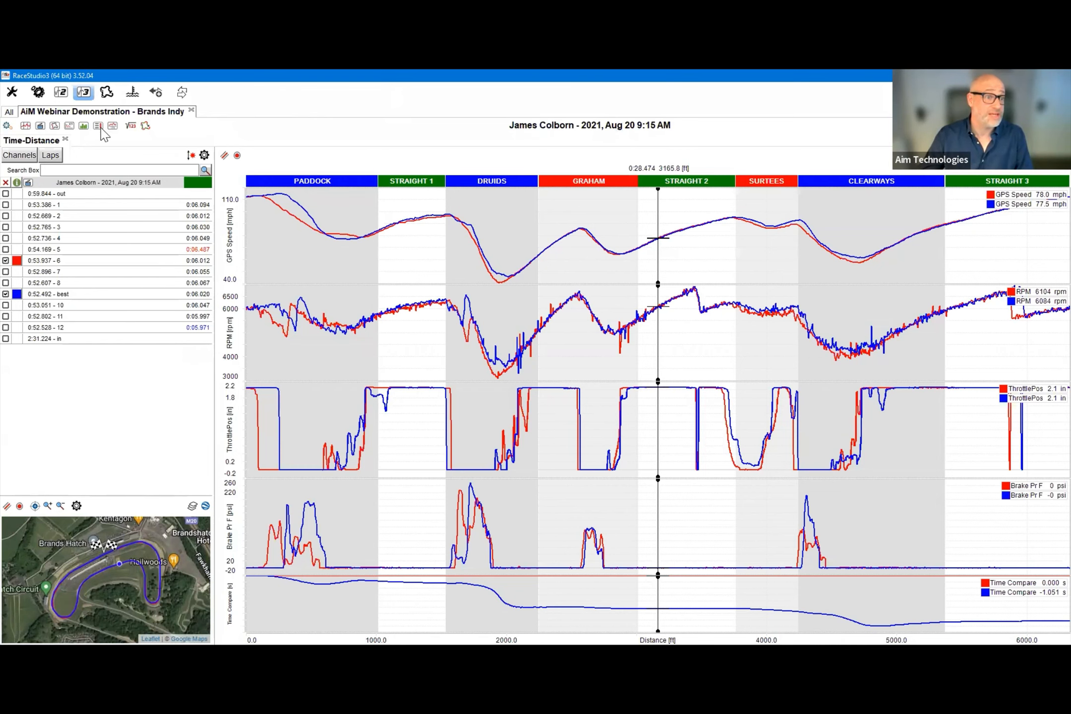
- Open the Split Times Report for the custom splits and return to the Time-Distance view
{"action": "left_click", "coordinate": [99, 127]}
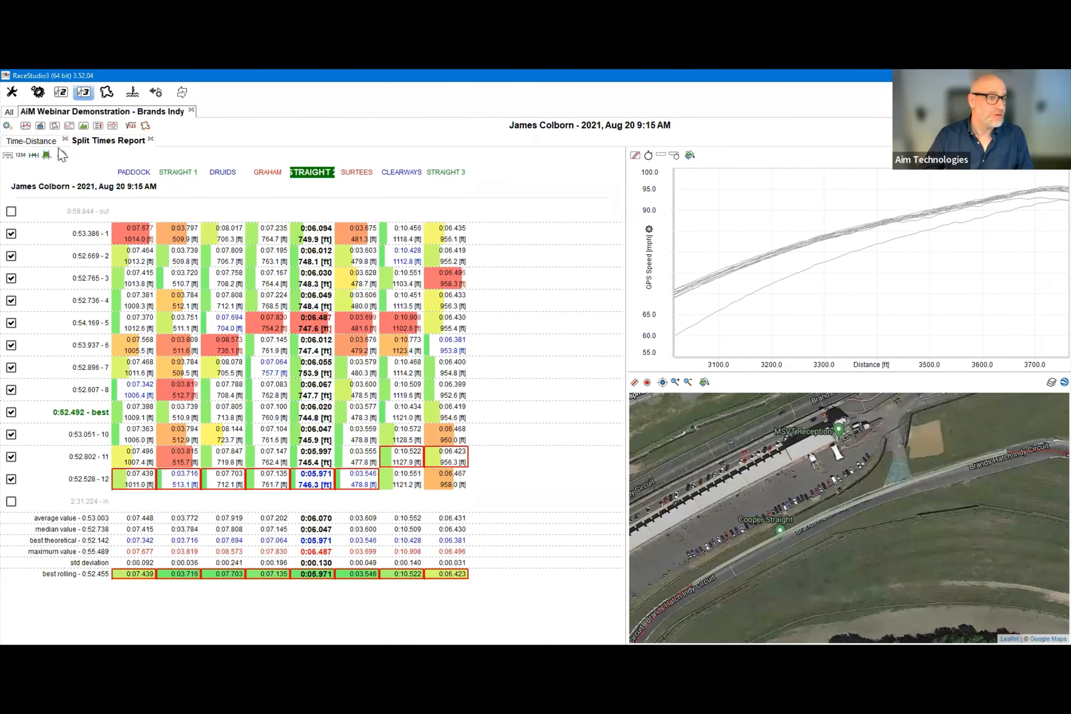
{"action": "left_click", "coordinate": [32, 141]}
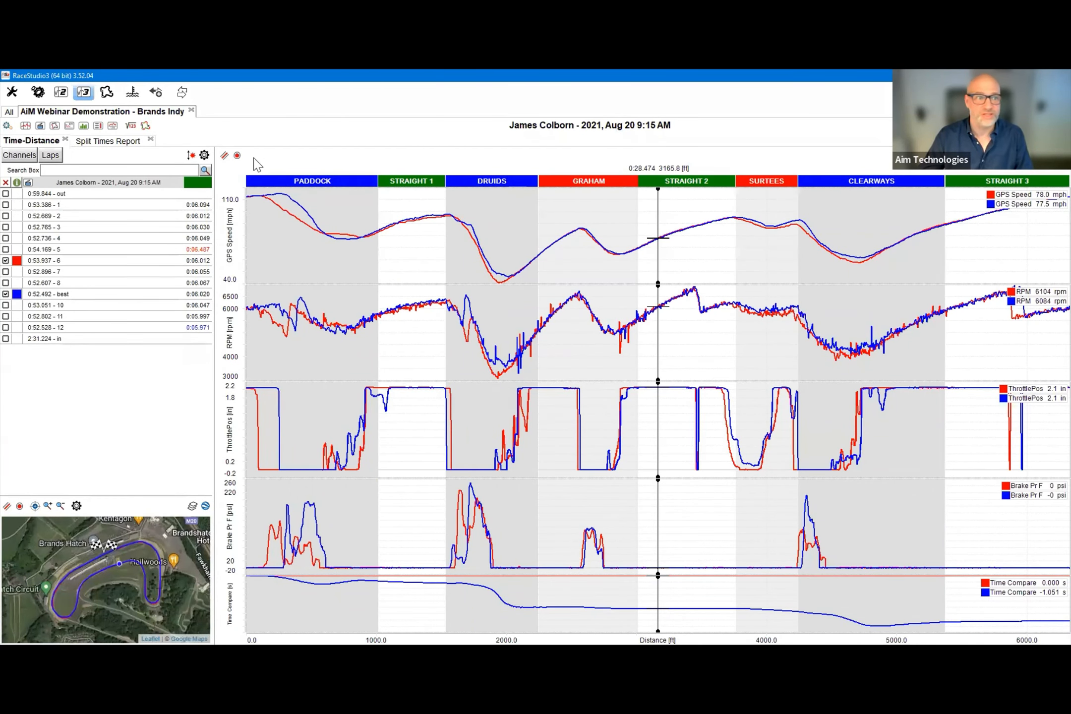
- Open the Split Times Report, toggle the split distances, and leave only the split times displayed
{"action": "left_click", "coordinate": [131, 144]}
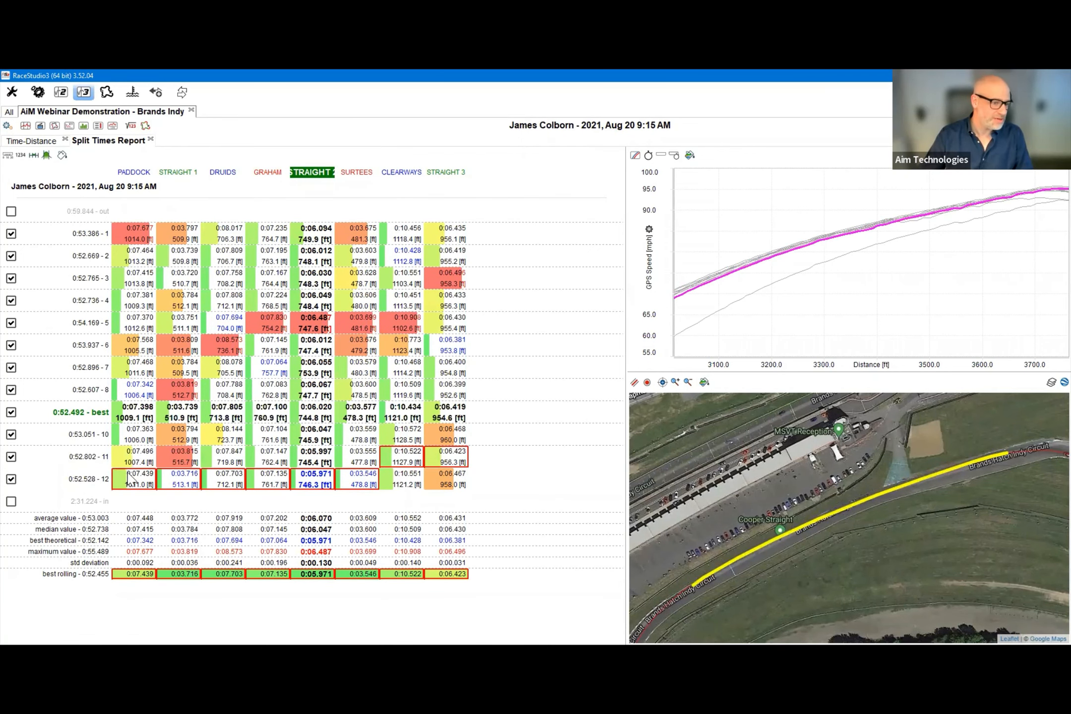
{"action": "left_click", "coordinate": [9, 155]}
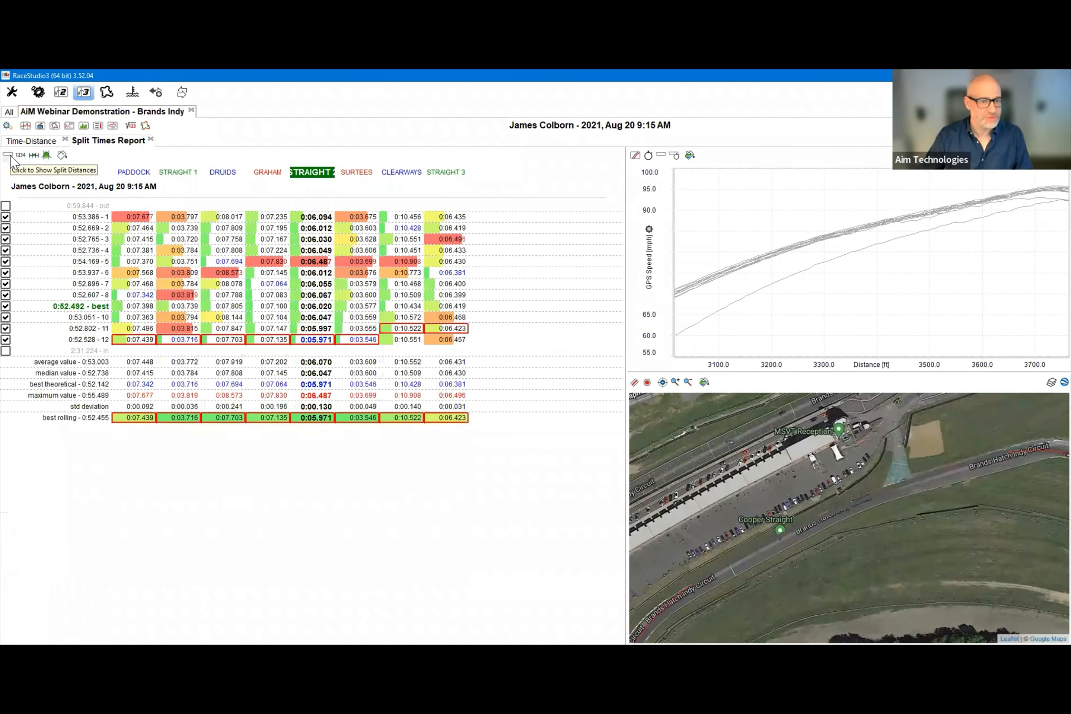
{"action": "left_click", "coordinate": [8, 156]}
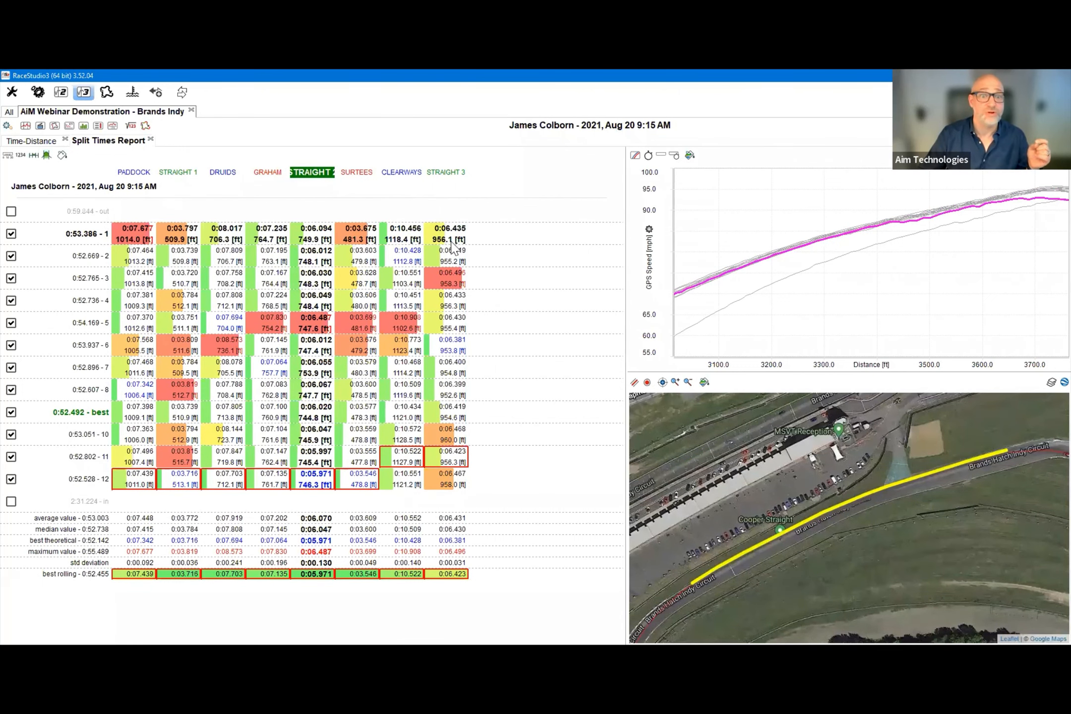
{"action": "left_click", "coordinate": [8, 155]}
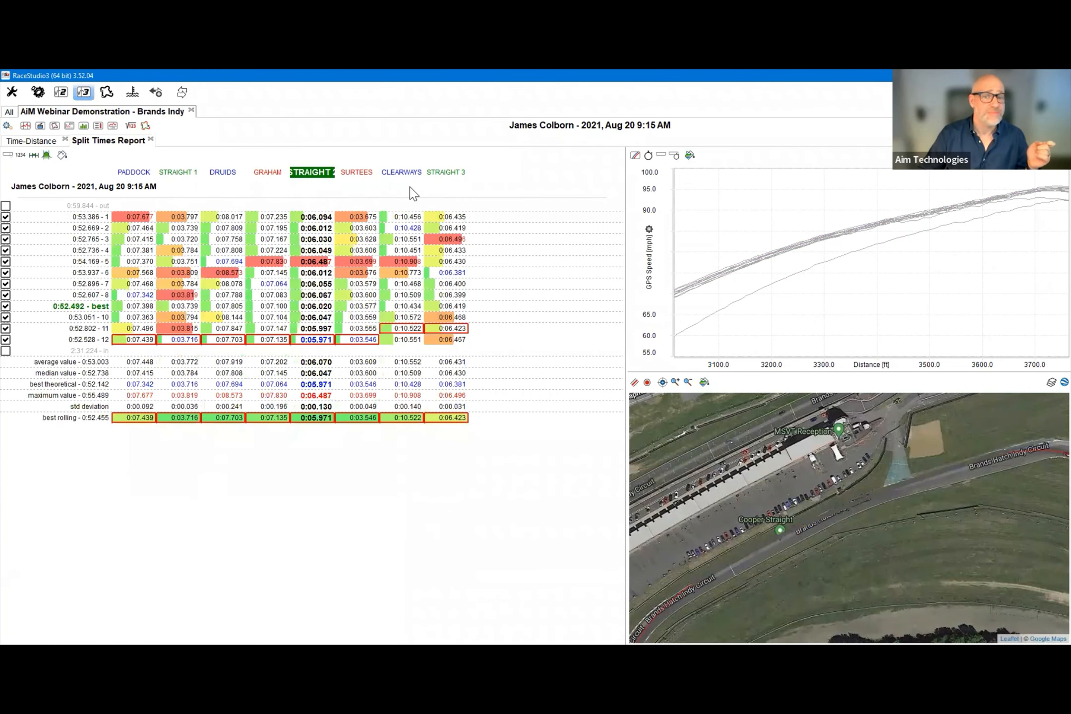
- Cycle the split report's highlighting to full-cell color shading, with a brief check of the Time-Distance view
{"action": "left_click", "coordinate": [61, 156]}
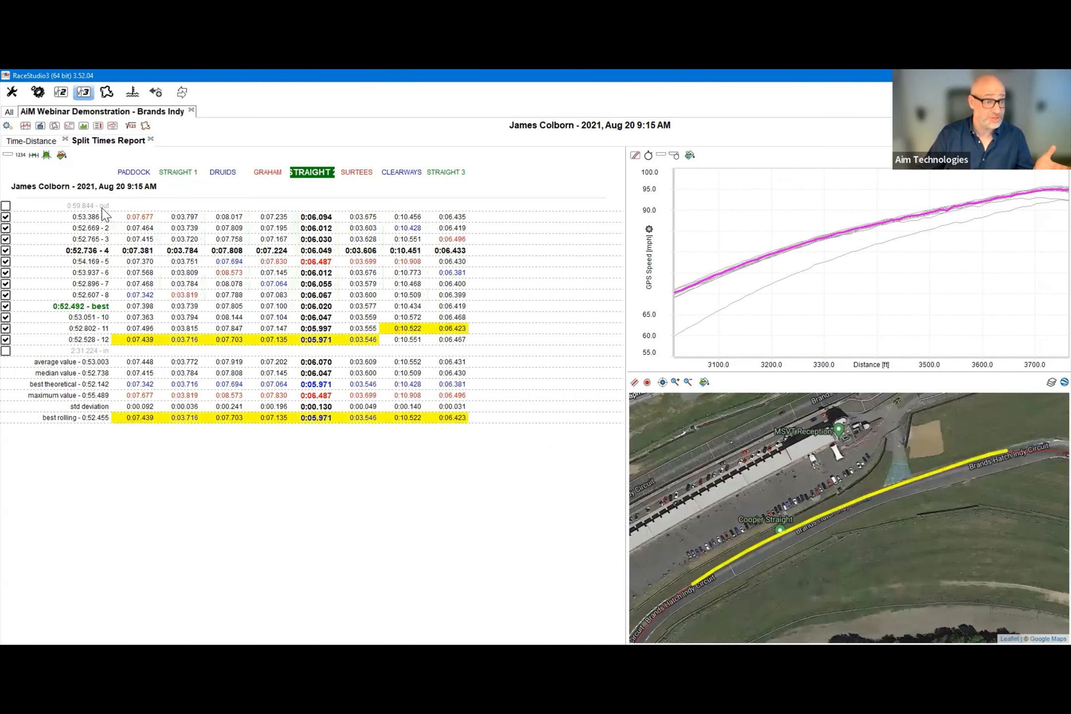
{"action": "left_click", "coordinate": [62, 156]}
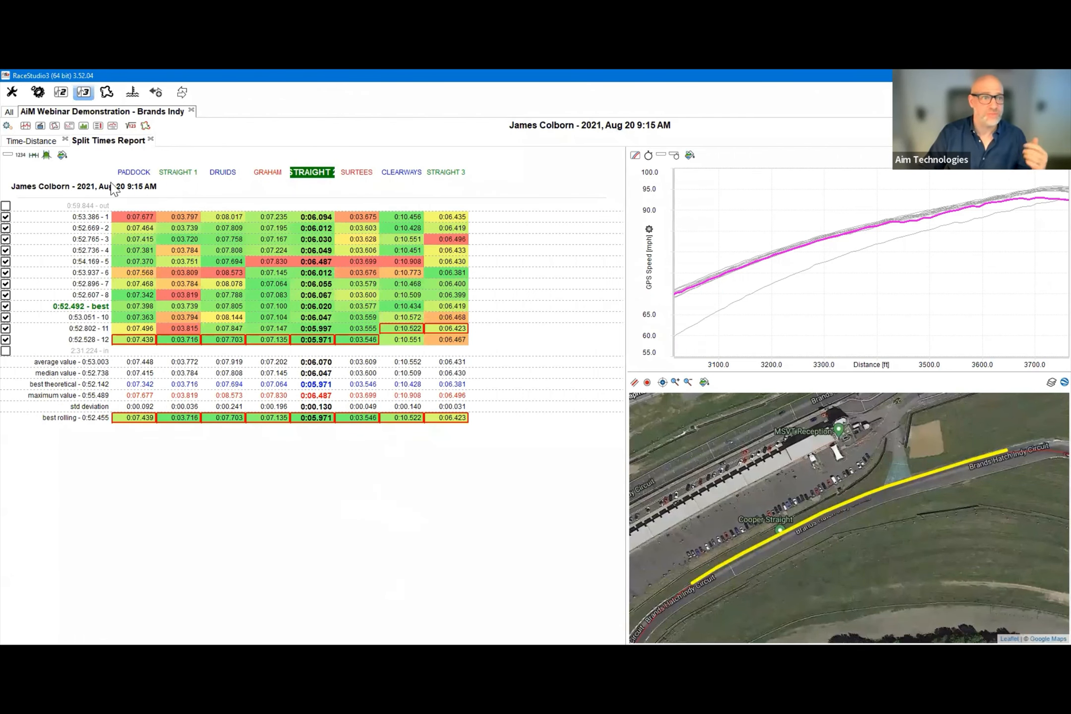
{"action": "left_click", "coordinate": [42, 141]}
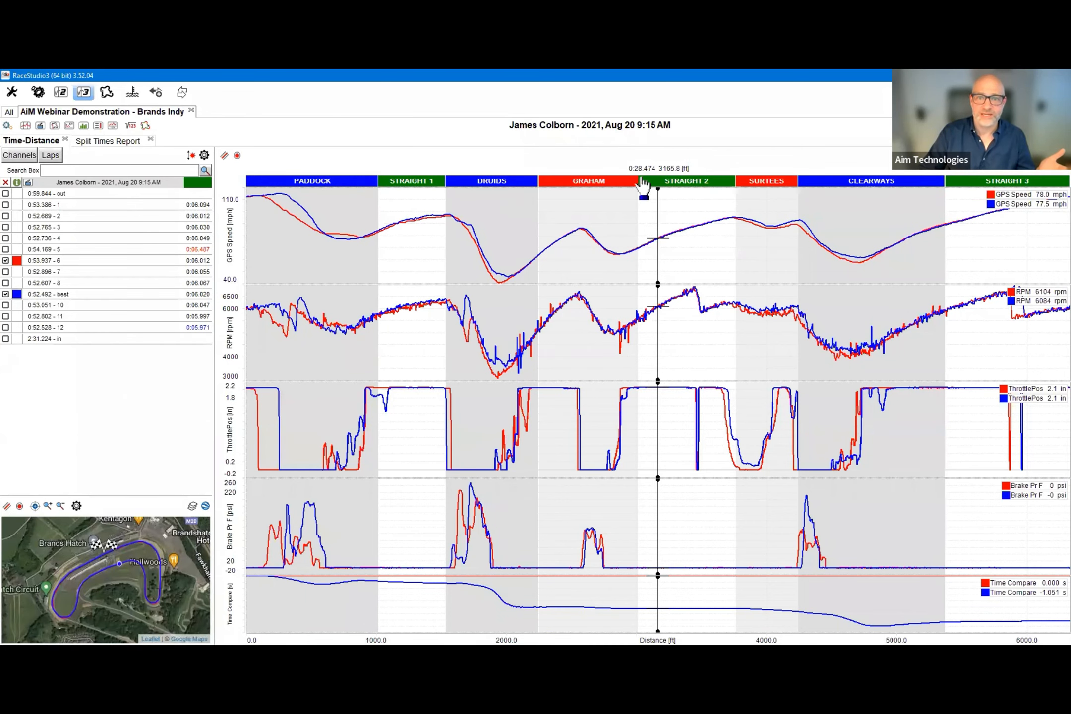
{"action": "left_click", "coordinate": [115, 142]}
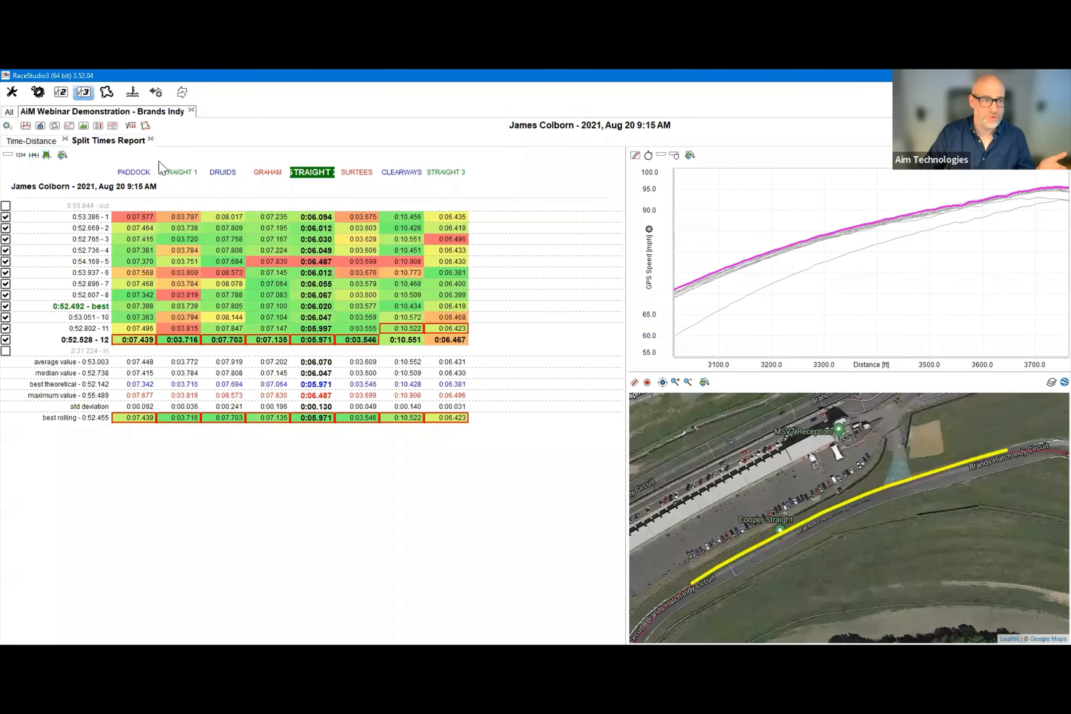
- Compare the laps' GPS Speed traces and track sections for the STRAIGHT 2 and SURTEES splits
{"action": "left_click", "coordinate": [441, 218]}
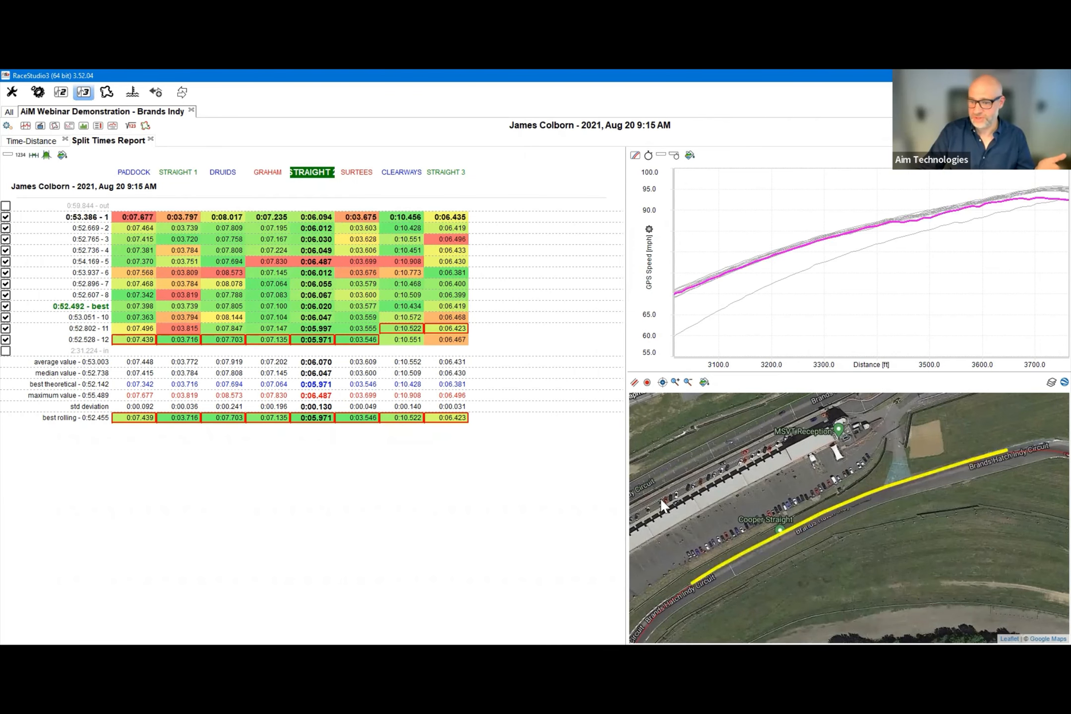
{"action": "left_click", "coordinate": [349, 173]}
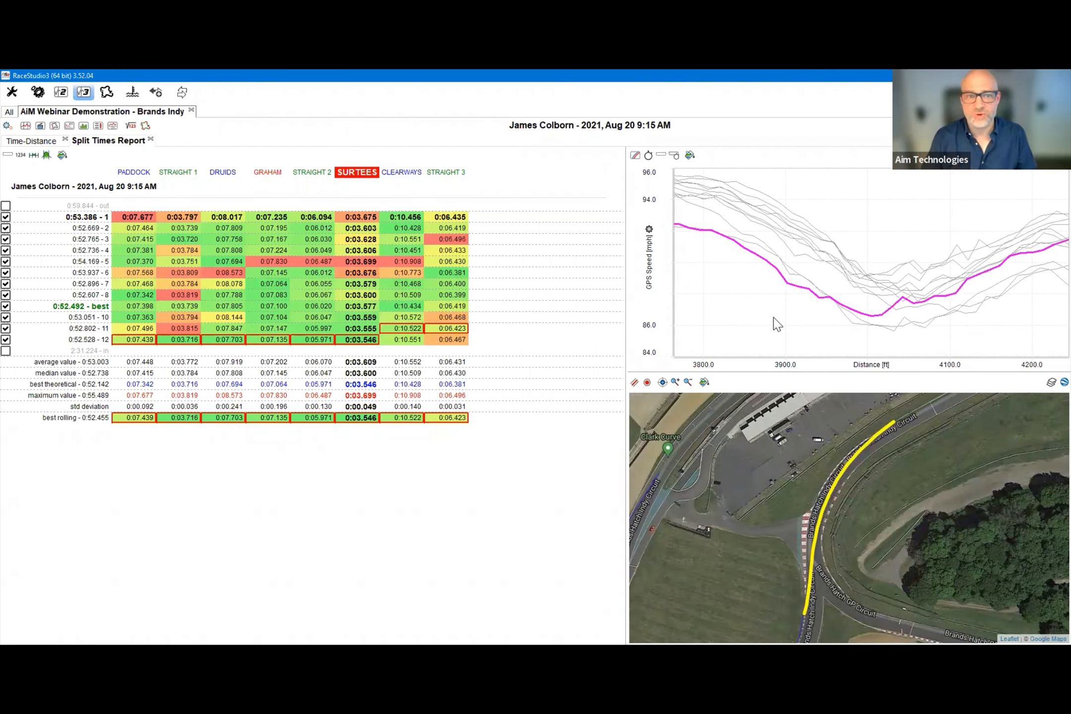
{"action": "left_click", "coordinate": [312, 172]}
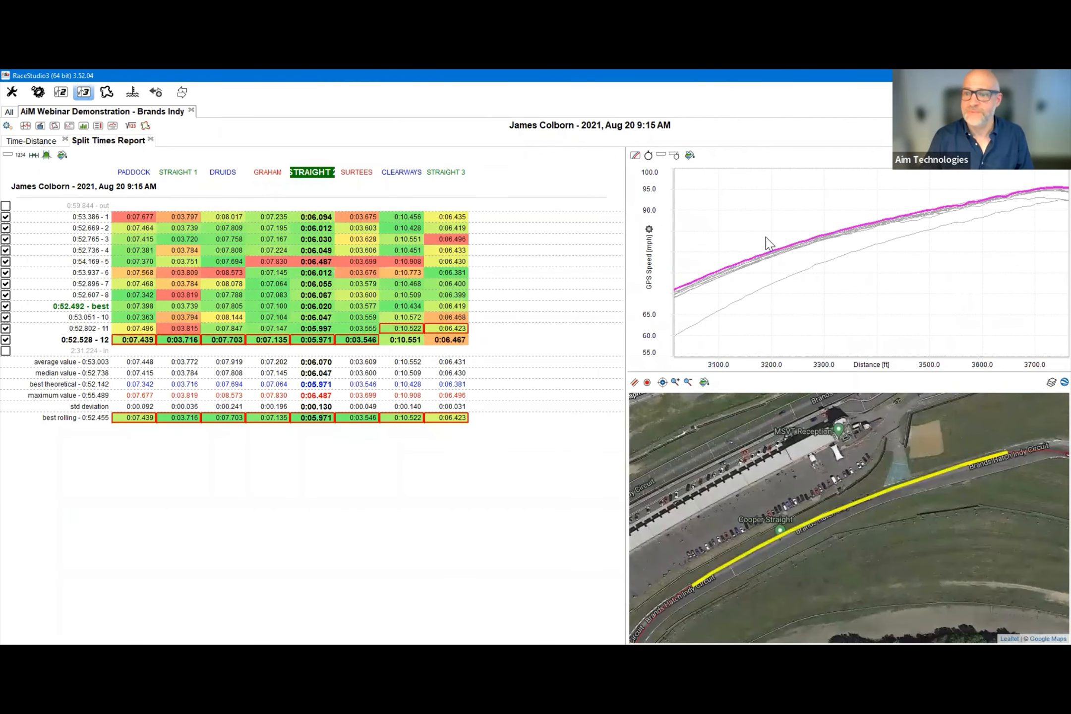
{"action": "left_click", "coordinate": [364, 173]}
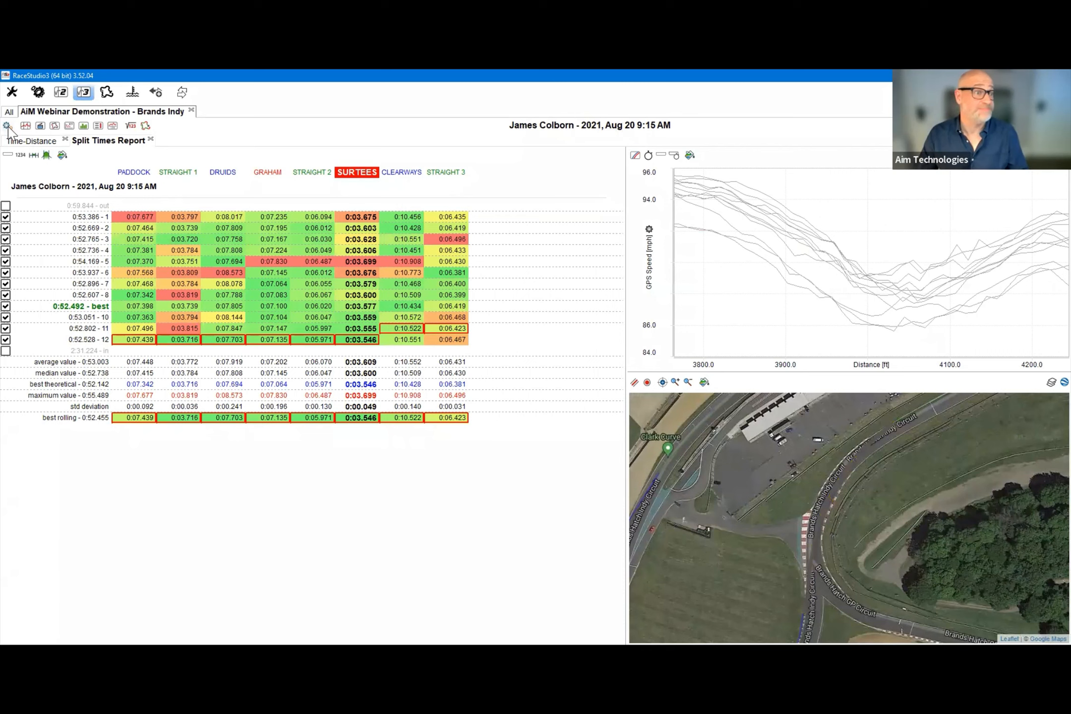
- In the Track view, remove the GPS Speed and GPS LatAcc columns from the SURTEES table and turn off its cell coloring
{"action": "left_click", "coordinate": [55, 126]}
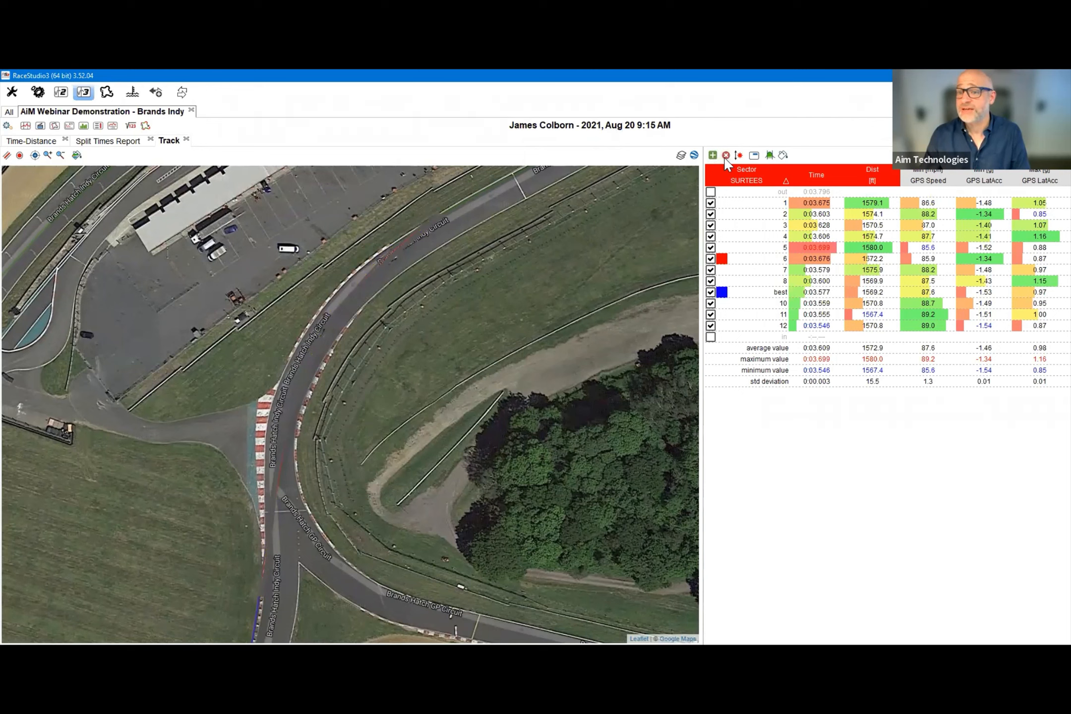
{"action": "left_click", "coordinate": [725, 155]}
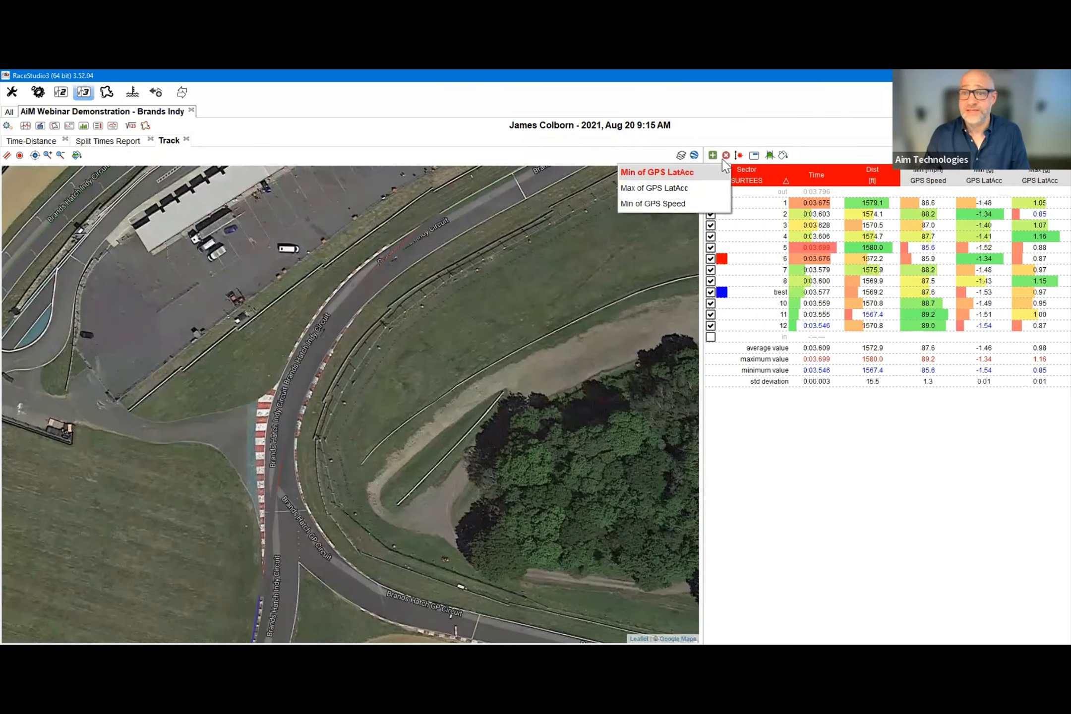
{"action": "left_click", "coordinate": [722, 167]}
{"action": "left_click", "coordinate": [724, 156]}
{"action": "left_click", "coordinate": [722, 167]}
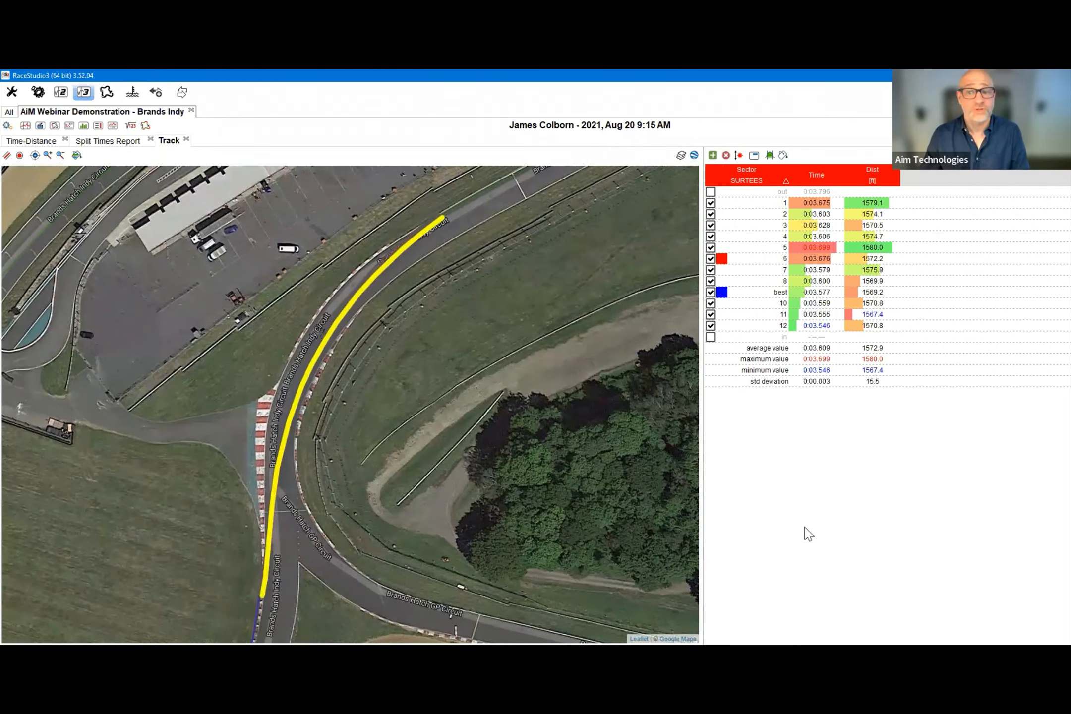
{"action": "left_click", "coordinate": [783, 156]}
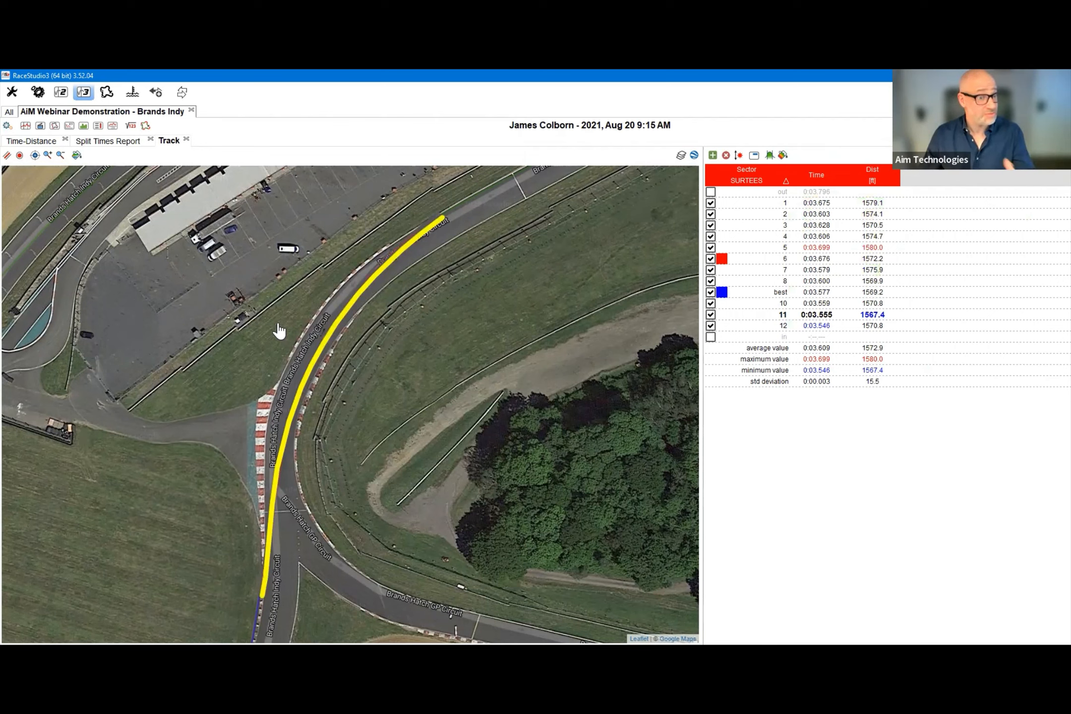
- Add a Min GPS Speed column to the SURTEES channels table in the Track view
{"action": "left_click", "coordinate": [712, 156]}
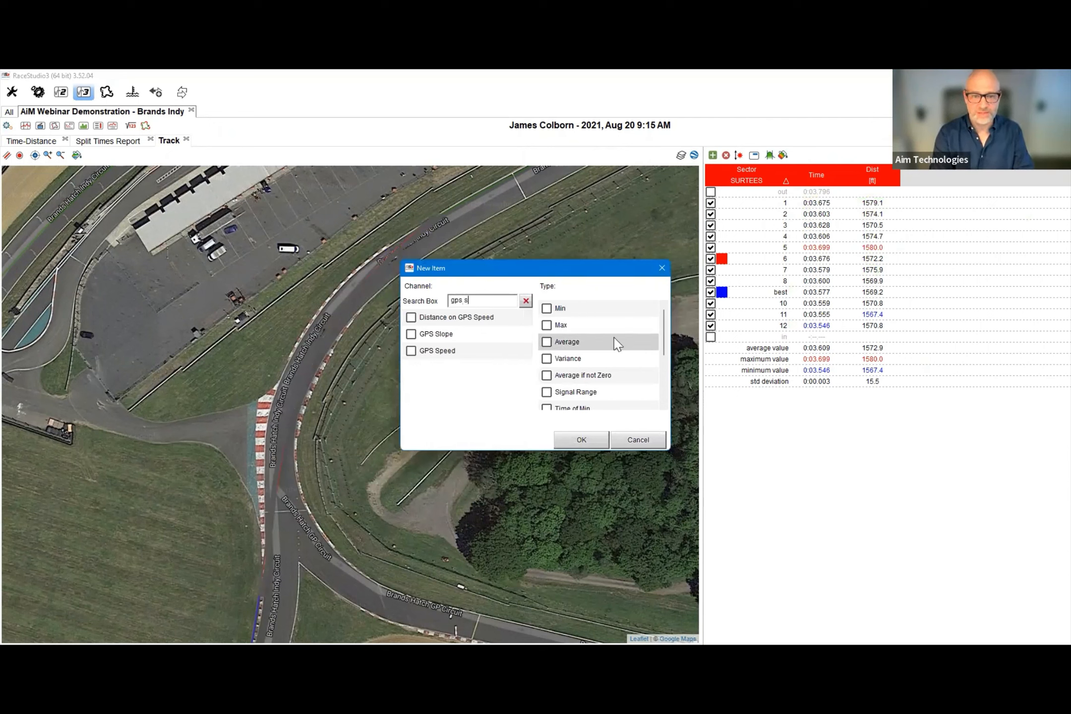
{"action": "left_click", "coordinate": [411, 350]}
{"action": "left_click", "coordinate": [547, 308]}
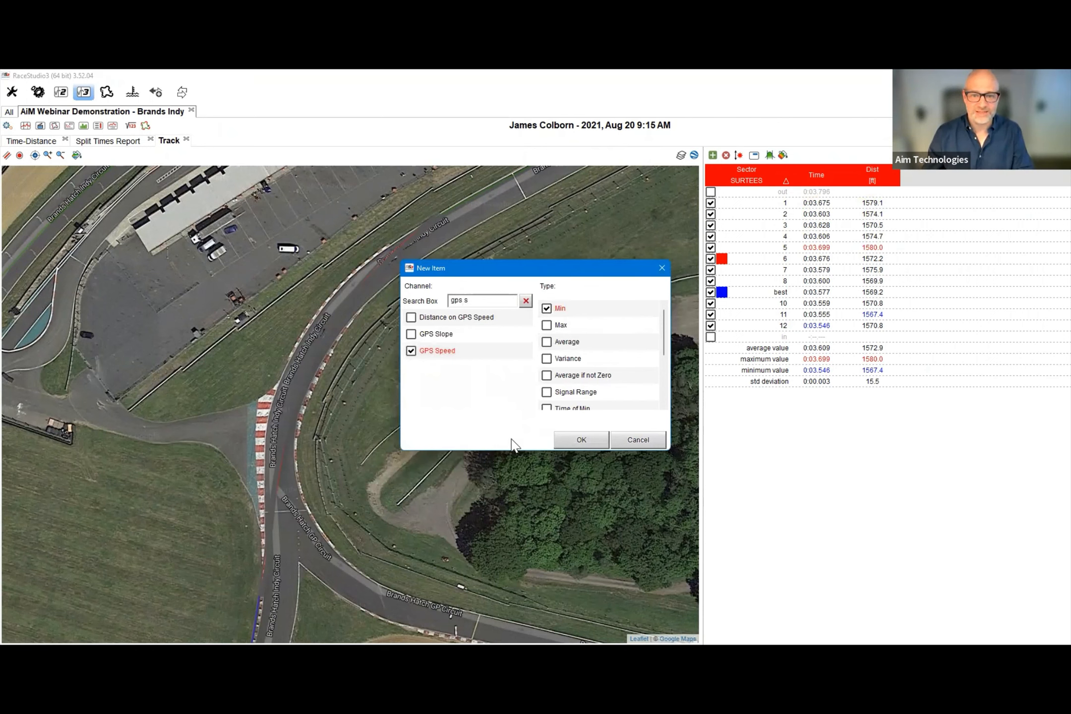
{"action": "left_click", "coordinate": [582, 438]}
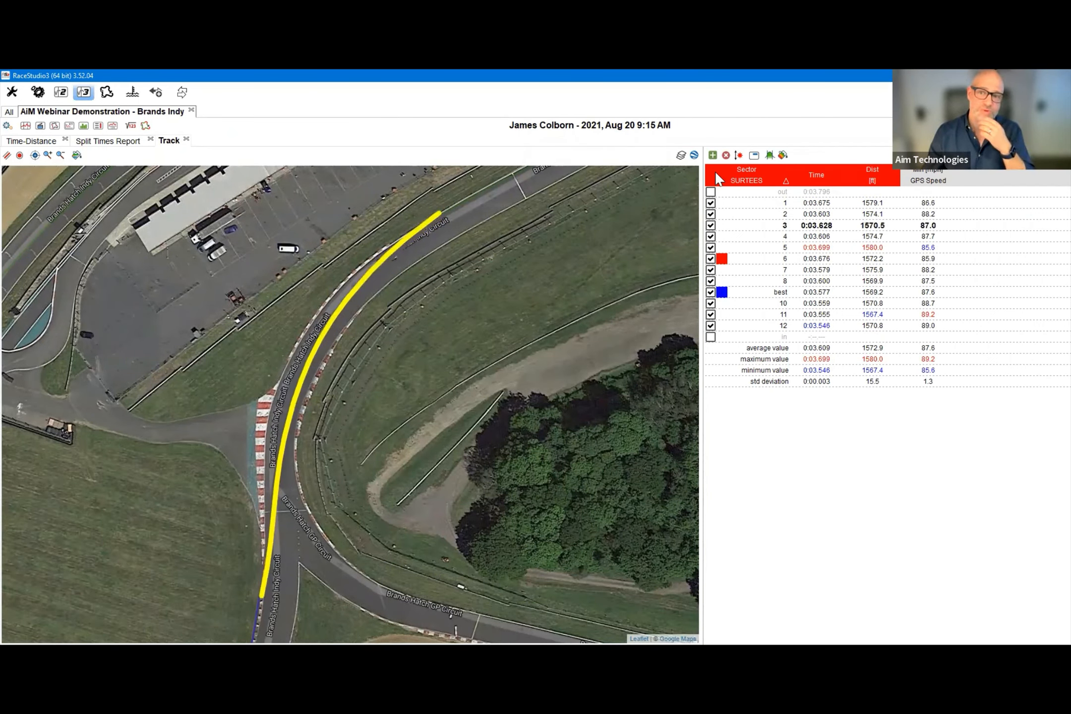
- Add Min and Max GPS LatAcc columns to the SURTEES channels table
{"action": "left_click", "coordinate": [713, 155]}
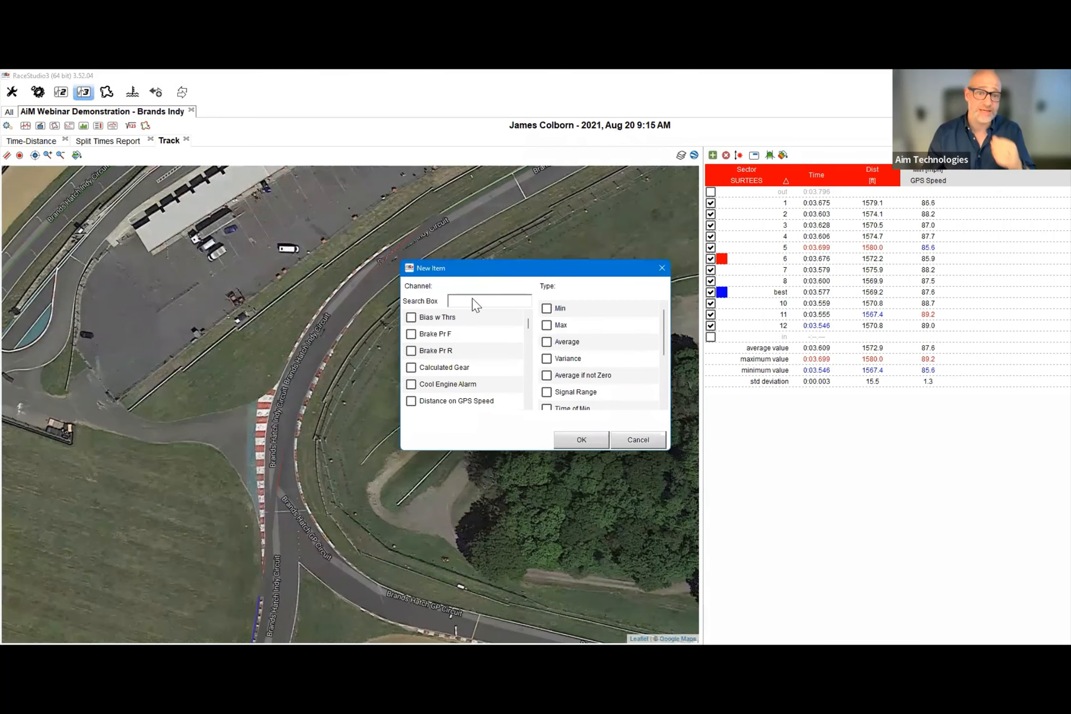
{"action": "type", "text": "gps l"}
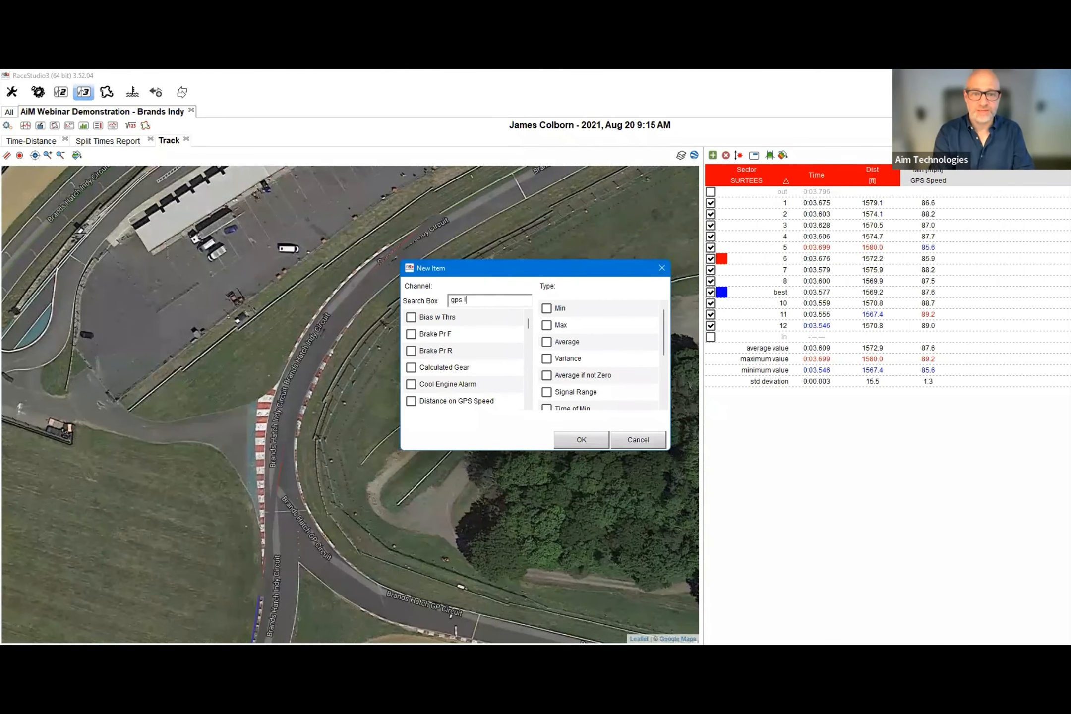
{"action": "type", "text": "a"}
{"action": "left_click", "coordinate": [411, 319]}
{"action": "left_click", "coordinate": [546, 308]}
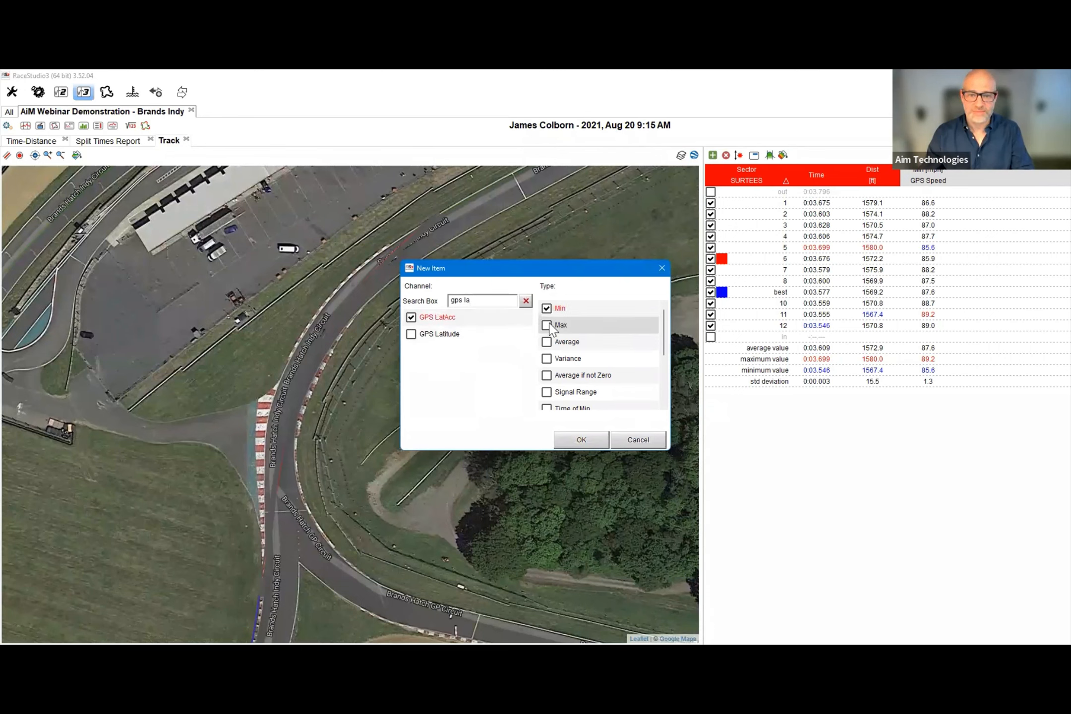
{"action": "left_click", "coordinate": [548, 325]}
{"action": "left_click", "coordinate": [595, 444]}
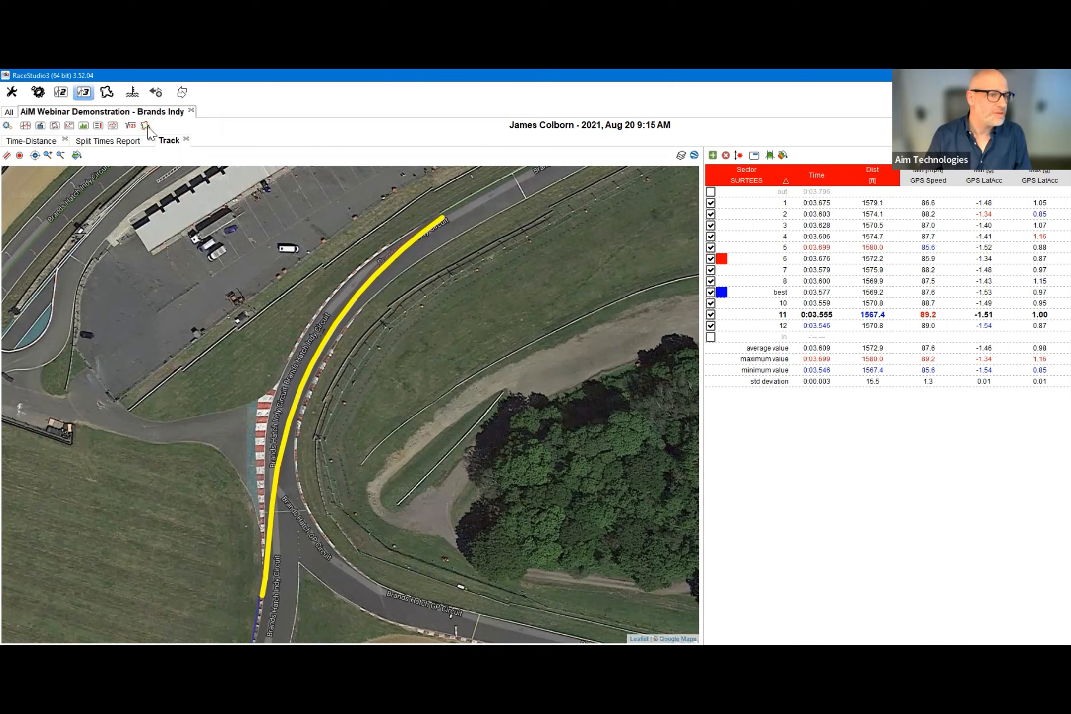
- Remove the lap overview strip window from the Data-Movies view and save the profile
{"action": "left_click", "coordinate": [40, 128]}
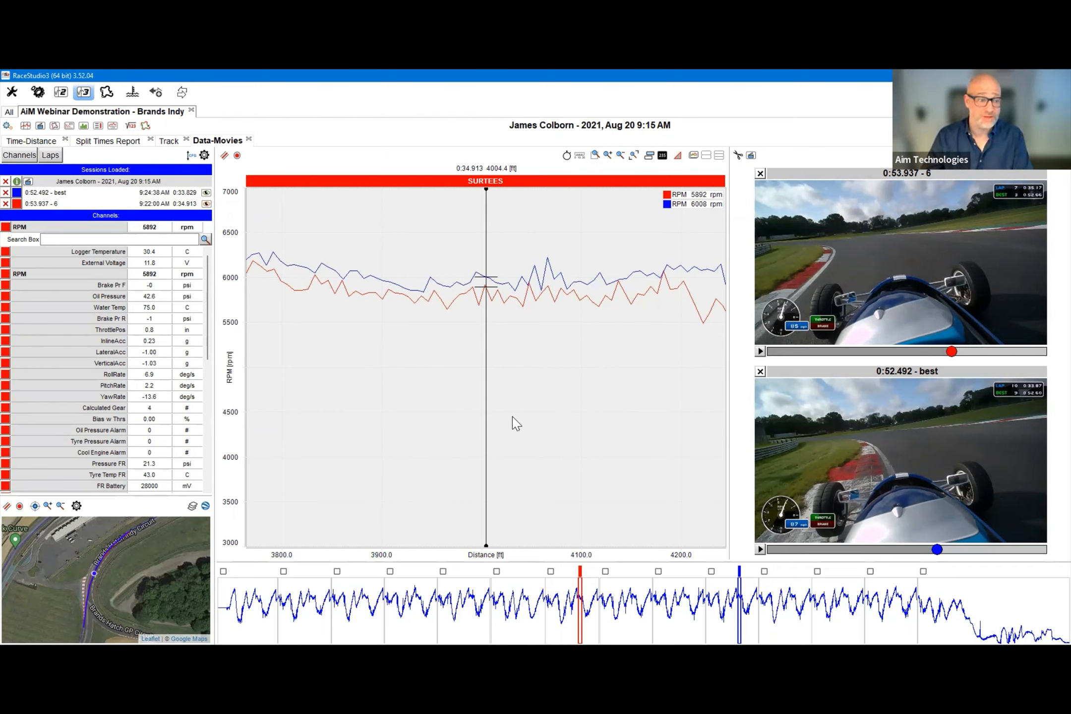
{"action": "right_click", "coordinate": [524, 588]}
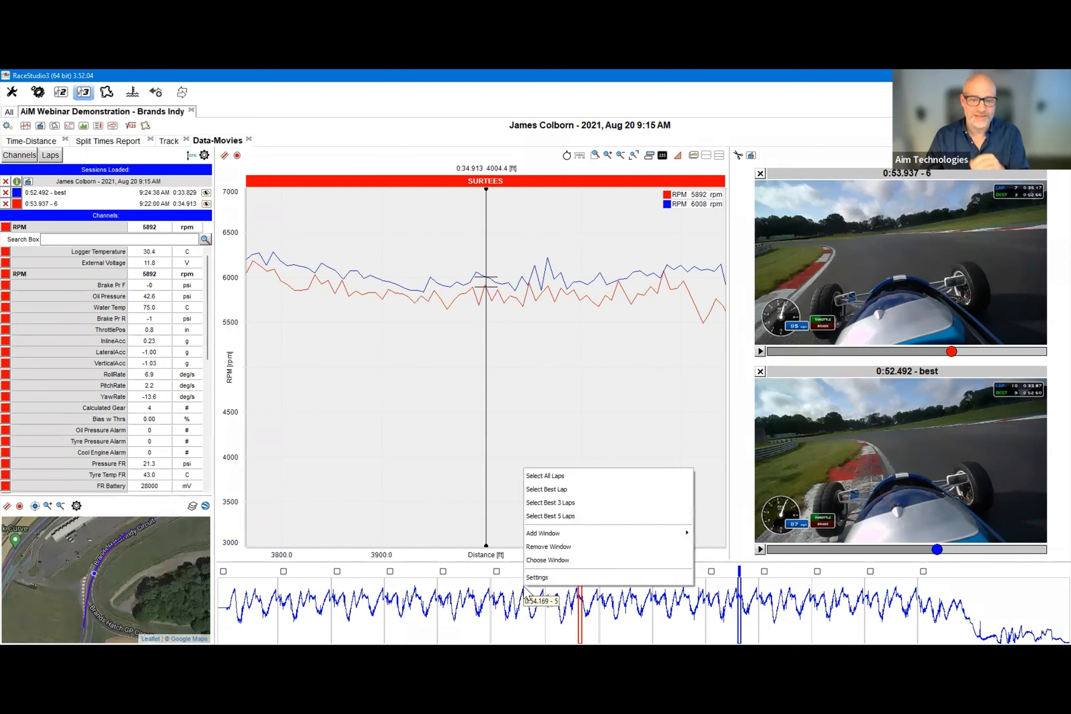
{"action": "left_click", "coordinate": [570, 546]}
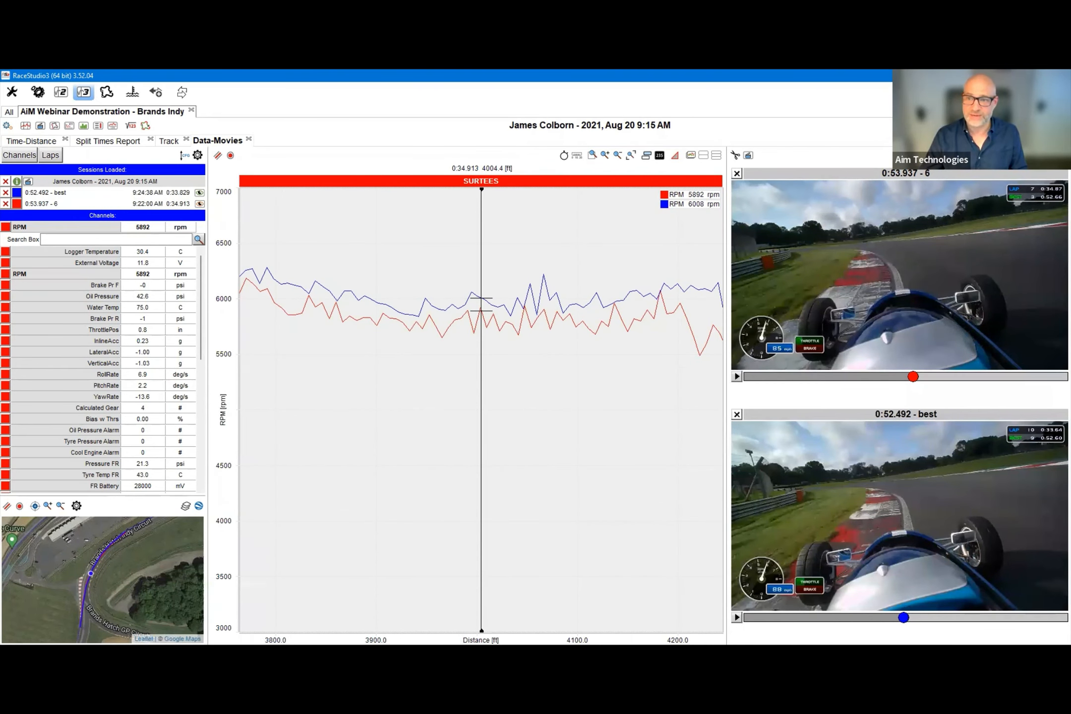
{"action": "left_click", "coordinate": [8, 126]}
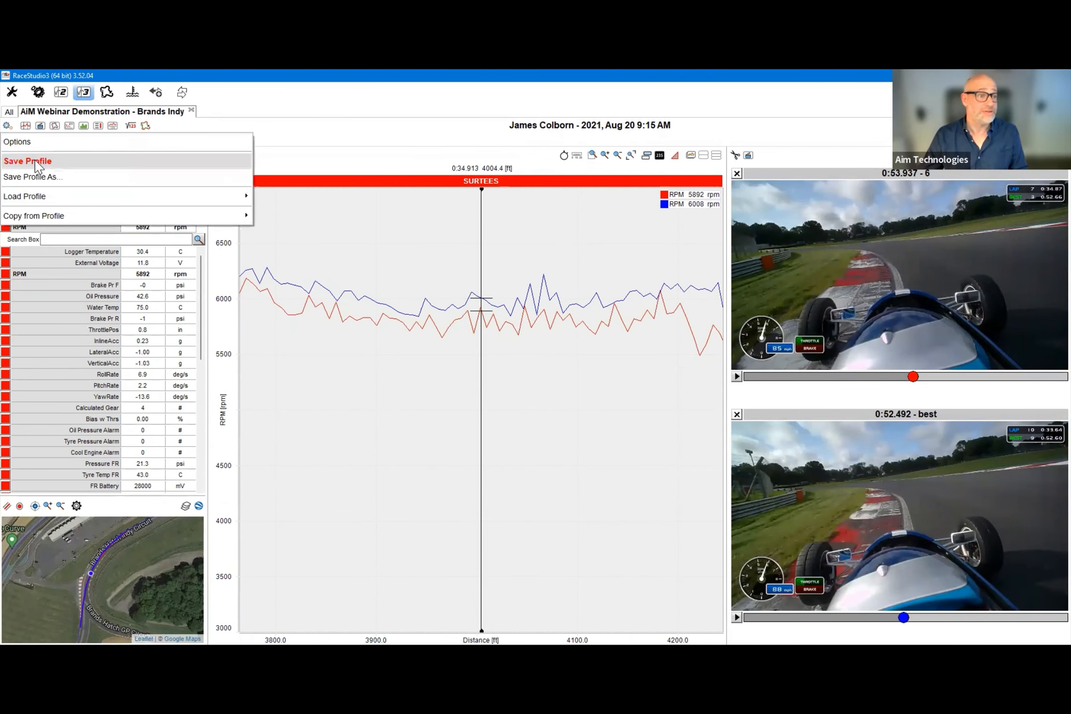
{"action": "left_click", "coordinate": [34, 165]}
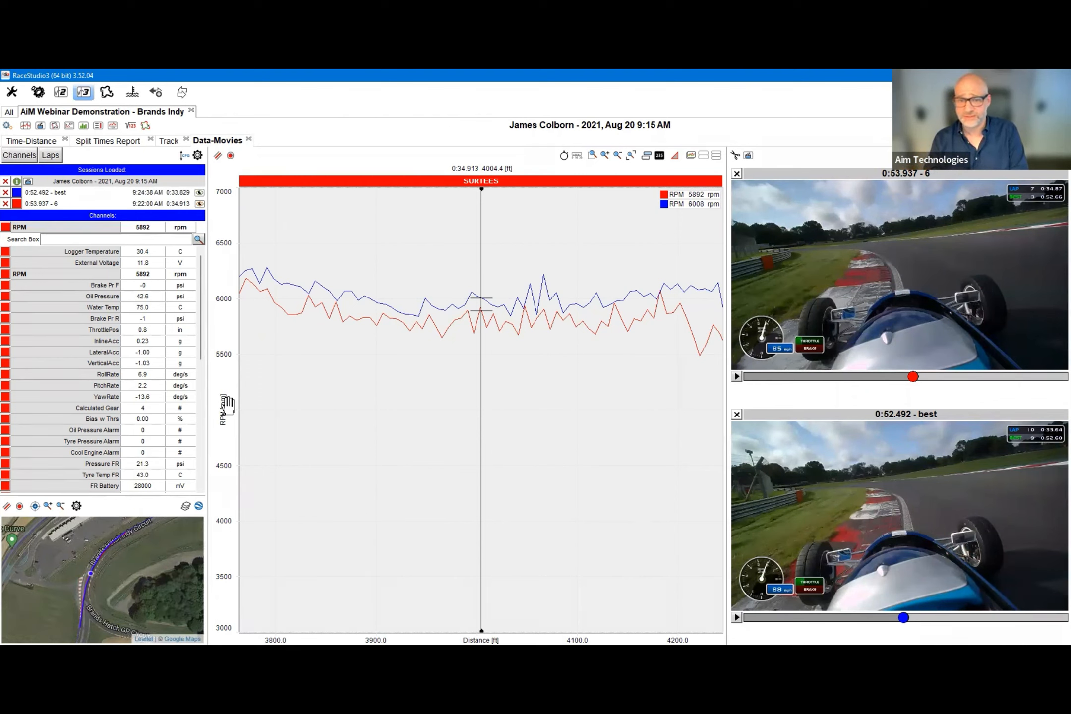
- Replace the RPM graph window in Data-Movies with an empty window below the two lap videos and save the profile
{"action": "right_click", "coordinate": [600, 454]}
{"action": "left_click", "coordinate": [603, 461]}
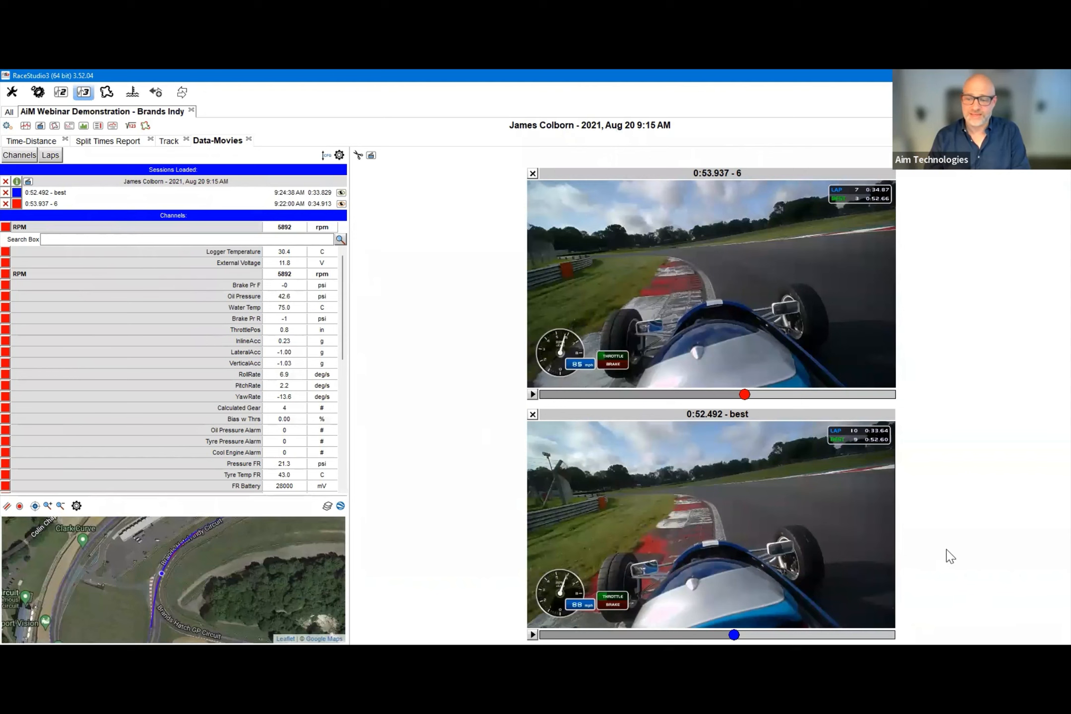
{"action": "right_click", "coordinate": [935, 588]}
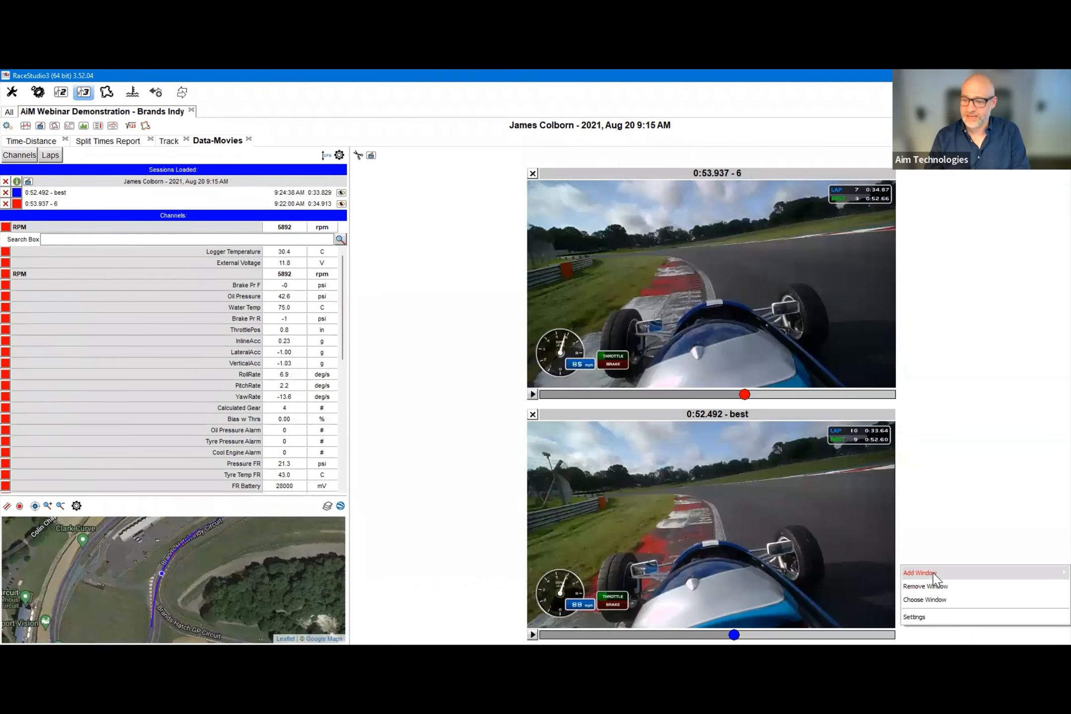
{"action": "mouse_move", "coordinate": [918, 574]}
{"action": "left_click", "coordinate": [878, 620]}
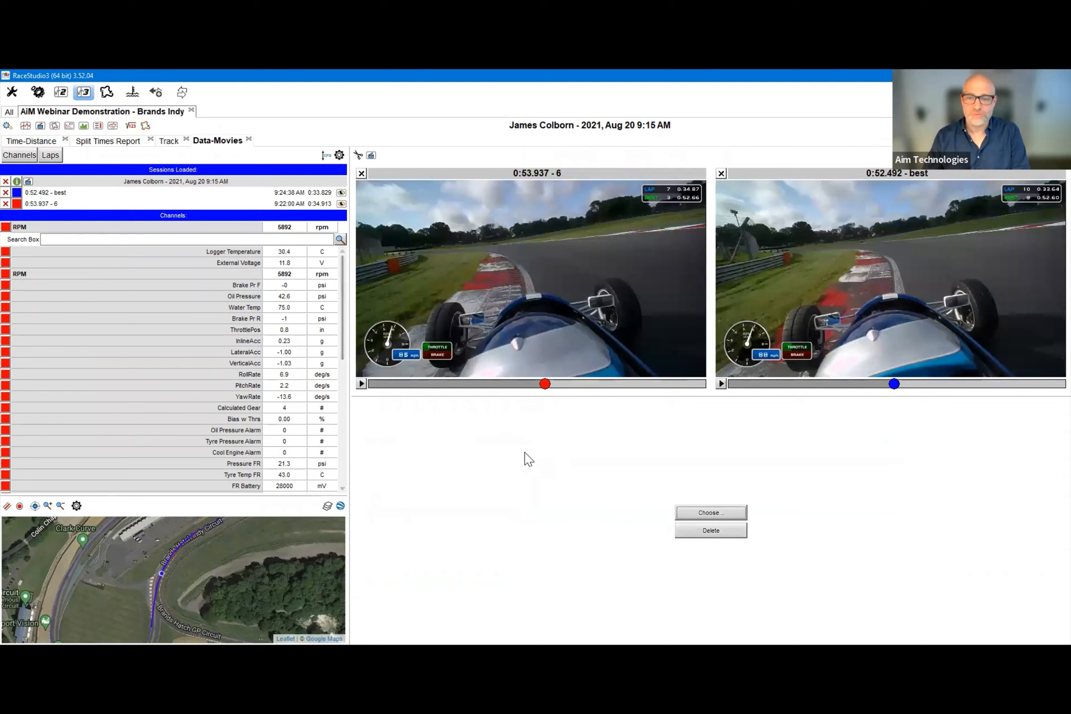
{"action": "left_click", "coordinate": [12, 125]}
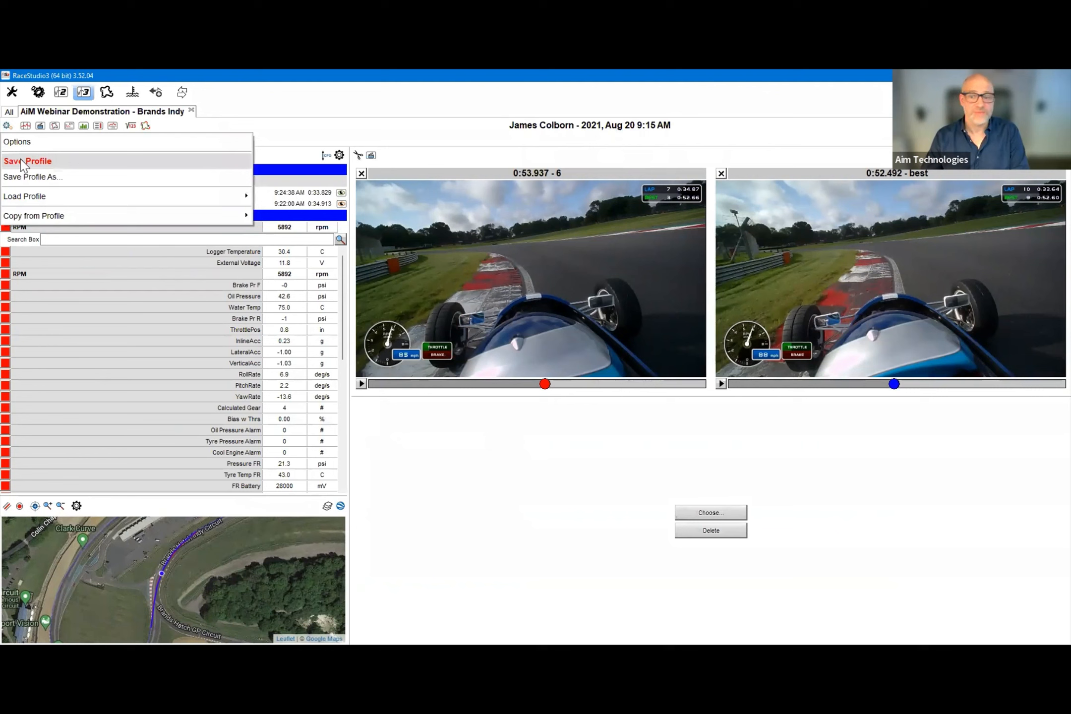
{"action": "left_click", "coordinate": [20, 158]}
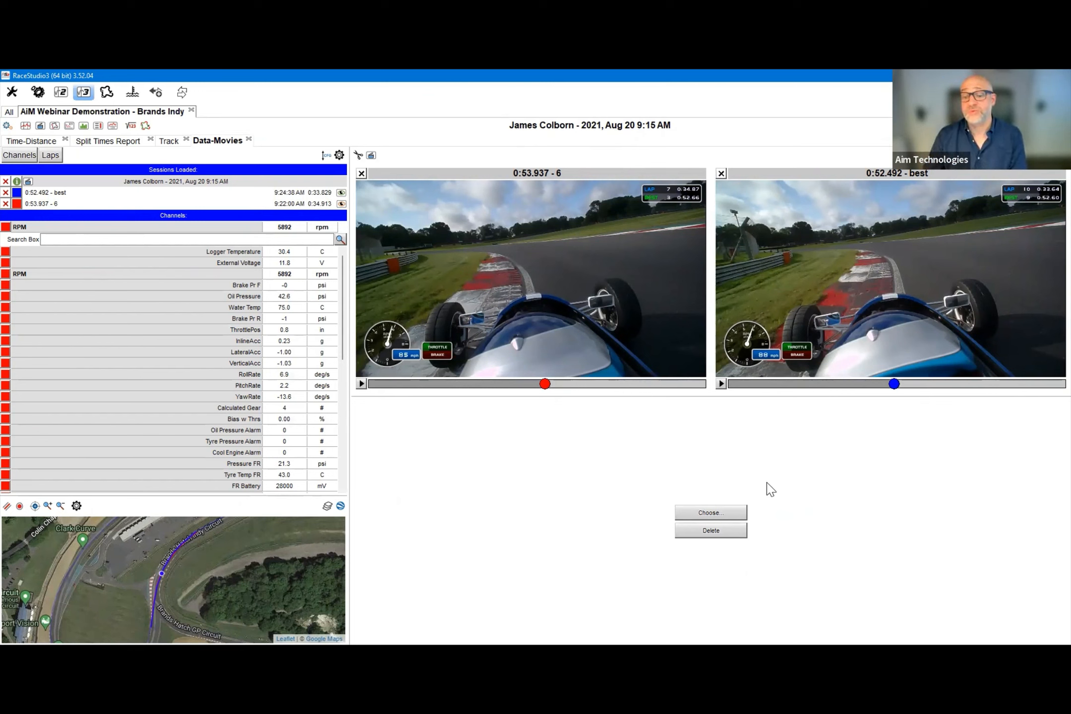
- Fill the empty window below the videos with a Time-Distance graph, show the full lap, and narrow the channels list
{"action": "left_click", "coordinate": [716, 519]}
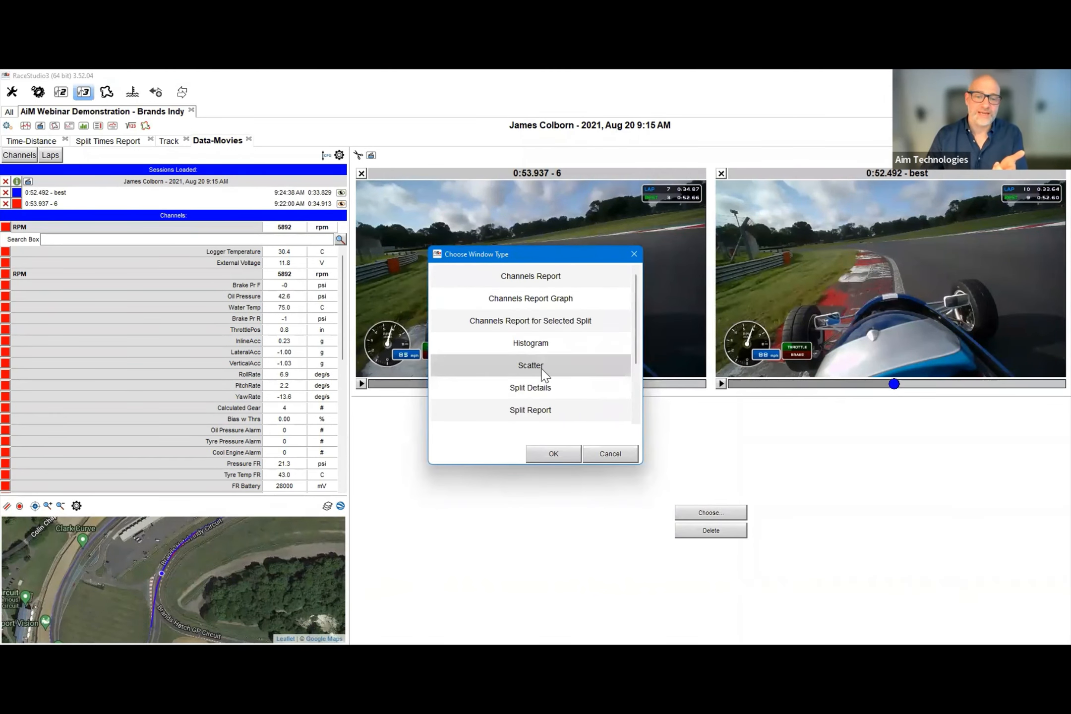
{"action": "scroll", "coordinate": [542, 369], "scroll_direction": "down", "scroll_amount": 2}
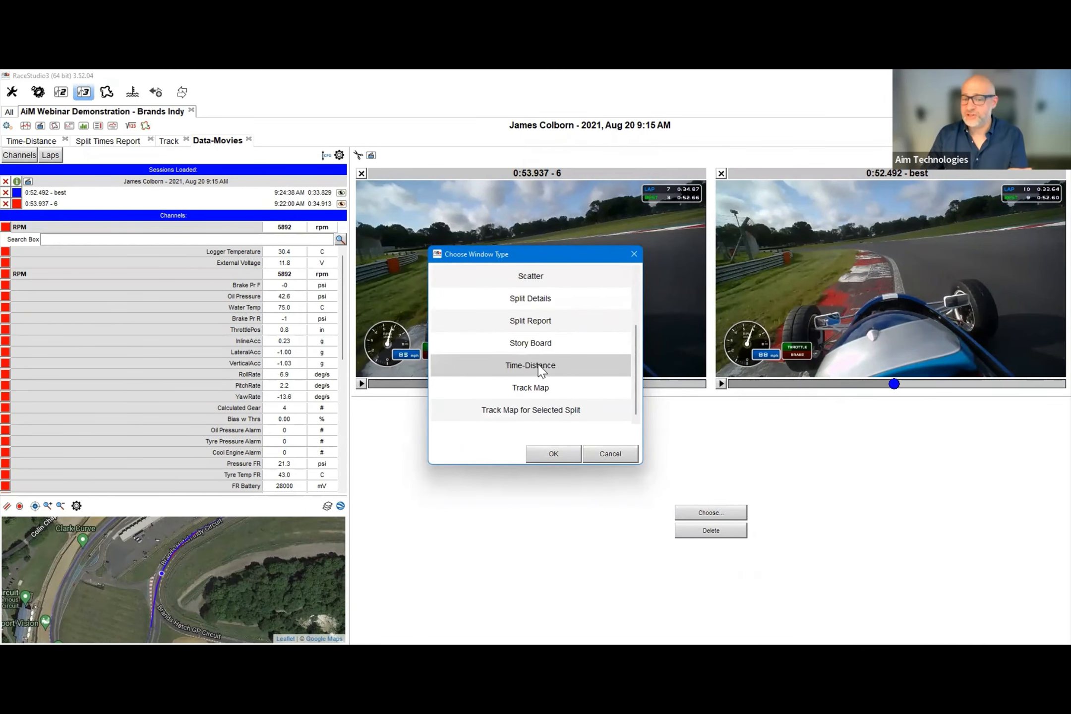
{"action": "left_click", "coordinate": [544, 367]}
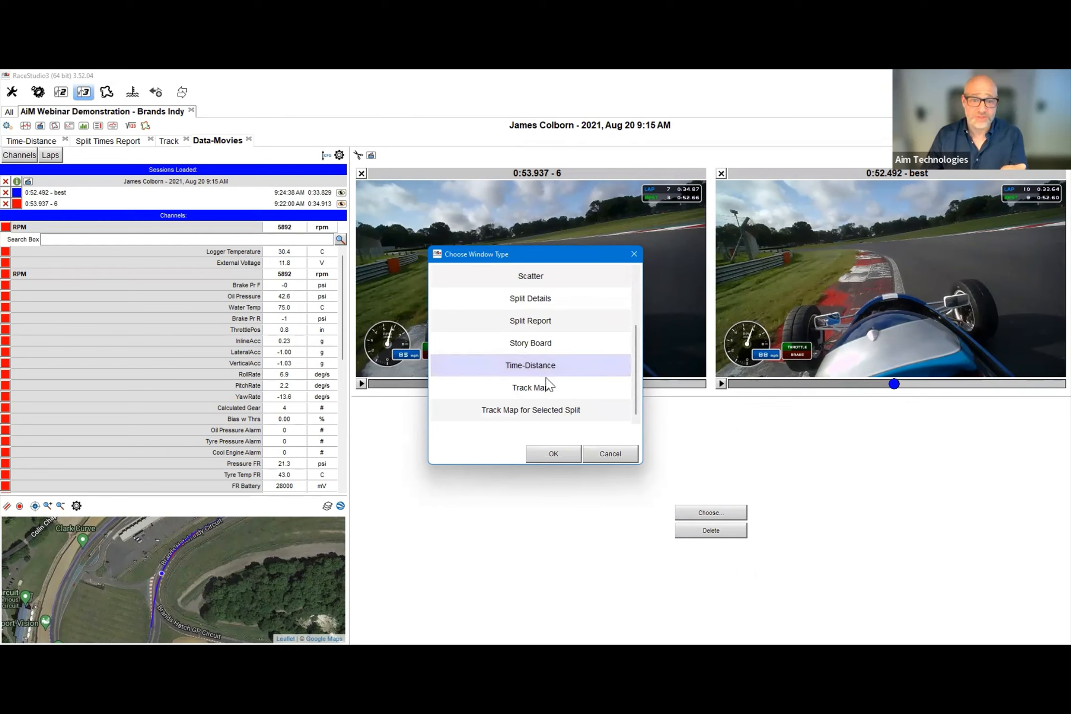
{"action": "left_click", "coordinate": [553, 454]}
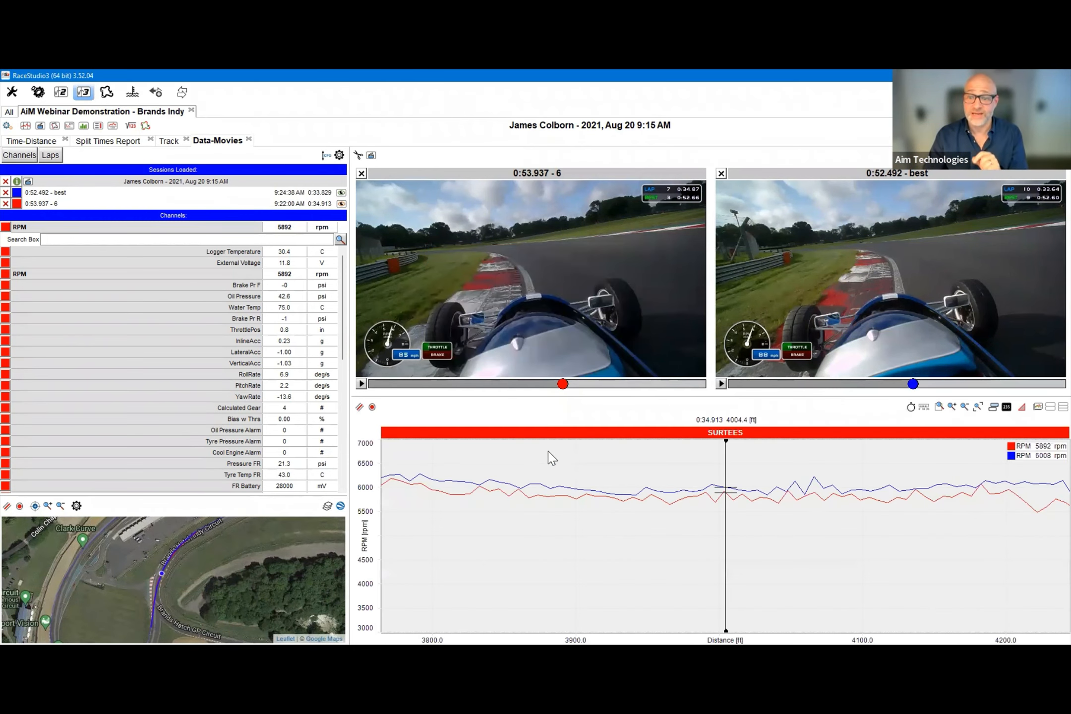
{"action": "left_click", "coordinate": [978, 407]}
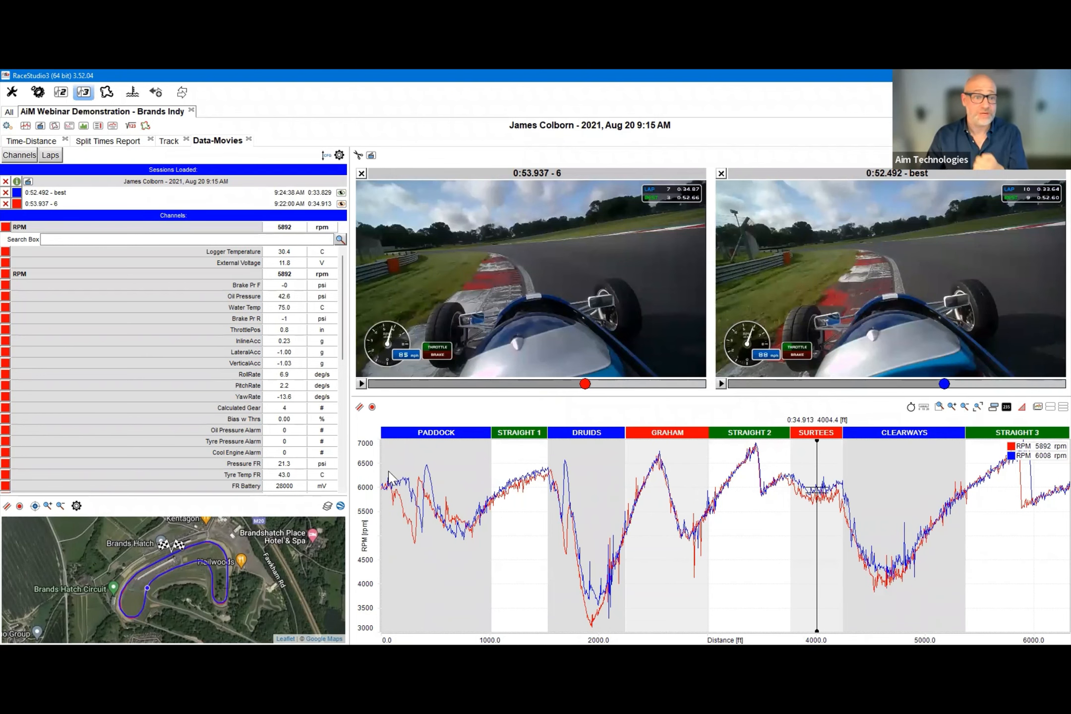
{"action": "left_click_drag", "start_coordinate": [349, 394], "coordinate": [199, 391]}
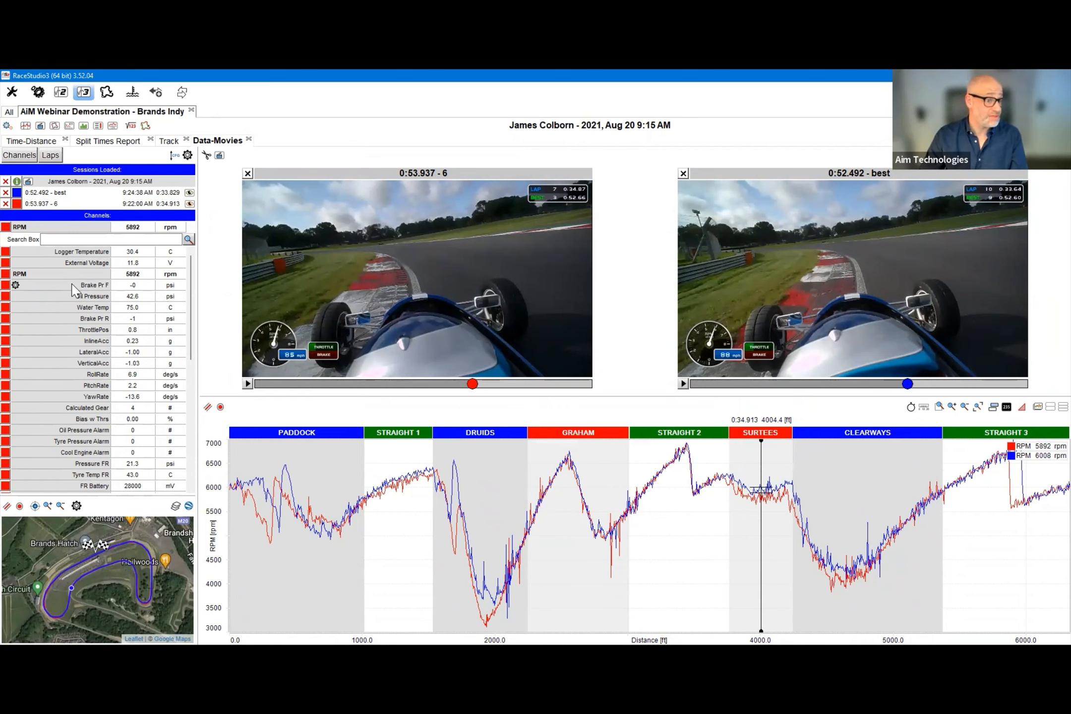
- Add the Brake Pr F, GPS Speed and ThrottlePos channels to the RPM graph below the videos
{"action": "left_click", "coordinate": [97, 285]}
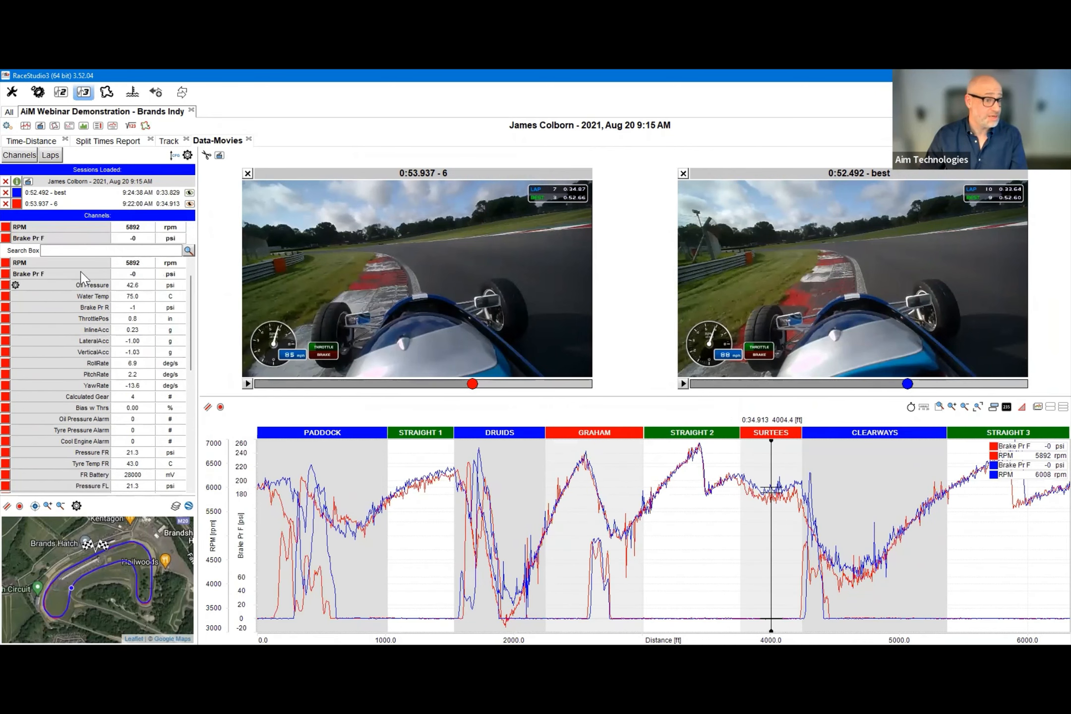
{"action": "left_click", "coordinate": [91, 254]}
{"action": "type", "text": "gps spe"}
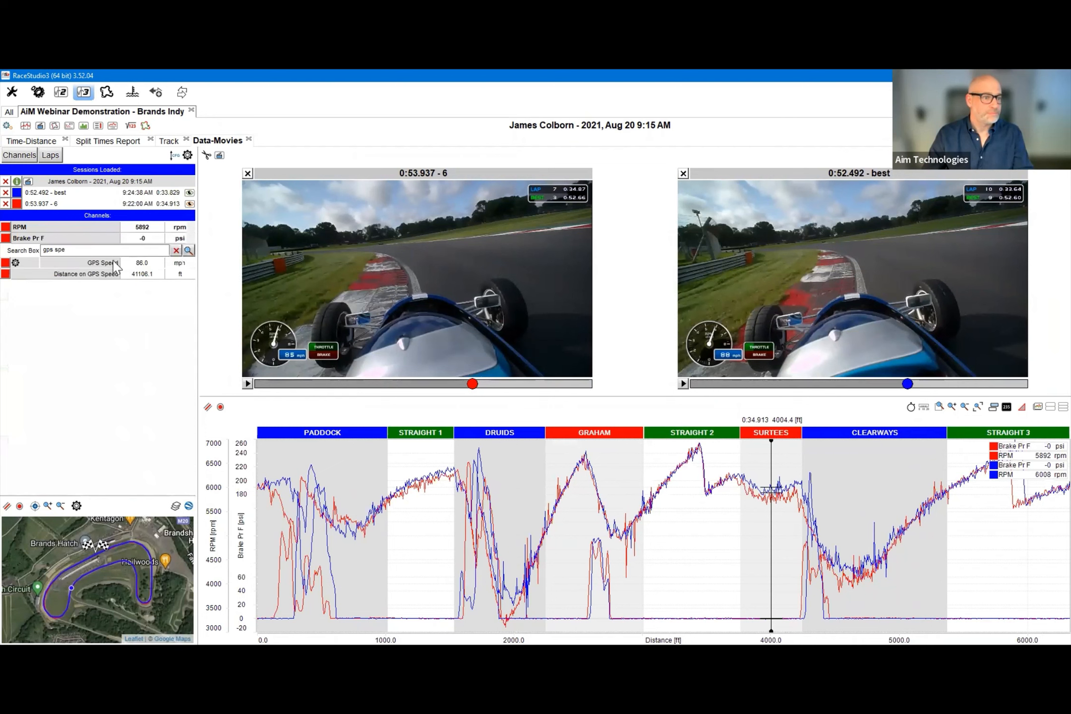
{"action": "left_click", "coordinate": [113, 261]}
{"action": "left_click_drag", "start_coordinate": [81, 259], "coordinate": [41, 263]}
{"action": "type", "text": "thro"}
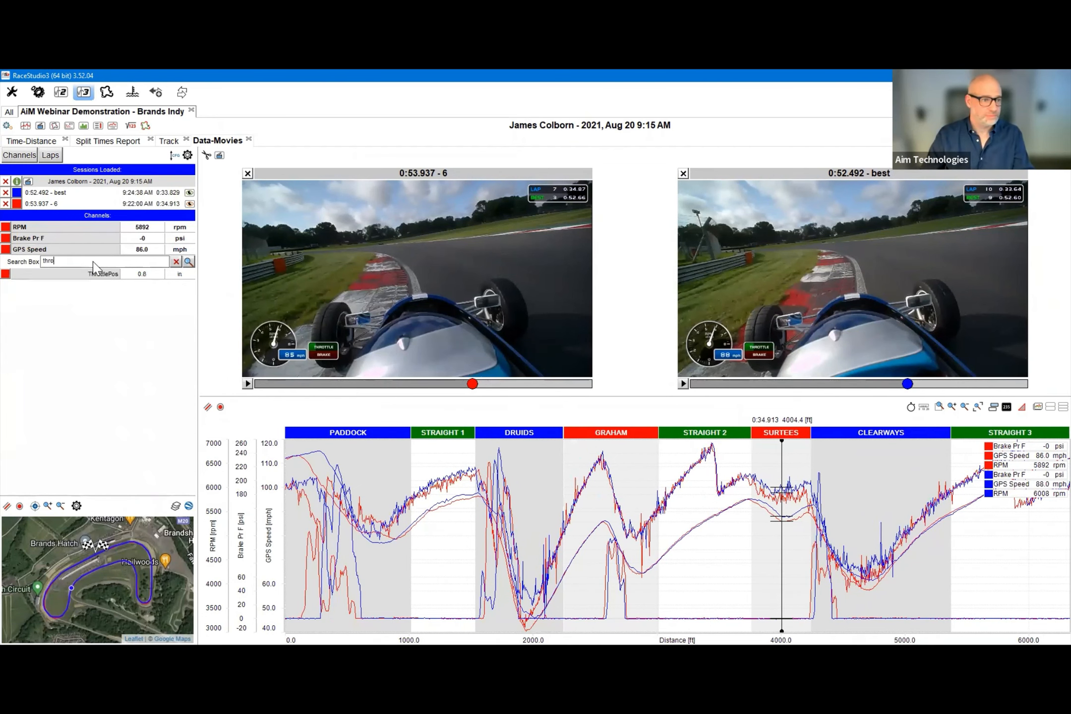
{"action": "left_click", "coordinate": [113, 274]}
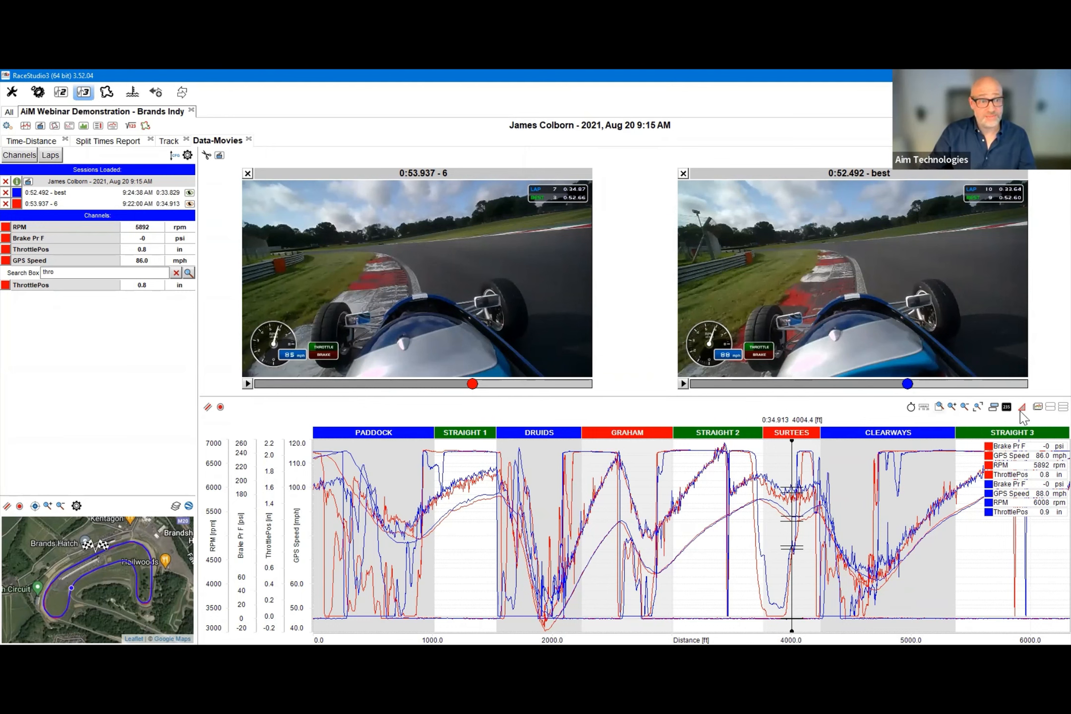
- Arrange the graph in custom bands with GPS Speed in 1, RPM in 2, and Brake Pr F and ThrottlePos in 3
{"action": "left_click", "coordinate": [1045, 407]}
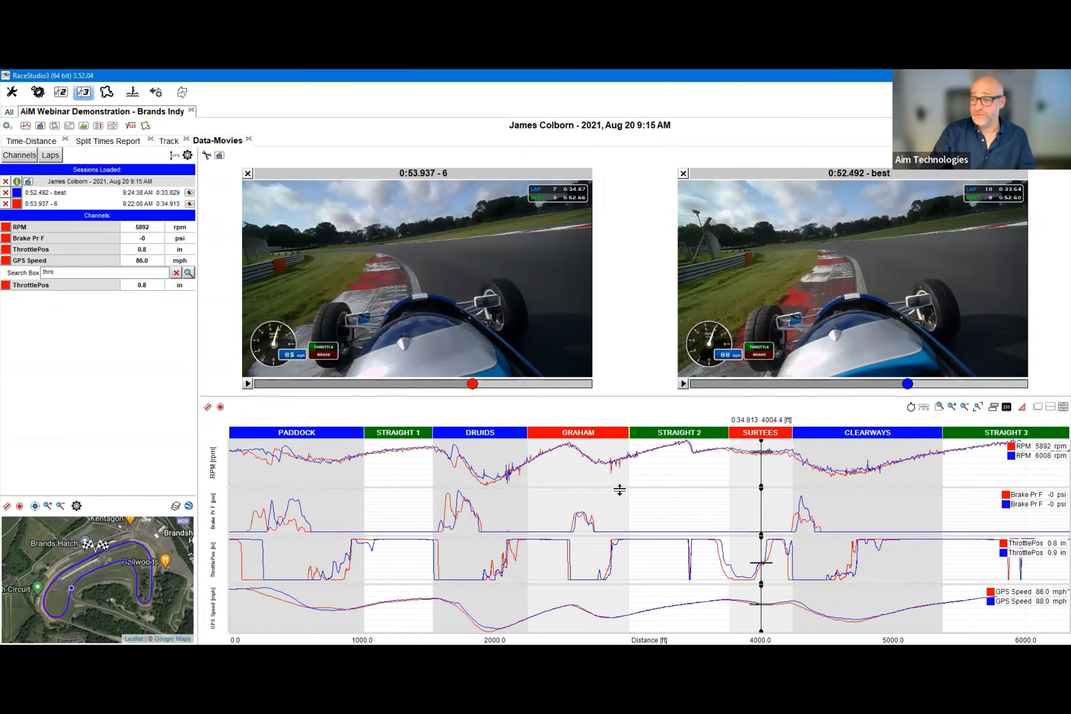
{"action": "left_click", "coordinate": [1036, 410]}
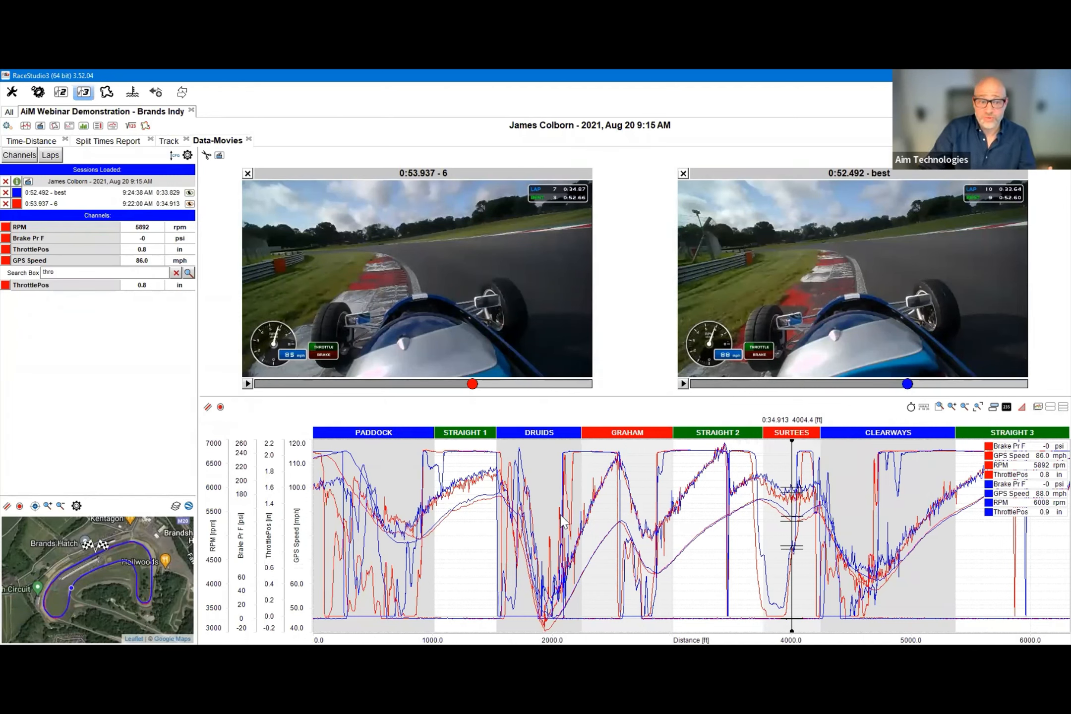
{"action": "left_click", "coordinate": [1047, 408]}
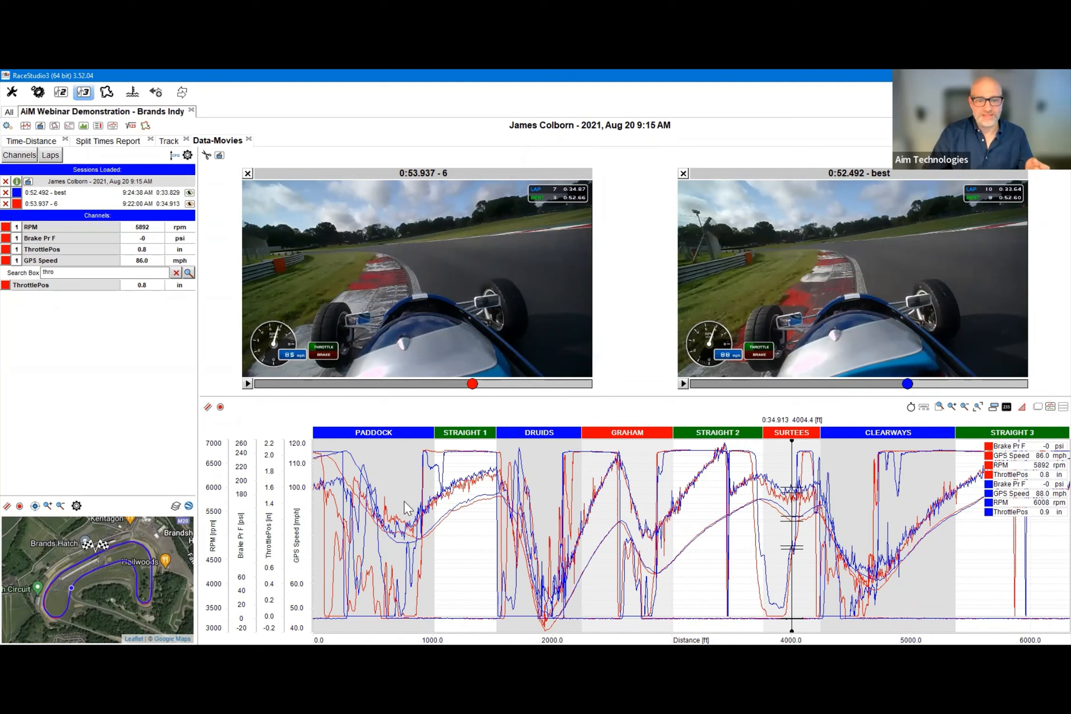
{"action": "left_click", "coordinate": [18, 229]}
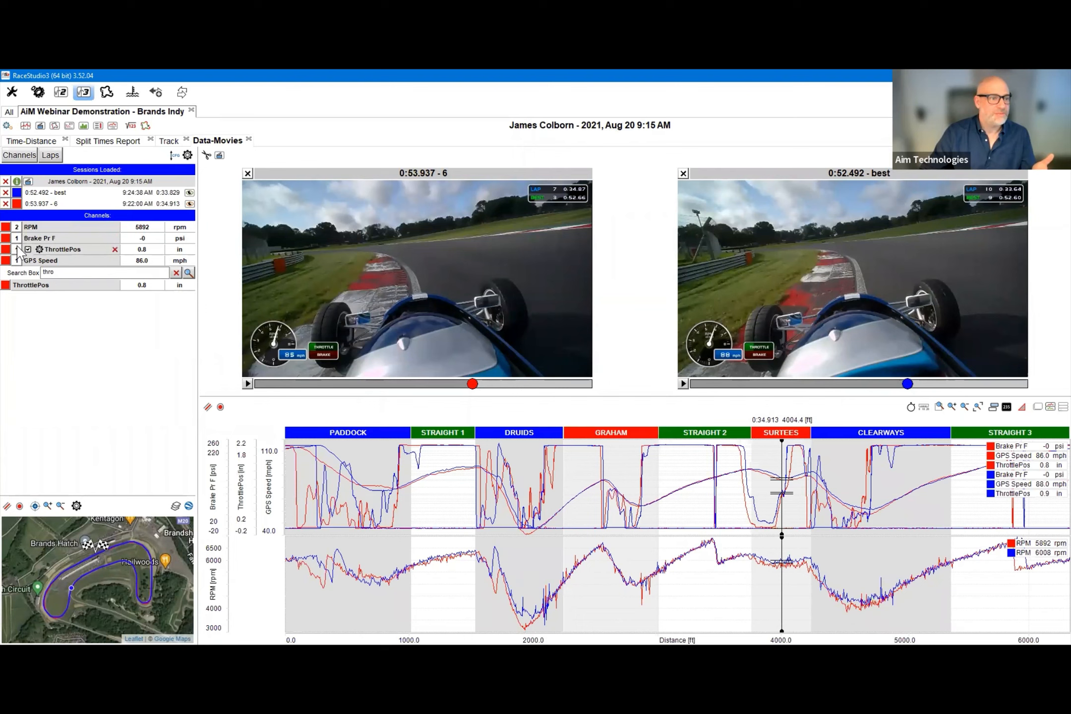
{"action": "left_click", "coordinate": [17, 241]}
{"action": "left_click", "coordinate": [17, 250]}
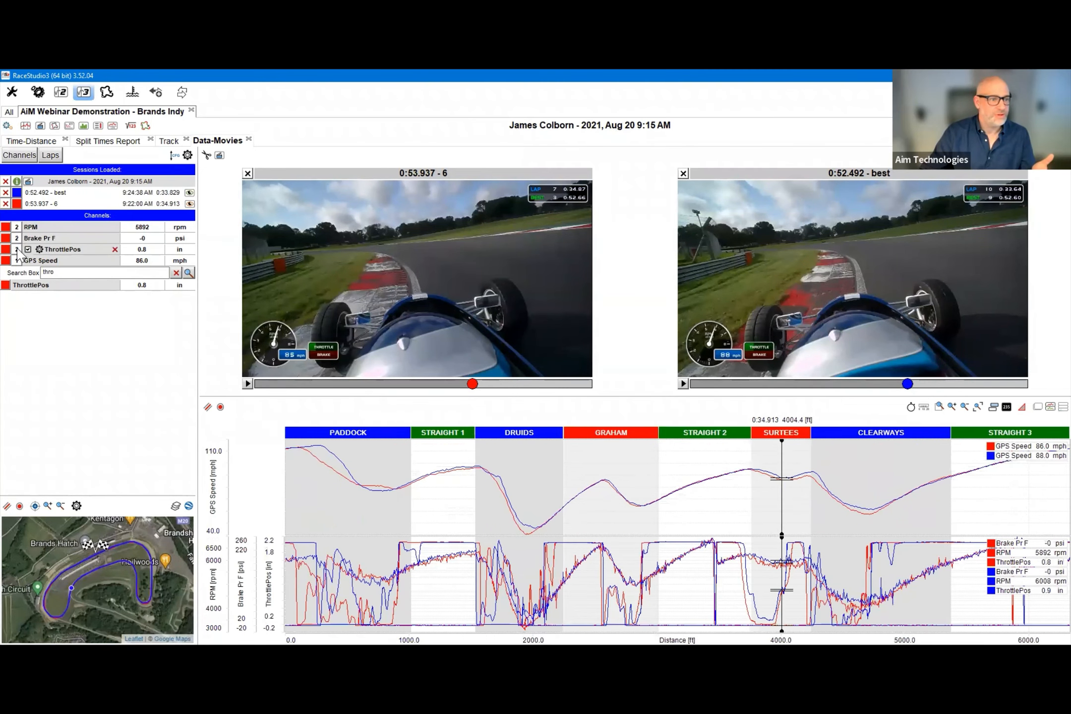
{"action": "left_click", "coordinate": [18, 250]}
{"action": "left_click", "coordinate": [17, 238]}
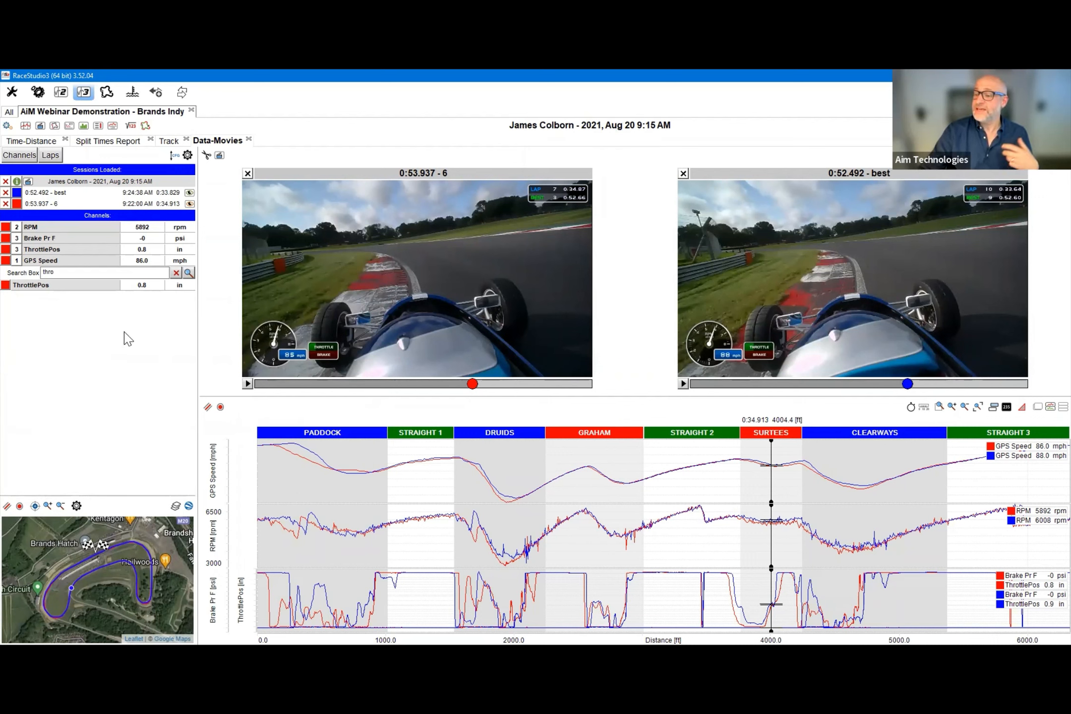
- Unload the best lap so only lap 6 remains, and set the Brake Pr F trace color to yellow
{"action": "left_click", "coordinate": [5, 192]}
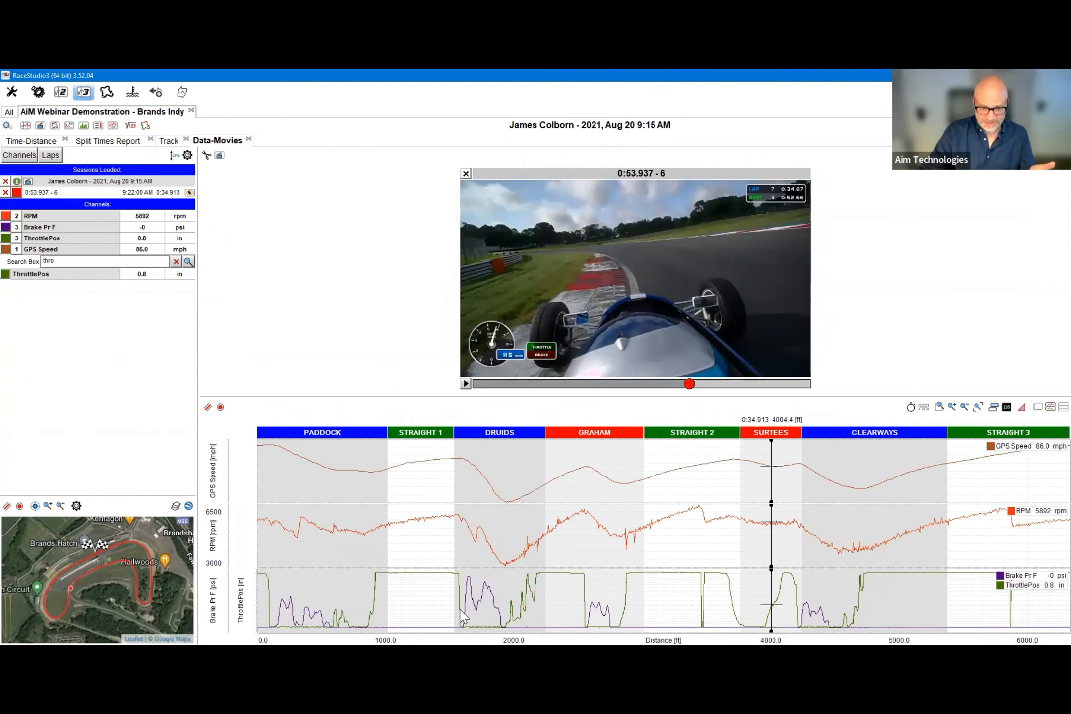
{"action": "left_click", "coordinate": [6, 230]}
{"action": "left_click", "coordinate": [435, 310]}
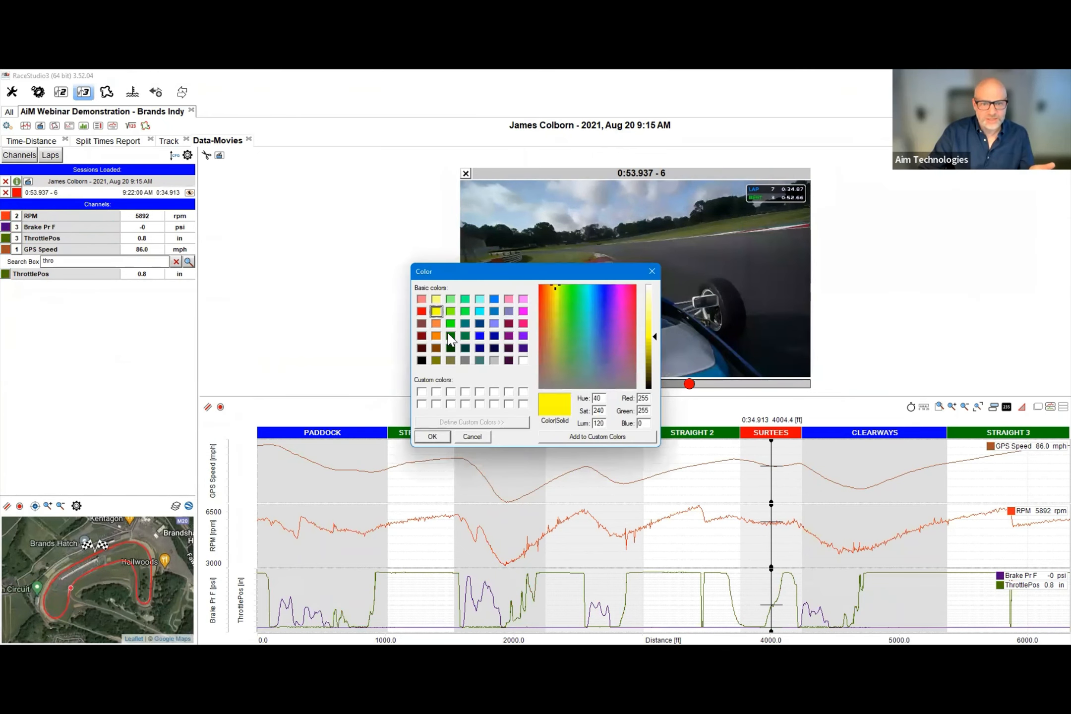
{"action": "left_click", "coordinate": [444, 438]}
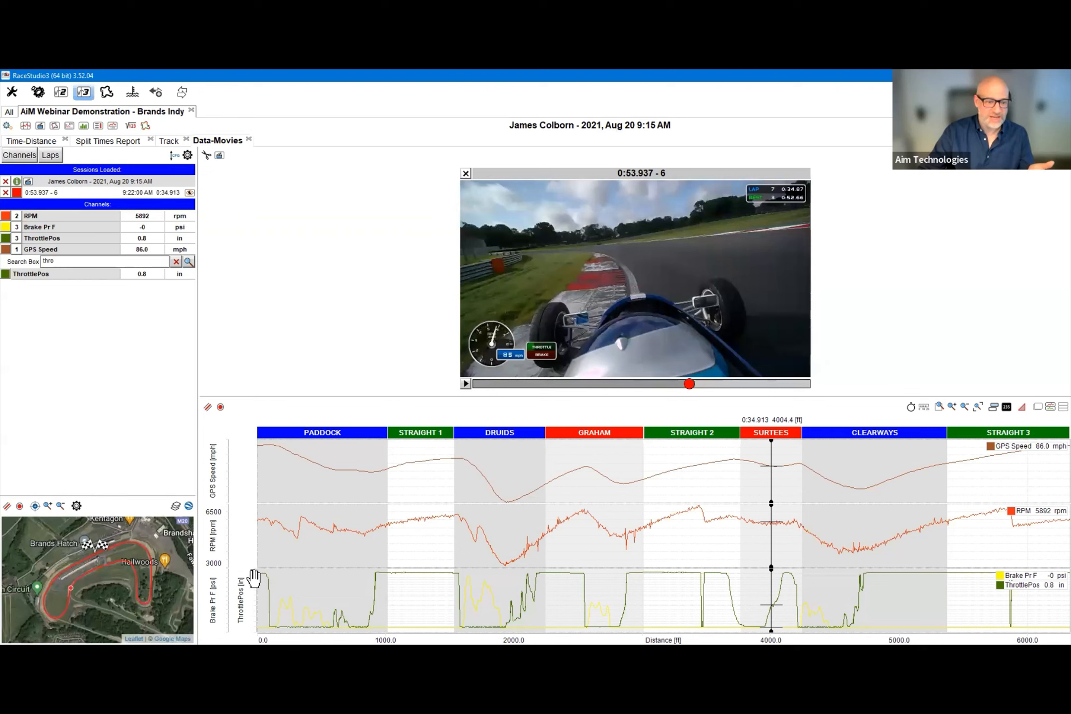
{"action": "mouse_move", "coordinate": [44, 237]}
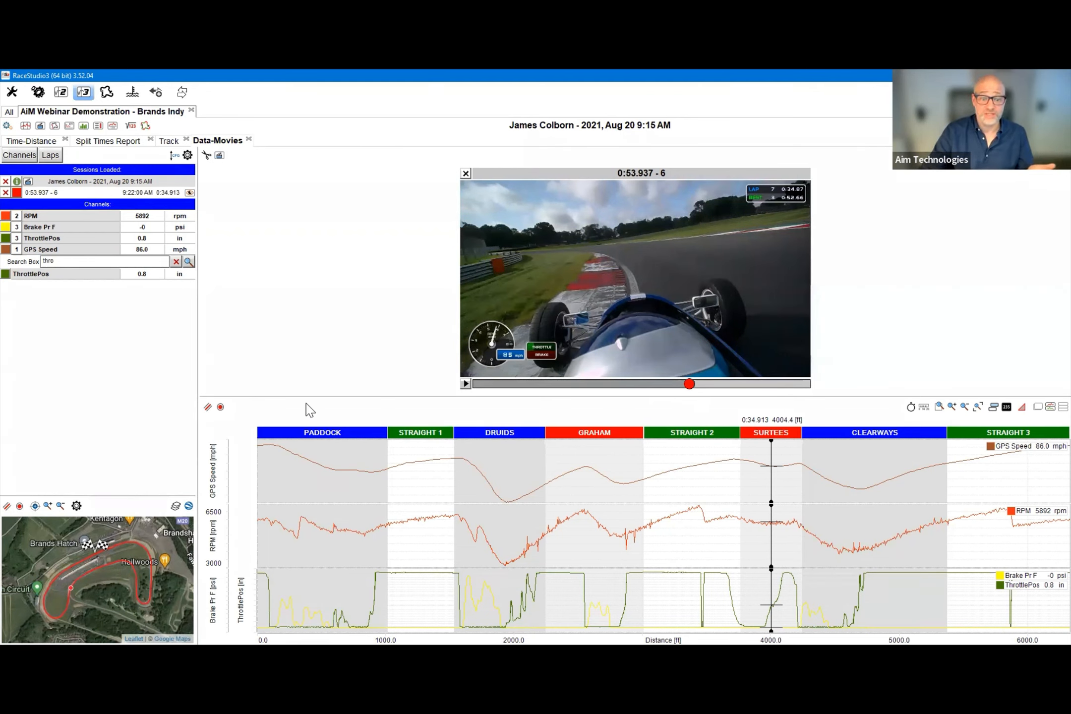
- Try a graph line thickness of 9, and settle on a thickness of 2
{"action": "left_click", "coordinate": [207, 408]}
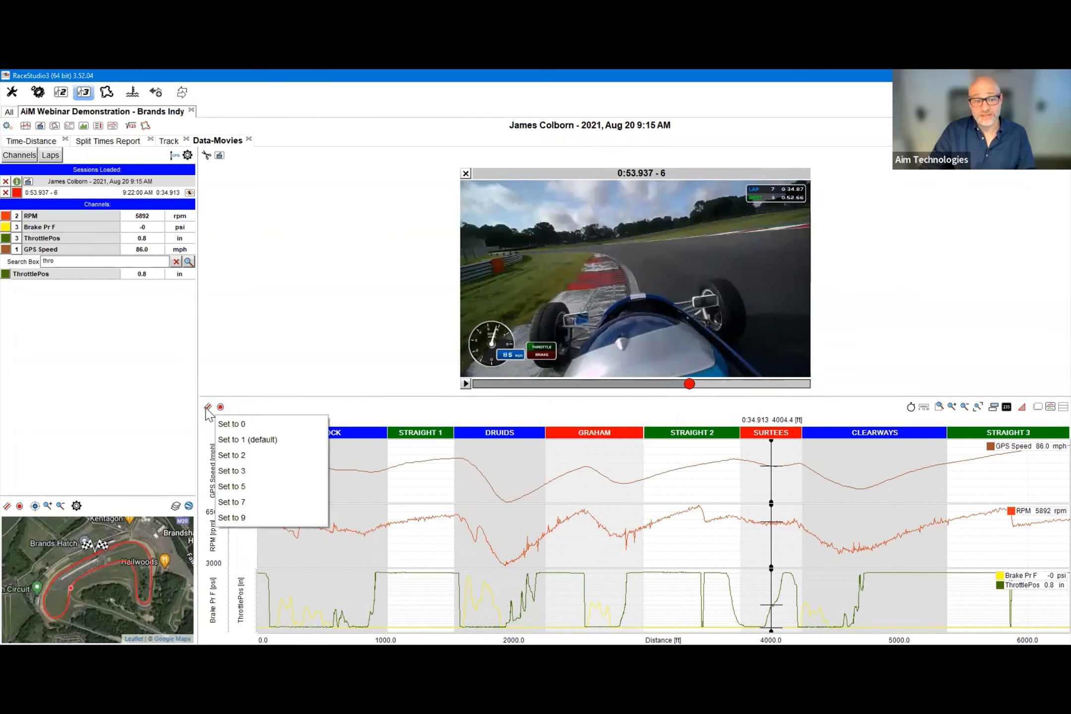
{"action": "left_click", "coordinate": [266, 518]}
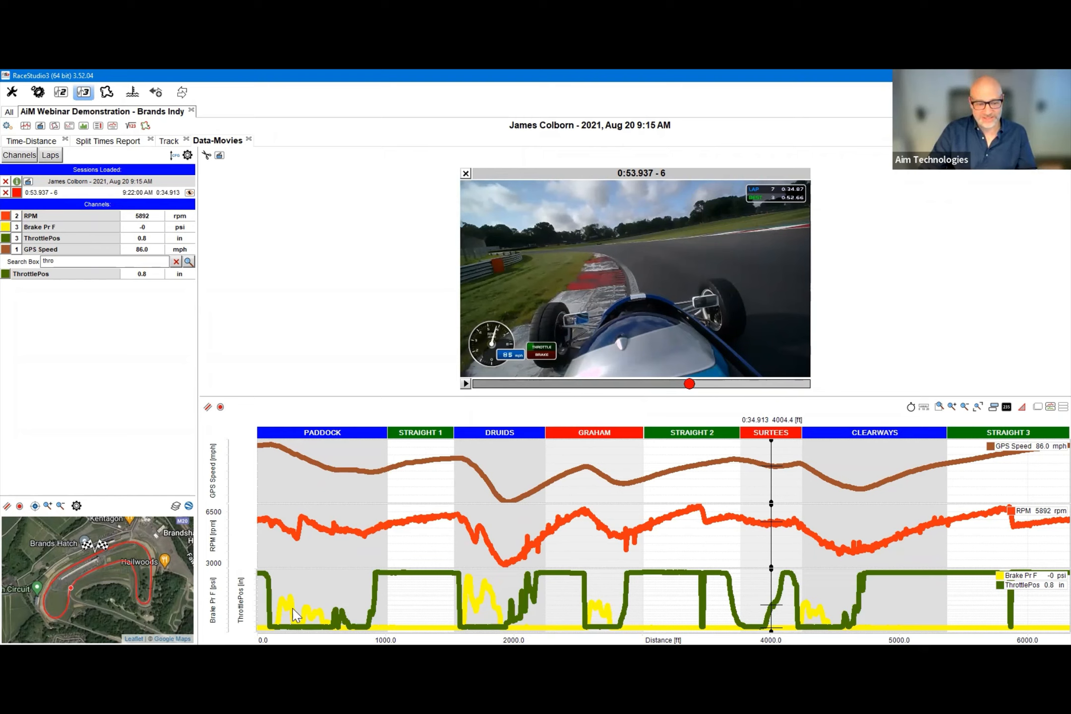
{"action": "left_click", "coordinate": [208, 407]}
{"action": "left_click", "coordinate": [254, 460]}
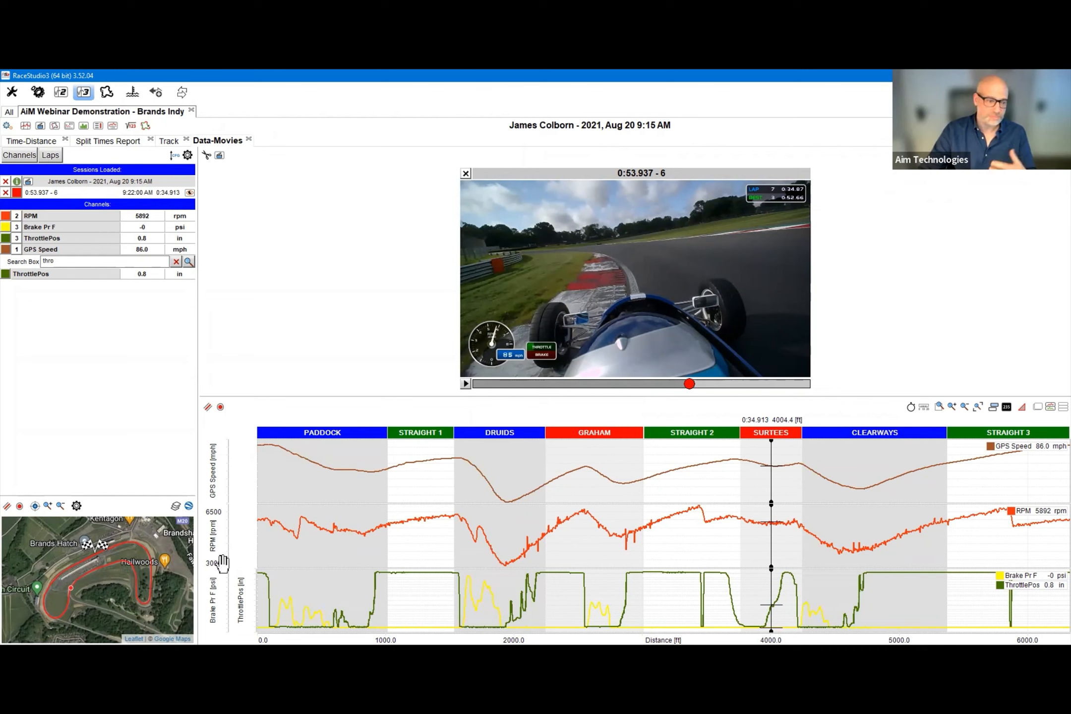
- Use the track map to place the data cursor in the Paddock braking zone at about 463 ft
{"action": "scroll", "coordinate": [108, 567], "scroll_direction": "up", "scroll_amount": 1}
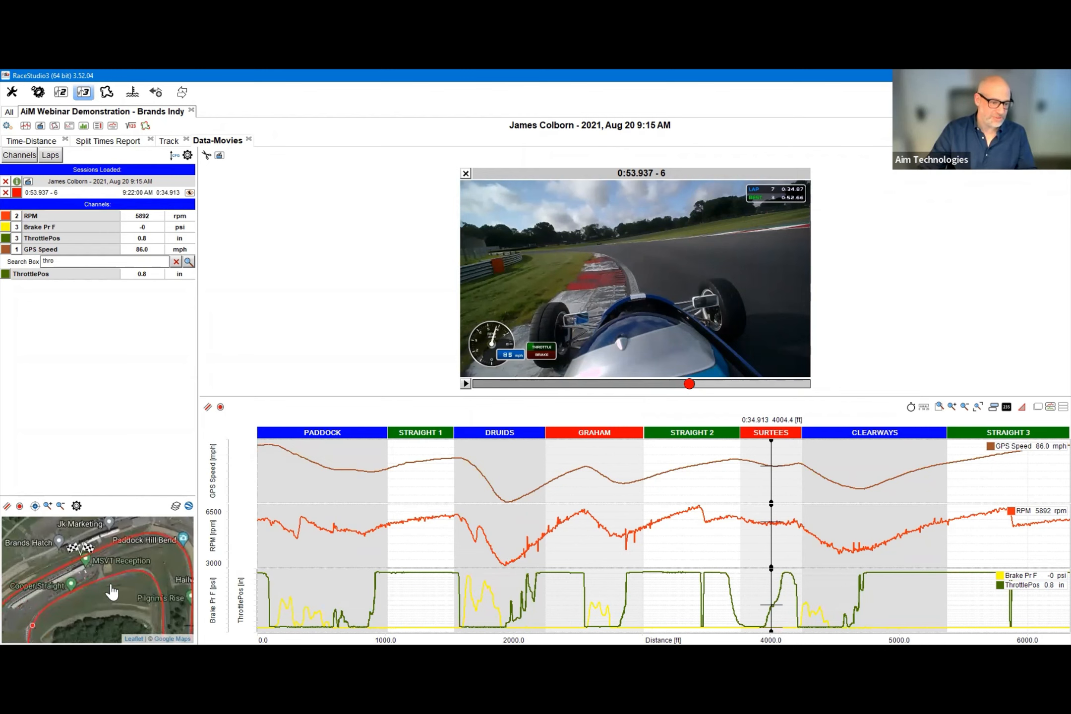
{"action": "scroll", "coordinate": [108, 619], "scroll_direction": "down", "scroll_amount": 2}
{"action": "left_click", "coordinate": [105, 570]}
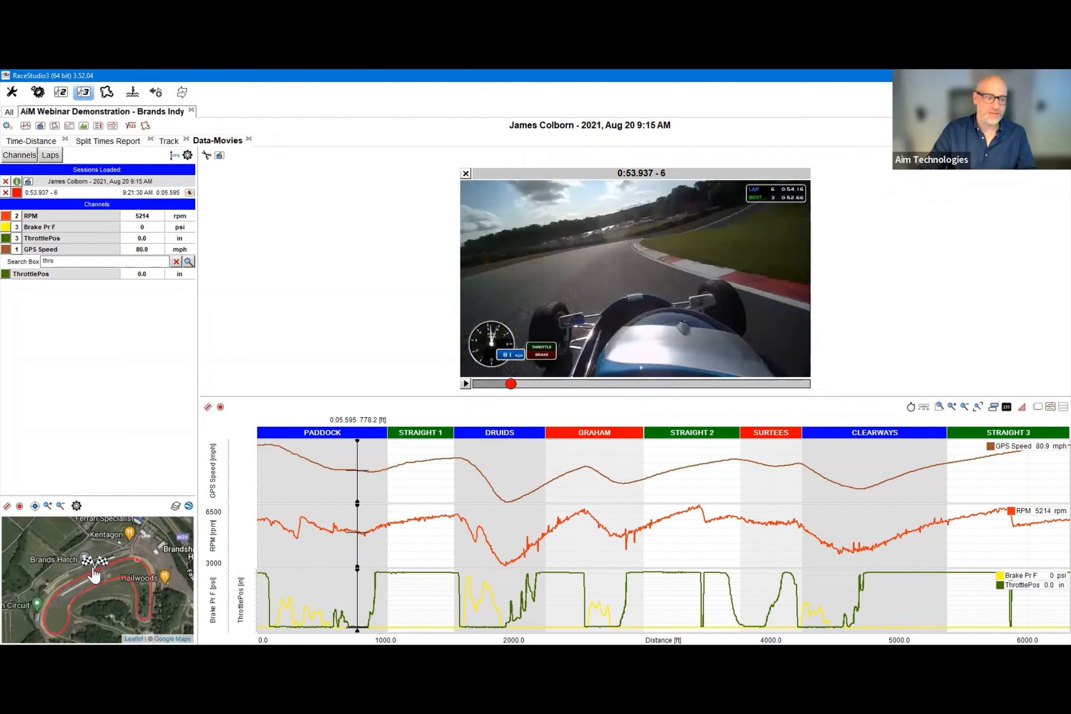
{"action": "left_click", "coordinate": [119, 561]}
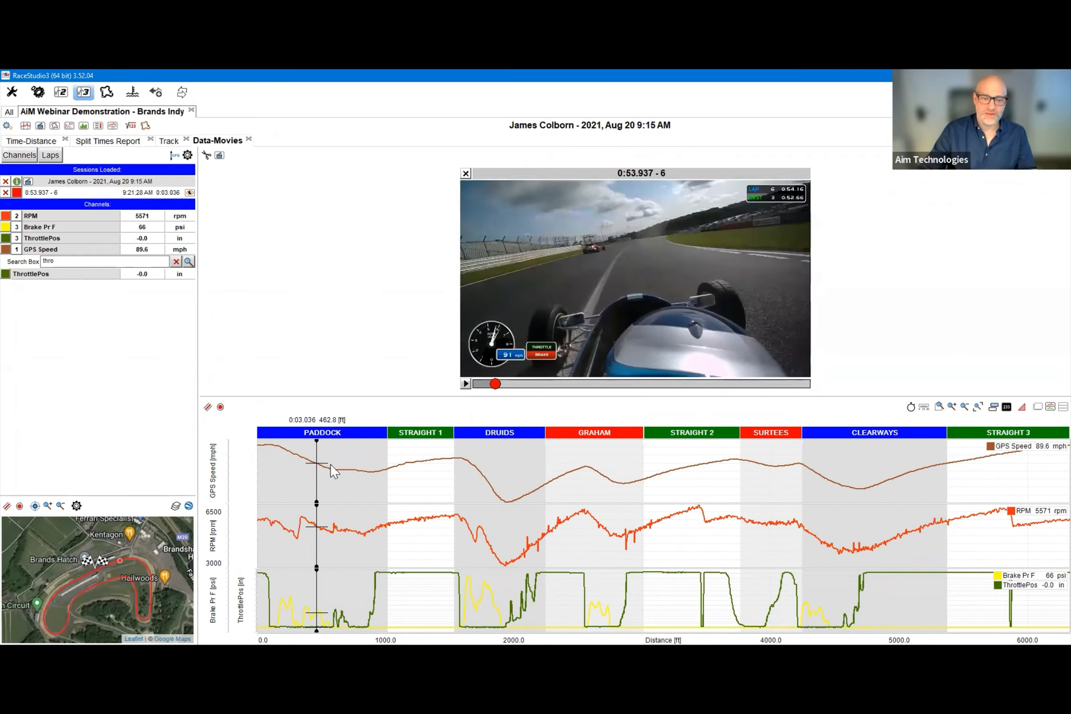
- Load the best lap and lap 5 for comparison in place of lap 6
{"action": "left_click", "coordinate": [50, 155]}
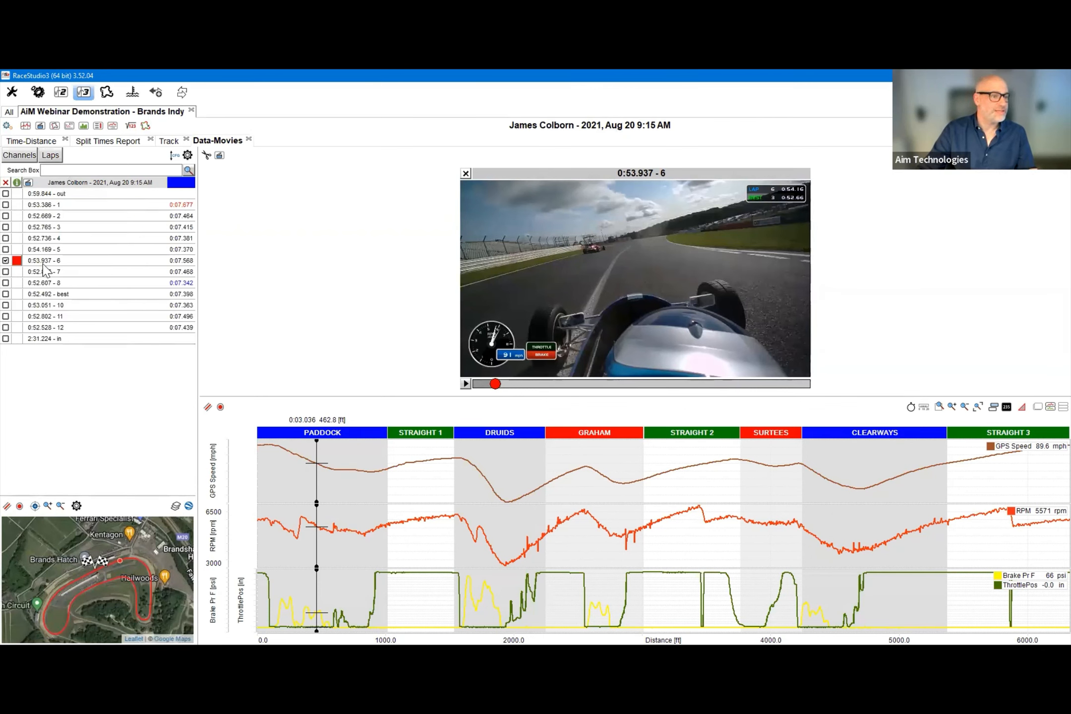
{"action": "left_click", "coordinate": [6, 294]}
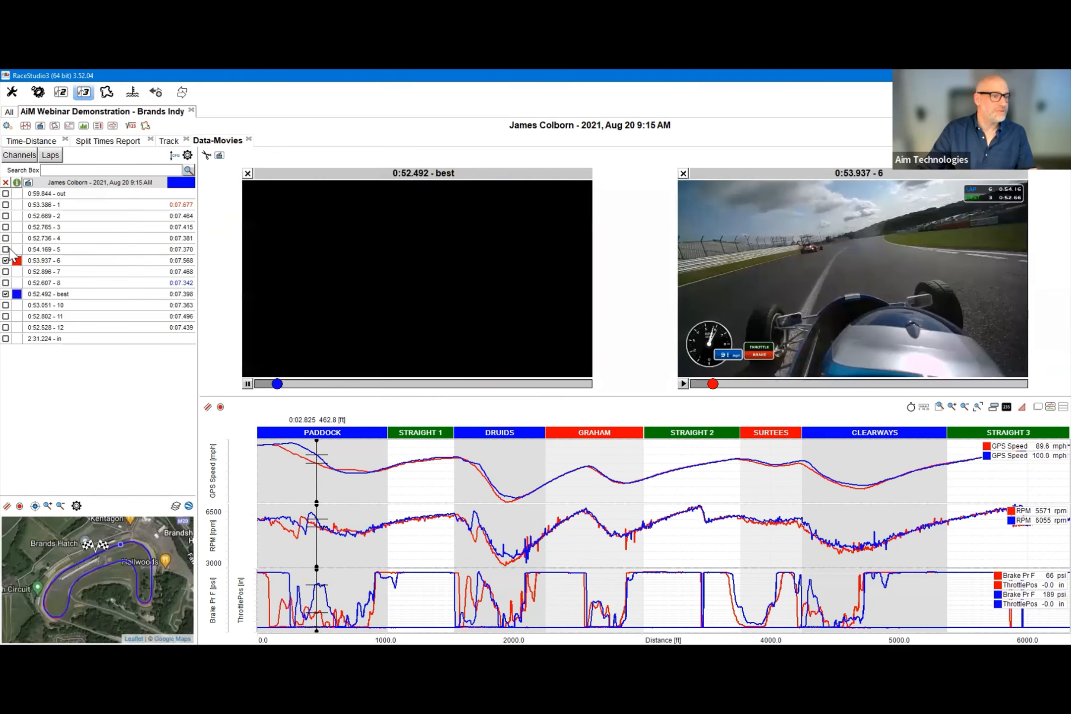
{"action": "left_click", "coordinate": [5, 249]}
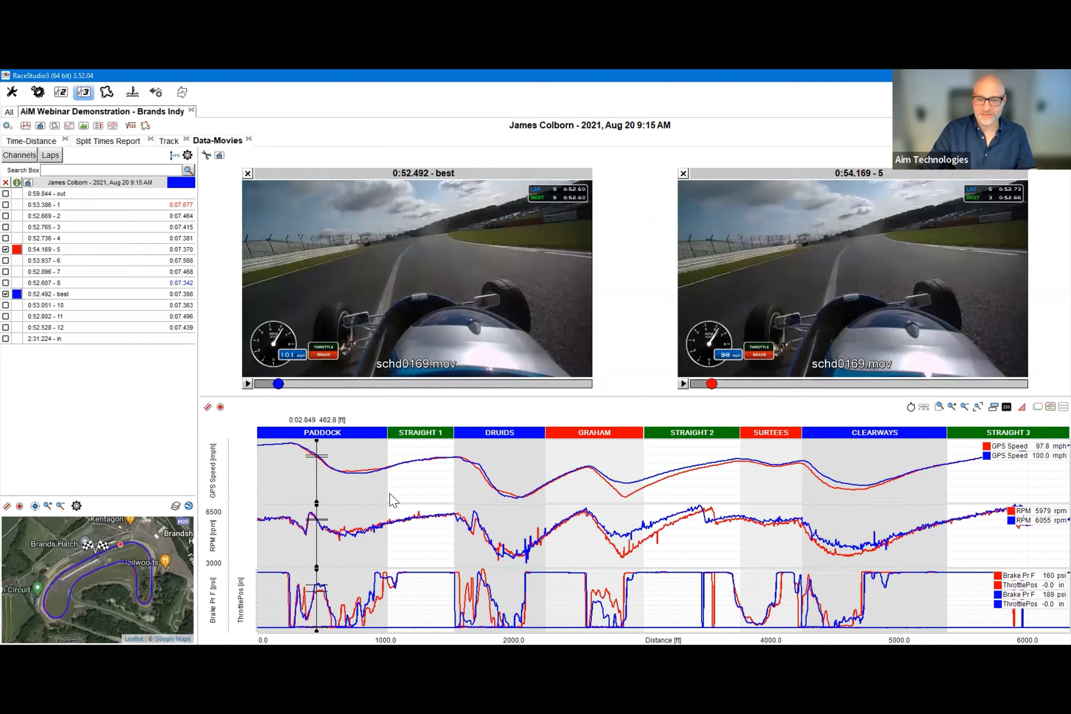
- Compare the two laps at the GRAHAM corner exit, about 2942 ft, and save the profile
{"action": "left_click", "coordinate": [628, 495]}
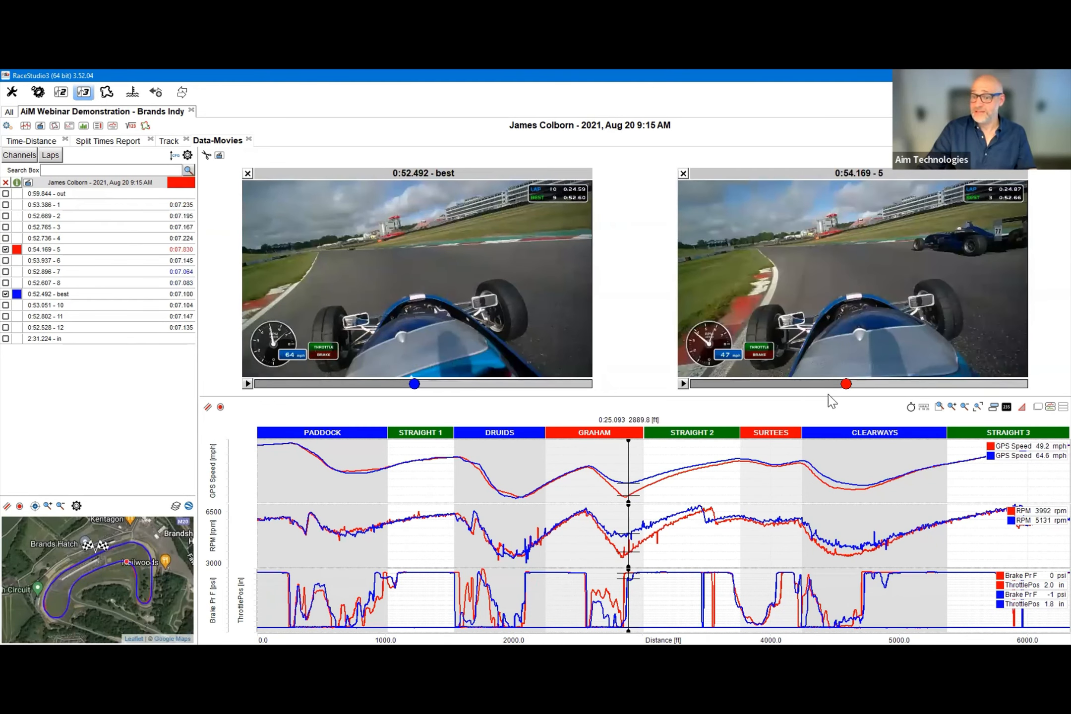
{"action": "mouse_move", "coordinate": [617, 518]}
{"action": "left_mouse_down"}
{"action": "mouse_move", "coordinate": [560, 513]}
{"action": "mouse_move", "coordinate": [662, 519]}
{"action": "mouse_move", "coordinate": [635, 521]}
{"action": "left_mouse_up"}
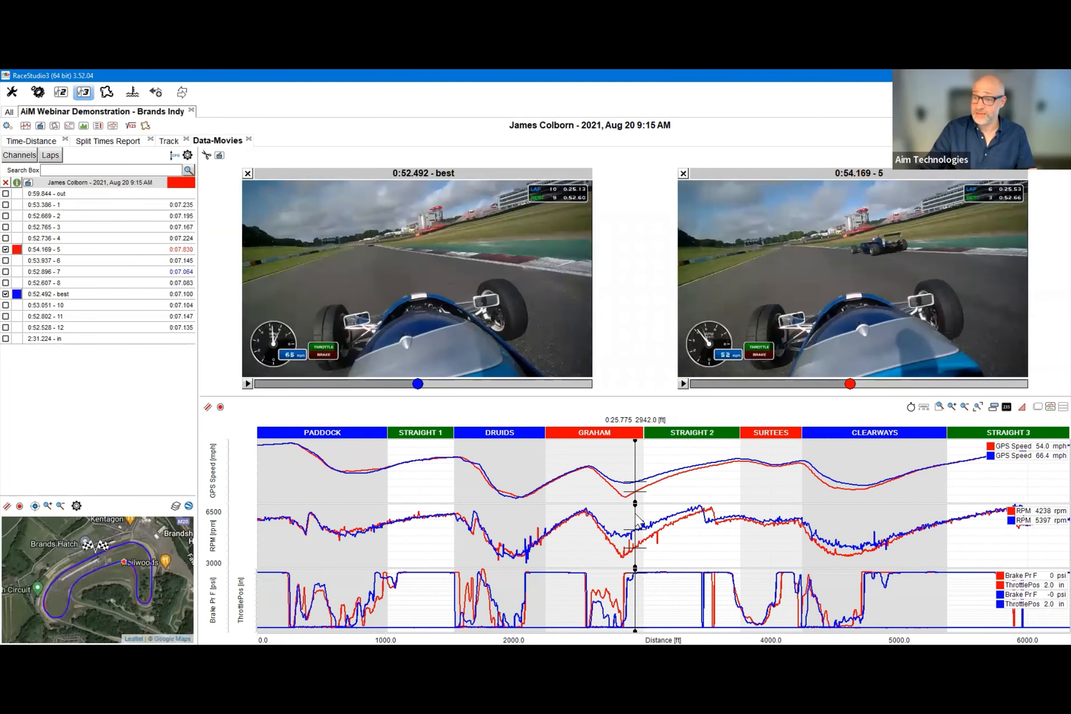
{"action": "left_click", "coordinate": [10, 127]}
{"action": "left_click", "coordinate": [23, 164]}
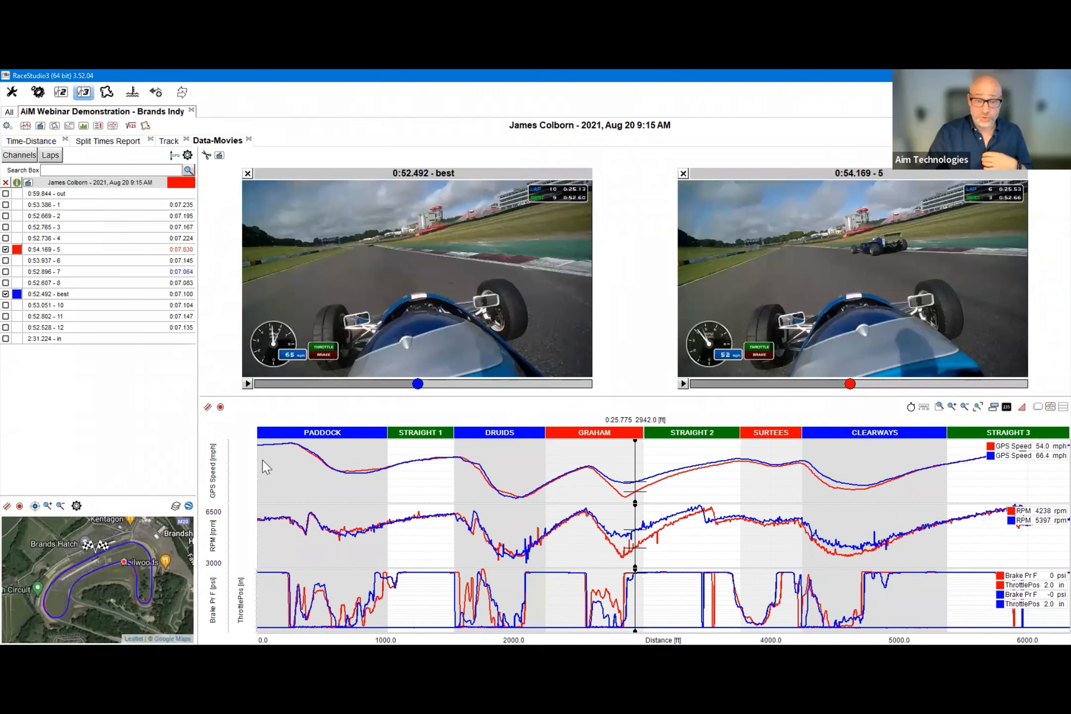
- Zoom the graph to the GRAHAM split and play both lap videos from its start at about 2301 ft
{"action": "left_click", "coordinate": [602, 436]}
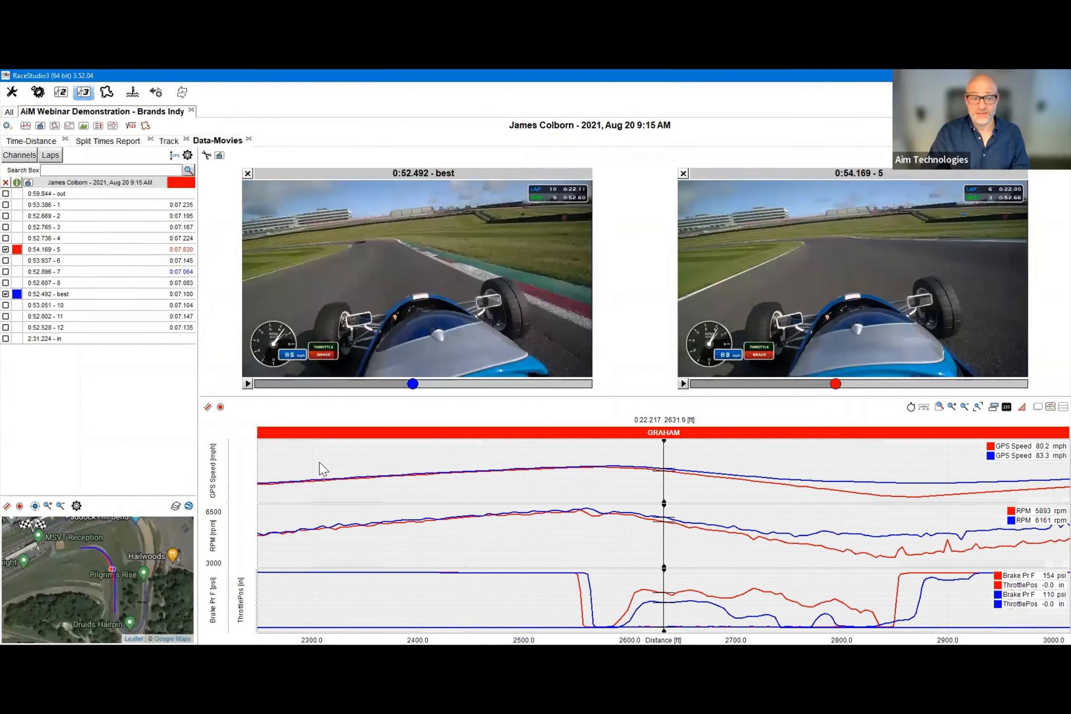
{"action": "left_click", "coordinate": [276, 468]}
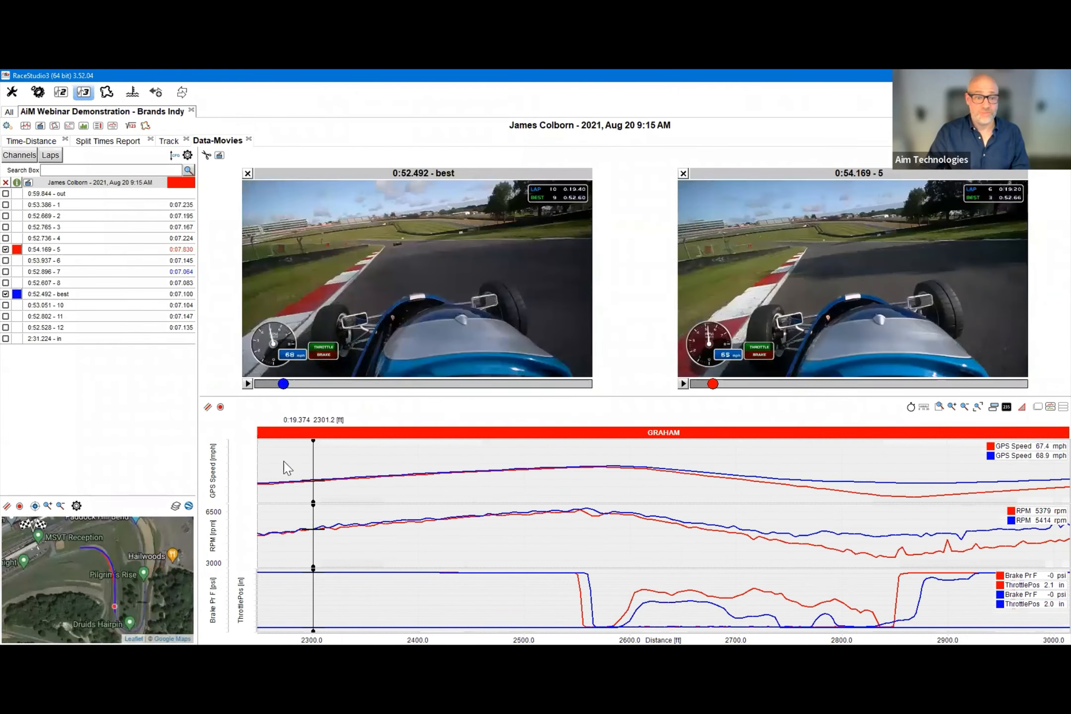
{"action": "left_click", "coordinate": [683, 383]}
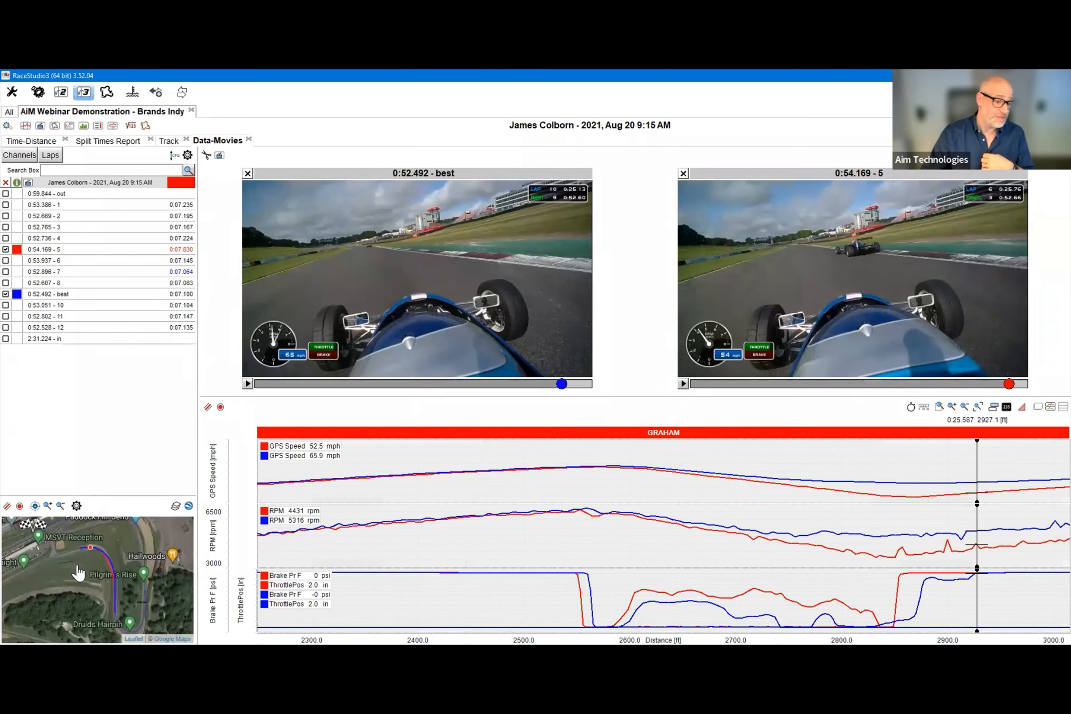
- Return both lap videos to the start of GRAHAM at about 2264 ft and play them to about 2791 ft with the track map enlarged
{"action": "scroll", "coordinate": [78, 574], "scroll_direction": "up", "scroll_amount": 3}
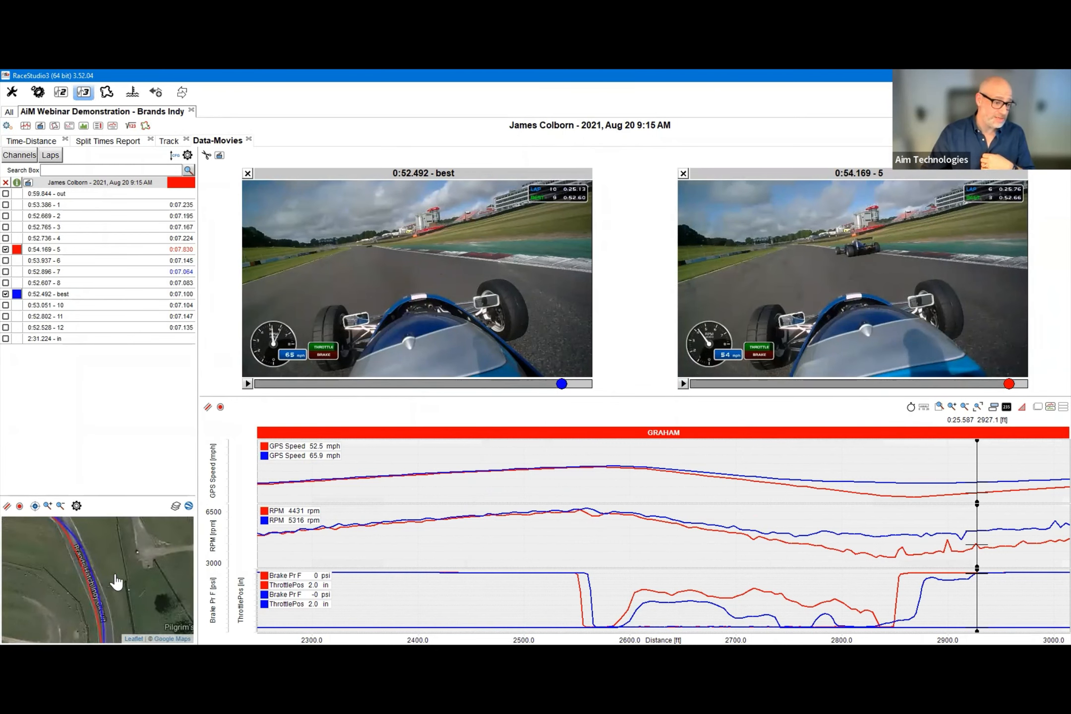
{"action": "left_click_drag", "start_coordinate": [1008, 384], "coordinate": [696, 388]}
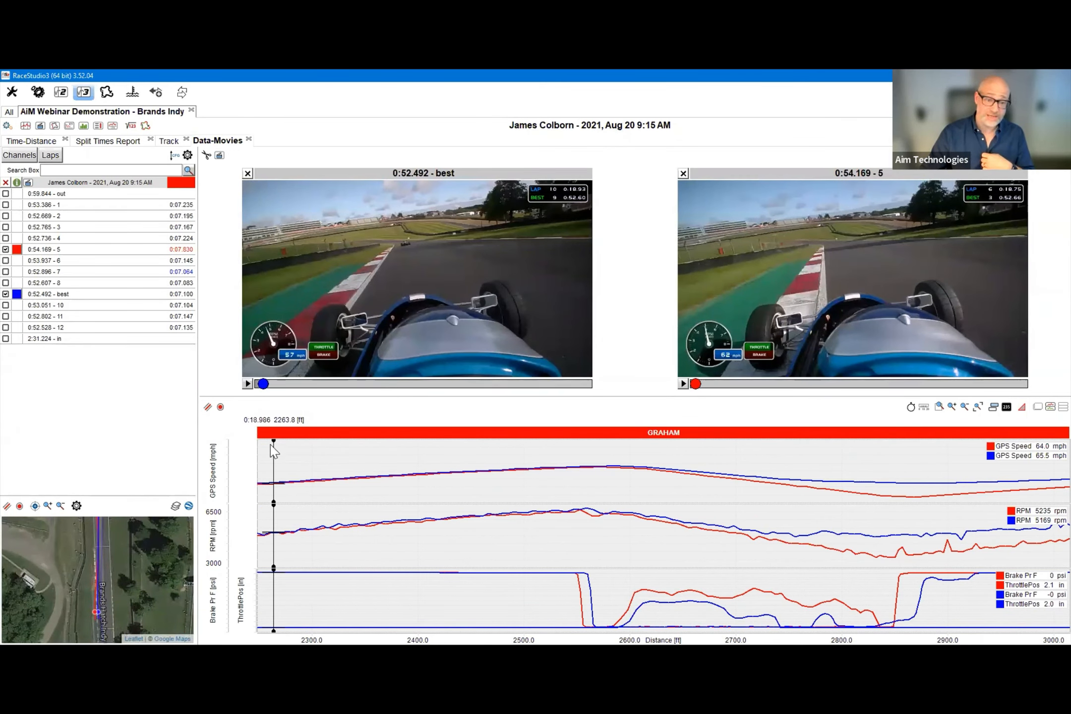
{"action": "left_click", "coordinate": [247, 383]}
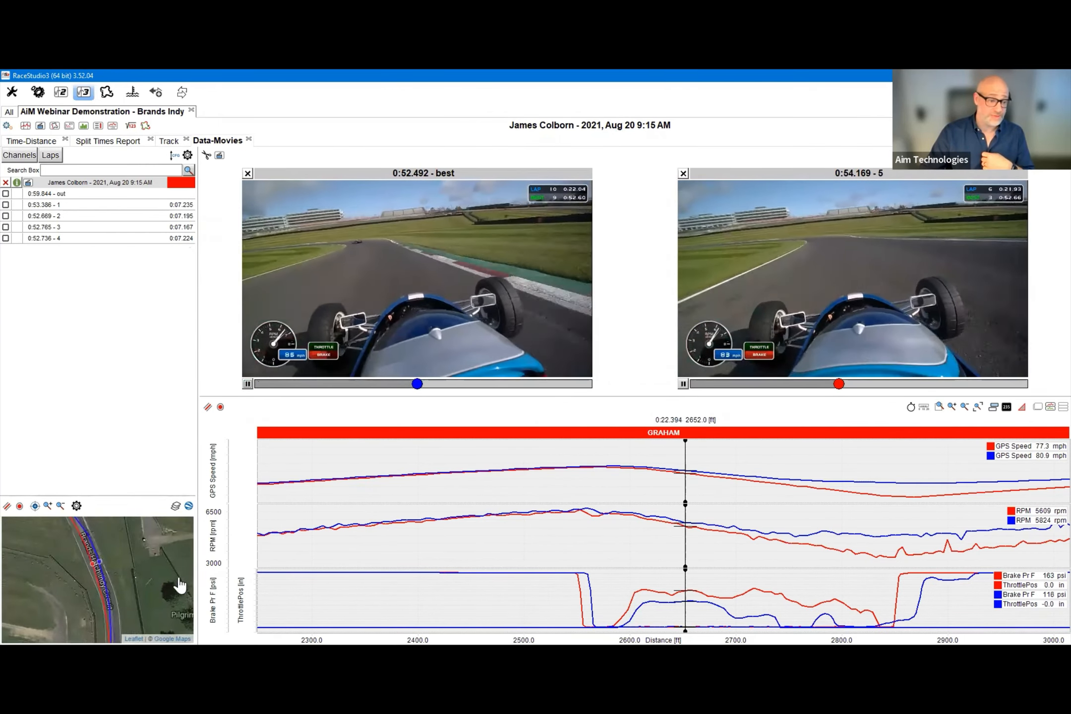
{"action": "left_click", "coordinate": [248, 383]}
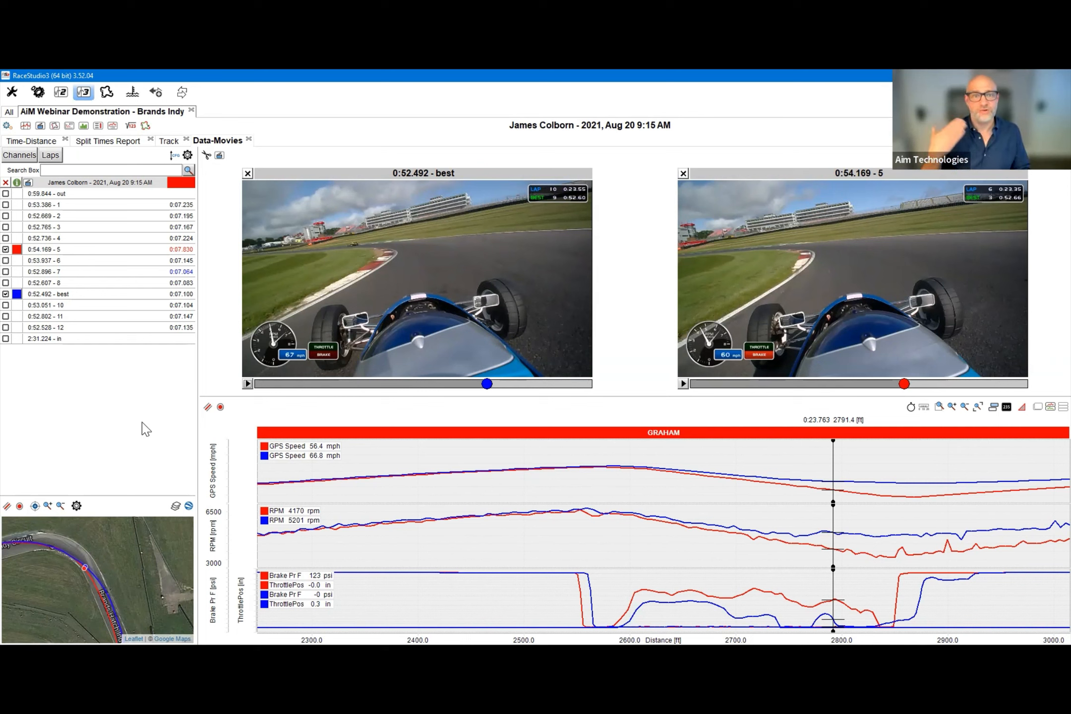
- Load the AiM GPS Data Analysis profile for the session
{"action": "left_click", "coordinate": [7, 125]}
{"action": "left_click", "coordinate": [109, 458]}
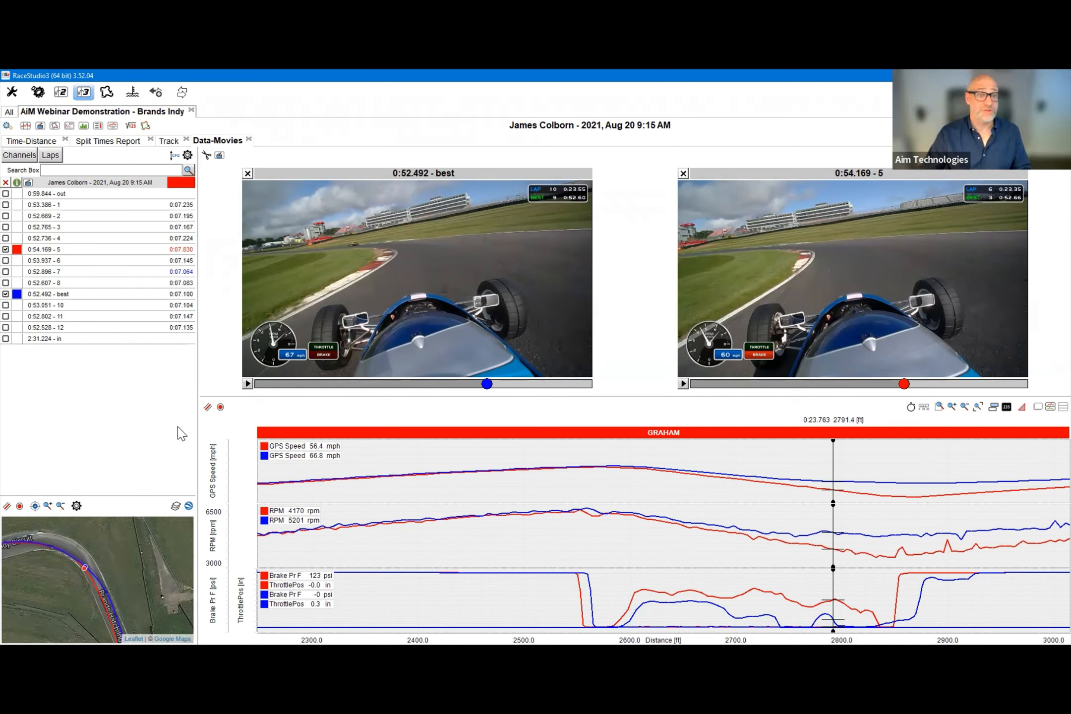
{"action": "left_click", "coordinate": [7, 125]}
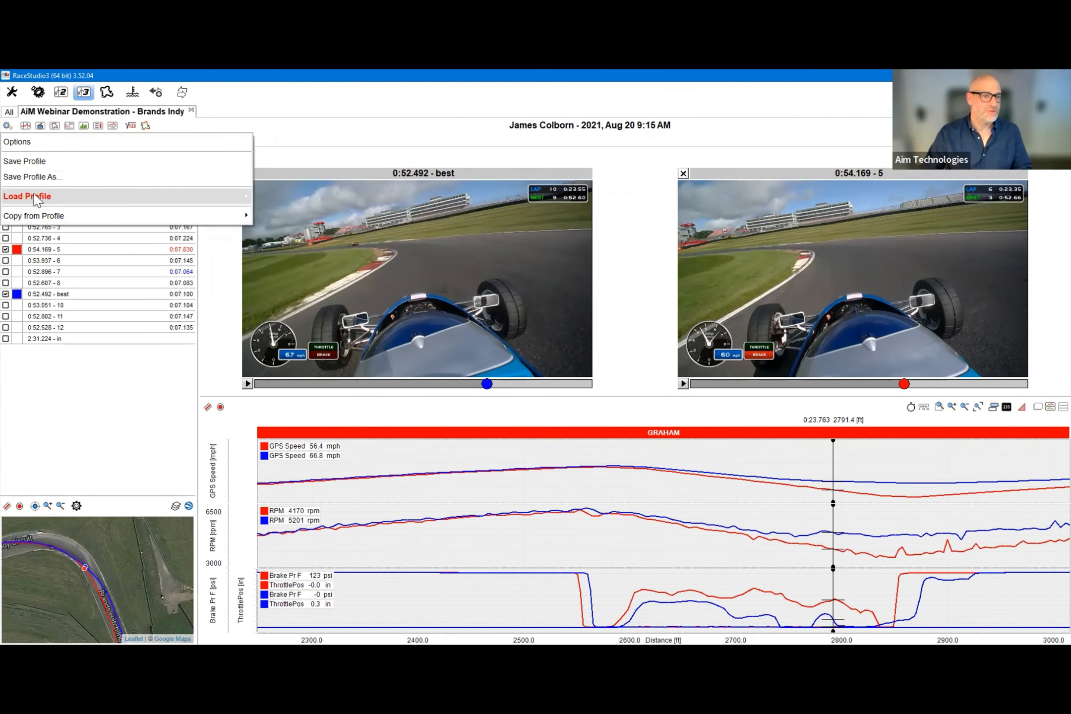
{"action": "mouse_move", "coordinate": [35, 197]}
{"action": "left_click", "coordinate": [334, 213]}
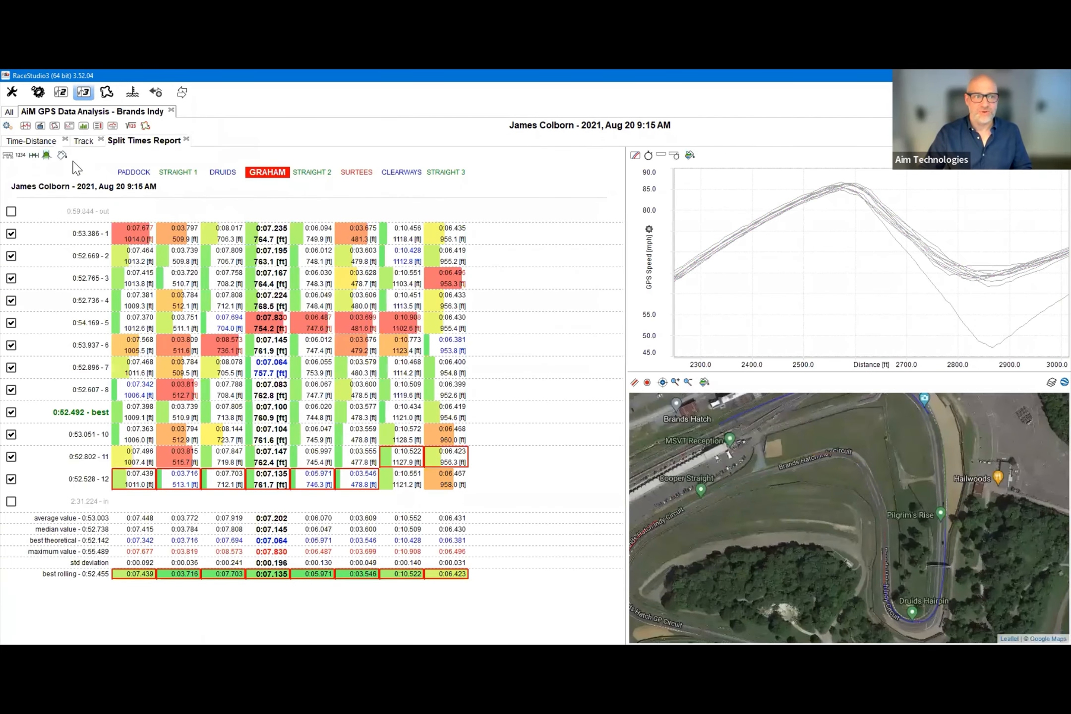
- Review the profile's full-lap Time-Distance graph, its Track view and its Split Times Report
{"action": "left_click", "coordinate": [47, 142]}
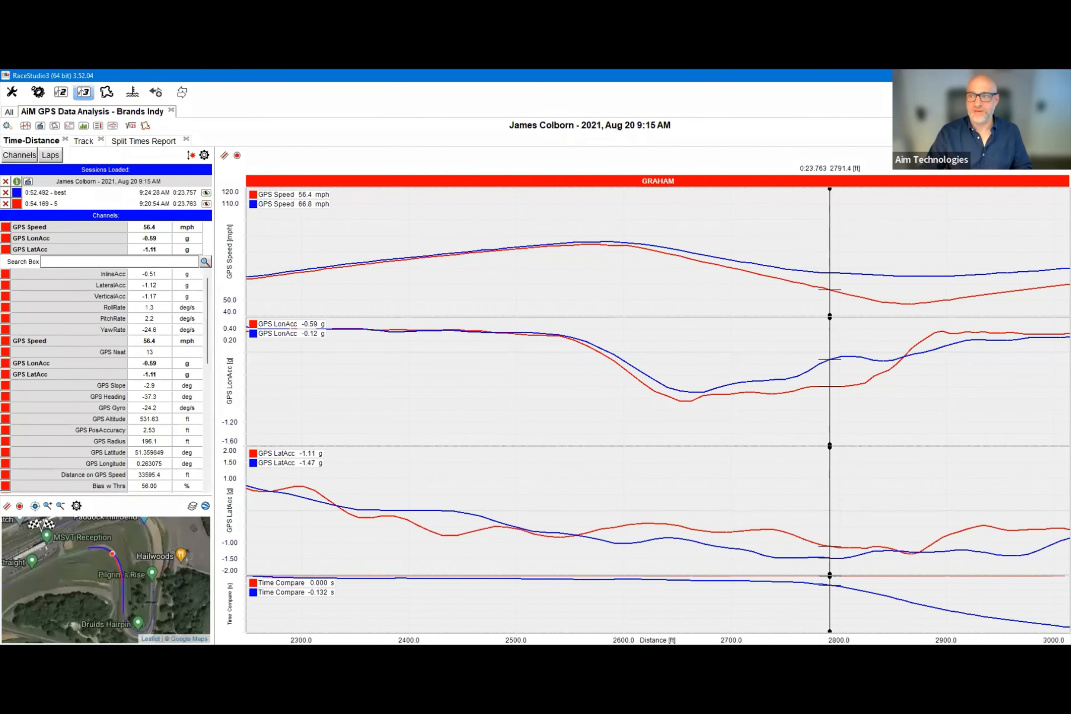
{"action": "double_click", "coordinate": [408, 383]}
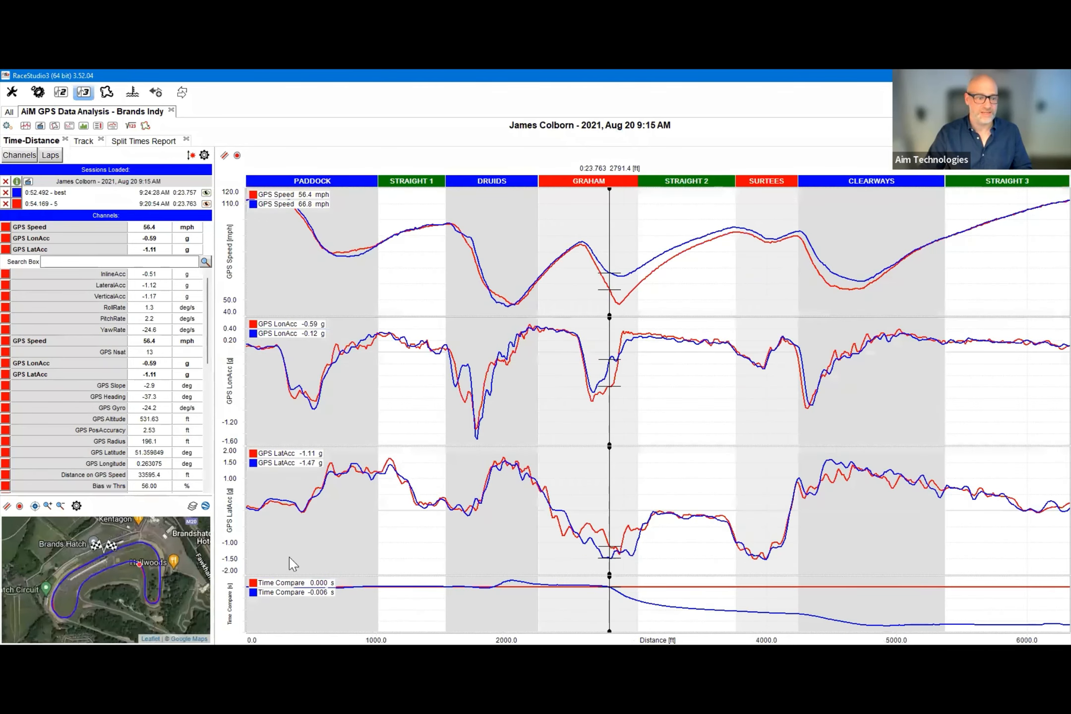
{"action": "left_click", "coordinate": [86, 143]}
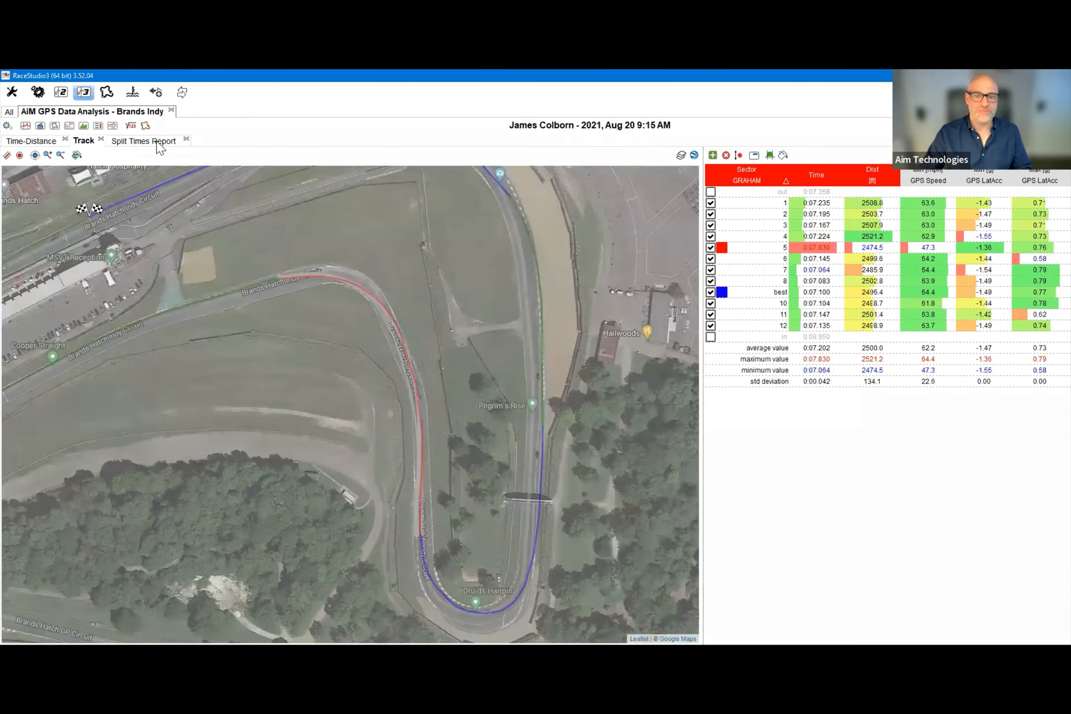
{"action": "left_click", "coordinate": [152, 144]}
{"action": "left_click", "coordinate": [30, 141]}
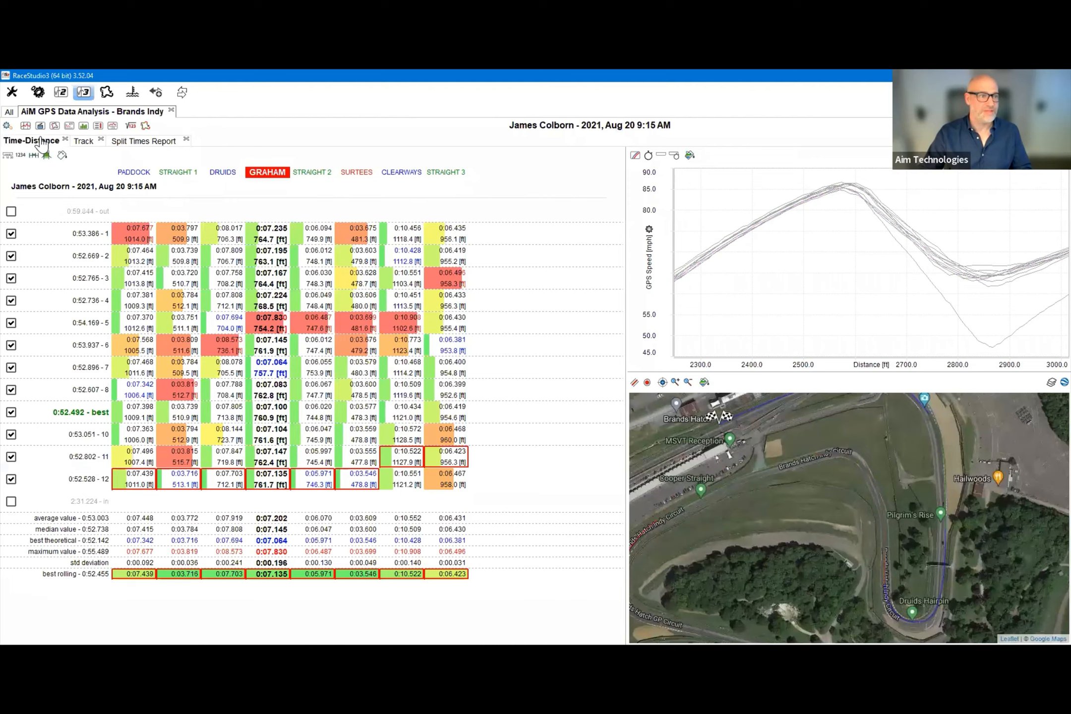
- Load the AiM Webinar Demonstration profile and show its Data-Movies layout
{"action": "left_click", "coordinate": [7, 126]}
{"action": "mouse_move", "coordinate": [79, 196]}
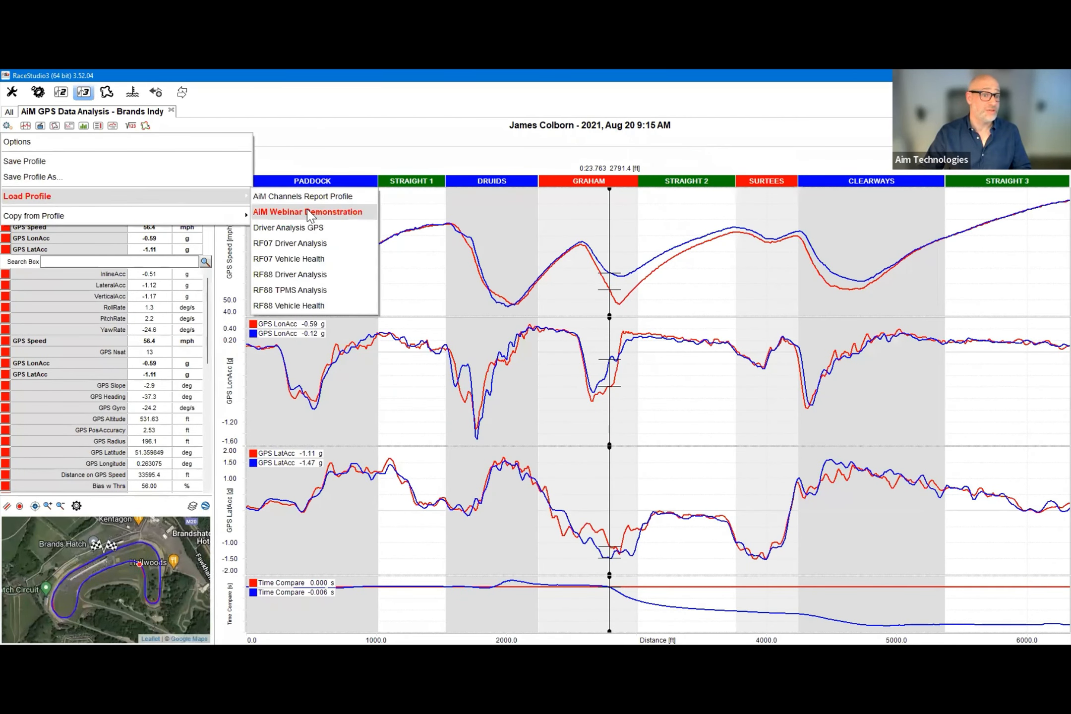
{"action": "left_click", "coordinate": [325, 213]}
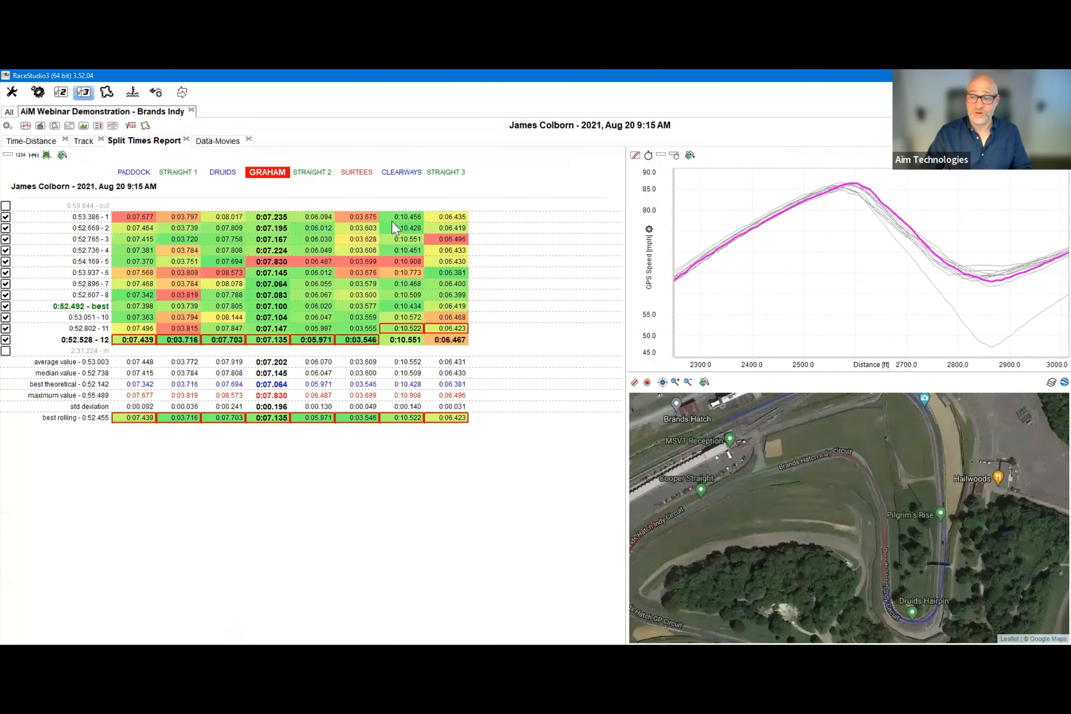
{"action": "left_click", "coordinate": [233, 143]}
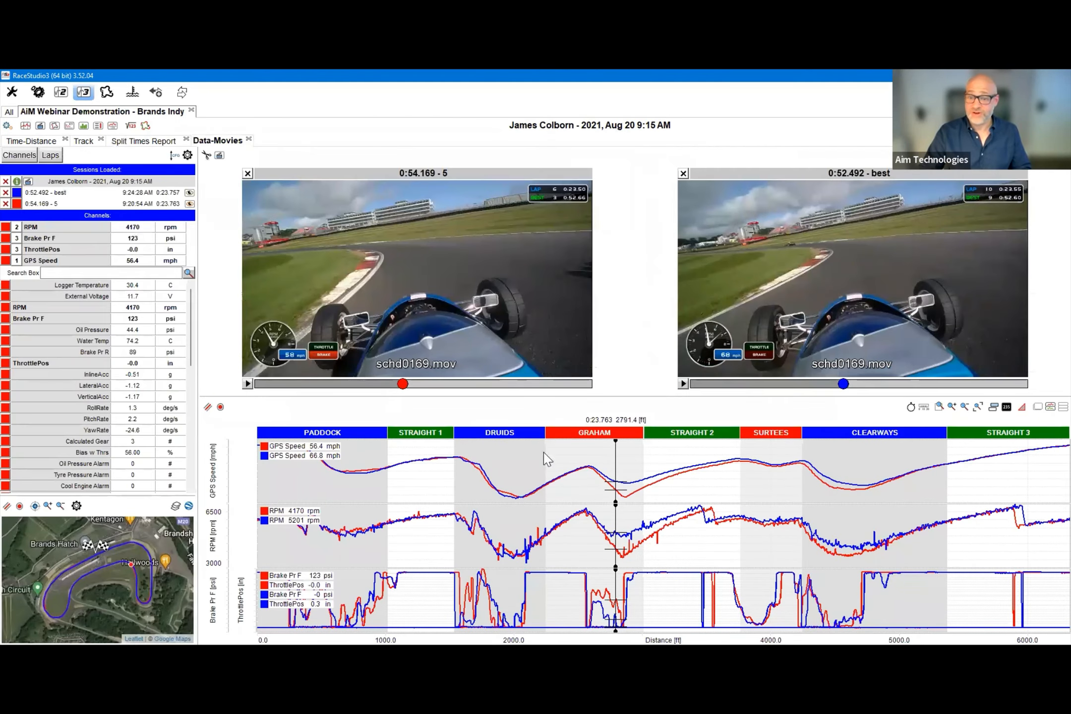
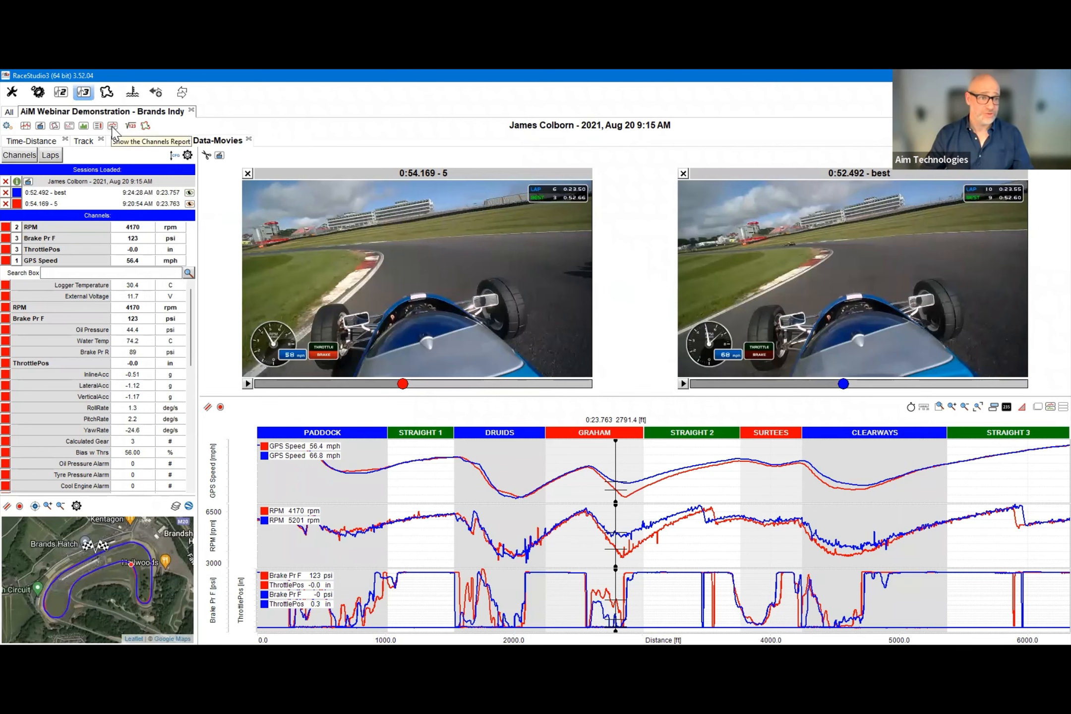
- Add a Channels Report to the profile, save the profile and widen the report's table area
{"action": "left_click", "coordinate": [112, 126]}
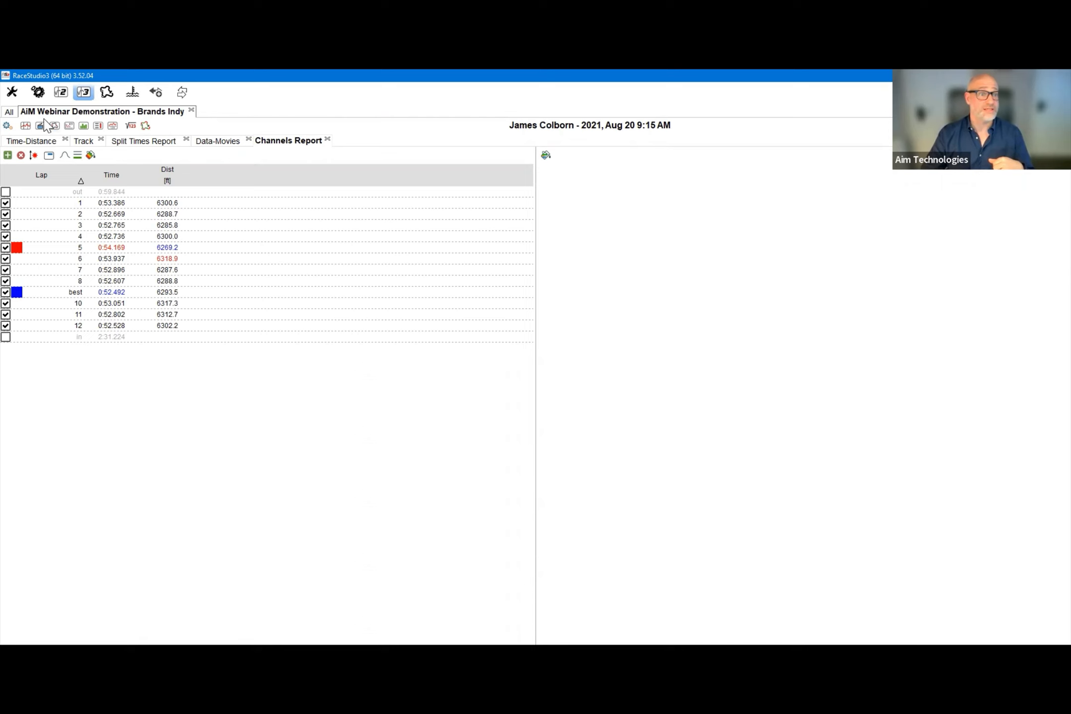
{"action": "left_click", "coordinate": [7, 126]}
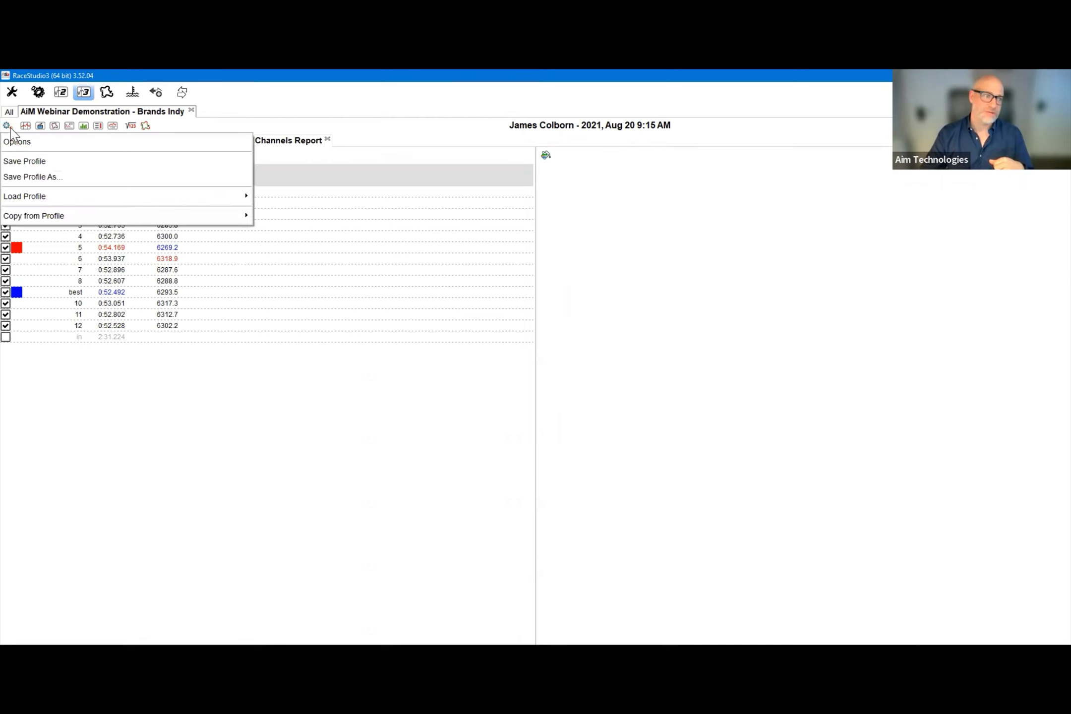
{"action": "left_click", "coordinate": [30, 164]}
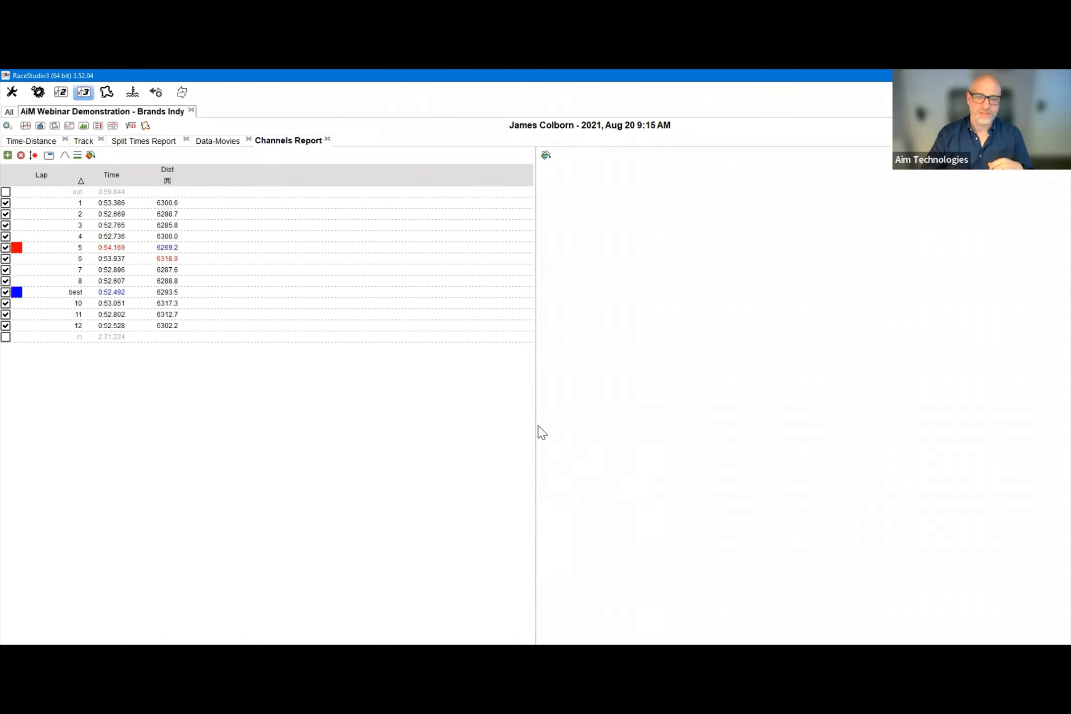
{"action": "left_click_drag", "start_coordinate": [534, 424], "coordinate": [686, 439]}
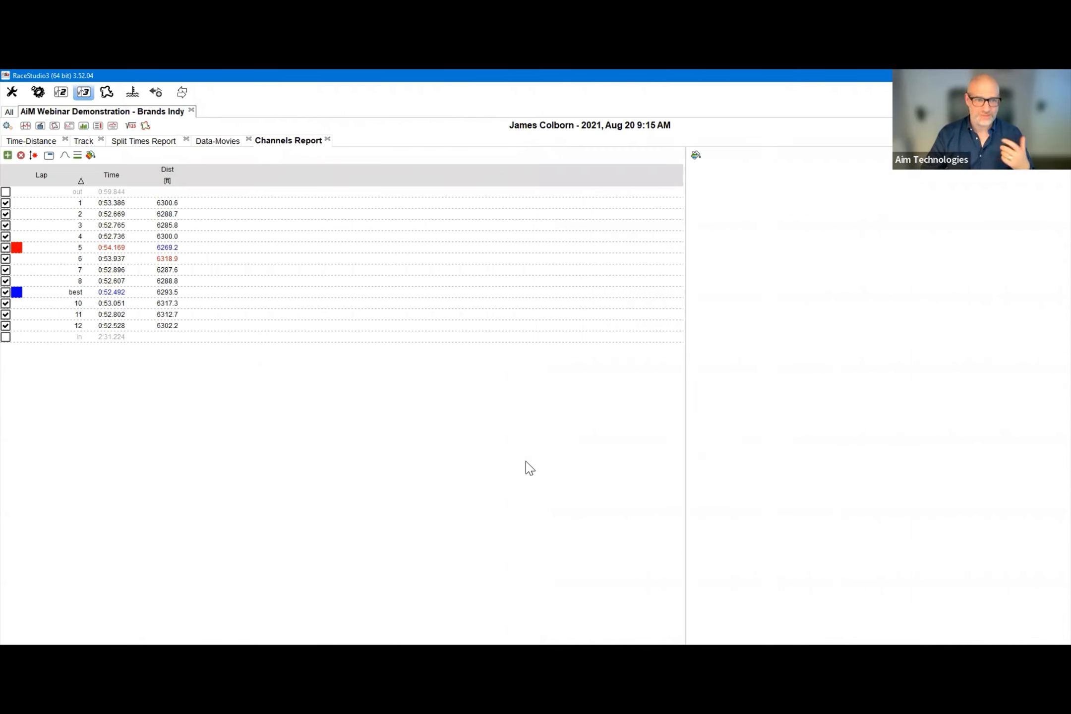
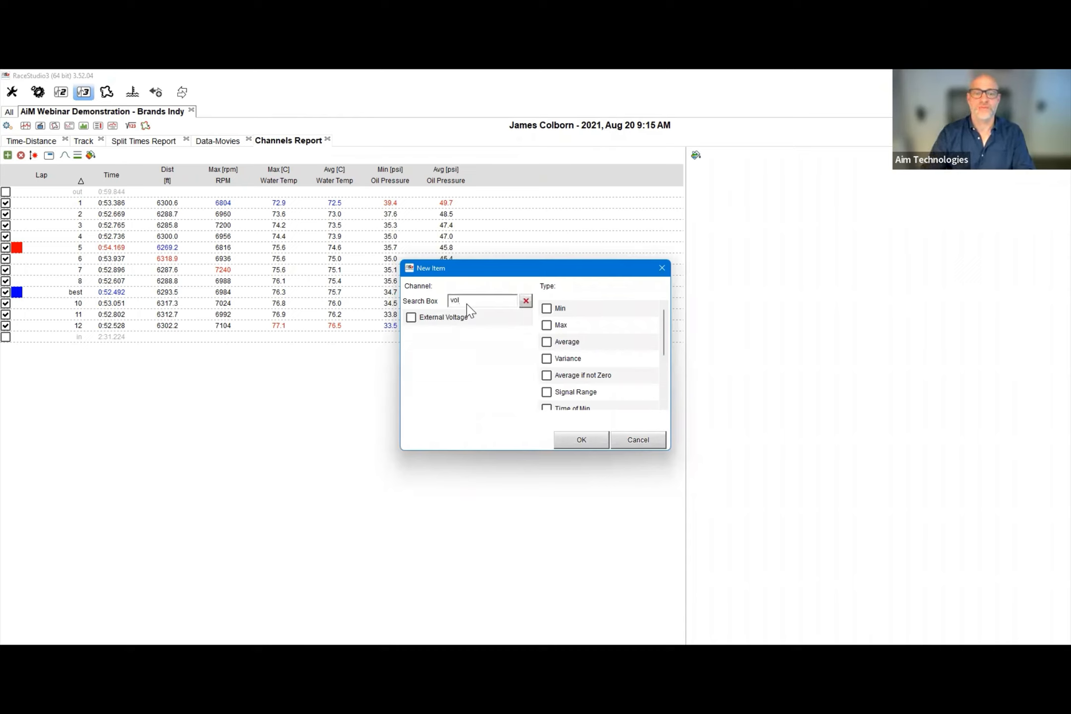
- Add the minimum External Voltage as a column in the Channels Report
{"action": "left_click", "coordinate": [411, 317]}
{"action": "left_click", "coordinate": [547, 308]}
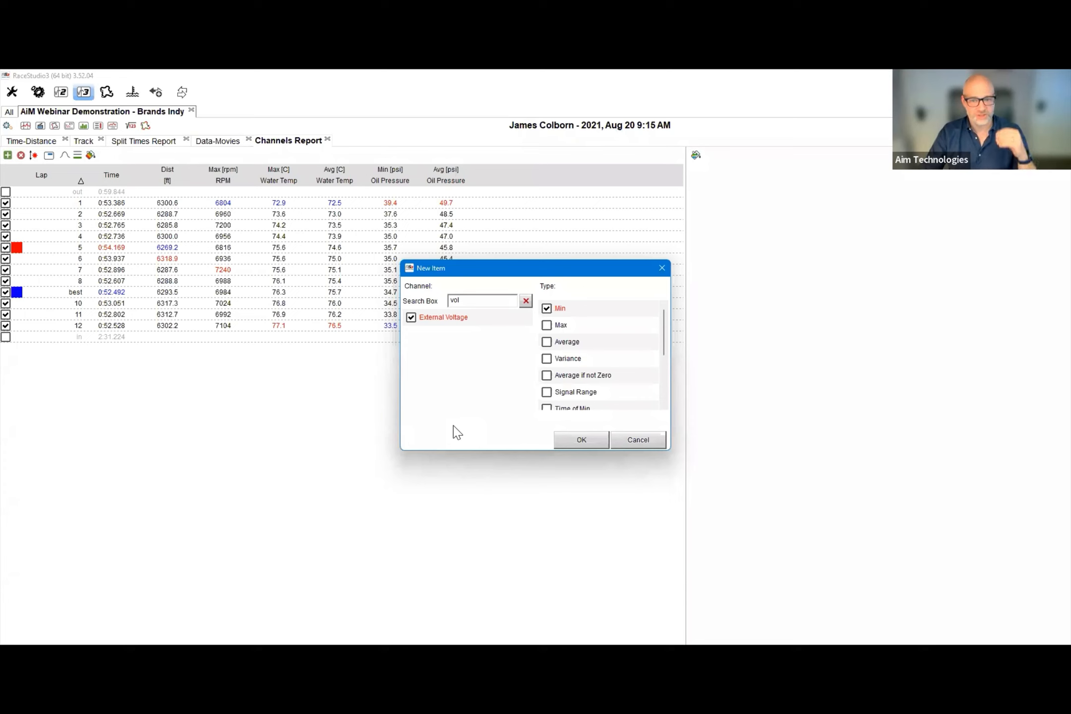
{"action": "left_click", "coordinate": [588, 442]}
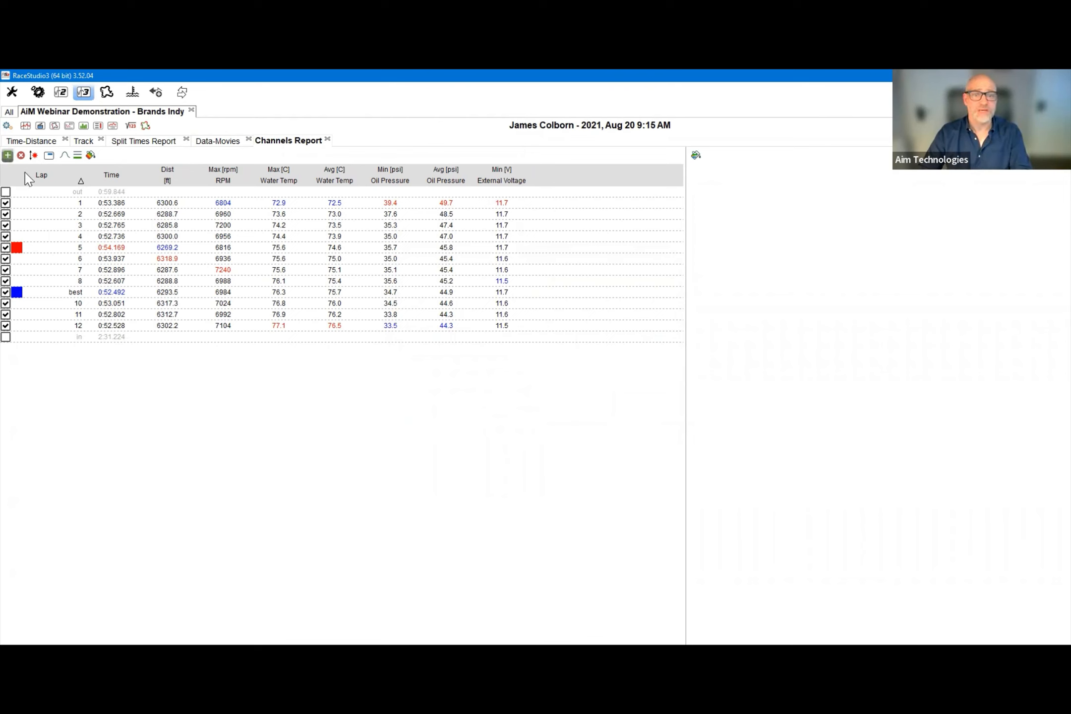
- Add columns for the average Pressure FL, FR, RL and RR and widen the table area to fit them
{"action": "left_click", "coordinate": [7, 155]}
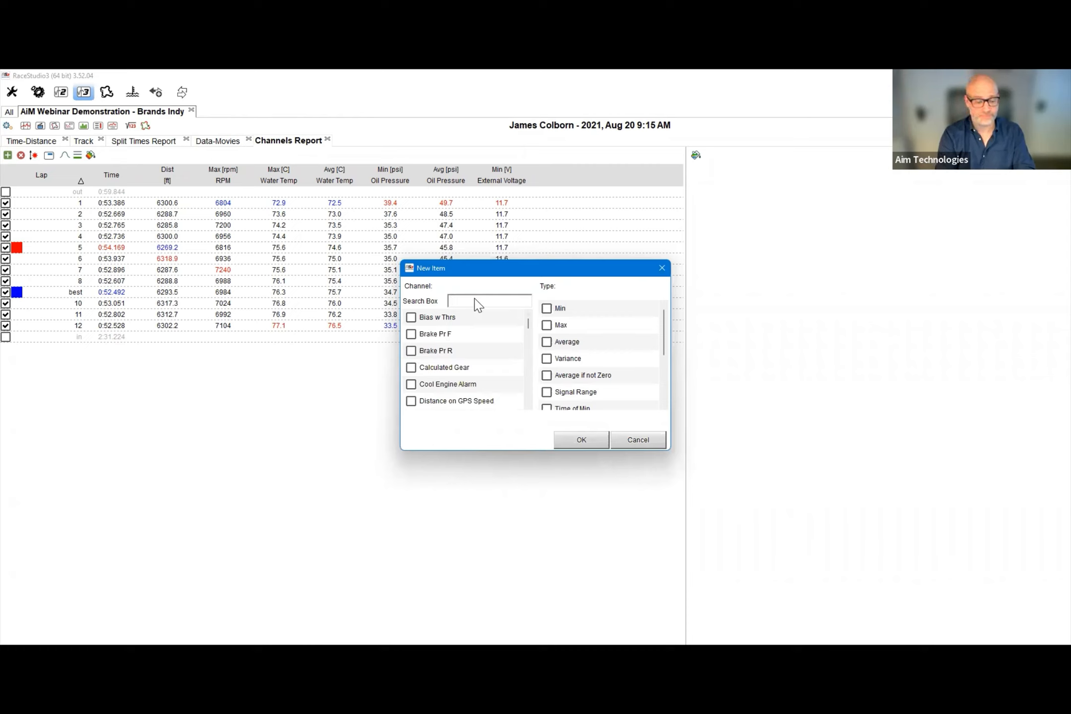
{"action": "type", "text": "pressre"}
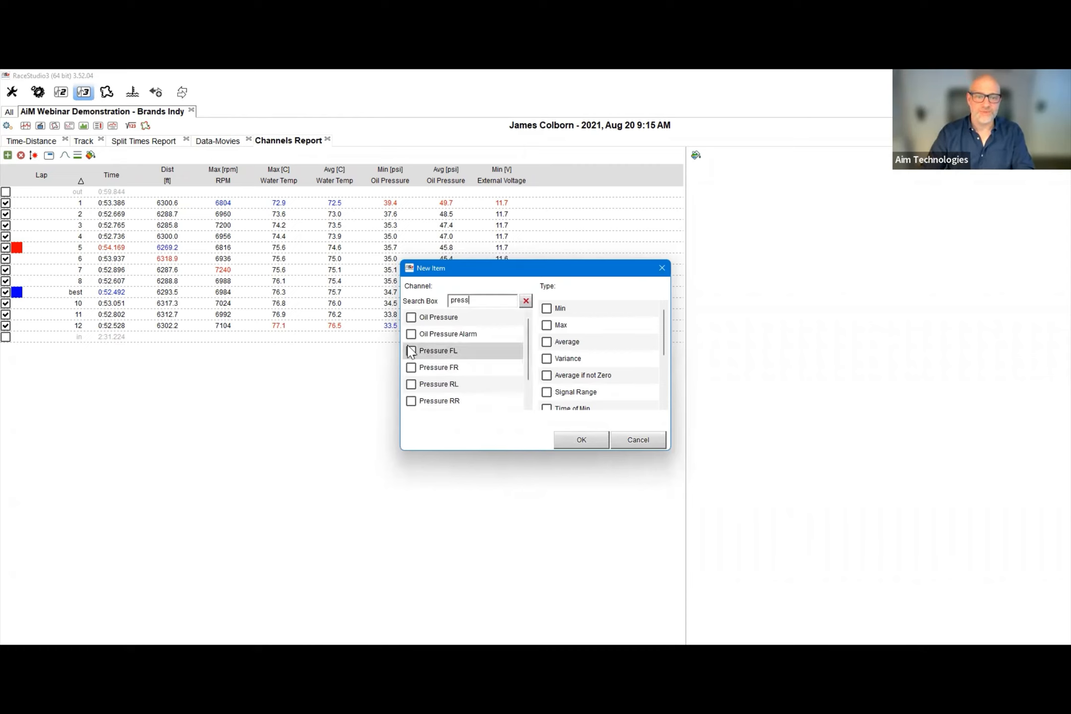
{"action": "left_click", "coordinate": [410, 353]}
{"action": "left_click", "coordinate": [413, 367]}
{"action": "left_click", "coordinate": [414, 384]}
{"action": "left_click", "coordinate": [415, 401]}
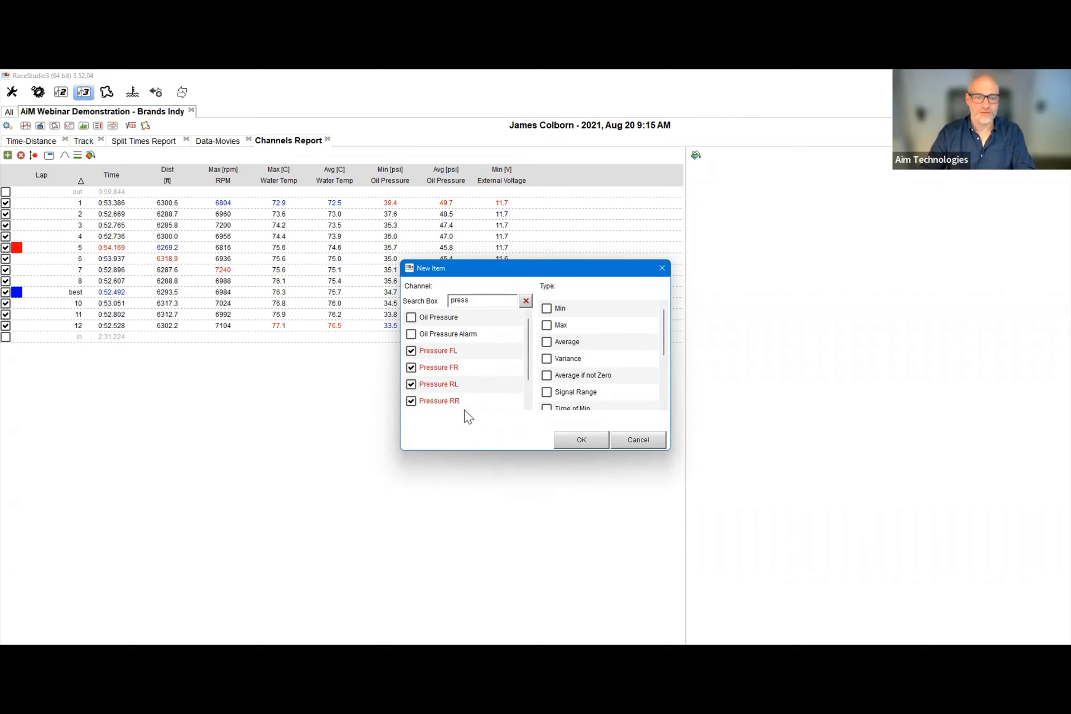
{"action": "left_click", "coordinate": [548, 343]}
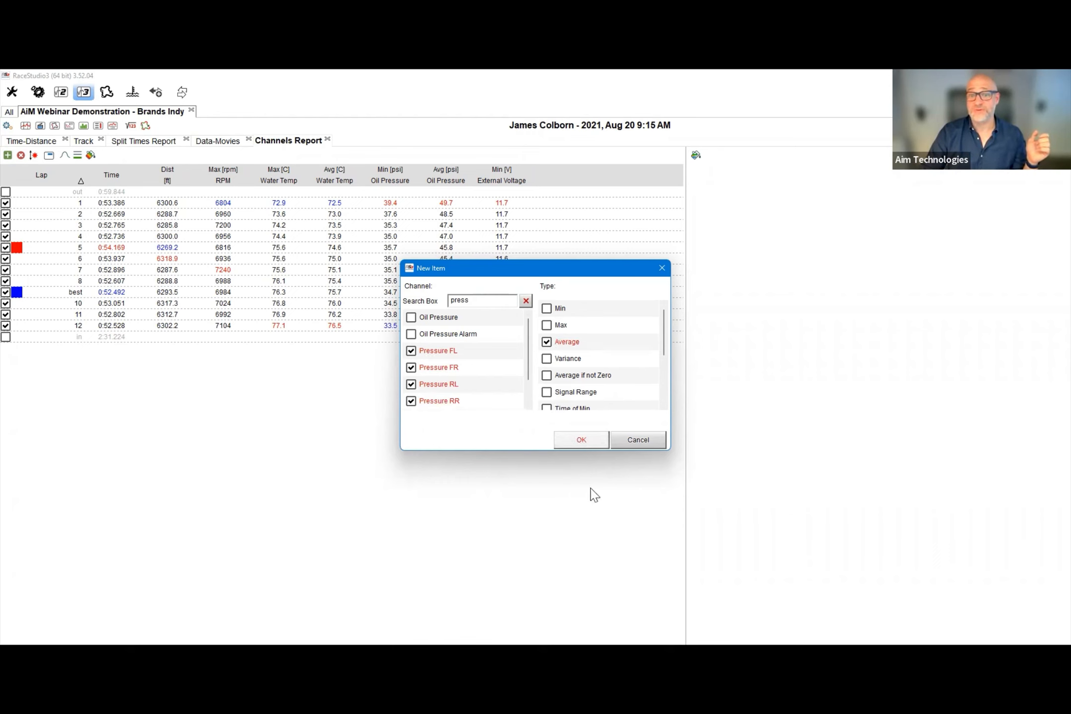
{"action": "left_click_drag", "start_coordinate": [685, 461], "coordinate": [738, 463]}
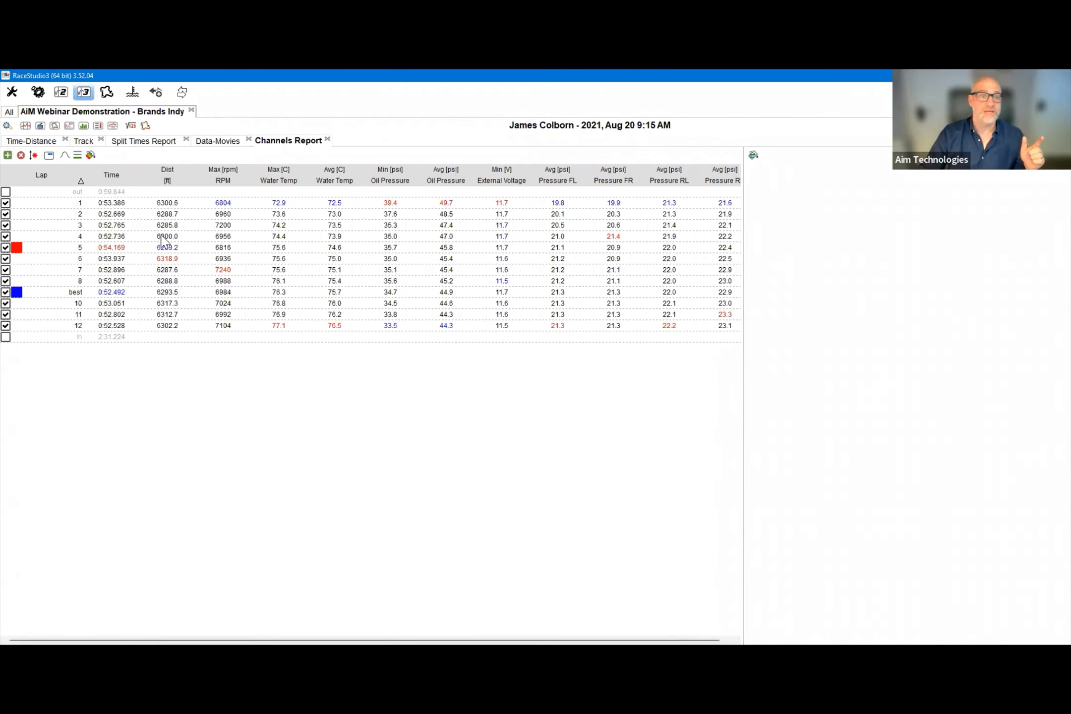
- Plot the average Pressure FL and the average Pressure RL against lap number
{"action": "left_click", "coordinate": [161, 236]}
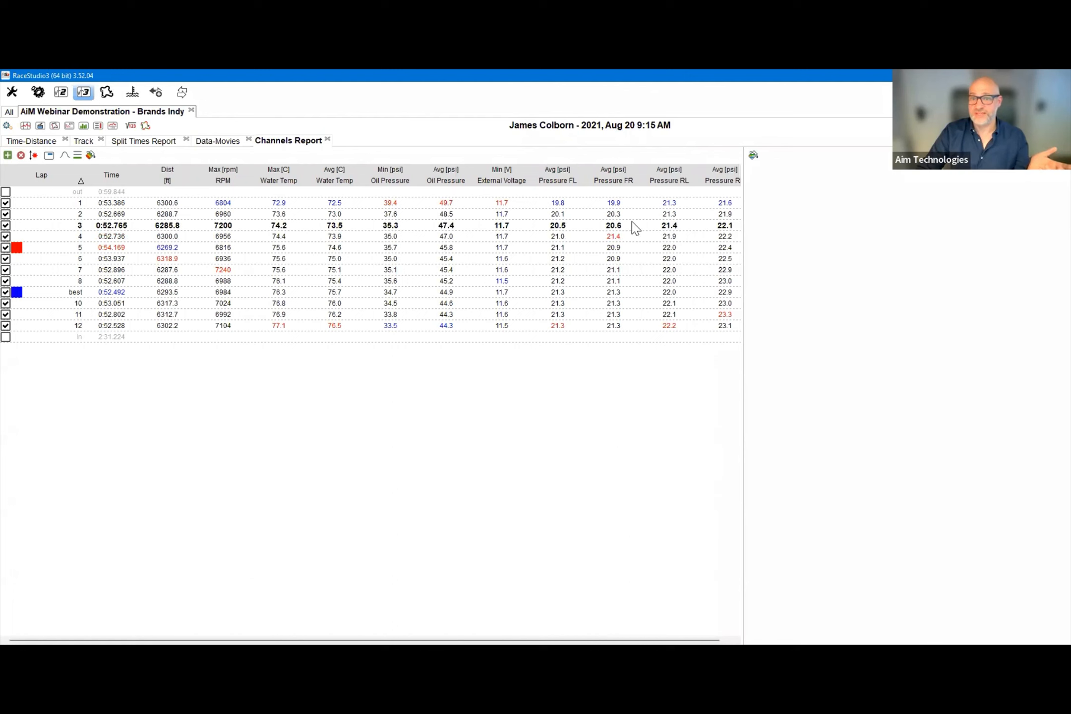
{"action": "left_click", "coordinate": [564, 204]}
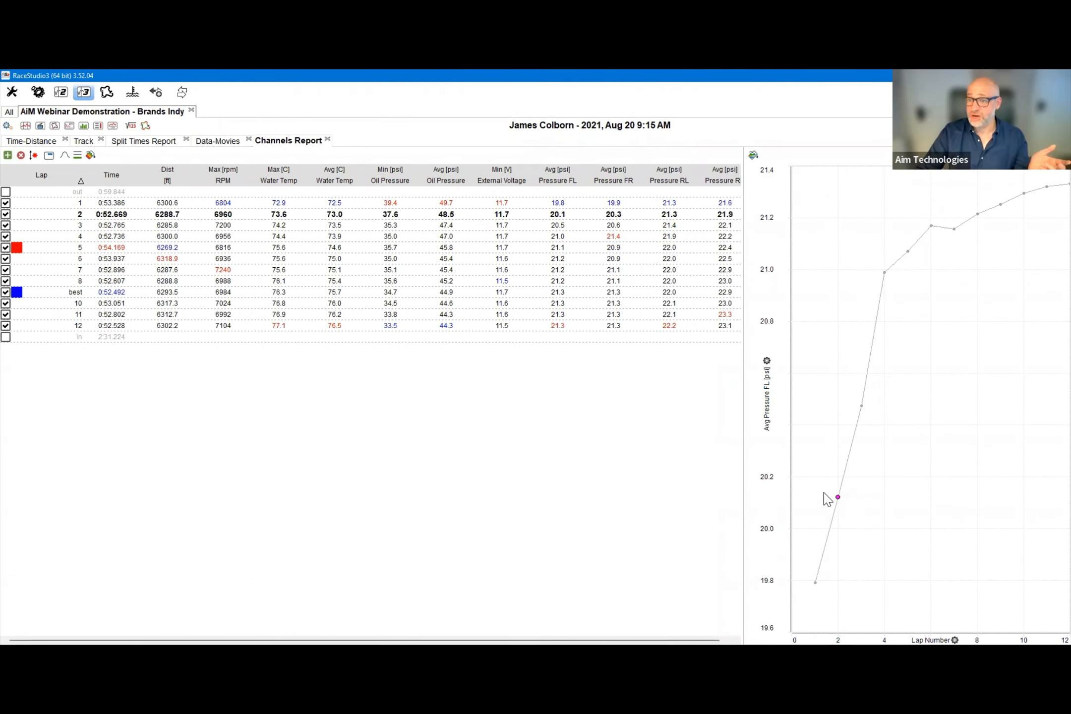
{"action": "left_click", "coordinate": [675, 269]}
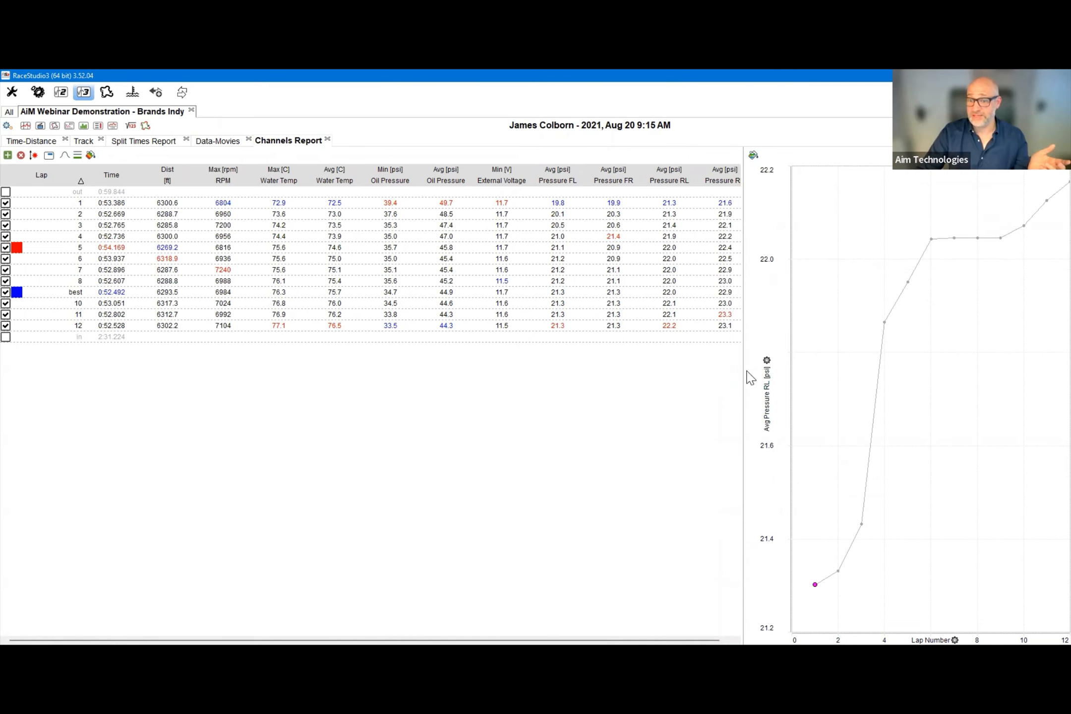
- Enlarge the lap graph beside the Channels Report table and save the profile
{"action": "left_click_drag", "start_coordinate": [743, 371], "coordinate": [696, 371]}
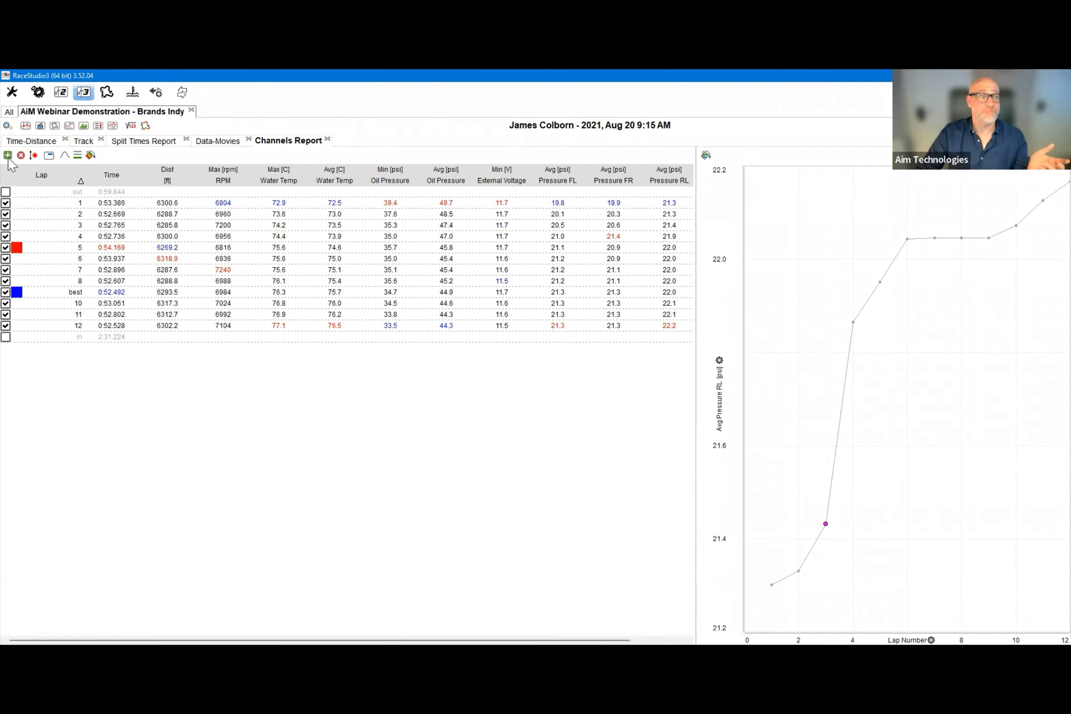
{"action": "left_click", "coordinate": [11, 129]}
{"action": "left_click", "coordinate": [74, 162]}
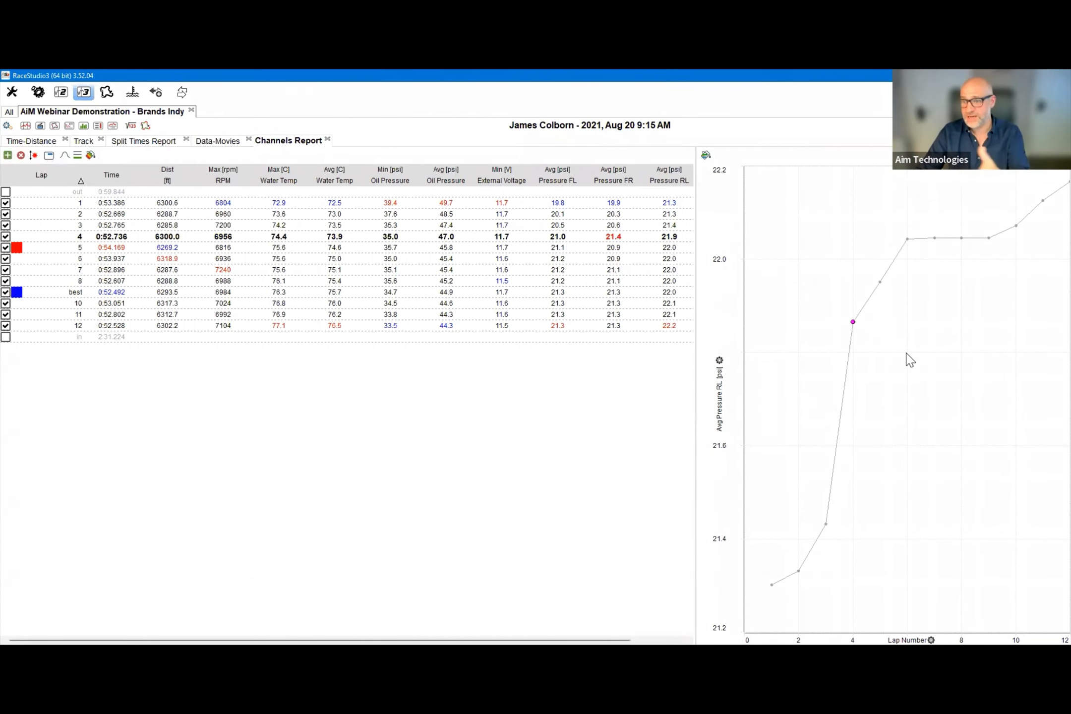
- Sort the report's laps by average Pressure FR, by average Pressure RL in both directions, and by lap time
{"action": "left_click", "coordinate": [619, 183]}
{"action": "left_click", "coordinate": [669, 183]}
{"action": "left_click", "coordinate": [668, 184]}
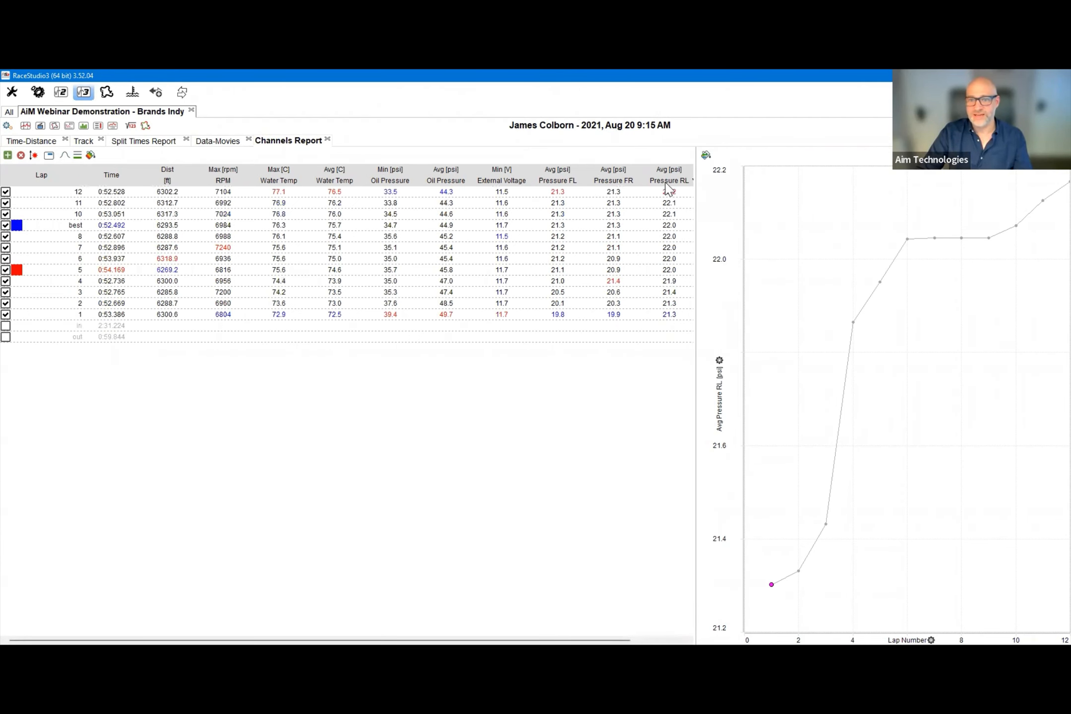
{"action": "left_click", "coordinate": [668, 183]}
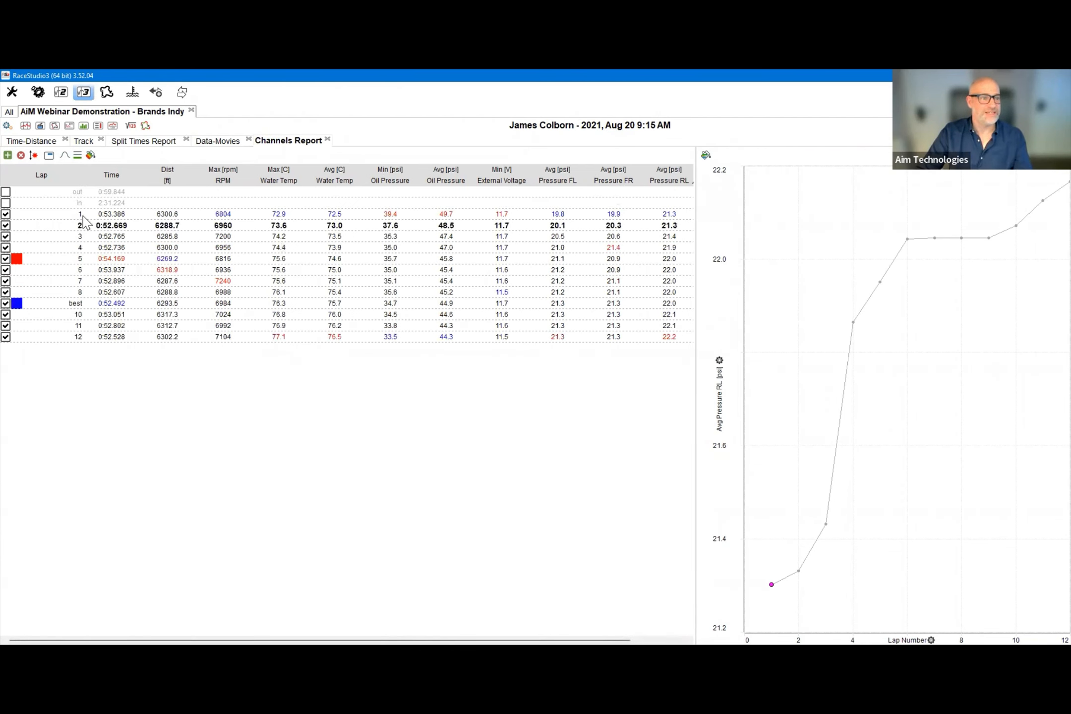
{"action": "left_click", "coordinate": [87, 181]}
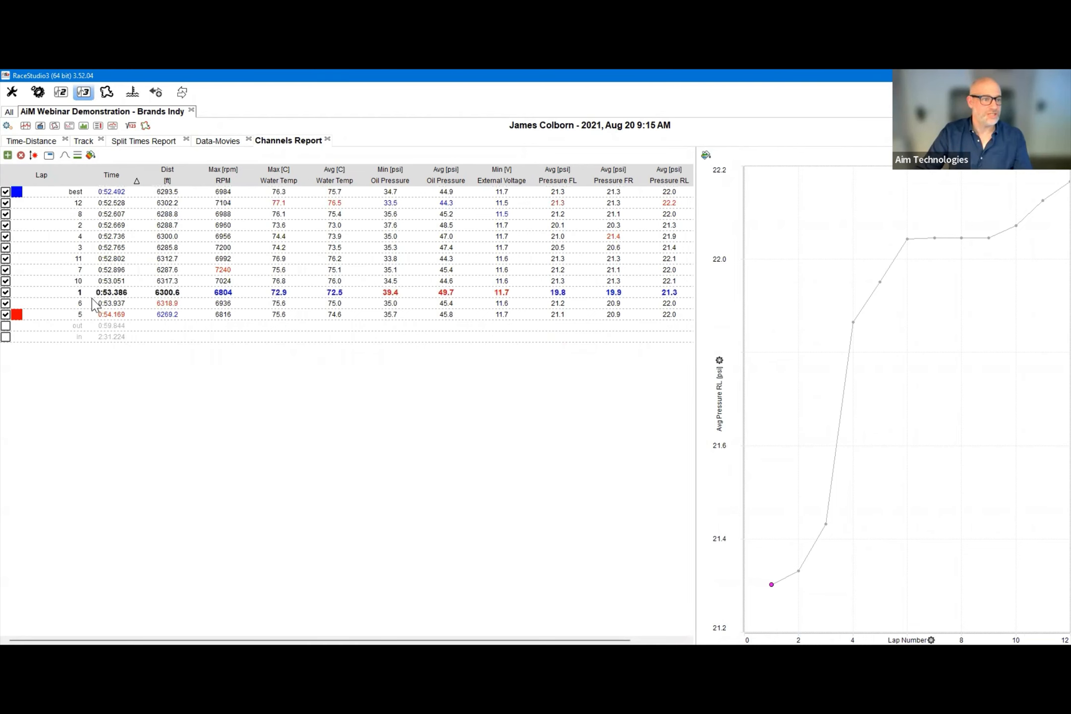
- Sort the Channels Report by lap number and show its channel statistics for each split
{"action": "left_click", "coordinate": [80, 182]}
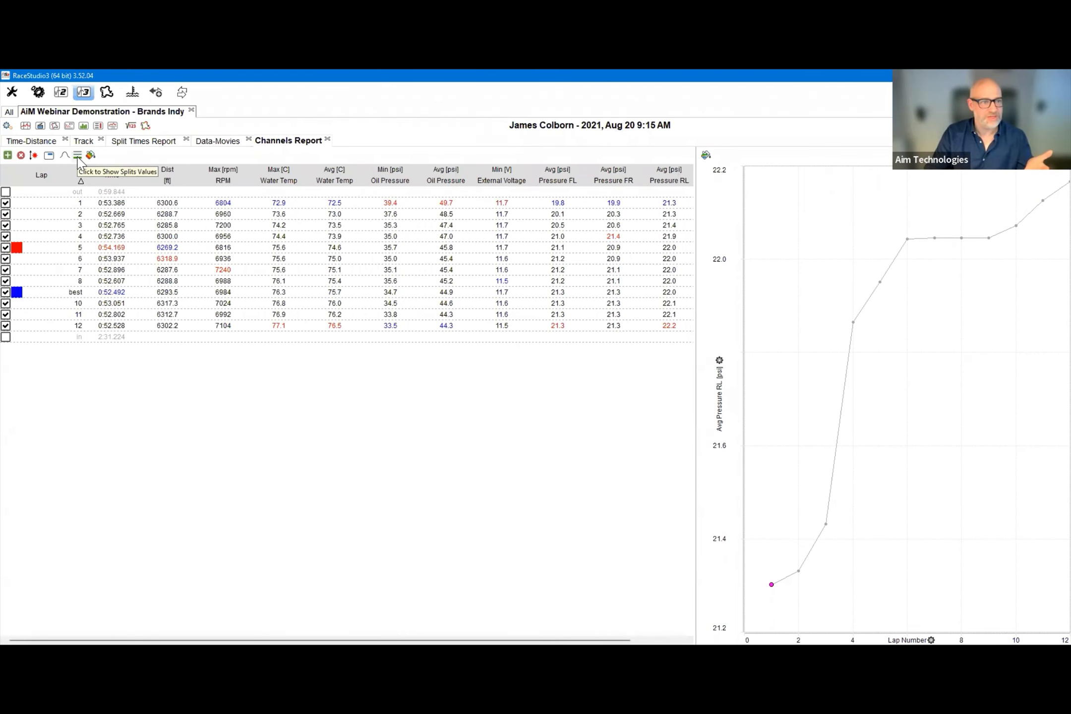
{"action": "left_click", "coordinate": [77, 156]}
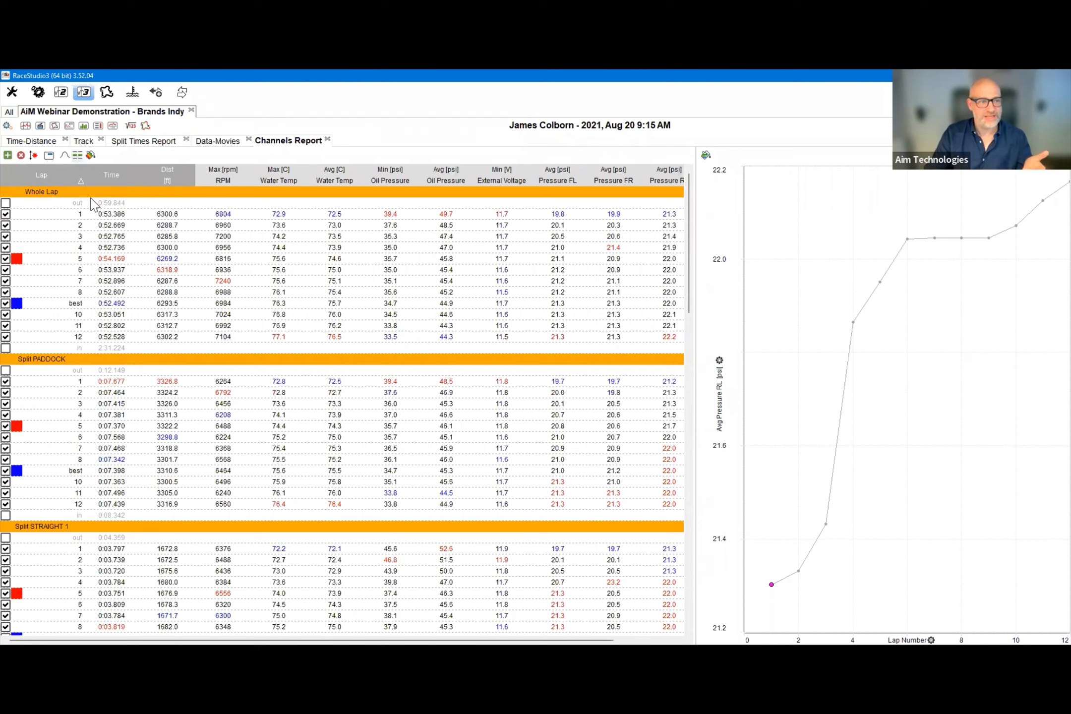
{"action": "scroll", "coordinate": [202, 442], "scroll_direction": "down", "scroll_amount": 5}
{"action": "scroll", "coordinate": [201, 441], "scroll_direction": "up", "scroll_amount": 4}
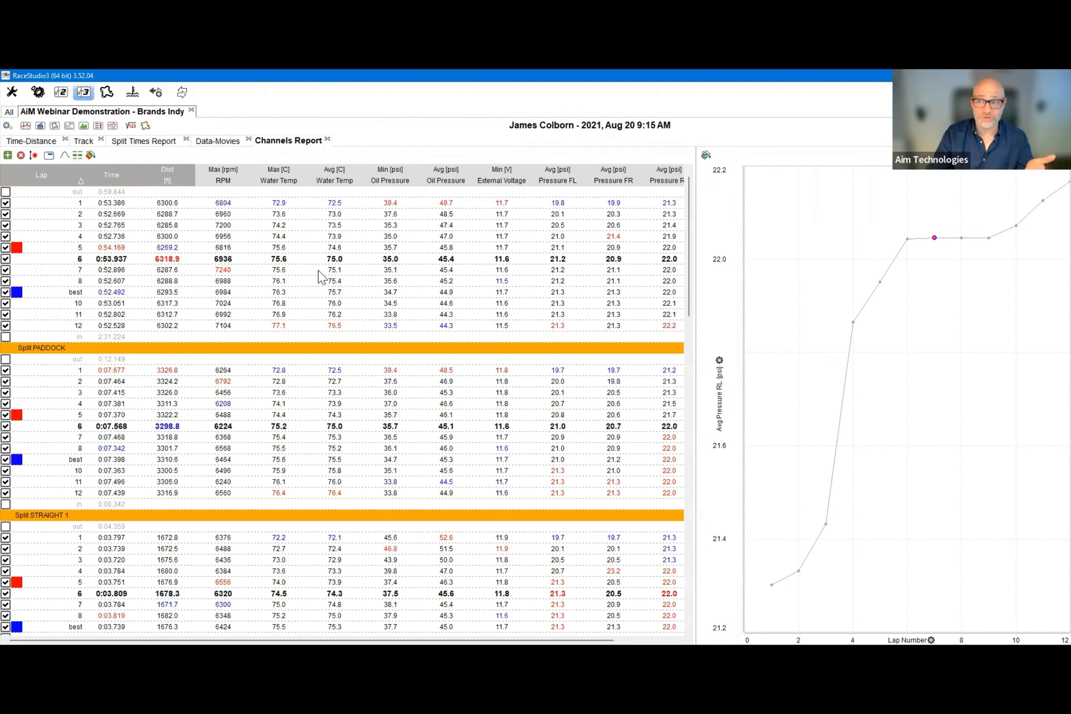
{"action": "scroll", "coordinate": [322, 314], "scroll_direction": "down", "scroll_amount": 2}
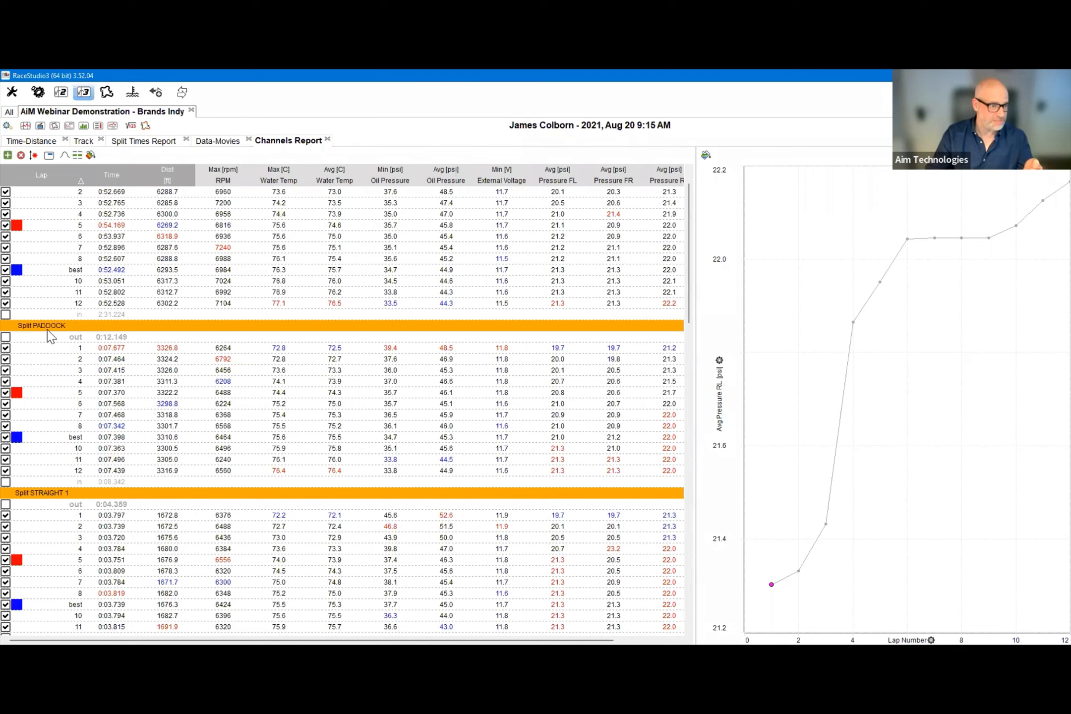
- Review the track splits in the Split Times Report and Time-Distance views and hide the split values in the Channels Report
{"action": "left_click", "coordinate": [140, 143]}
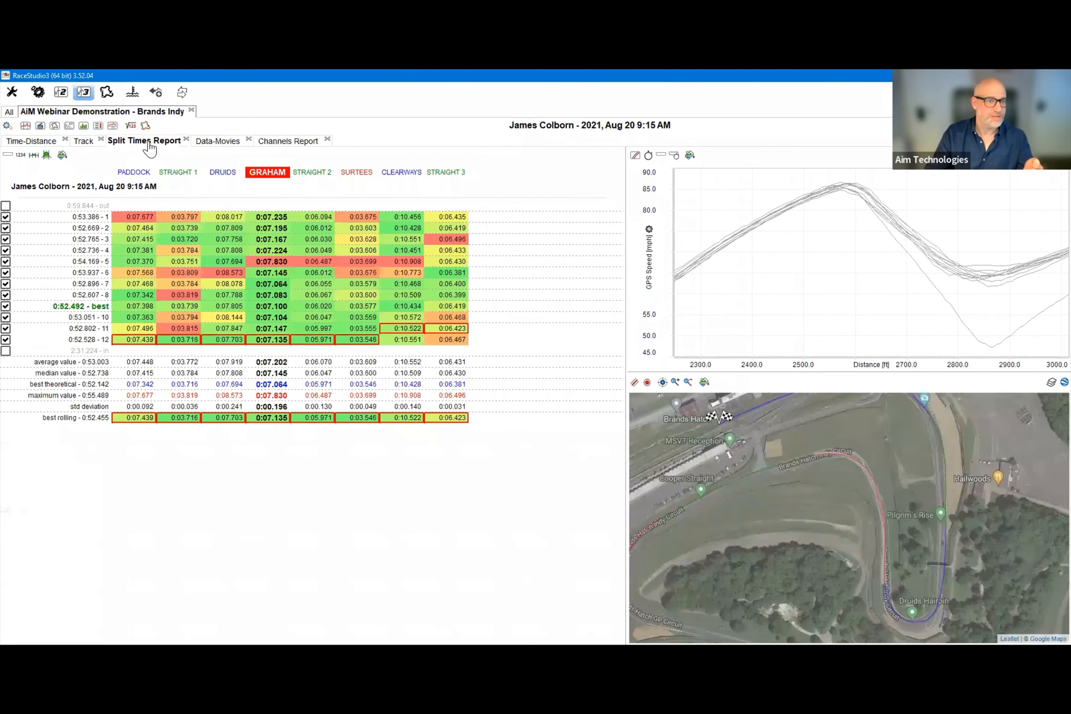
{"action": "left_click", "coordinate": [50, 142]}
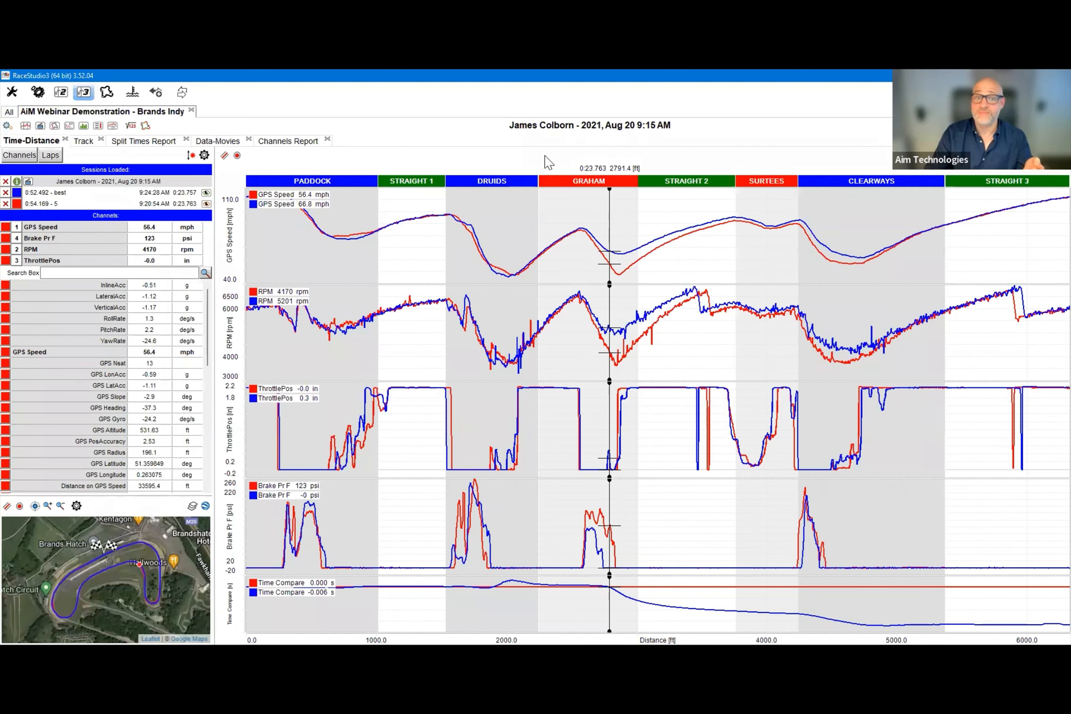
{"action": "left_click", "coordinate": [273, 142]}
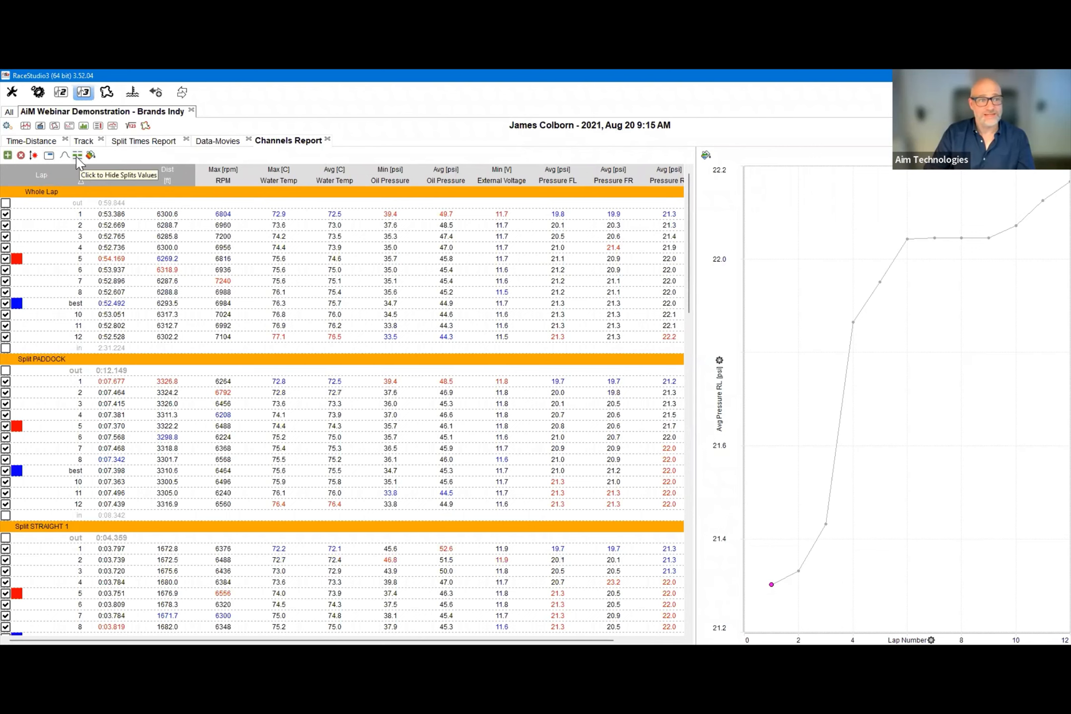
{"action": "left_click", "coordinate": [77, 156]}
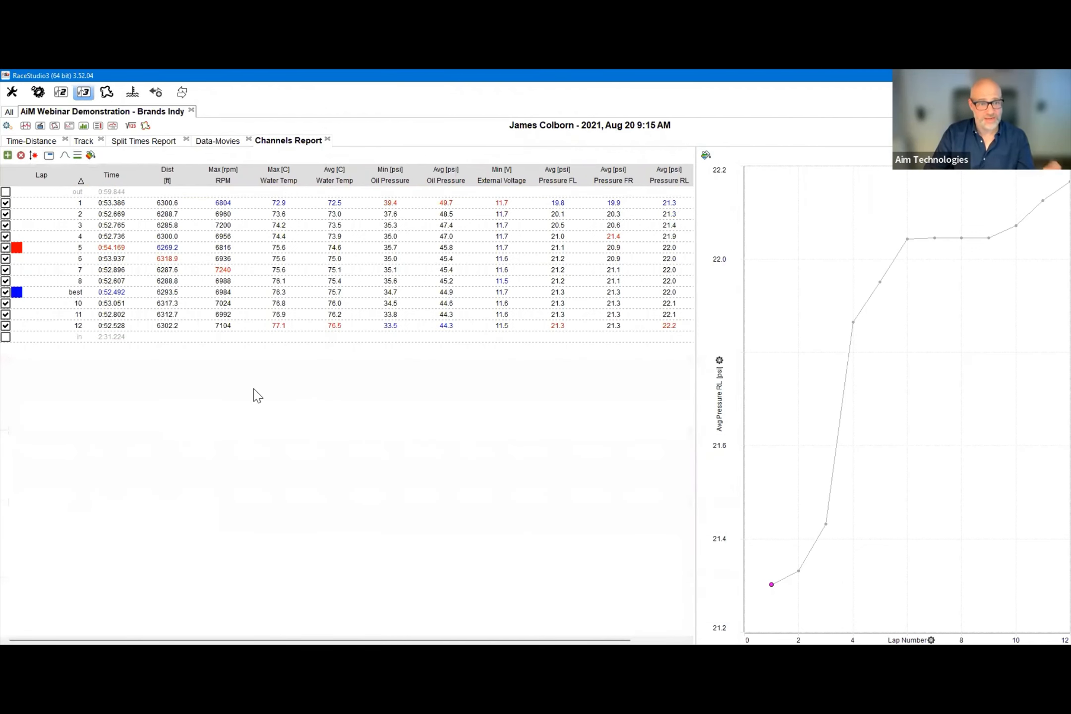
- Show the statistics rows beneath the laps and display the report's cell values as coloured histogram bars
{"action": "left_click", "coordinate": [64, 156]}
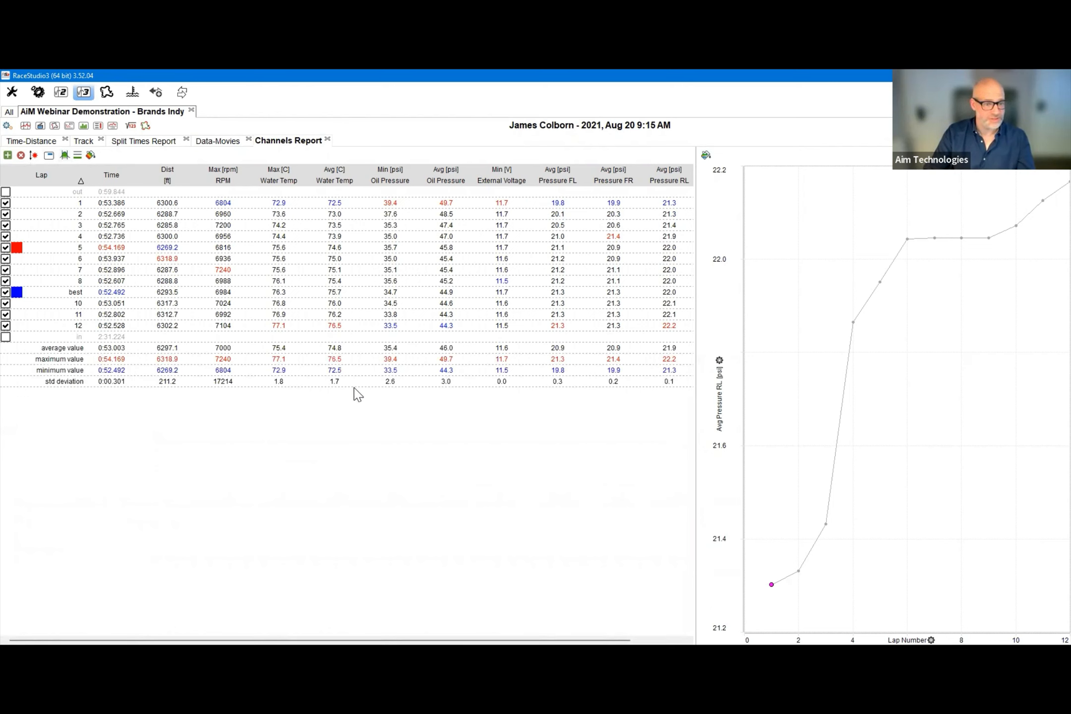
{"action": "left_click", "coordinate": [90, 155]}
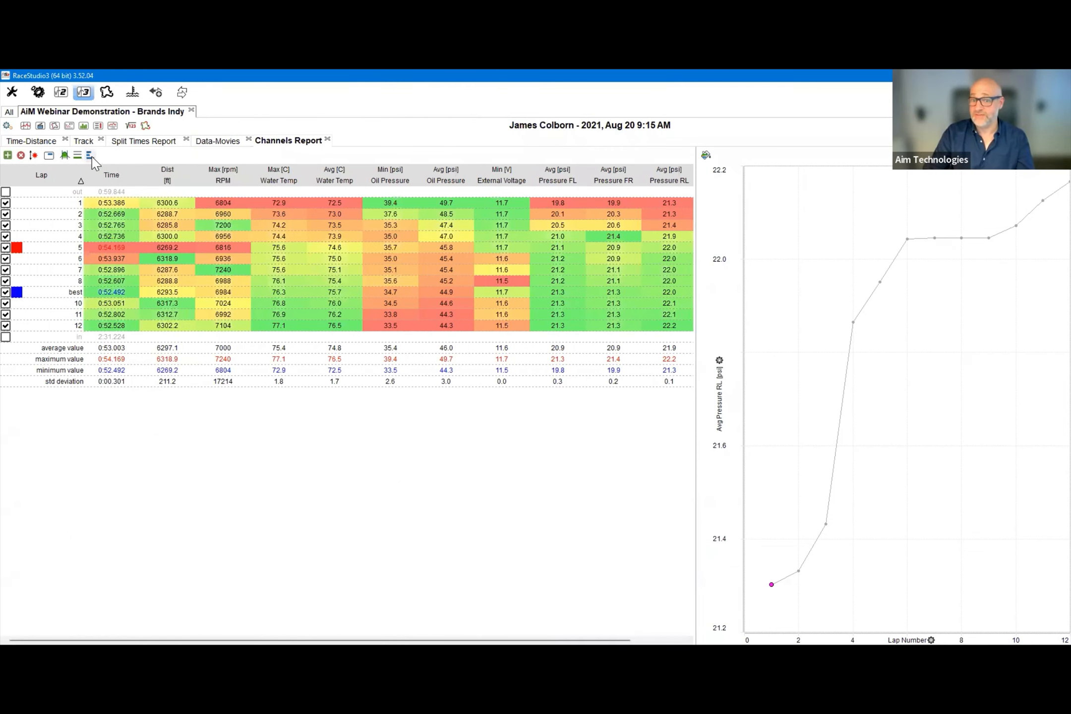
{"action": "left_click", "coordinate": [91, 156]}
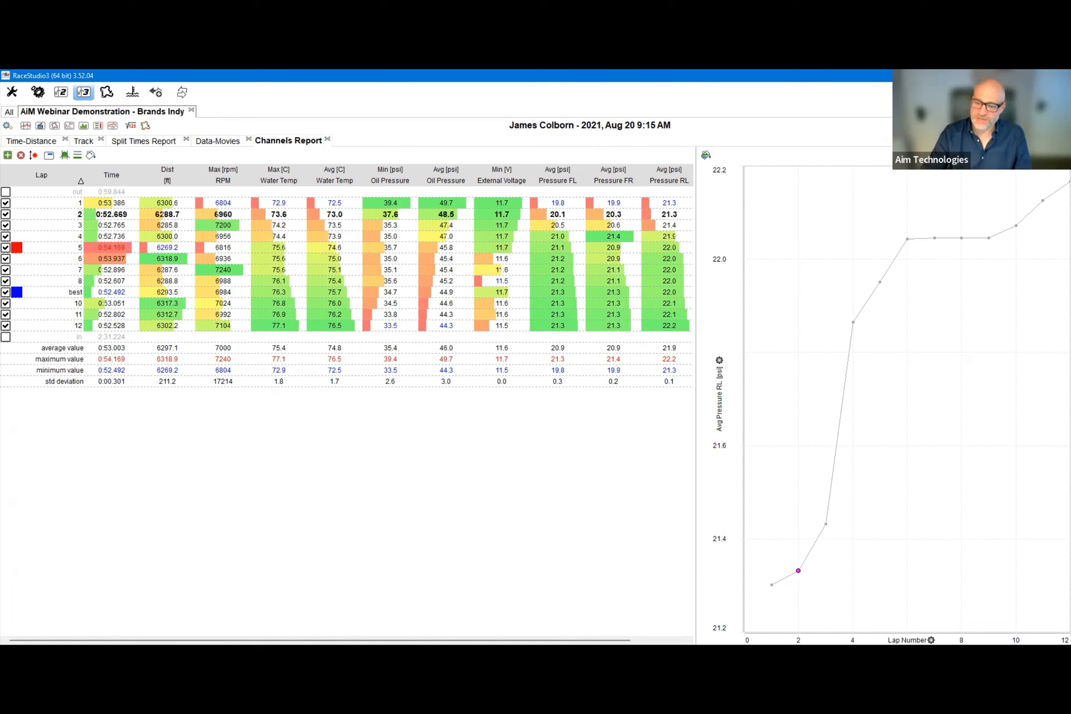
- Plot Max Water Temp against lap number in the graph beside the table
{"action": "left_click", "coordinate": [719, 360]}
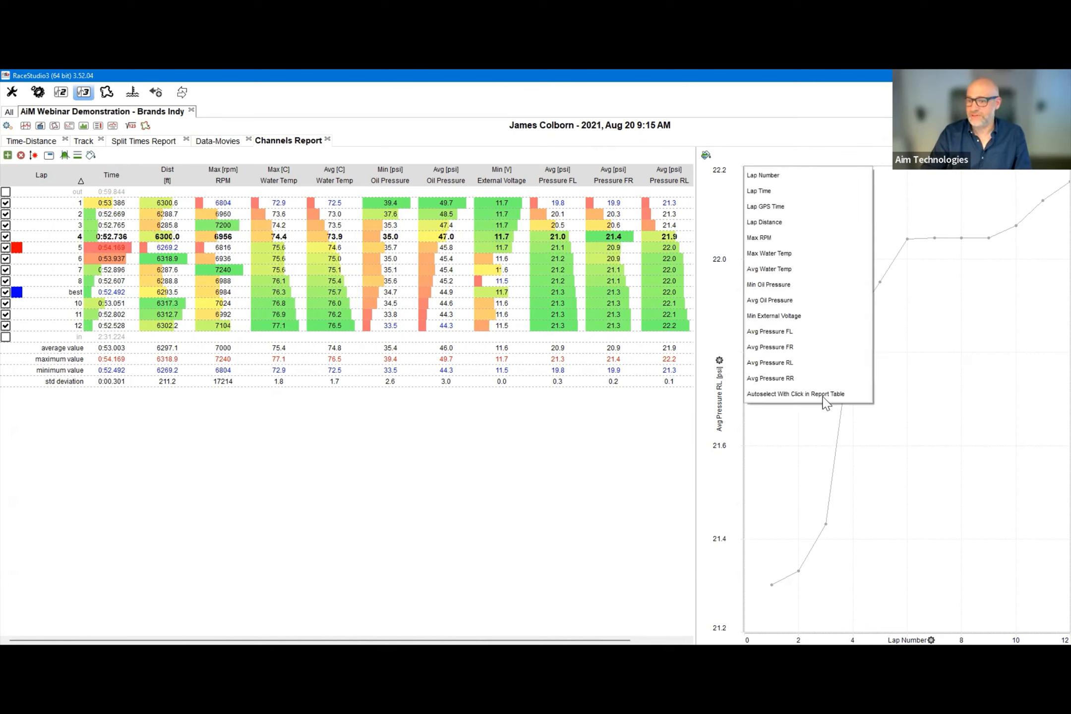
{"action": "left_click", "coordinate": [795, 255]}
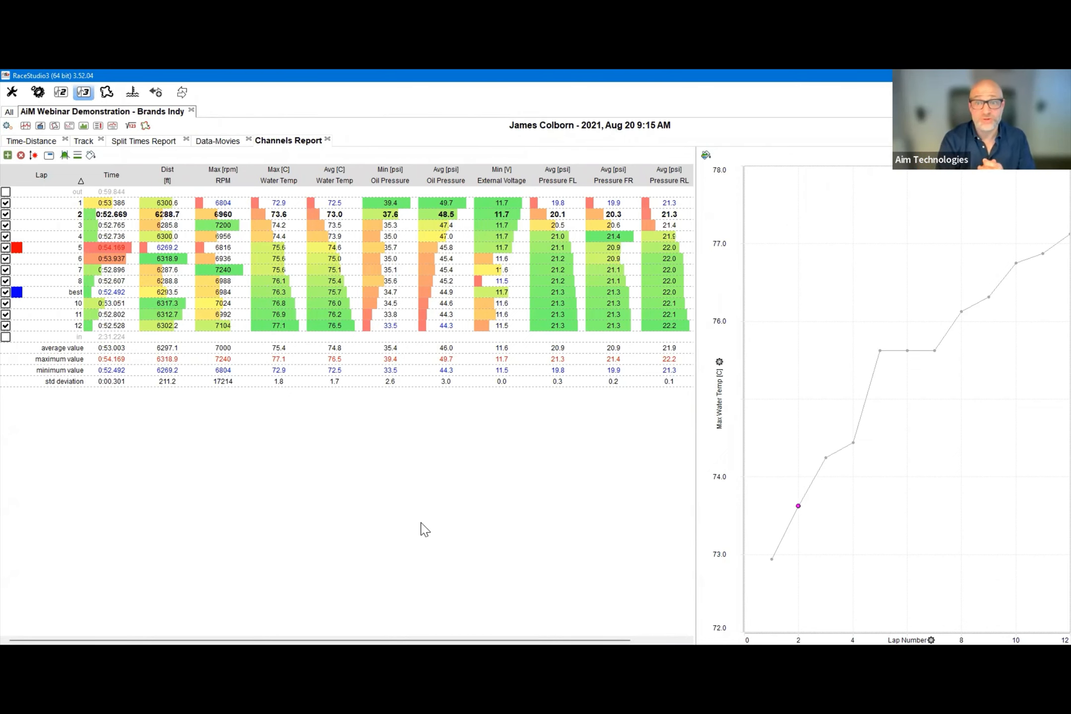
- Add a Channels Report Graph window below the table and remove the graph window beside the table
{"action": "right_click", "coordinate": [373, 448]}
{"action": "mouse_move", "coordinate": [439, 456]}
{"action": "left_click", "coordinate": [567, 506]}
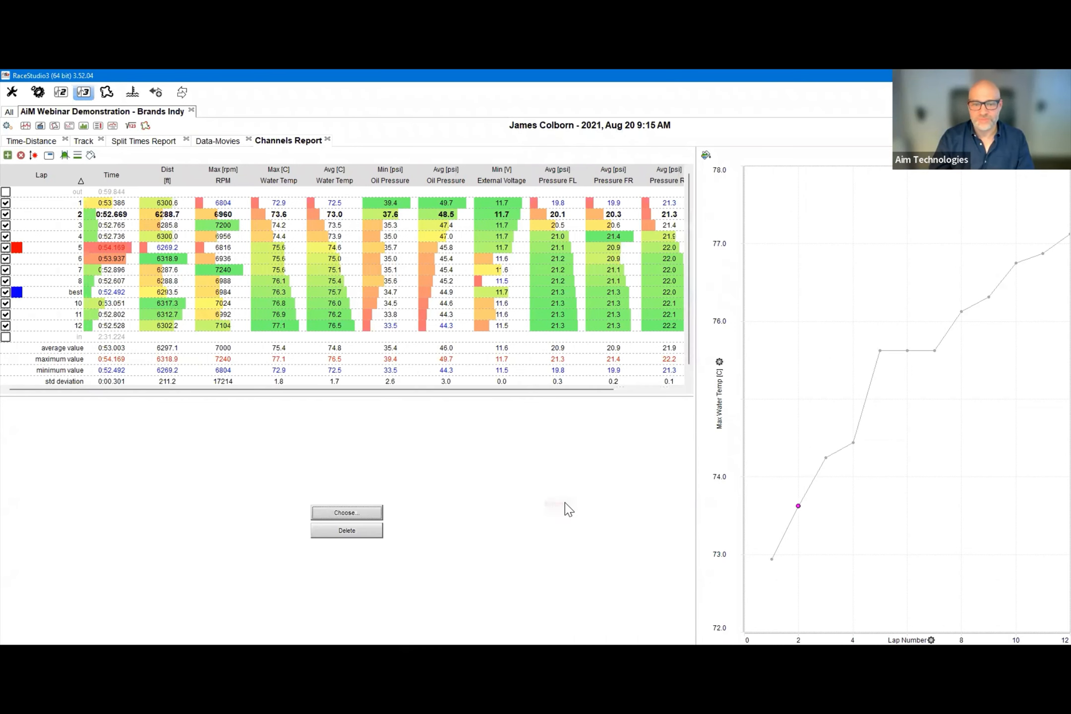
{"action": "left_click", "coordinate": [356, 512]}
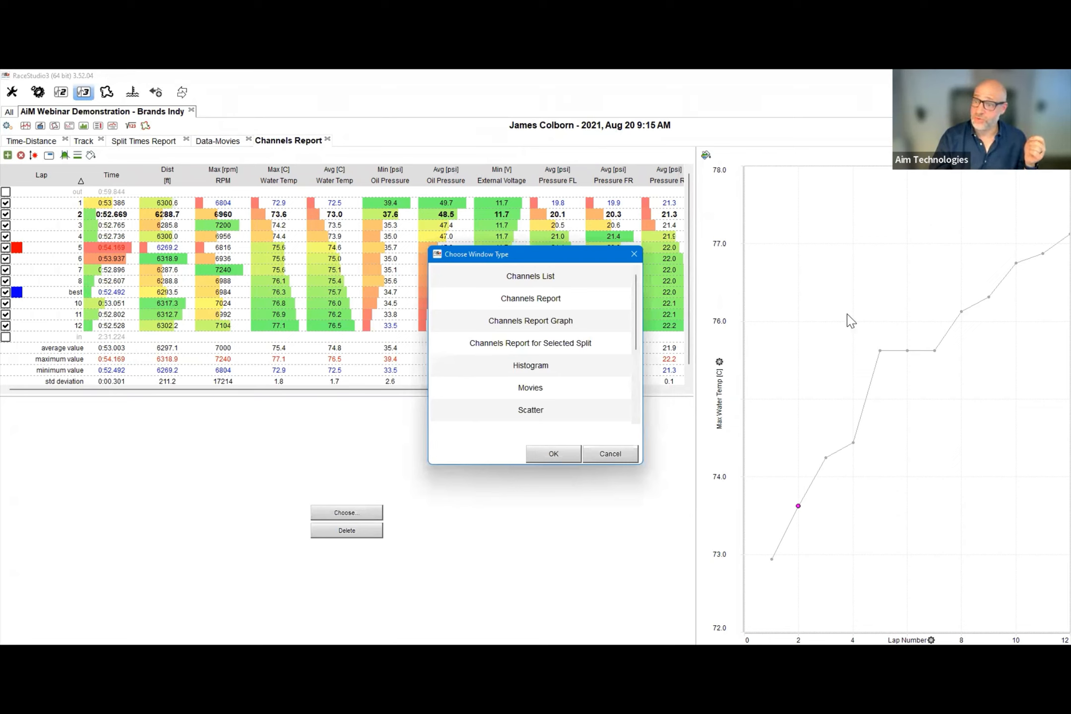
{"action": "left_click", "coordinate": [562, 328]}
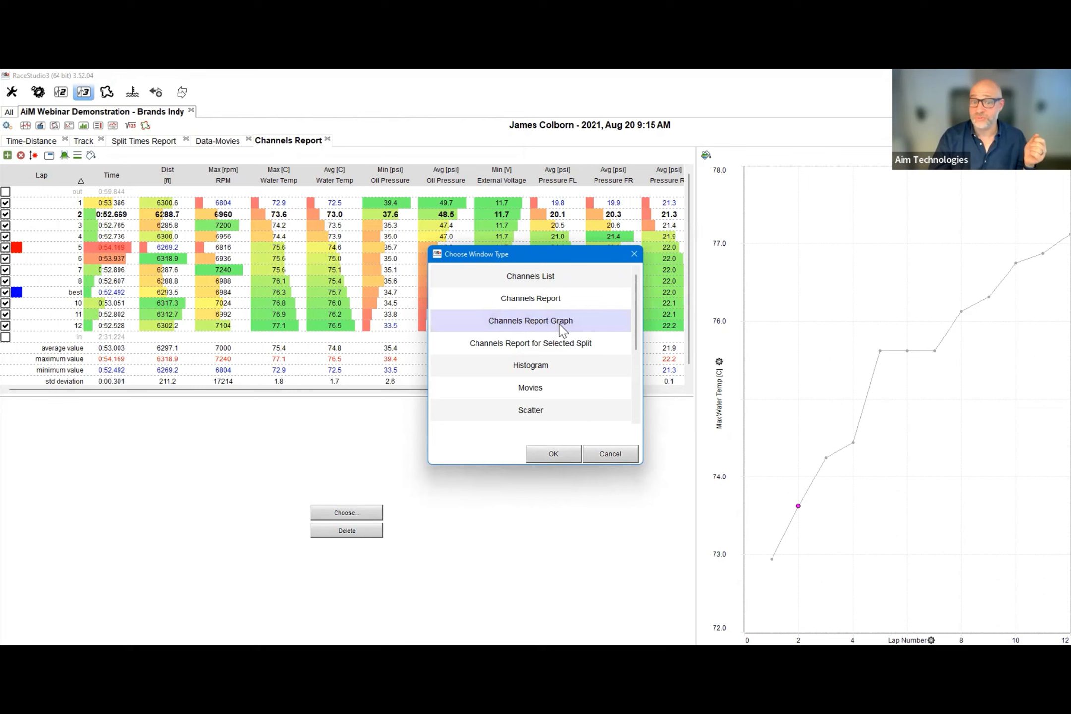
{"action": "left_click", "coordinate": [557, 457]}
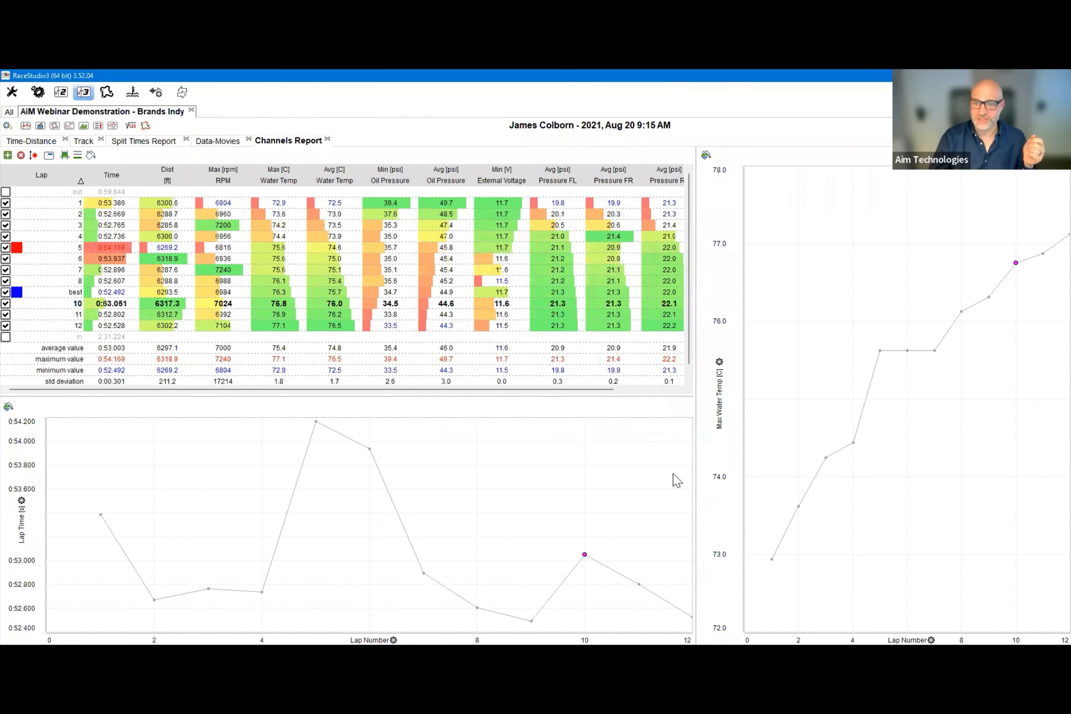
{"action": "right_click", "coordinate": [819, 240]}
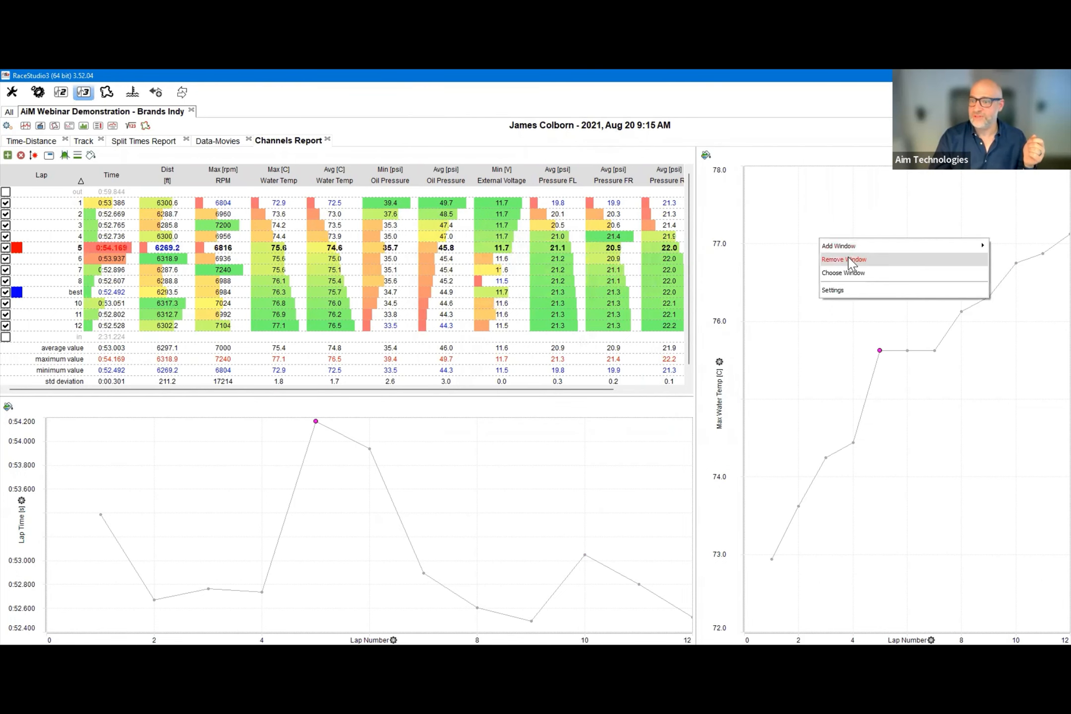
{"action": "left_click", "coordinate": [848, 259]}
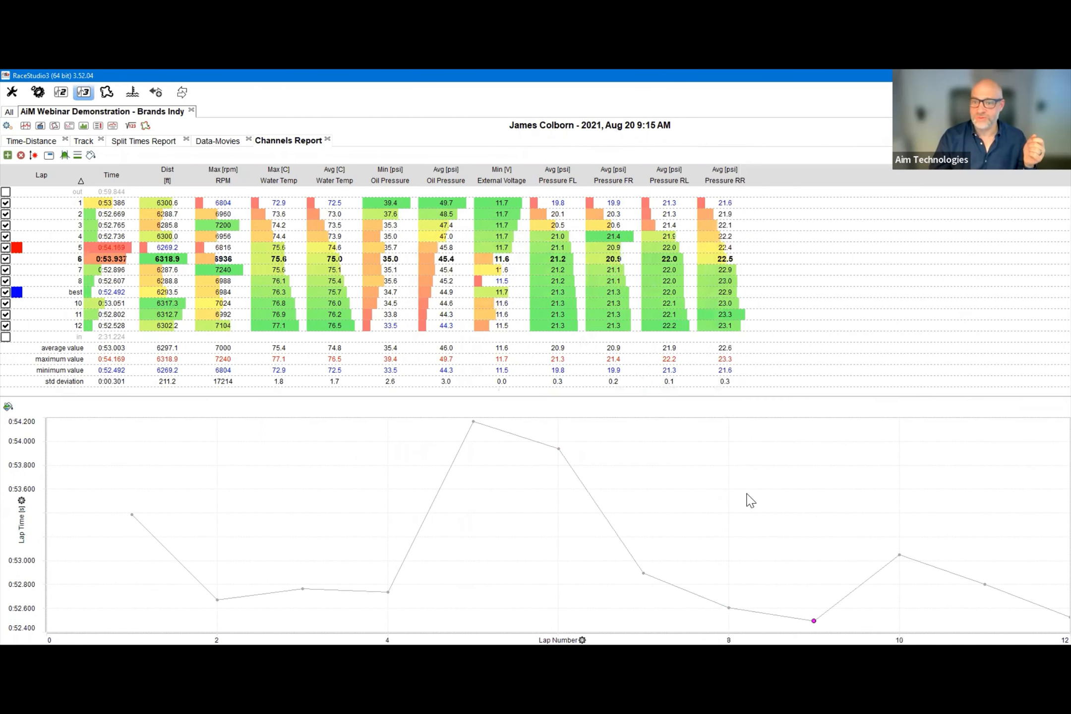
- Add a second Channels Report Graph window beside the lap time graph below the table
{"action": "right_click", "coordinate": [812, 477]}
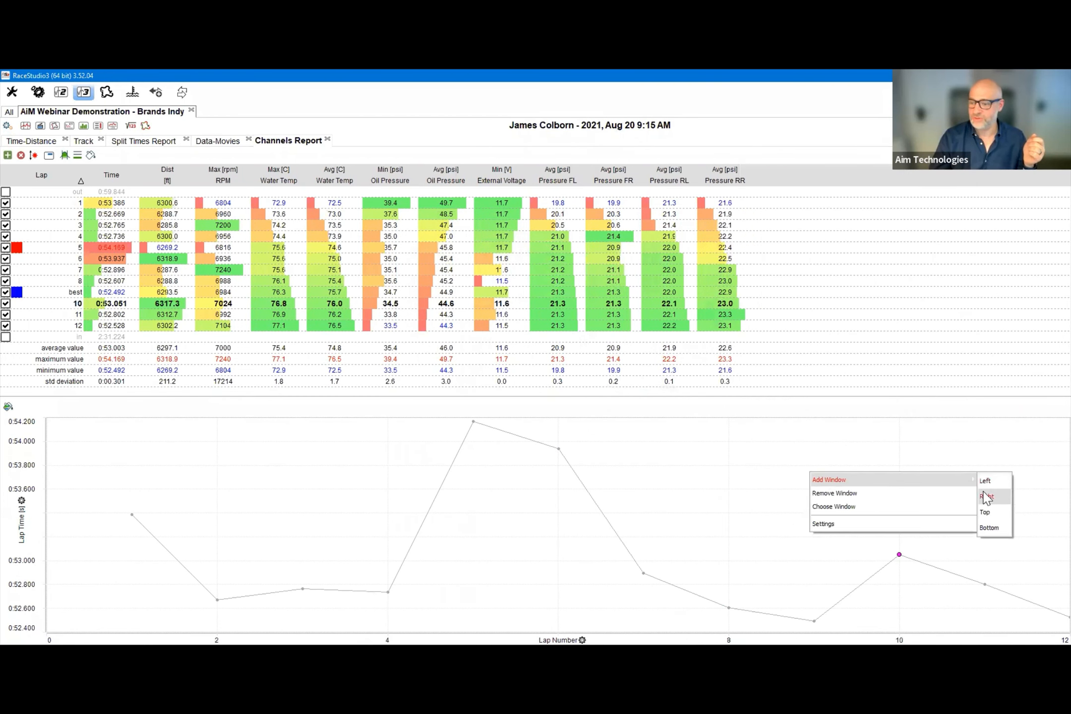
{"action": "left_click", "coordinate": [987, 495]}
{"action": "left_click", "coordinate": [814, 515]}
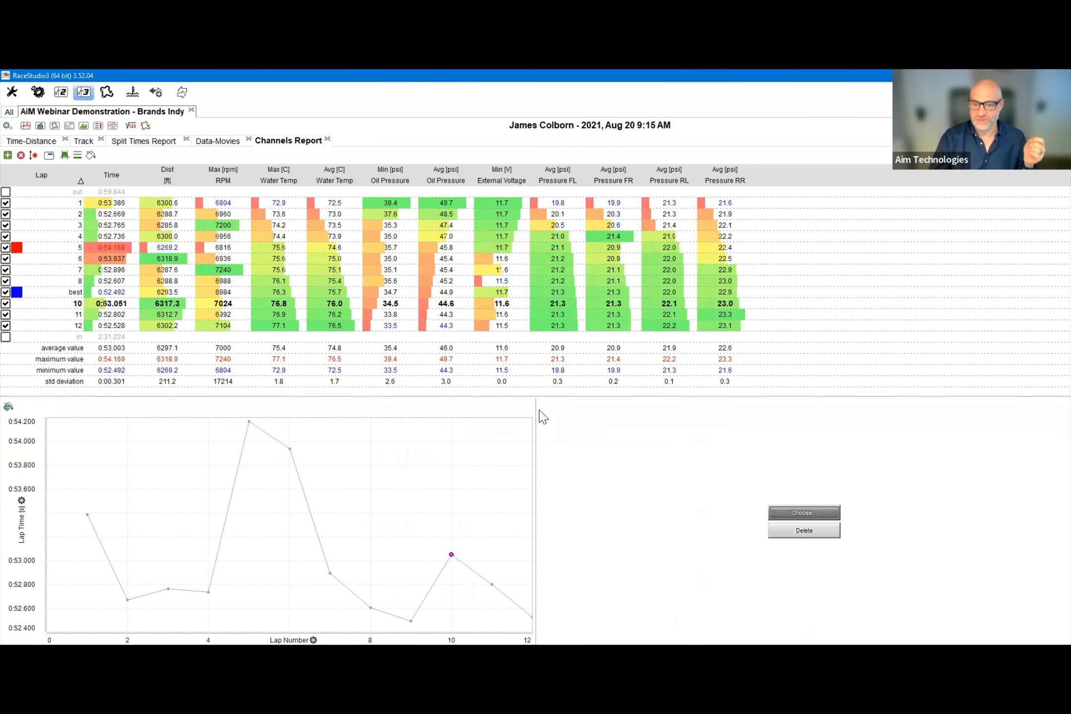
{"action": "left_click", "coordinate": [548, 325]}
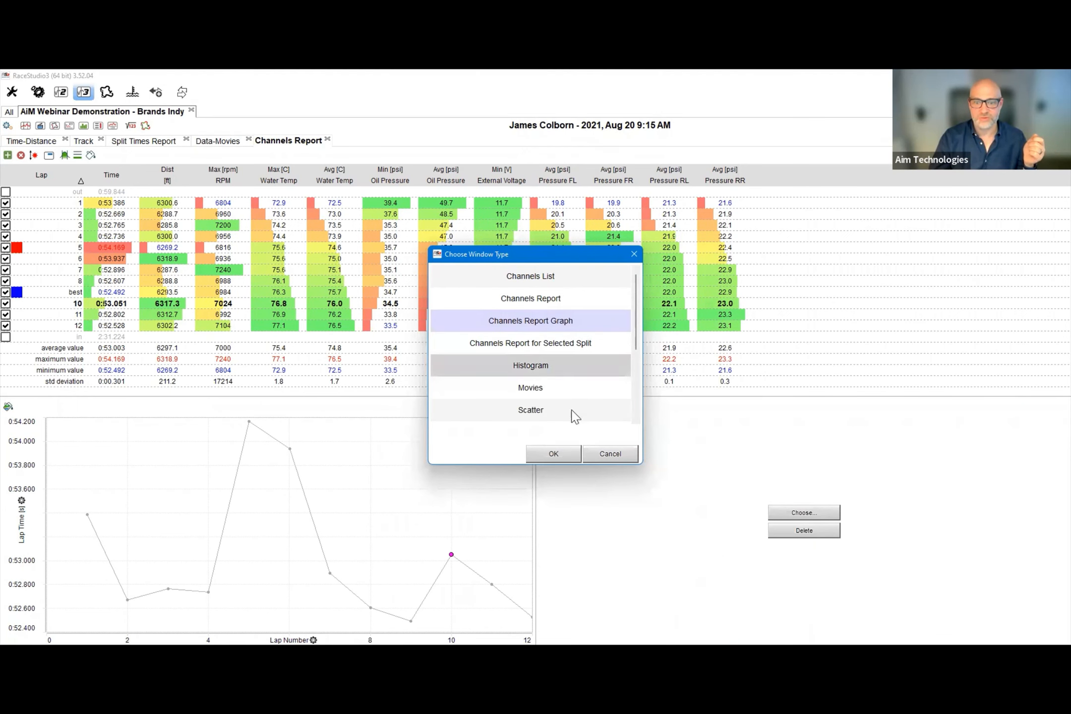
{"action": "key", "text": "Return"}
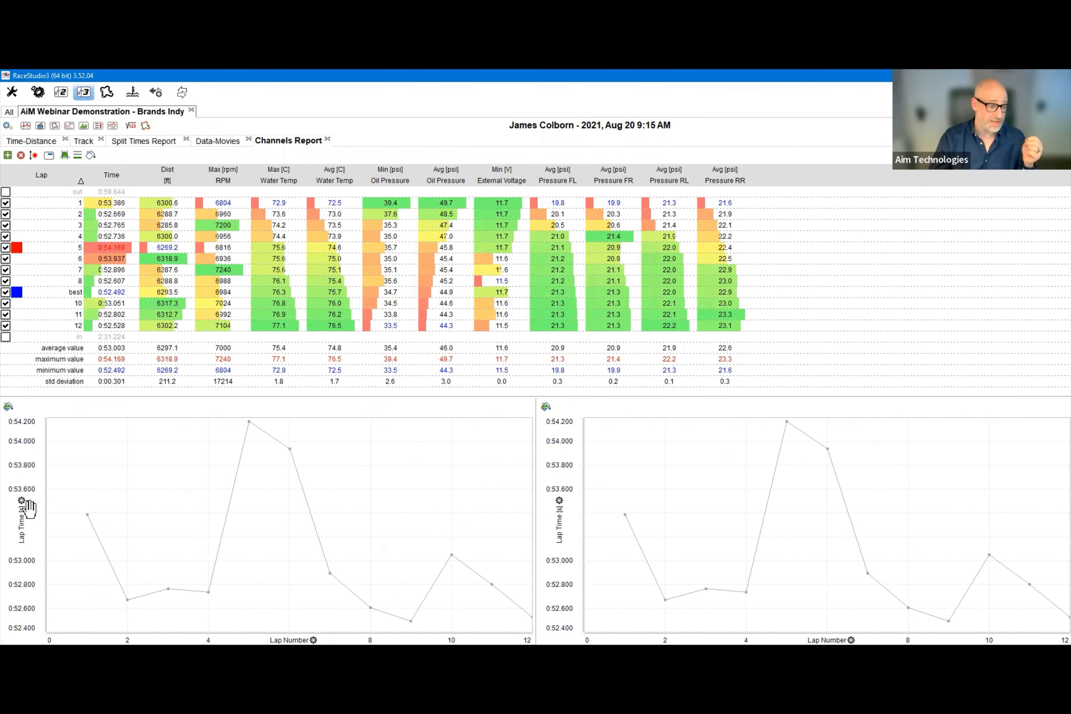
- Plot Max Water Temp in the first lower graph and Min Oil Pressure in the second, both against lap number
{"action": "left_click", "coordinate": [21, 500]}
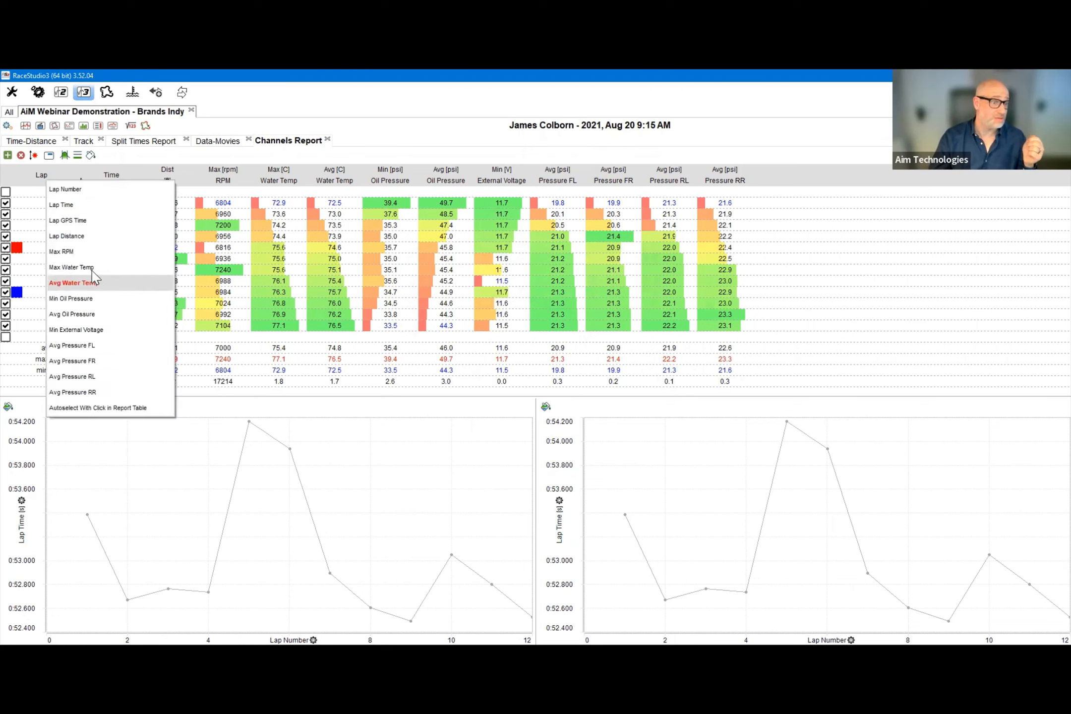
{"action": "left_click", "coordinate": [91, 268]}
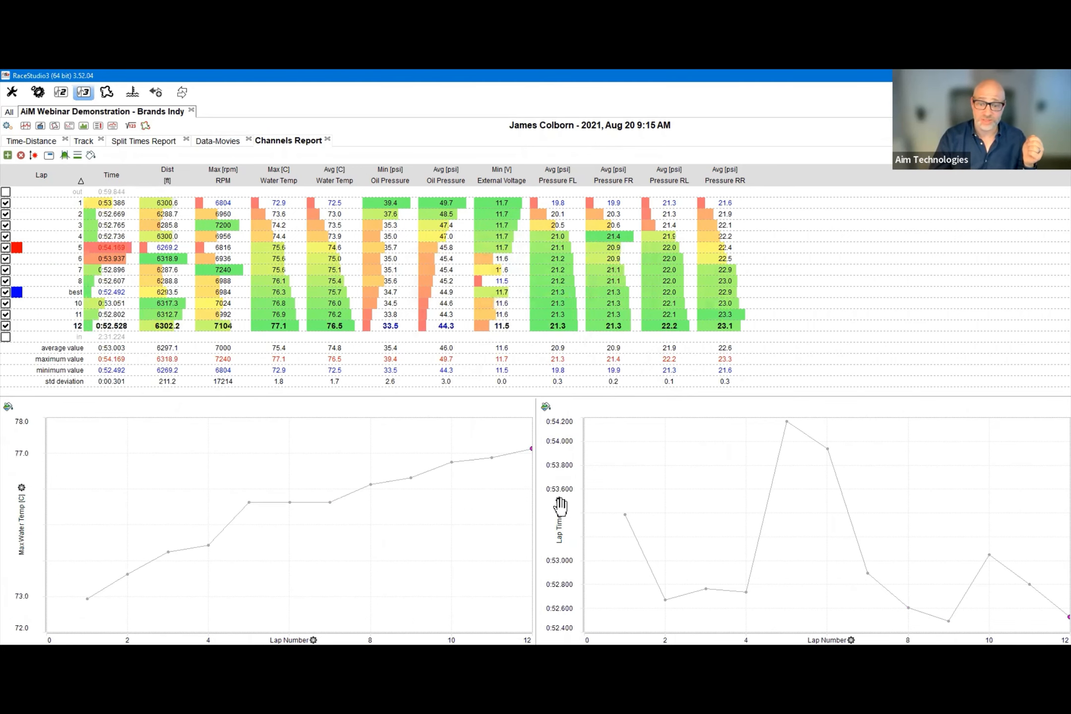
{"action": "left_click", "coordinate": [559, 500]}
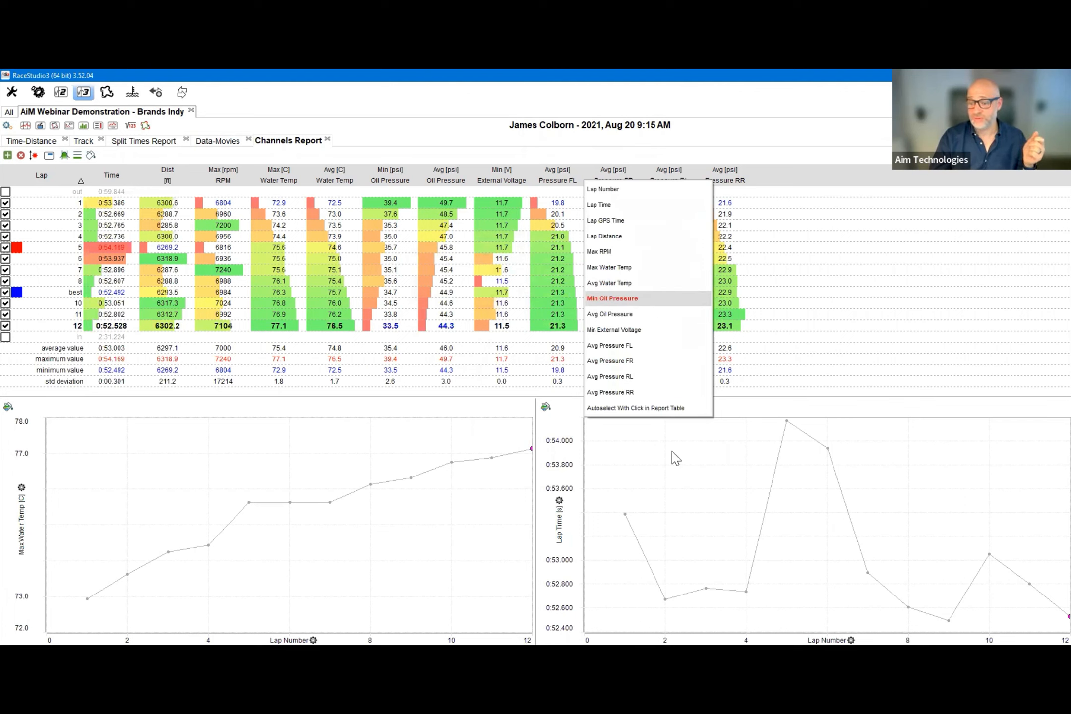
{"action": "left_click", "coordinate": [614, 298]}
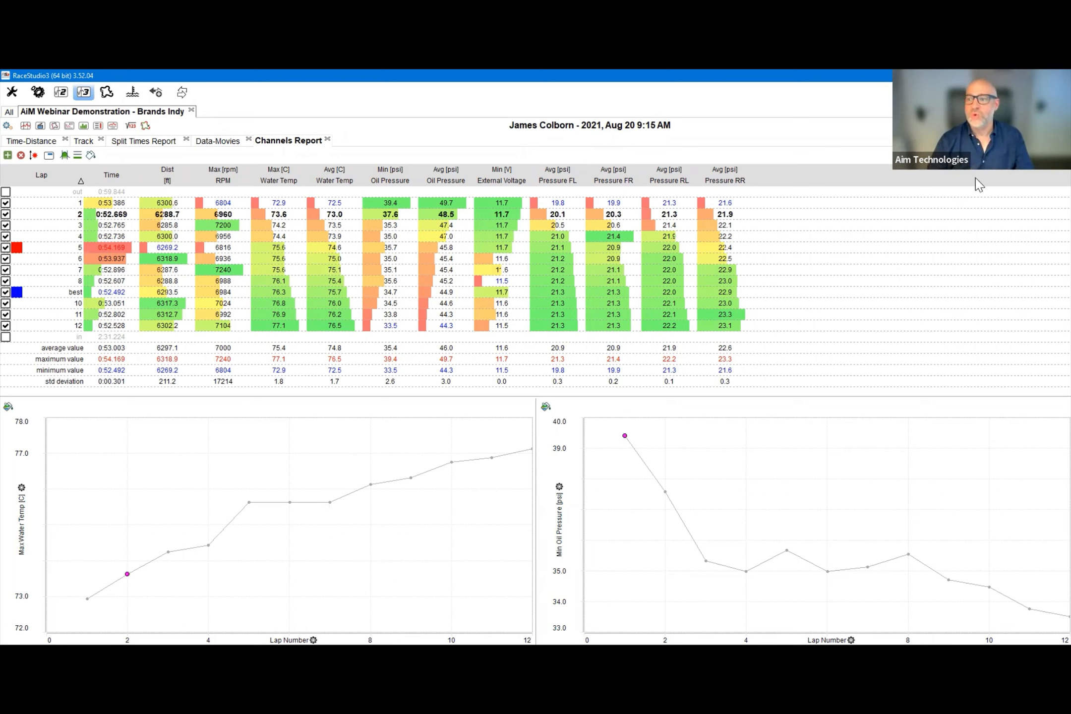
- Add a Track Map window beside the Channels Report table
{"action": "right_click", "coordinate": [1016, 232]}
{"action": "mouse_move", "coordinate": [916, 234]}
{"action": "left_click", "coordinate": [890, 247]}
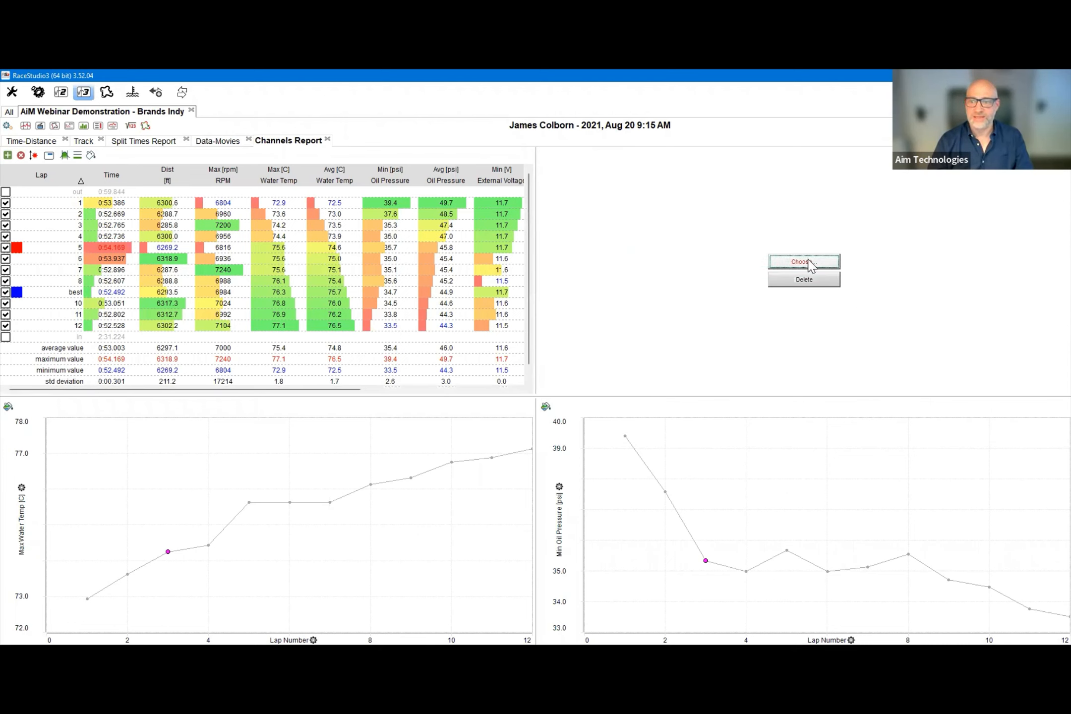
{"action": "left_click", "coordinate": [804, 262]}
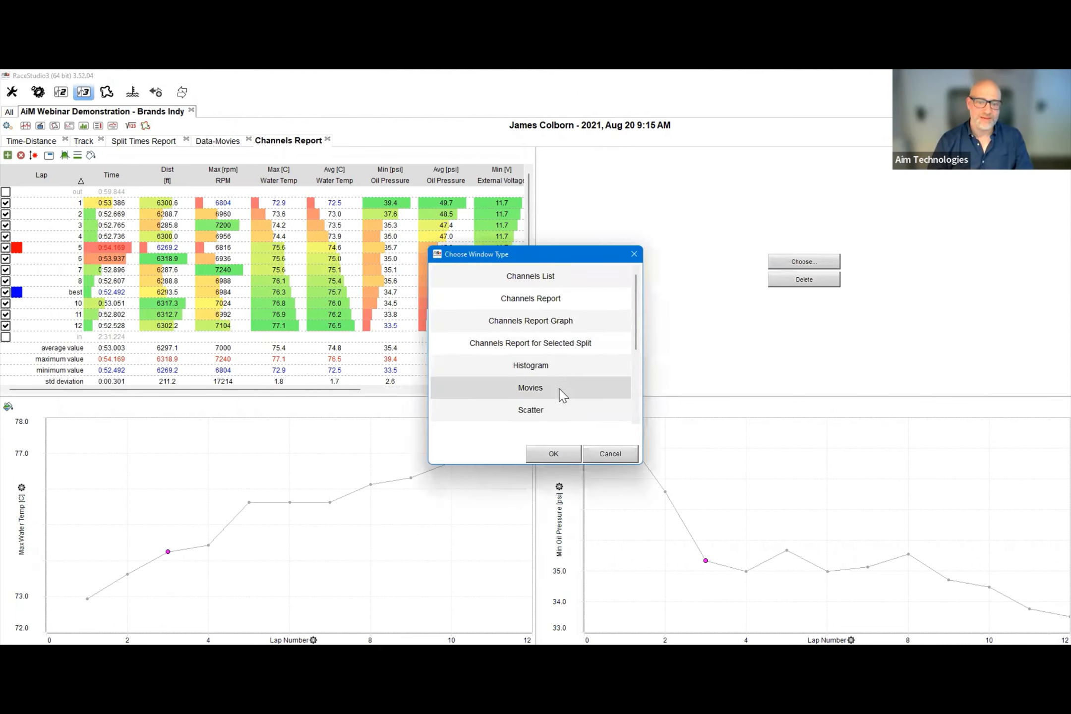
{"action": "scroll", "coordinate": [560, 353], "scroll_direction": "down", "scroll_amount": 1}
{"action": "scroll", "coordinate": [562, 349], "scroll_direction": "down", "scroll_amount": 1}
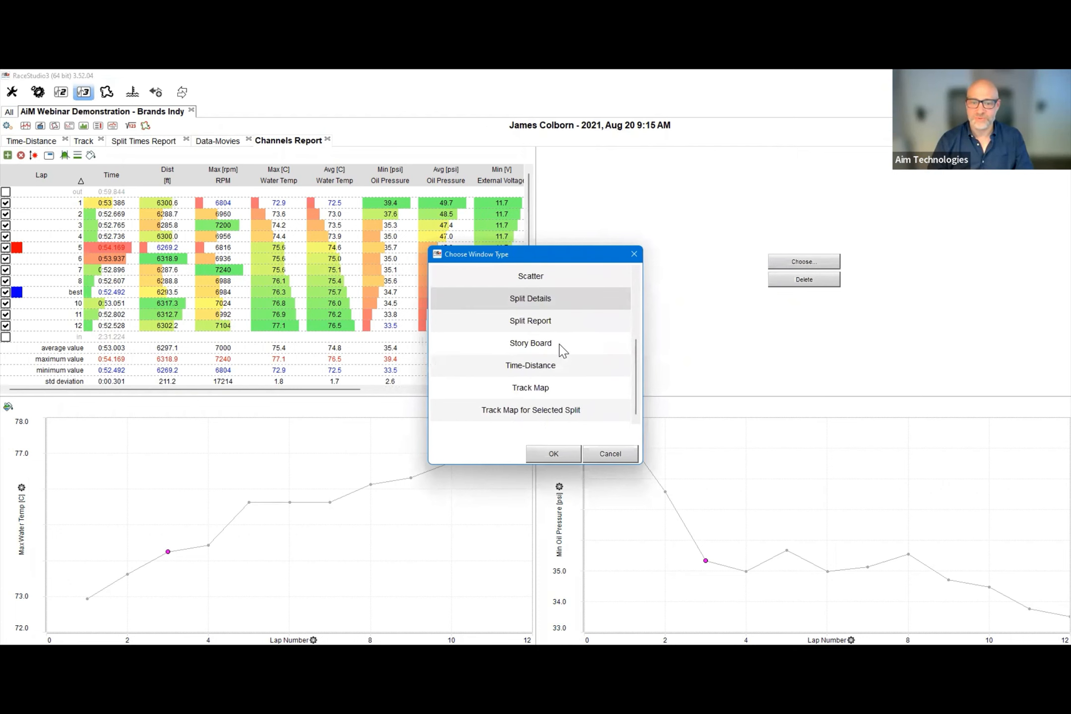
{"action": "left_click", "coordinate": [555, 389]}
{"action": "left_click", "coordinate": [565, 458]}
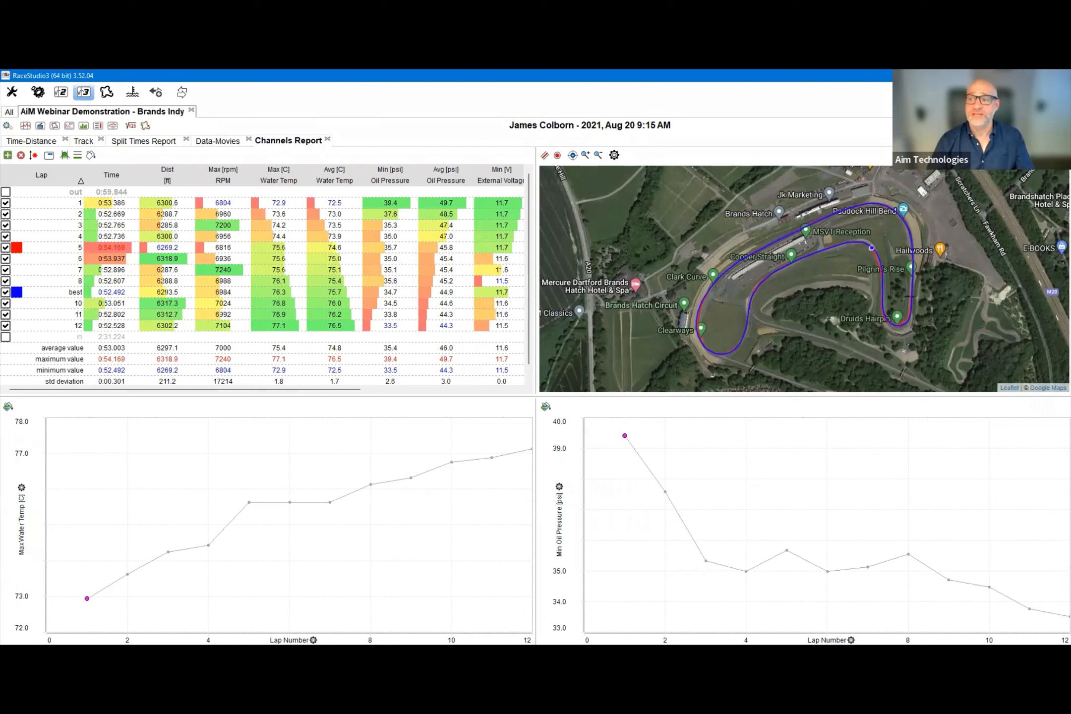
- Enable the Hide/Show when SpaceBar gets Pressed option for the Track Map and both Channels Report Graph windows
{"action": "left_click", "coordinate": [7, 126]}
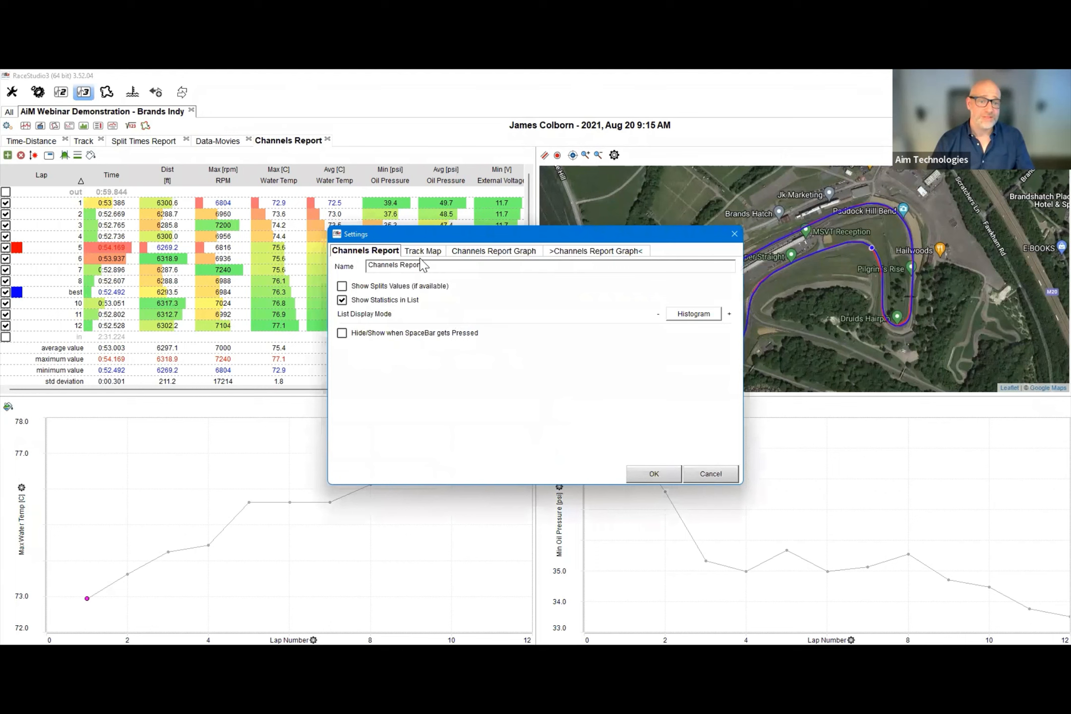
{"action": "left_click", "coordinate": [427, 252]}
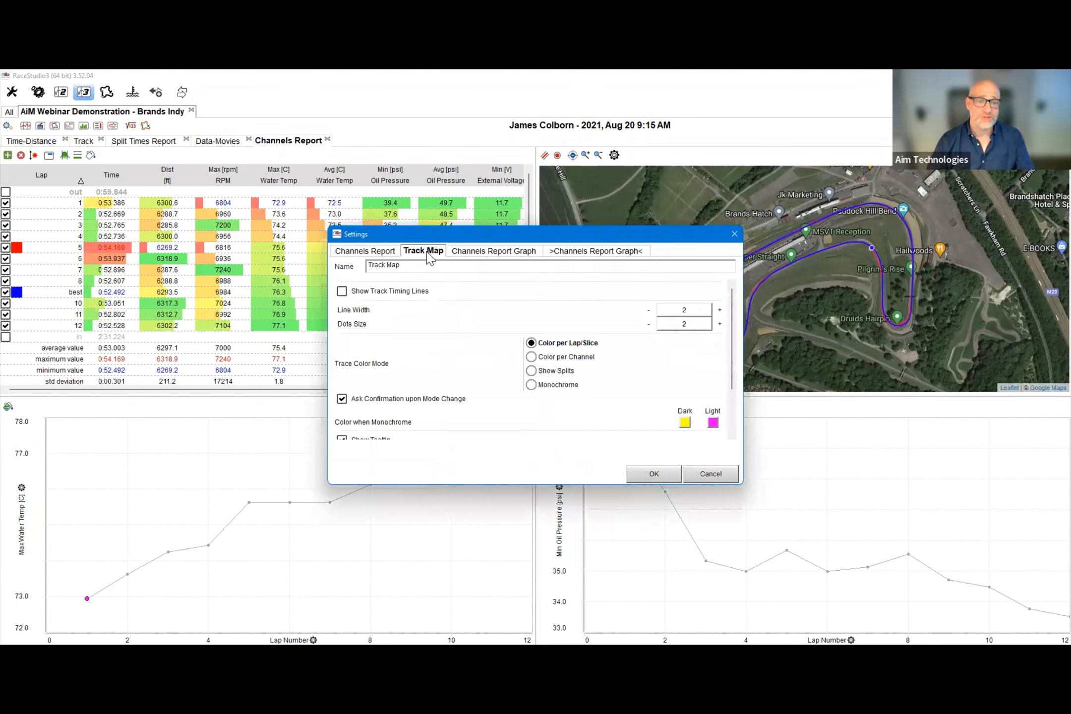
{"action": "scroll", "coordinate": [421, 364], "scroll_direction": "down", "scroll_amount": 2}
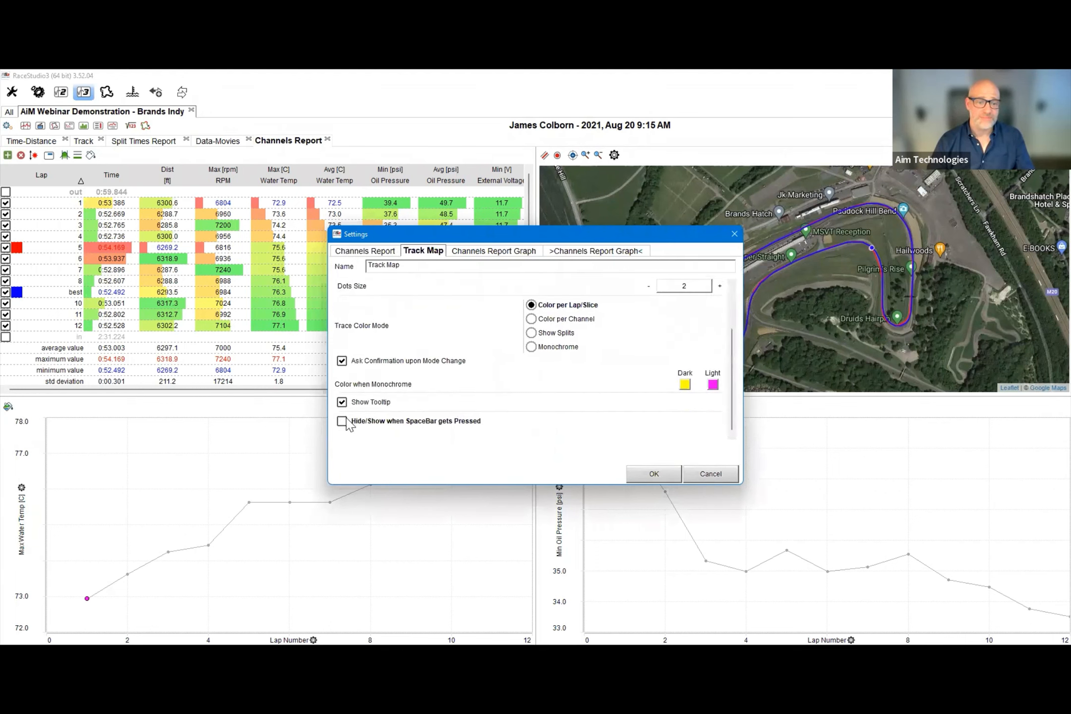
{"action": "left_click", "coordinate": [344, 422]}
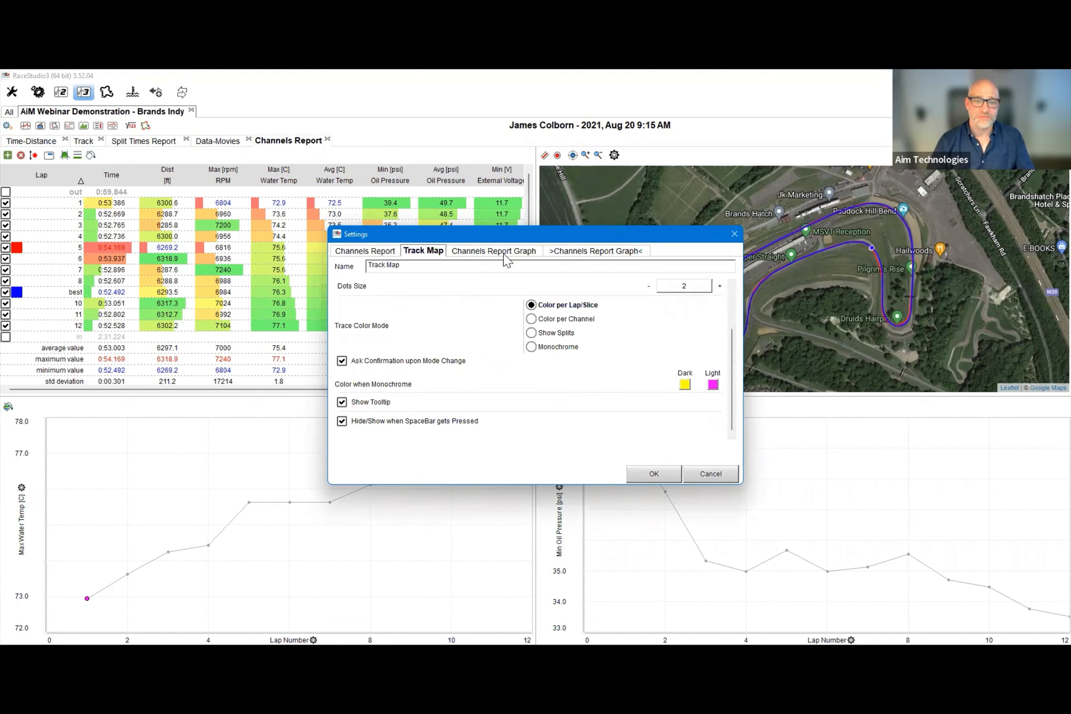
{"action": "left_click", "coordinate": [504, 255]}
{"action": "left_click", "coordinate": [342, 292]}
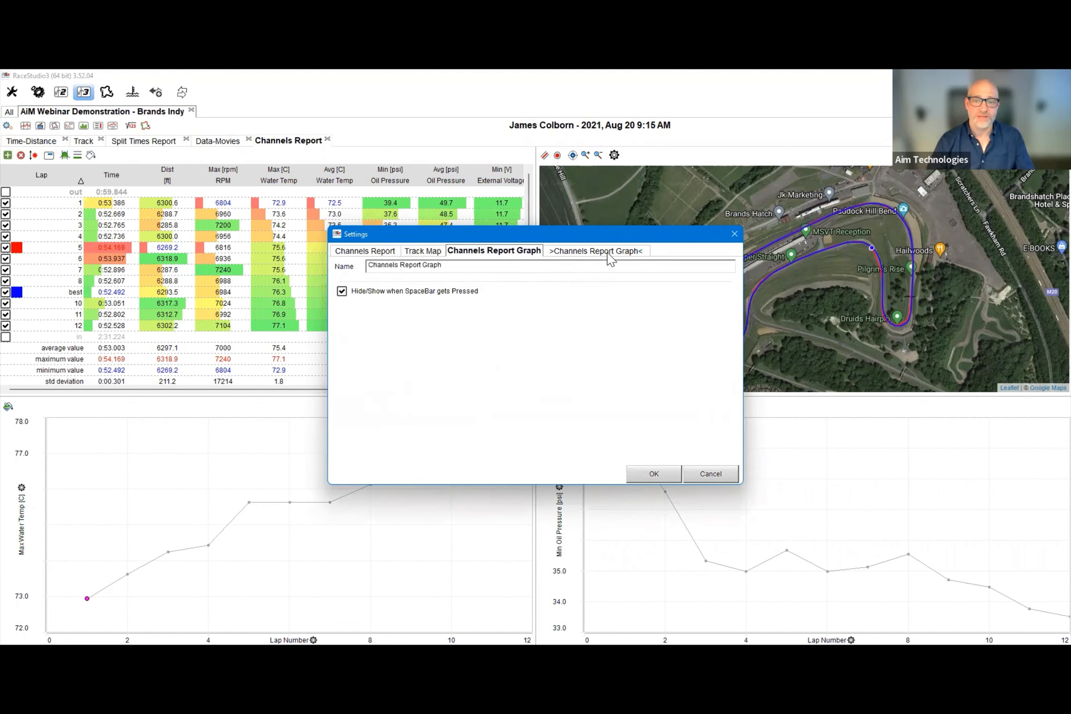
{"action": "left_click", "coordinate": [610, 253]}
{"action": "left_click", "coordinate": [342, 292]}
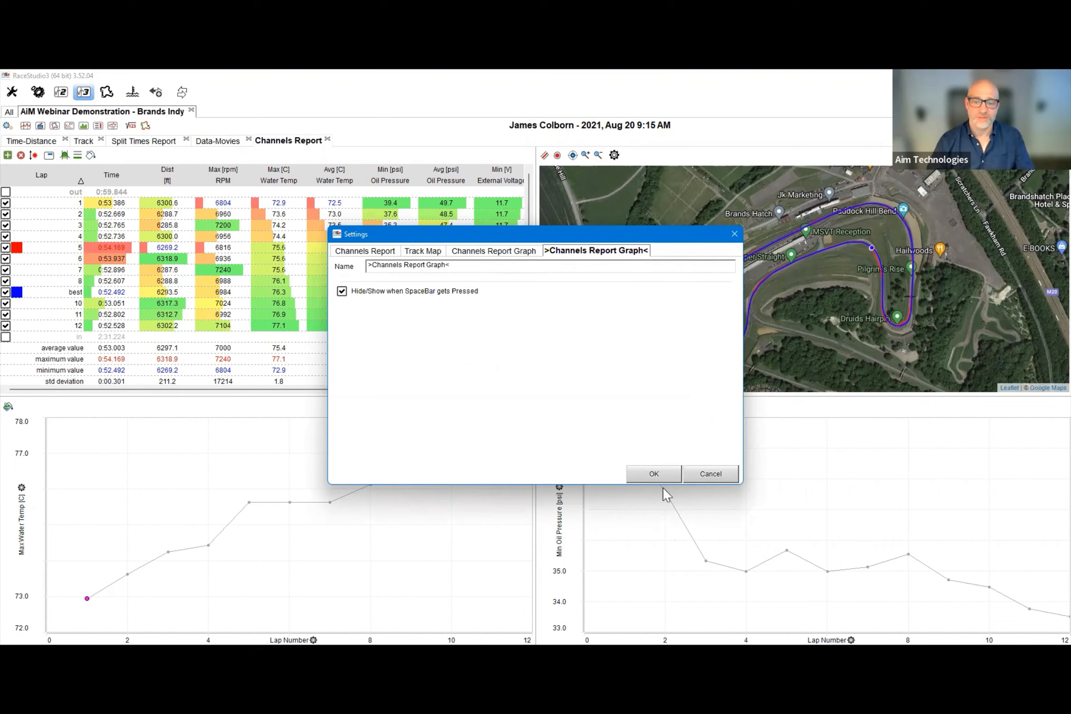
{"action": "left_click", "coordinate": [639, 480]}
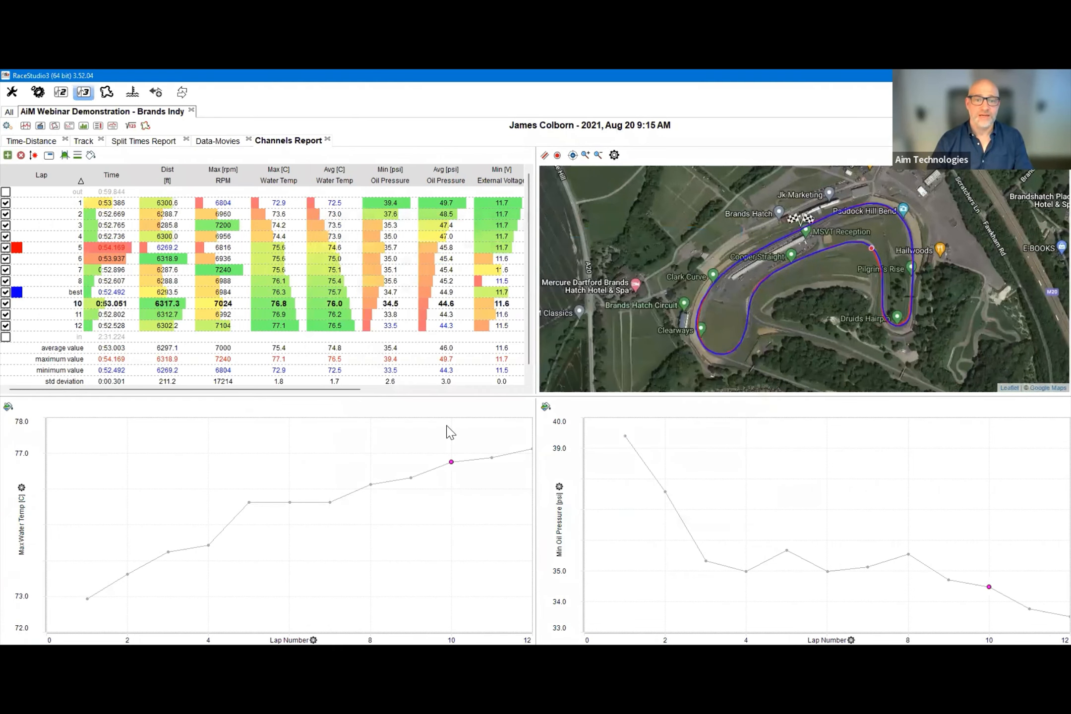
- Test hiding and restoring the track map and both lap graphs, and save the AiM Webinar Demonstration profile
{"action": "key", "text": "space"}
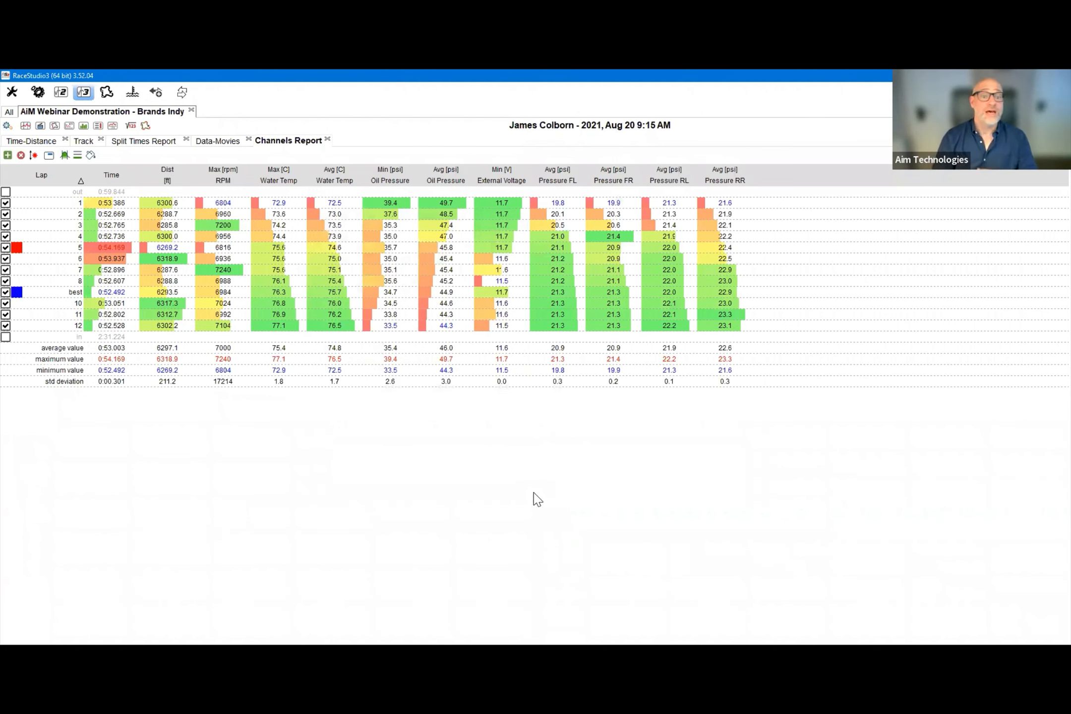
{"action": "key", "text": "space"}
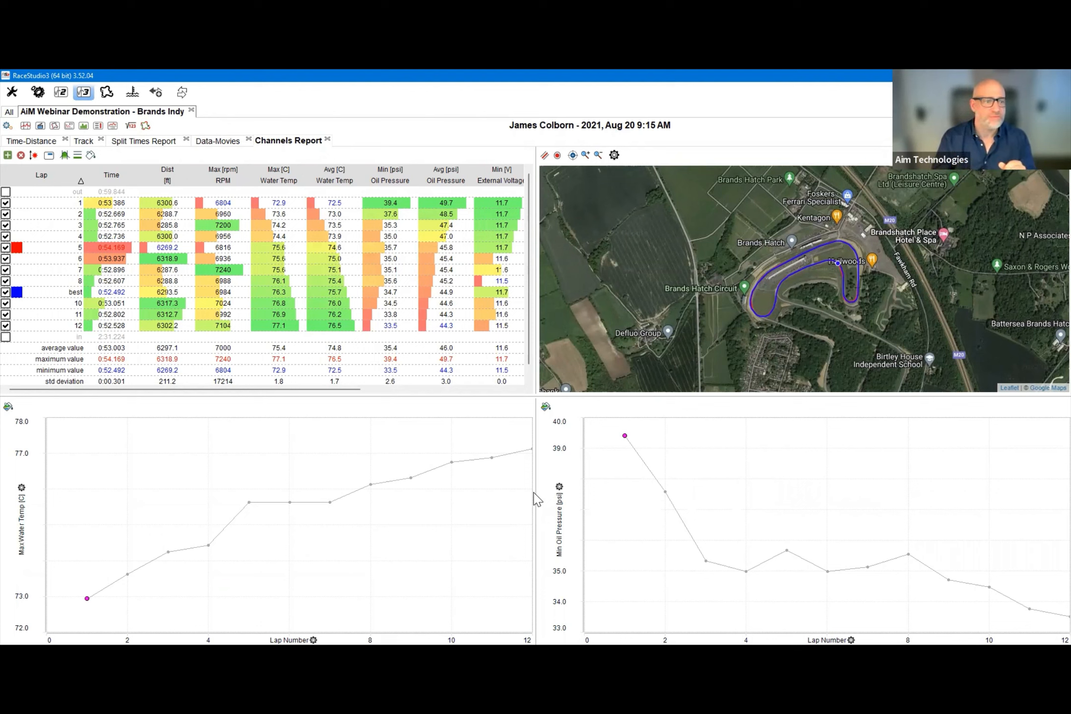
{"action": "left_click", "coordinate": [7, 126]}
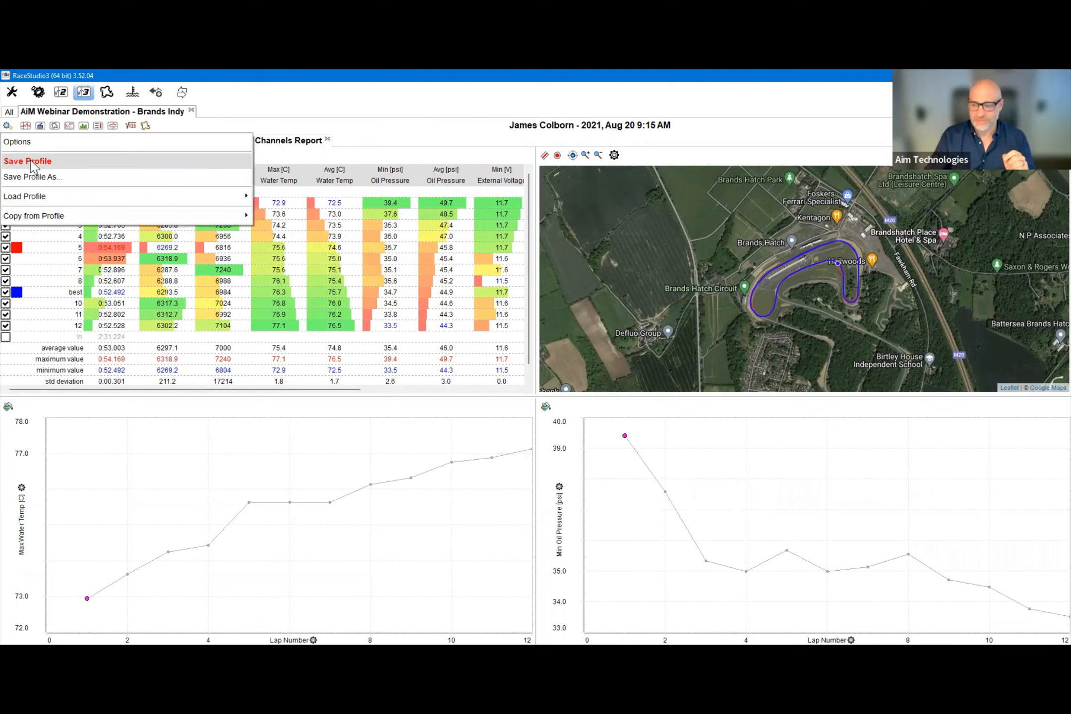
{"action": "left_click", "coordinate": [28, 161]}
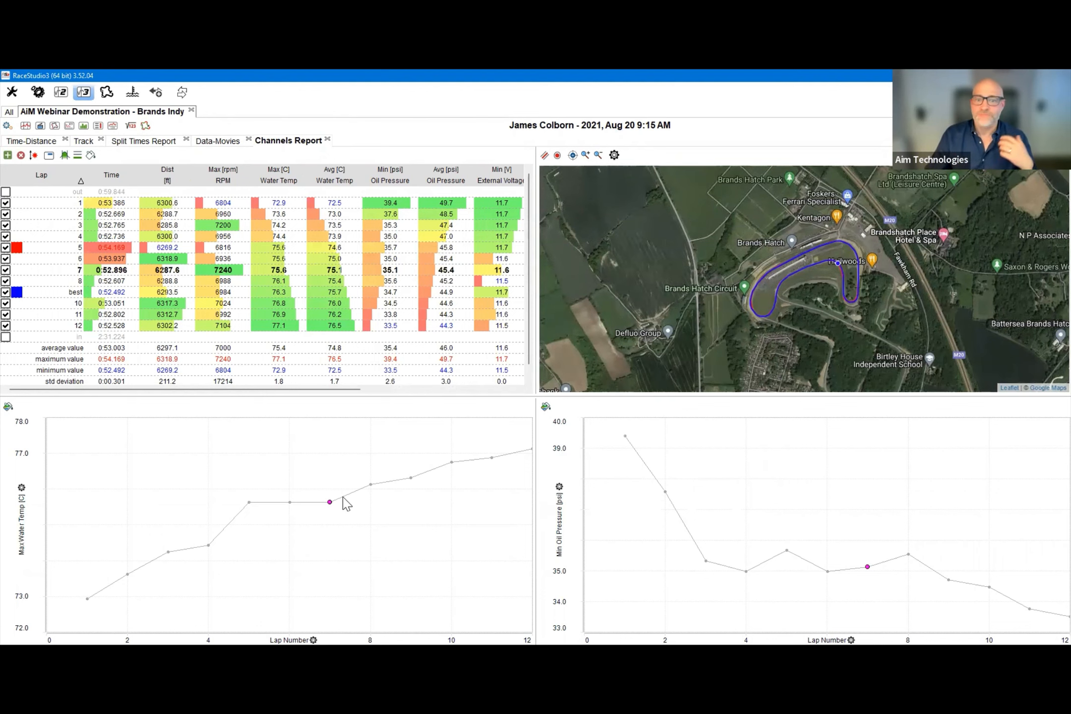
- View the Data-Movies and Split Times Report layouts and load the RF88 Driver Analysis profile
{"action": "left_click", "coordinate": [225, 142]}
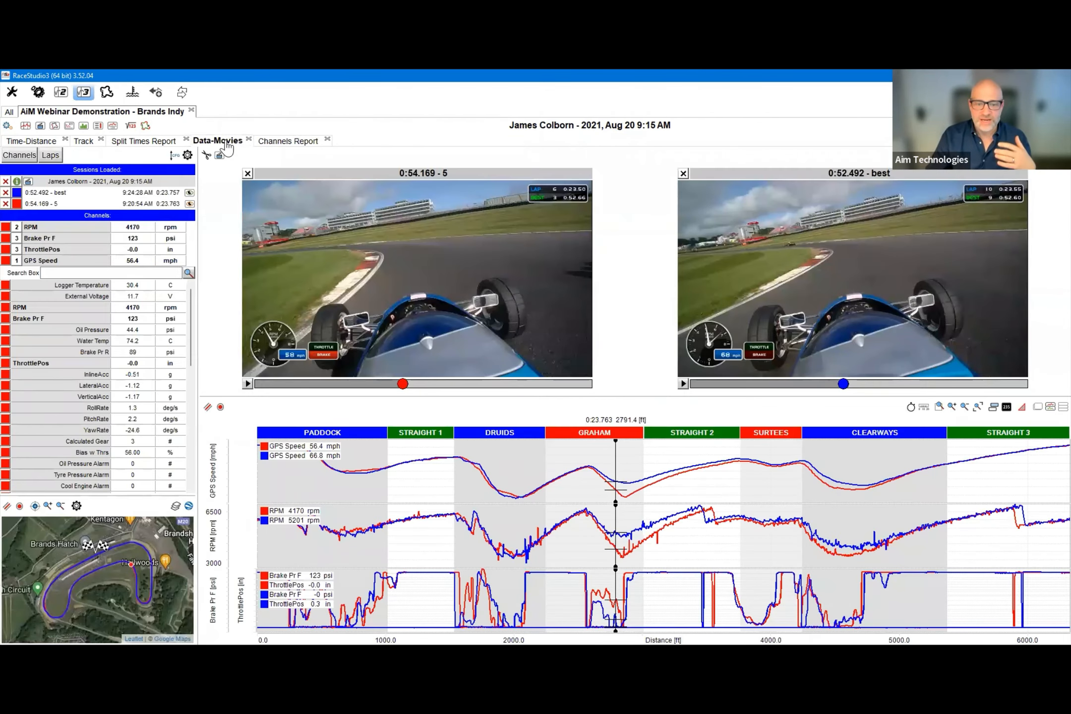
{"action": "left_click", "coordinate": [142, 141]}
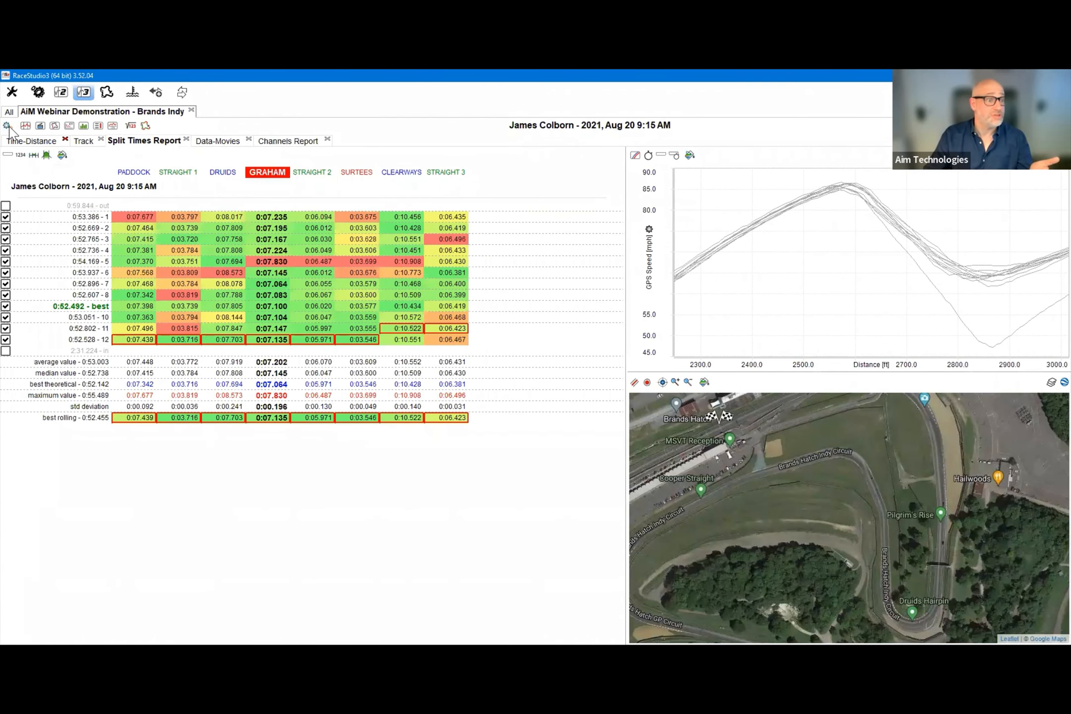
{"action": "left_click", "coordinate": [7, 126]}
{"action": "mouse_move", "coordinate": [63, 200]}
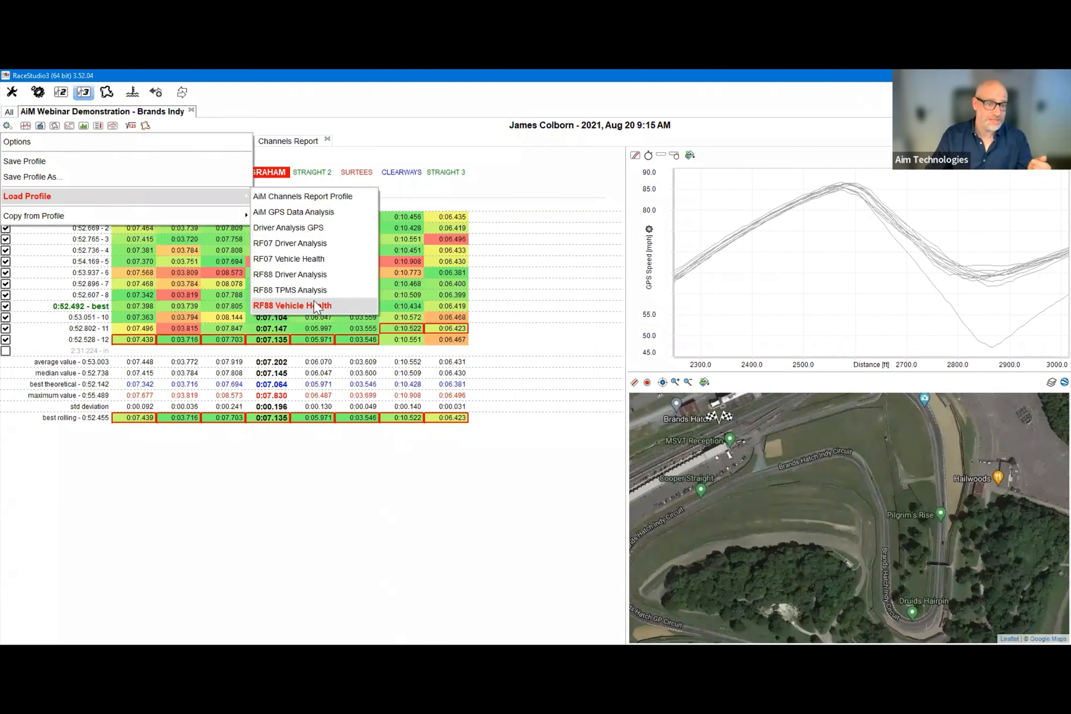
{"action": "left_click", "coordinate": [307, 275]}
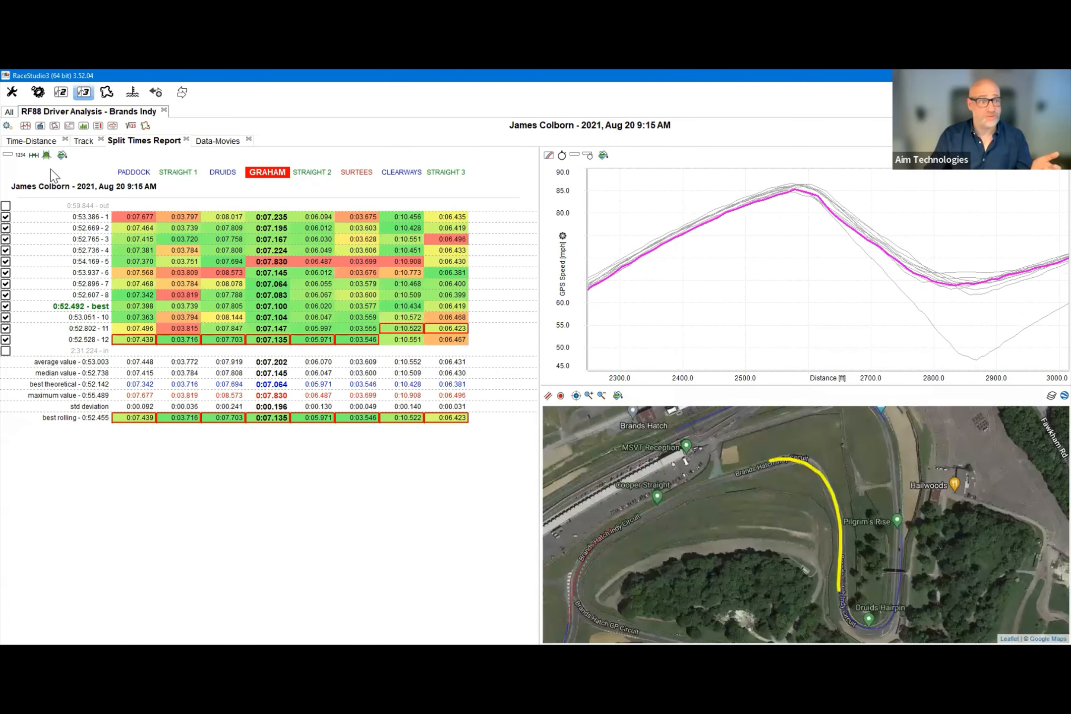
- Review the Time-Distance, Track, Split Times Report and Data-Movies layouts, moving the data cursor into Clearways at about 4675 ft
{"action": "left_click", "coordinate": [41, 144]}
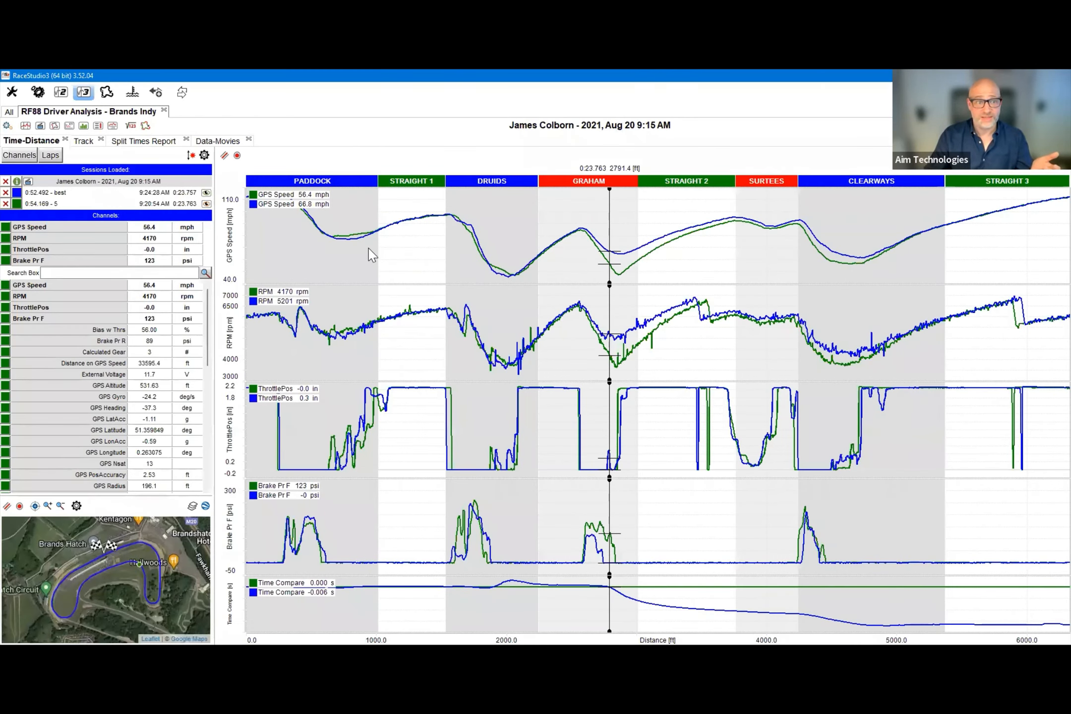
{"action": "left_click", "coordinate": [83, 141]}
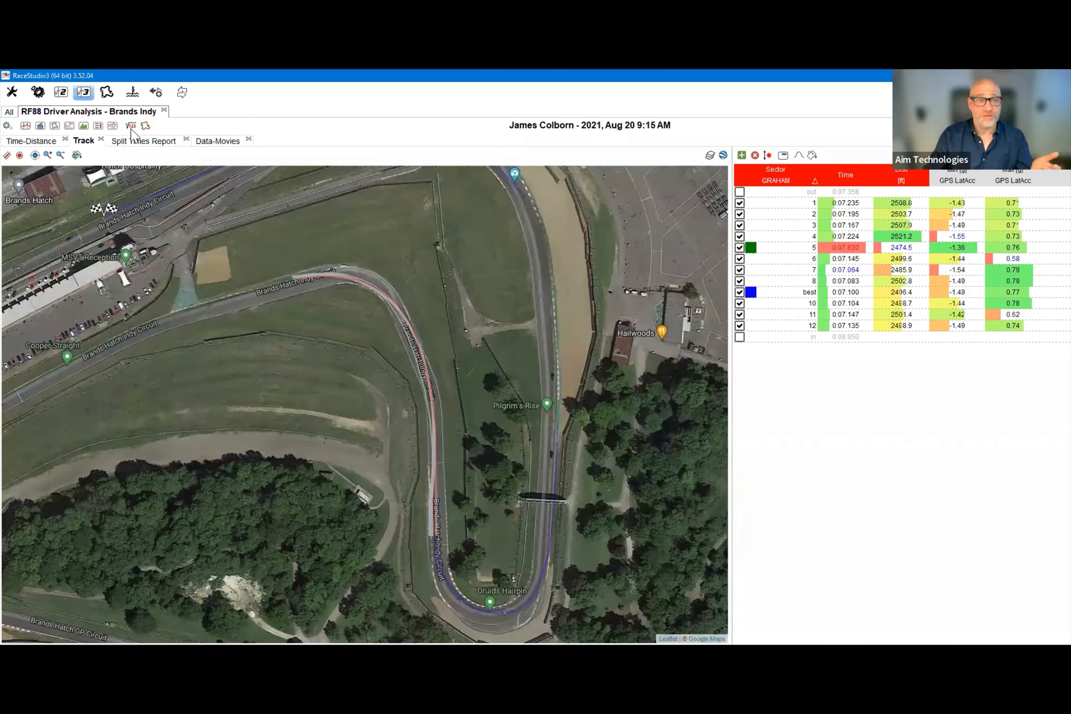
{"action": "left_click", "coordinate": [140, 141]}
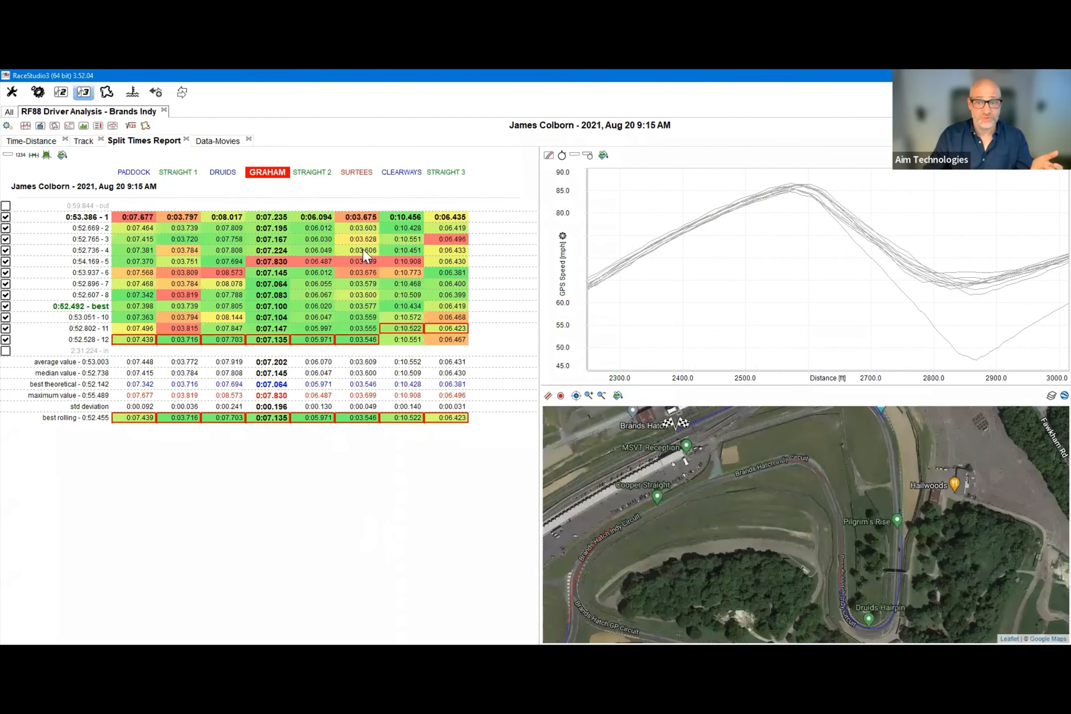
{"action": "left_click", "coordinate": [218, 141]}
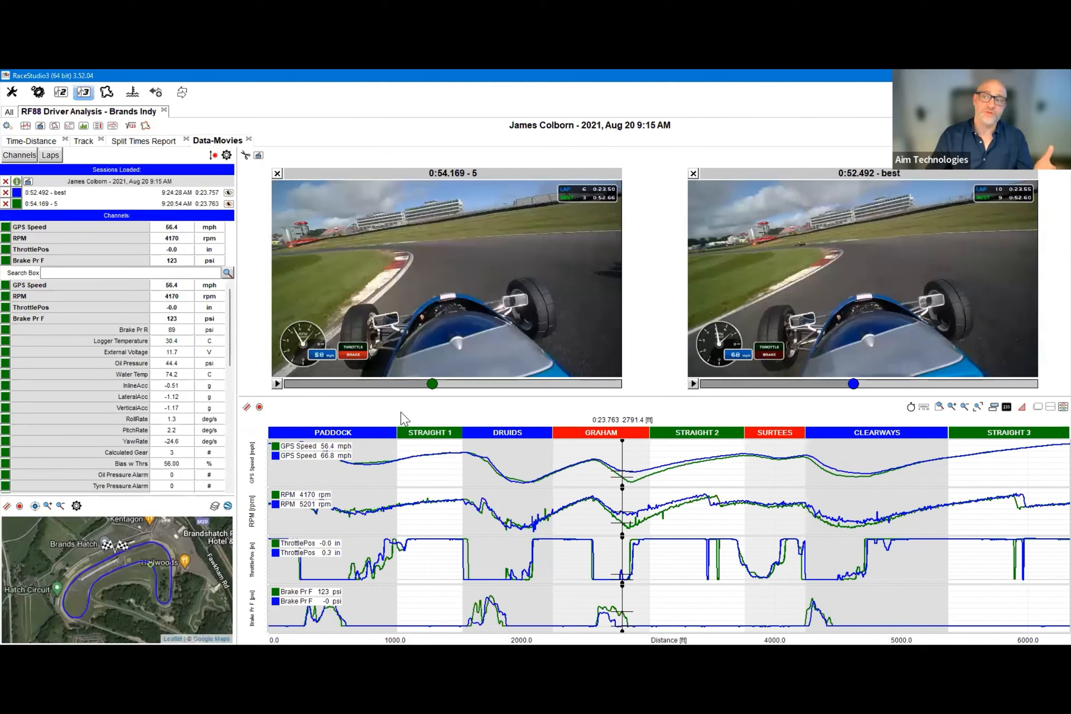
{"action": "left_click_drag", "start_coordinate": [628, 480], "coordinate": [851, 475]}
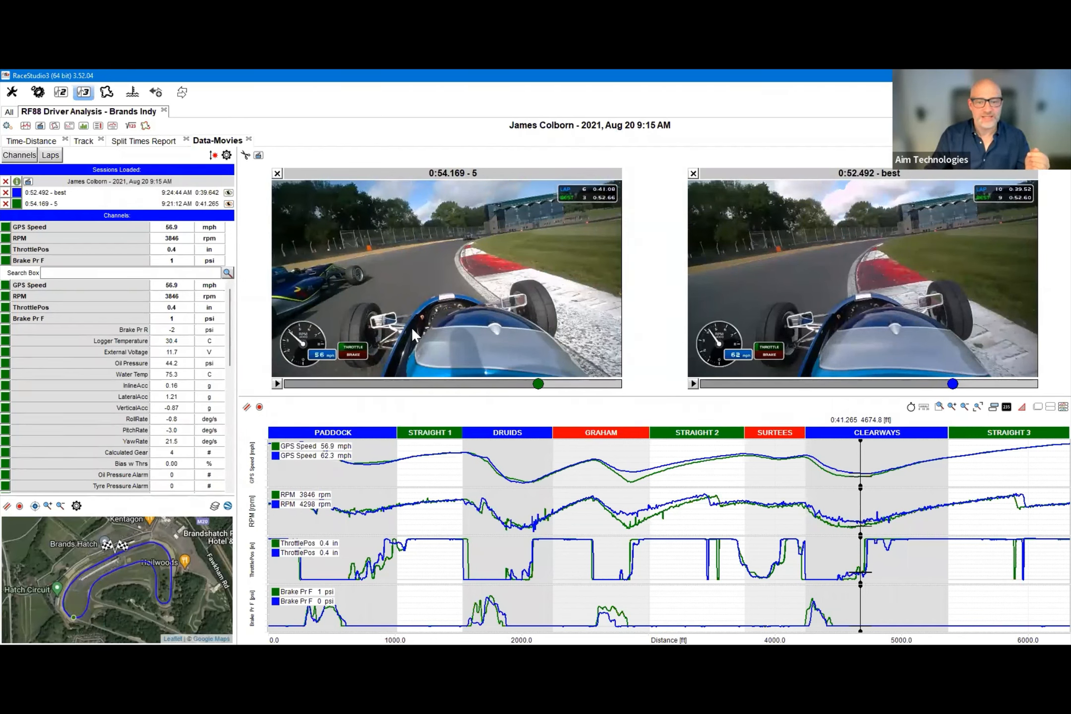
- Load the RF88 Vehicle Health profile, hide and restore its extra windows, and zoom out the oil pressure scatter plot
{"action": "left_click", "coordinate": [8, 127]}
{"action": "mouse_move", "coordinate": [25, 201]}
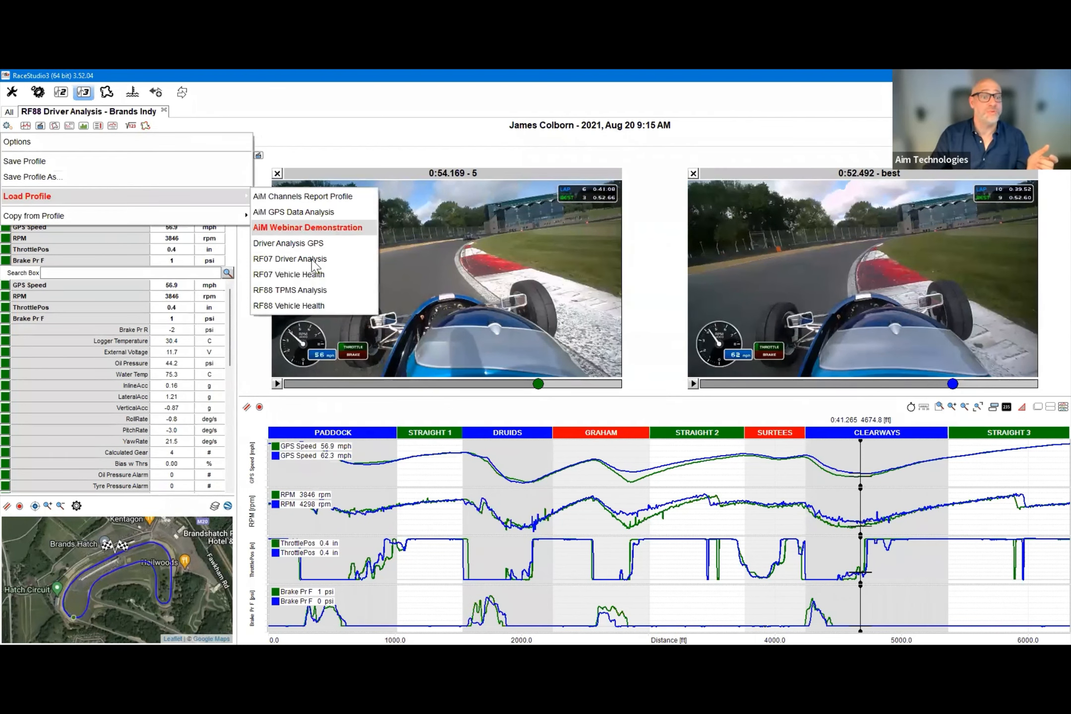
{"action": "left_click", "coordinate": [323, 306]}
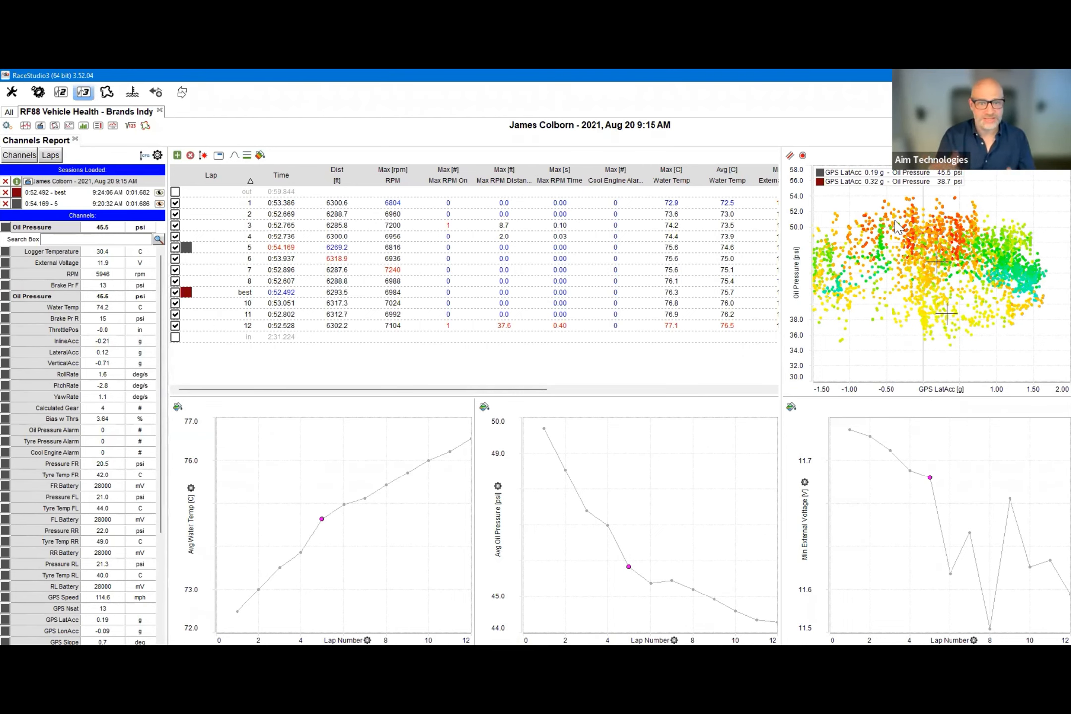
{"action": "key", "text": "space"}
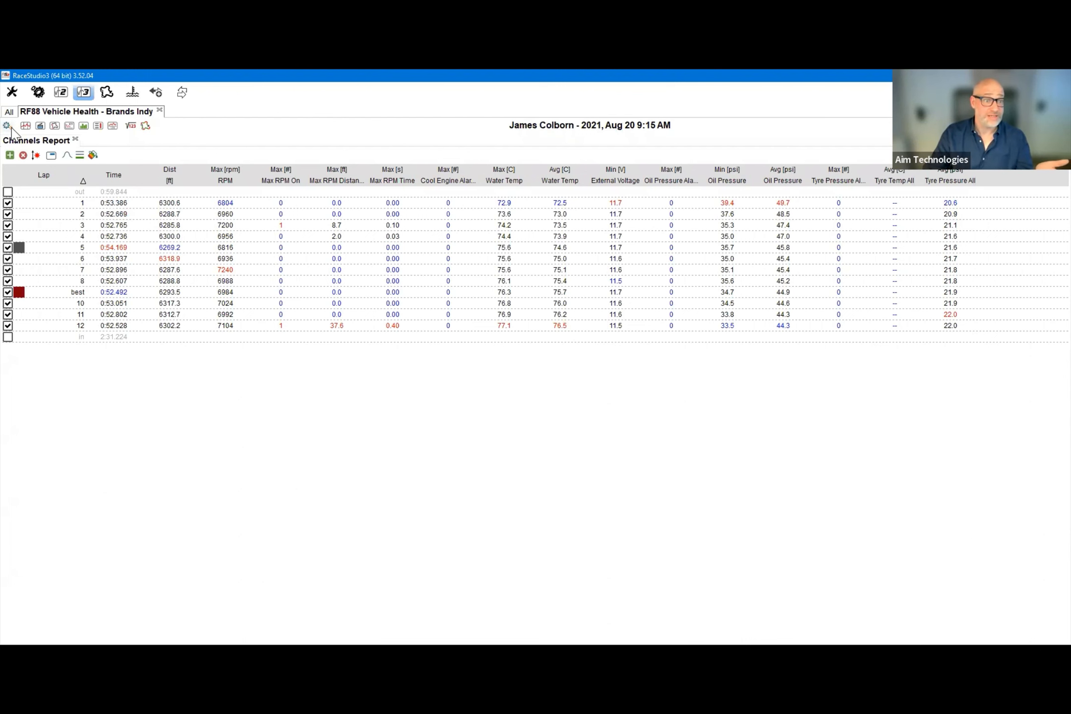
{"action": "key", "text": "space"}
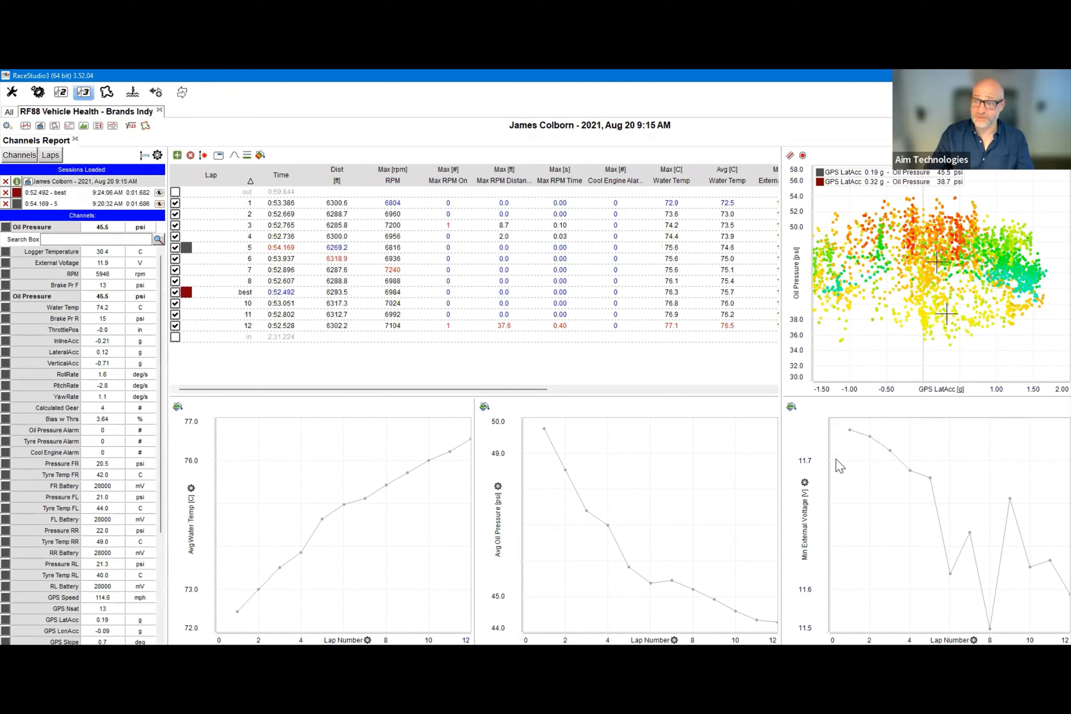
{"action": "scroll", "coordinate": [942, 294], "scroll_direction": "down", "scroll_amount": 1}
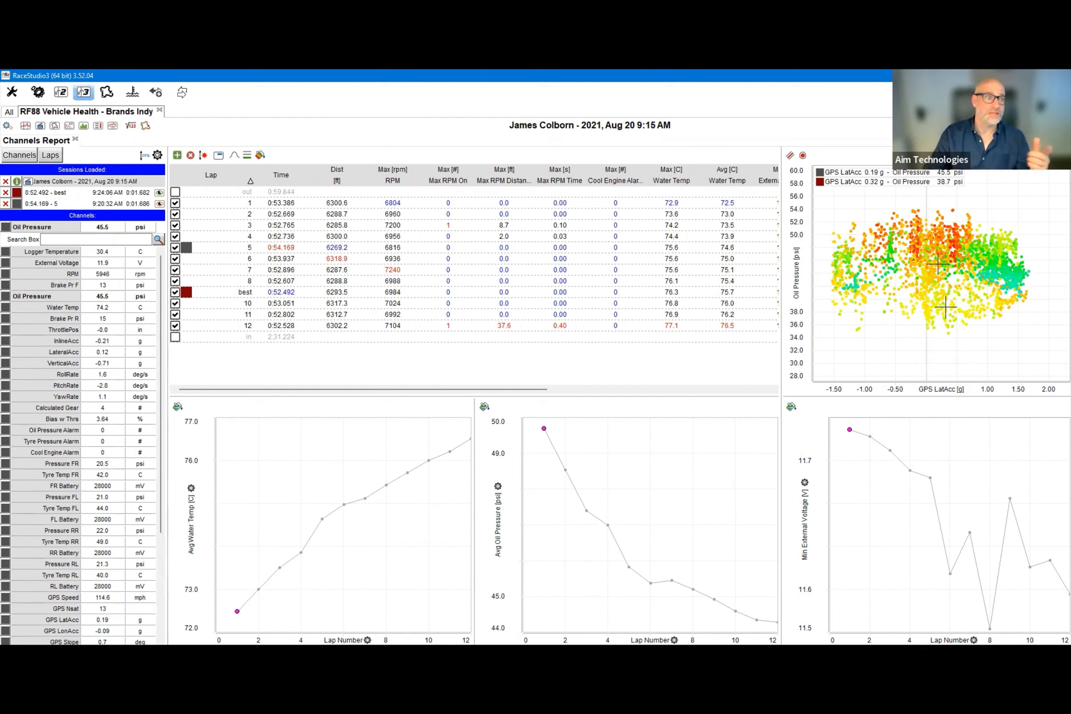
- Load the RF88 TPMS Analysis profile and zoom out the four tyre pressure scatter plots to show all points
{"action": "left_click", "coordinate": [7, 125]}
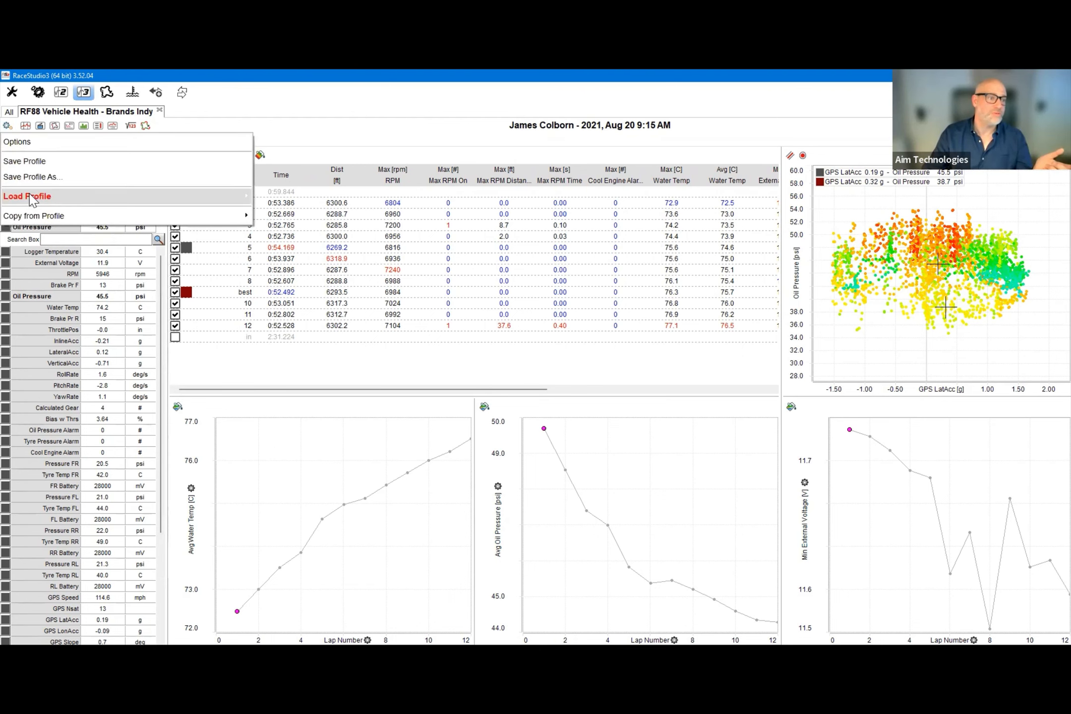
{"action": "mouse_move", "coordinate": [37, 198]}
{"action": "left_click", "coordinate": [330, 308]}
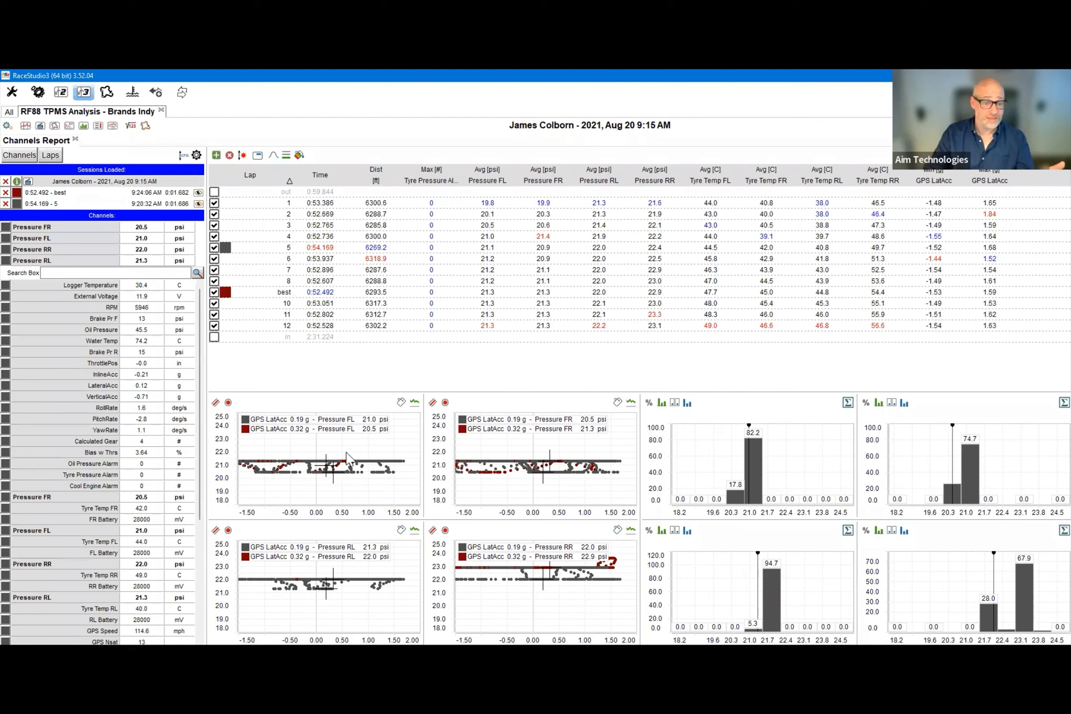
{"action": "scroll", "coordinate": [357, 451], "scroll_direction": "down", "scroll_amount": 1}
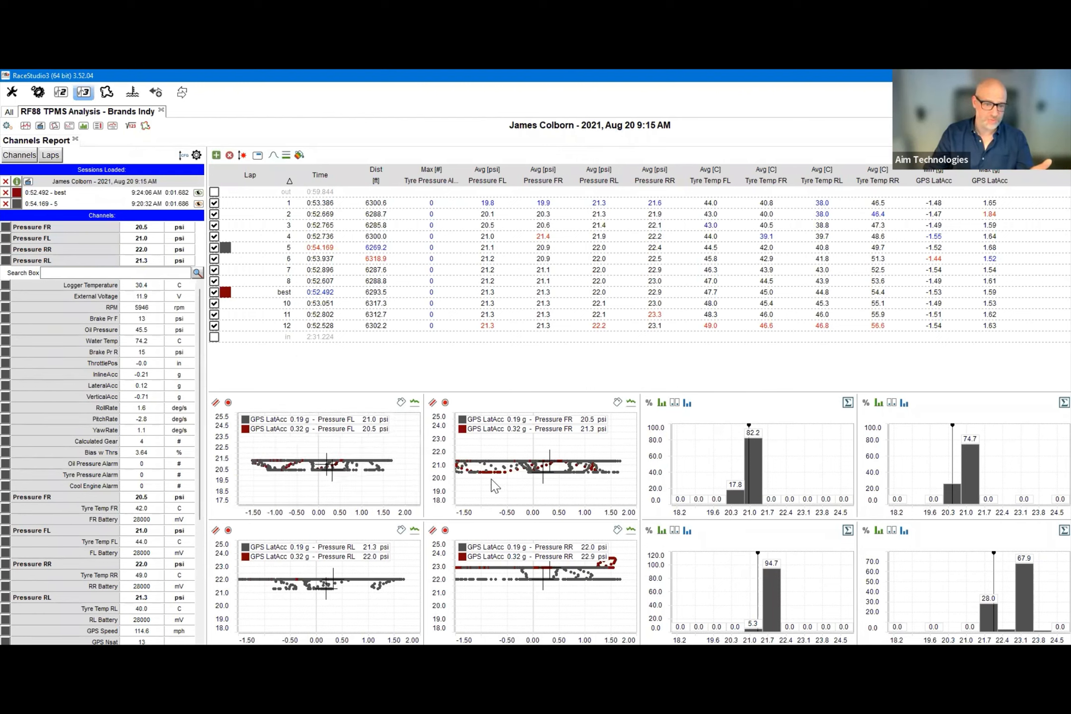
{"action": "scroll", "coordinate": [494, 485], "scroll_direction": "down", "scroll_amount": 1}
{"action": "scroll", "coordinate": [512, 564], "scroll_direction": "down", "scroll_amount": 1}
{"action": "scroll", "coordinate": [347, 570], "scroll_direction": "down", "scroll_amount": 1}
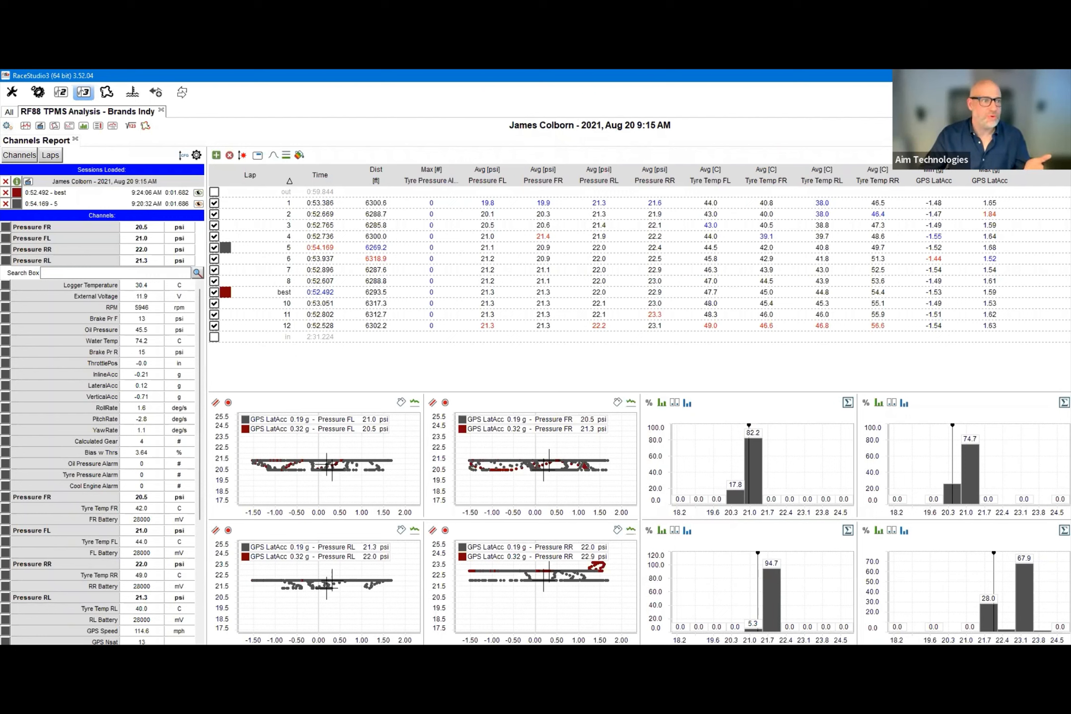
- Load the AiM Webinar Demonstration profile again
{"action": "left_click", "coordinate": [7, 125]}
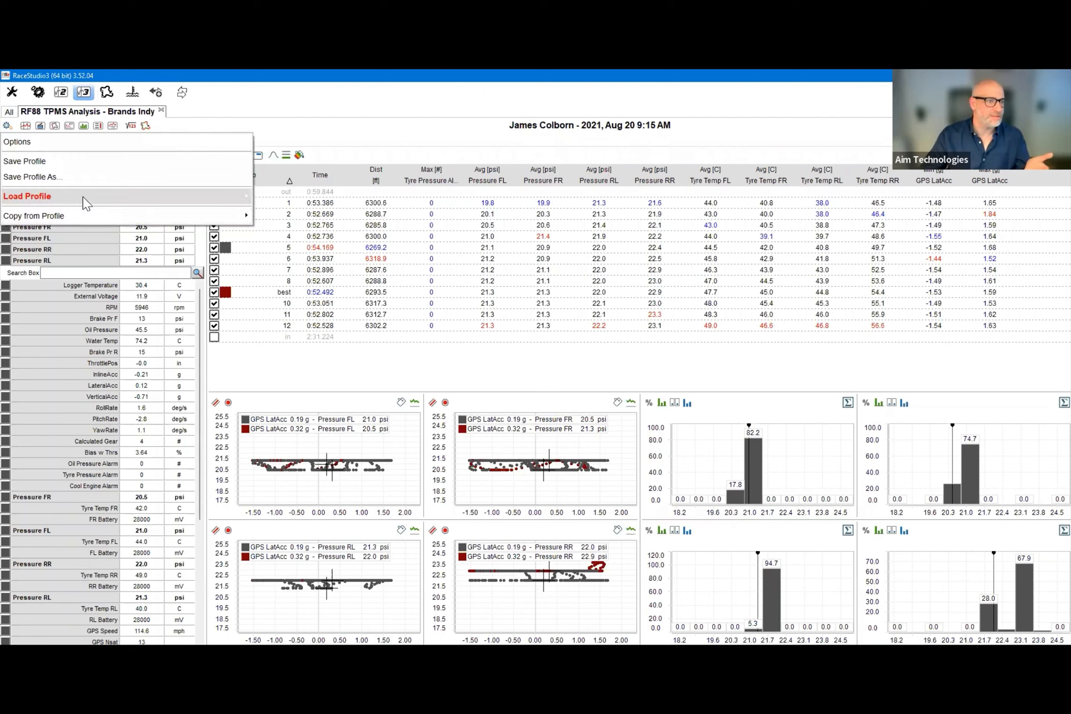
{"action": "mouse_move", "coordinate": [326, 200]}
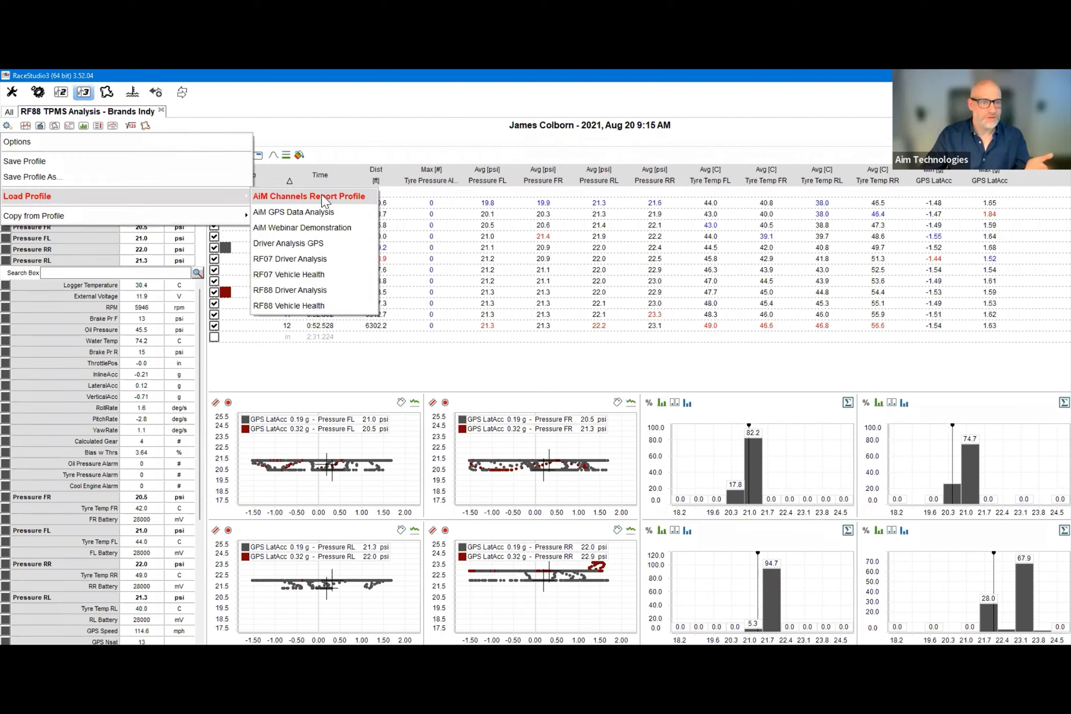
{"action": "left_click", "coordinate": [337, 229]}
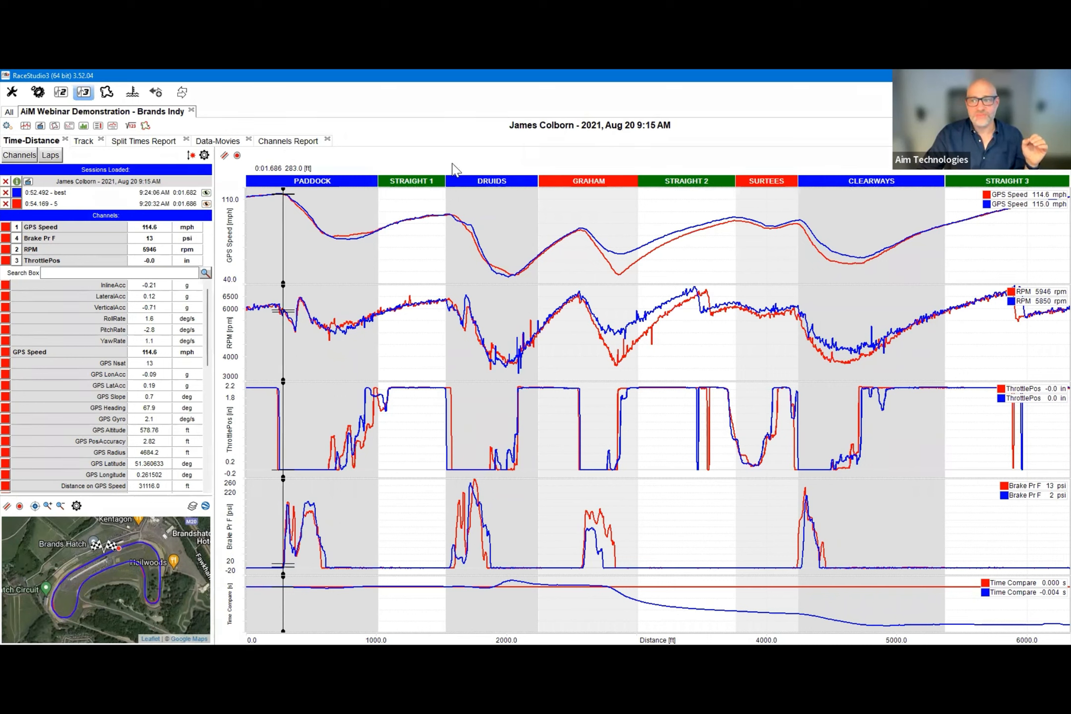
- Inspect the Channels Settings and the Time-Distance layout's Track Map settings, closing both without changes
{"action": "left_click", "coordinate": [204, 156]}
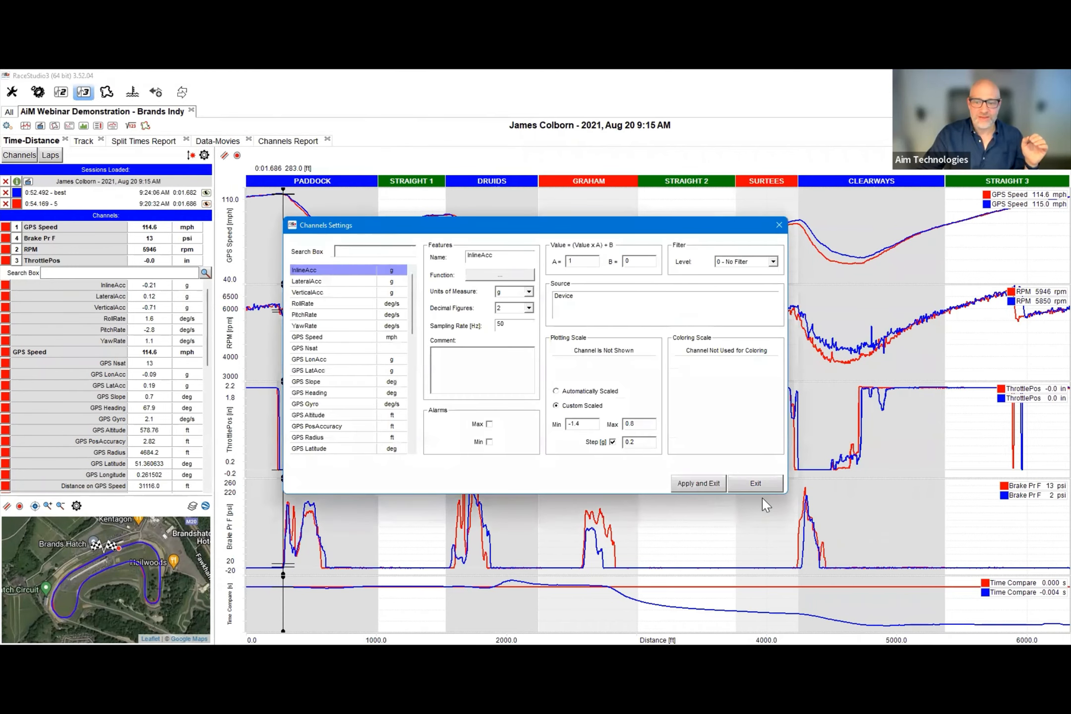
{"action": "left_click", "coordinate": [756, 483]}
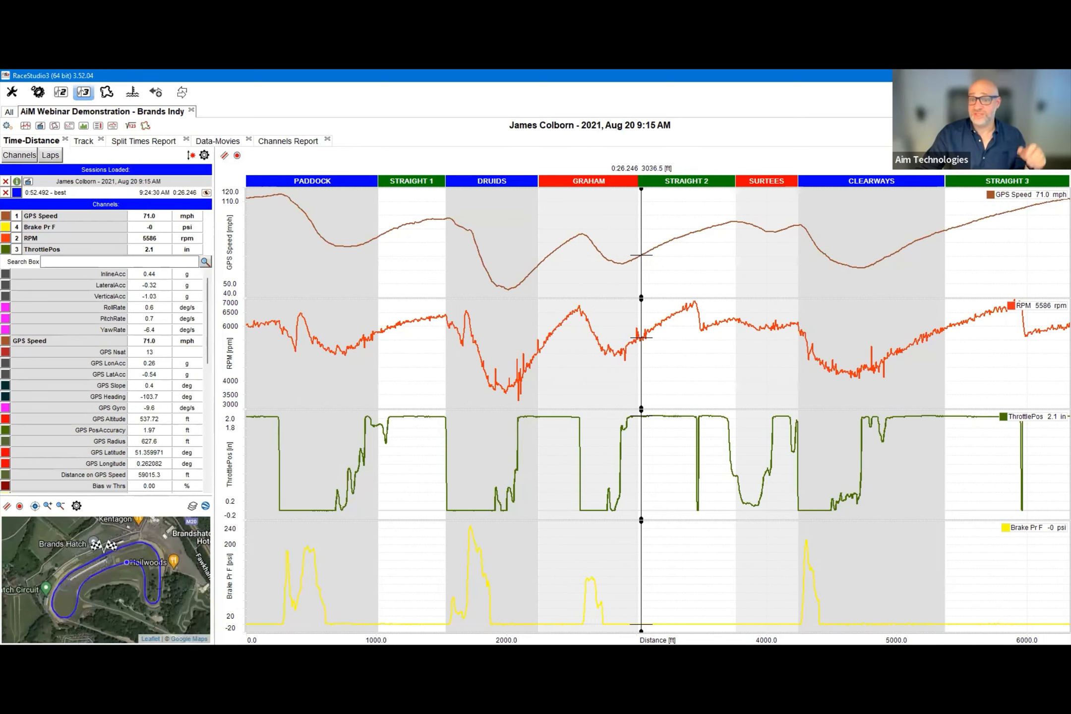
{"action": "left_click", "coordinate": [421, 251]}
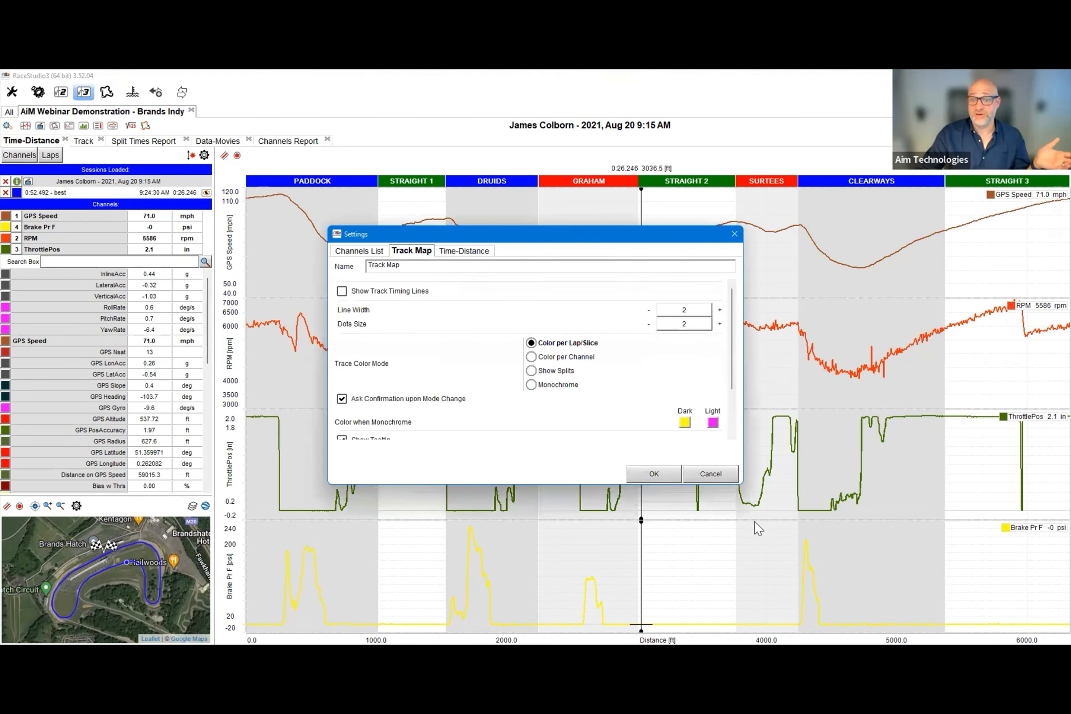
{"action": "left_click", "coordinate": [730, 467]}
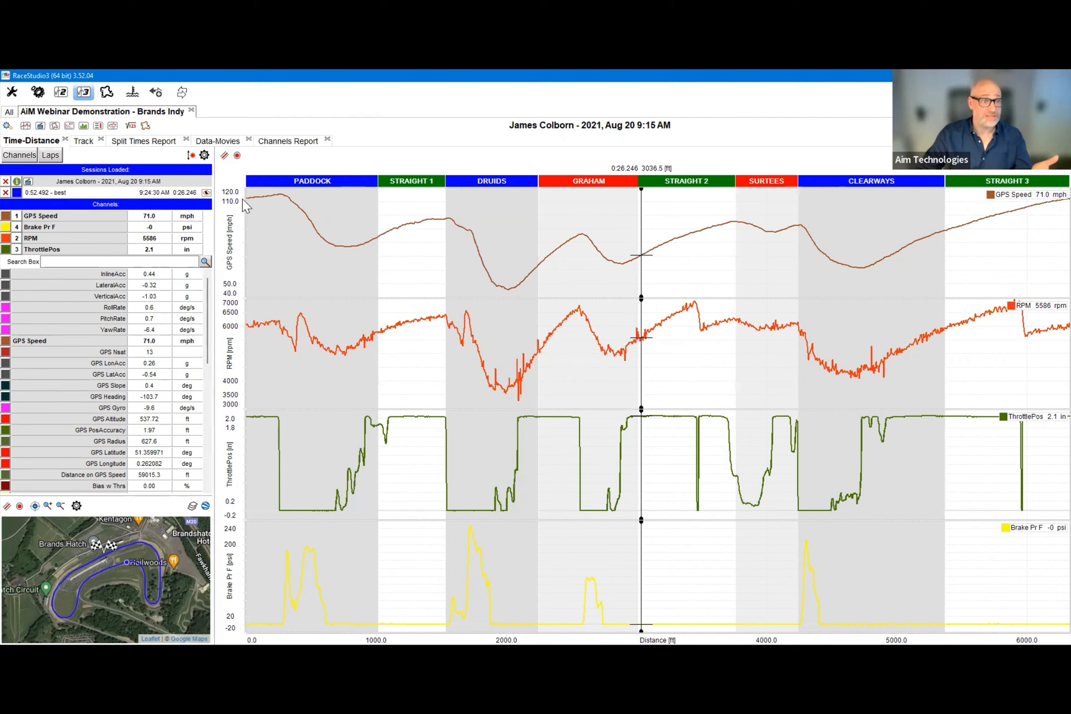
- View the Track, Split Times Report and Data-Movies layouts with only the best lap loaded
{"action": "left_click", "coordinate": [84, 144]}
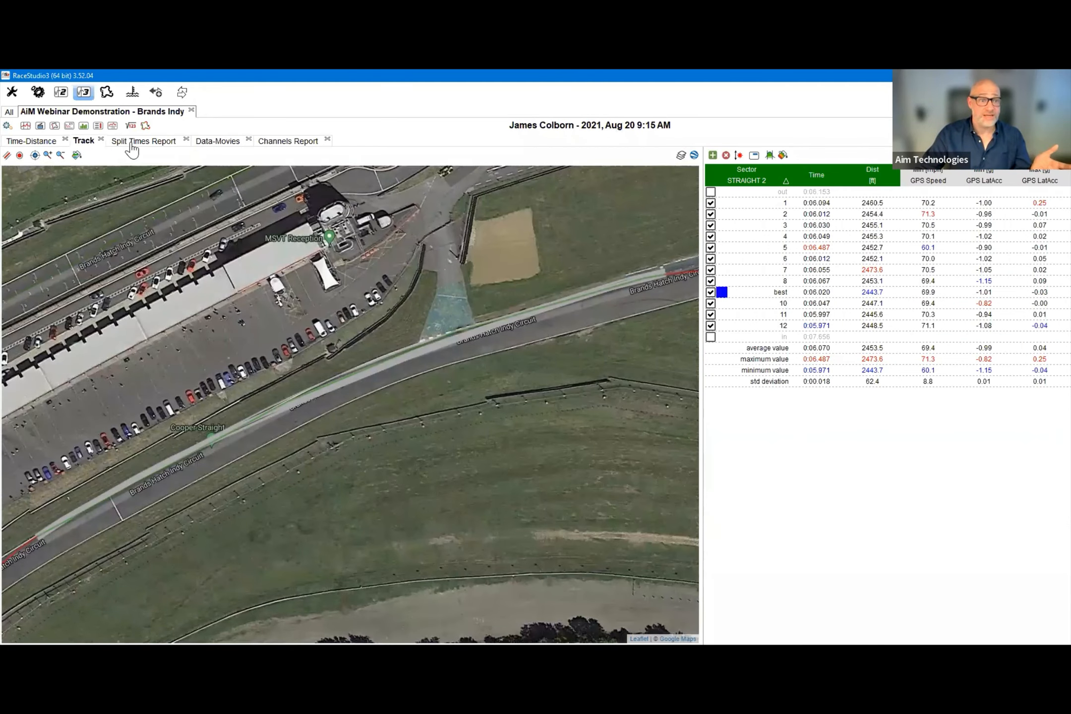
{"action": "left_click", "coordinate": [133, 144]}
{"action": "left_click", "coordinate": [207, 143]}
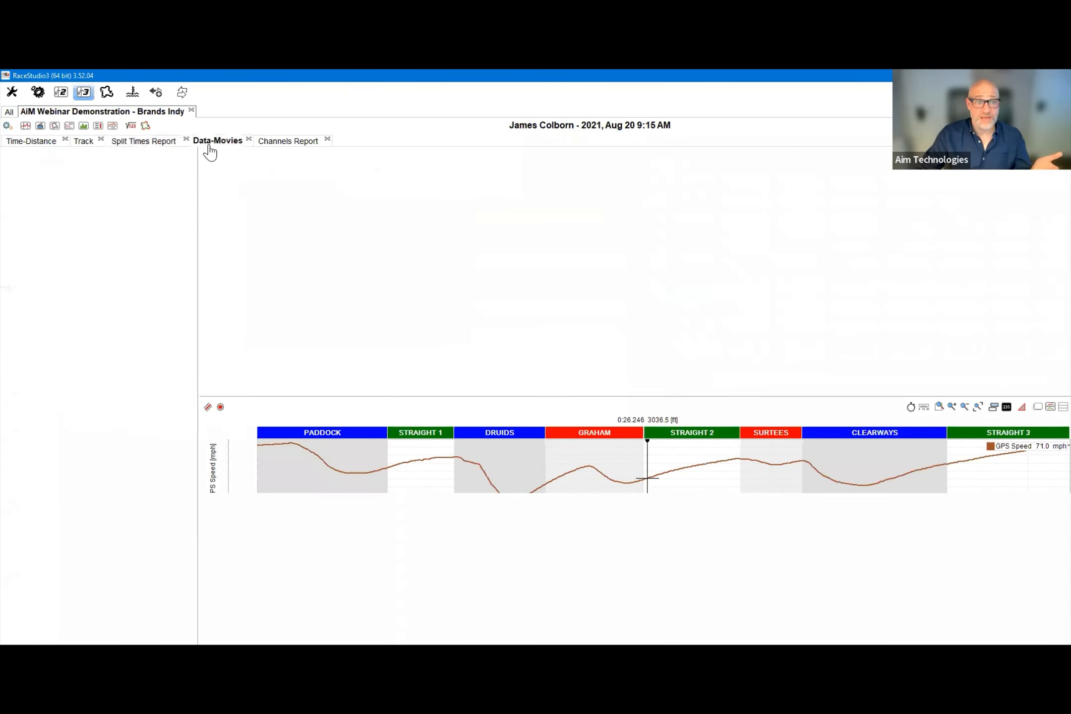